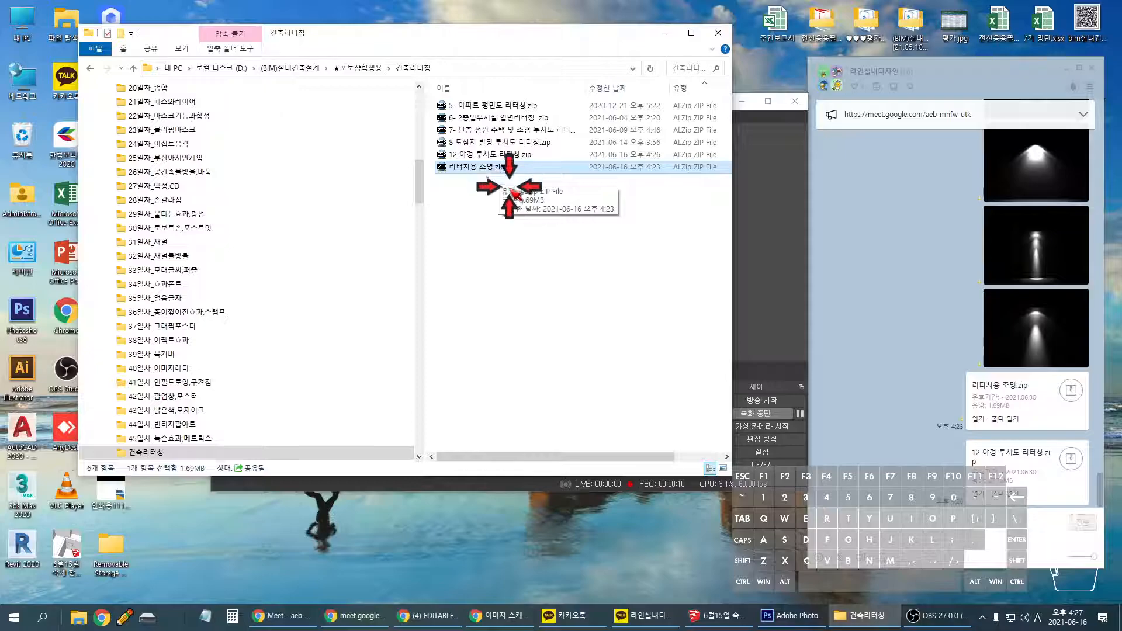
- Switch to Photoshop and browse for a file to open in the photoshop folder on local disk D:
left_click(795, 614)
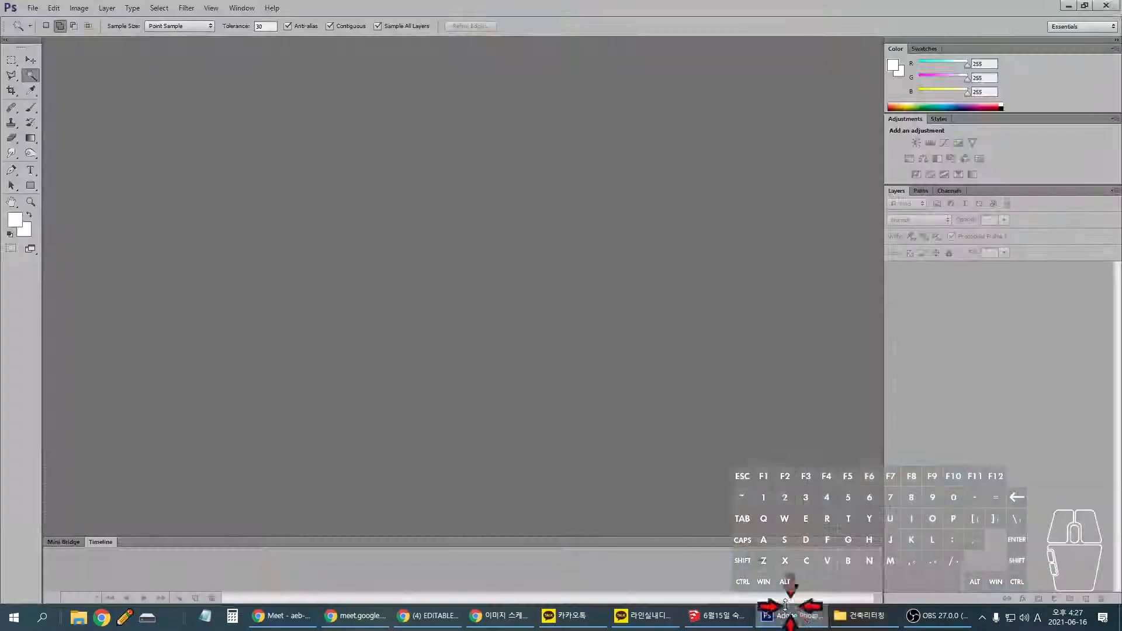
left_click(33, 7)
left_click(47, 32)
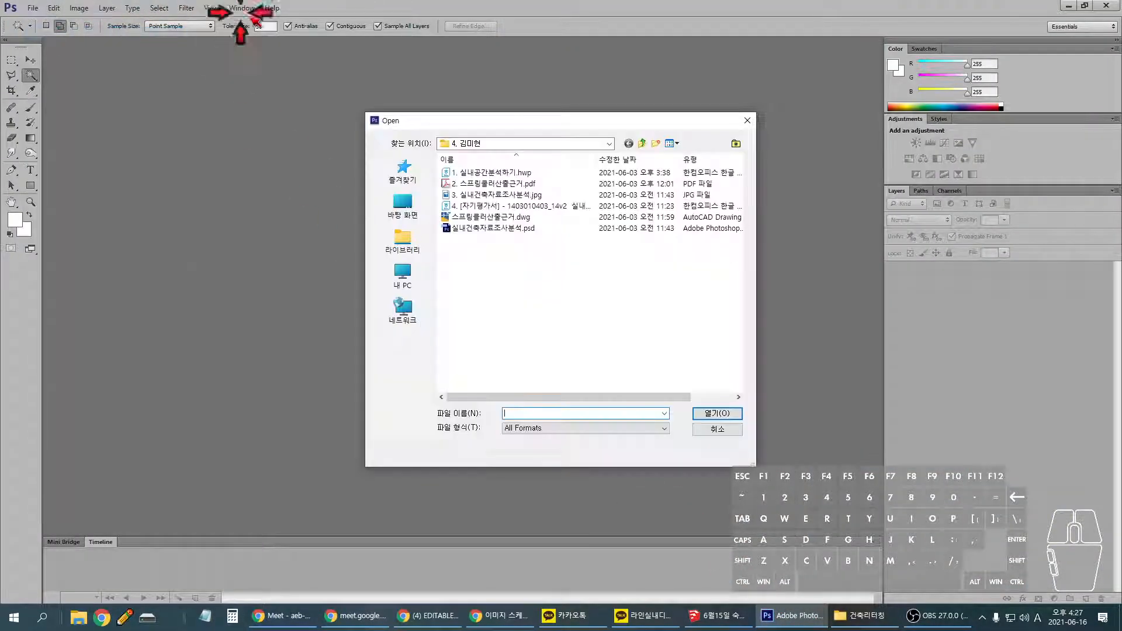
left_click(569, 145)
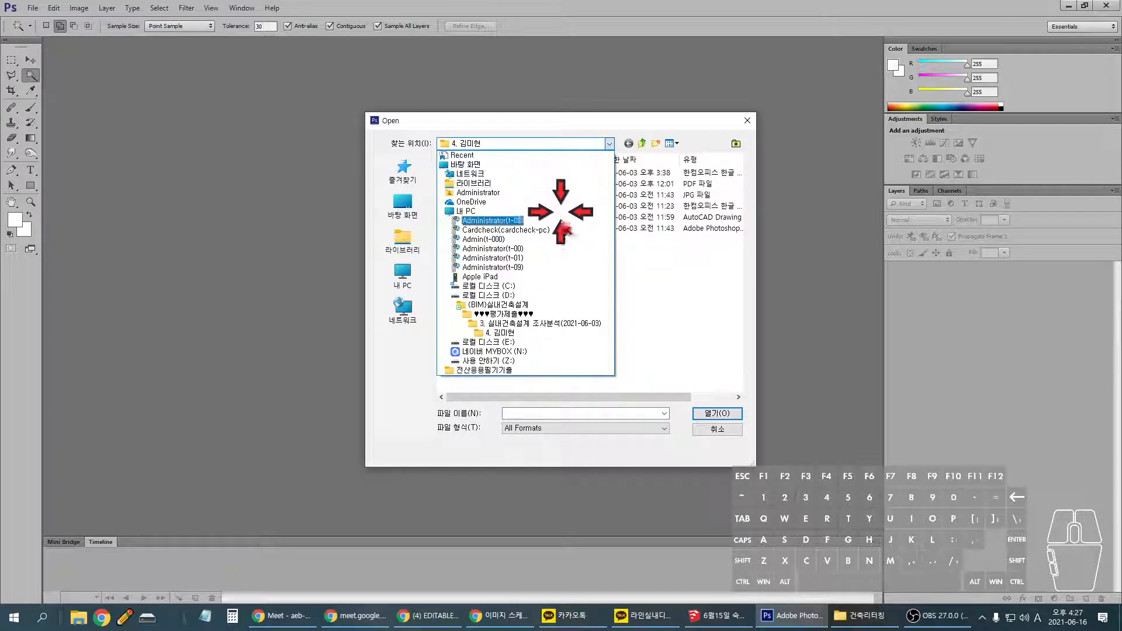
left_click(553, 341)
left_click(512, 143)
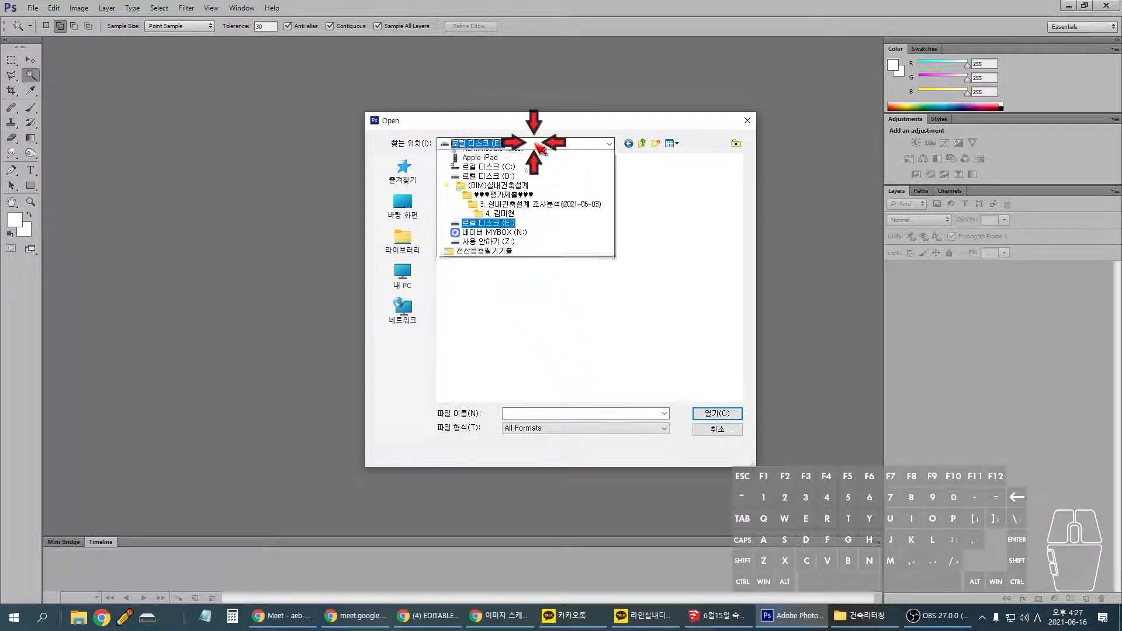
left_click(556, 300)
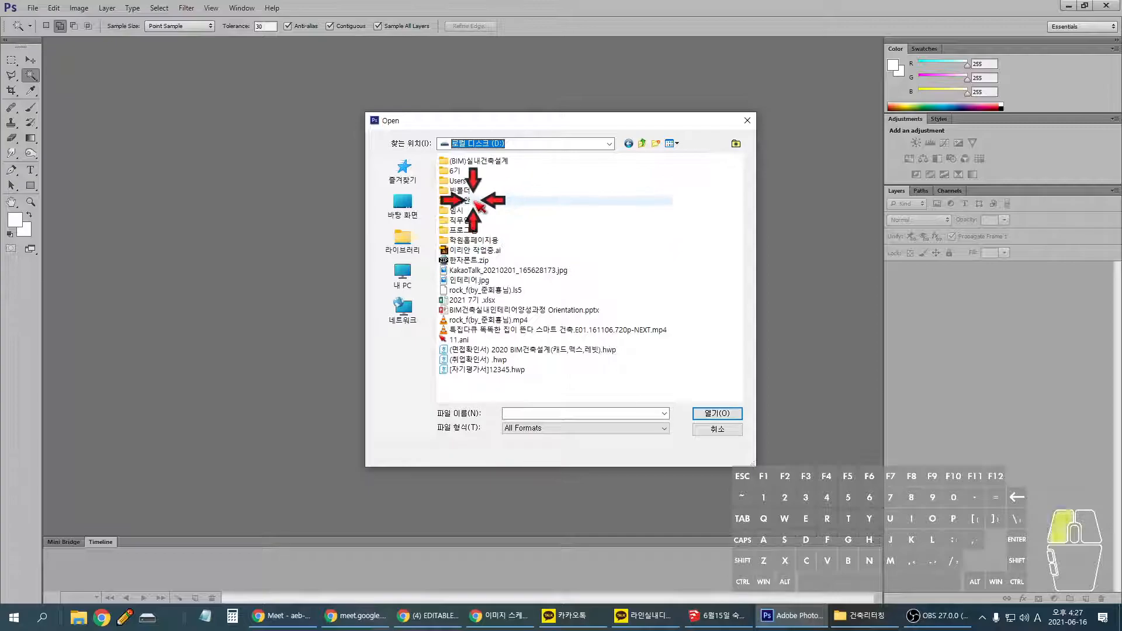
double_click(500, 201)
double_click(473, 200)
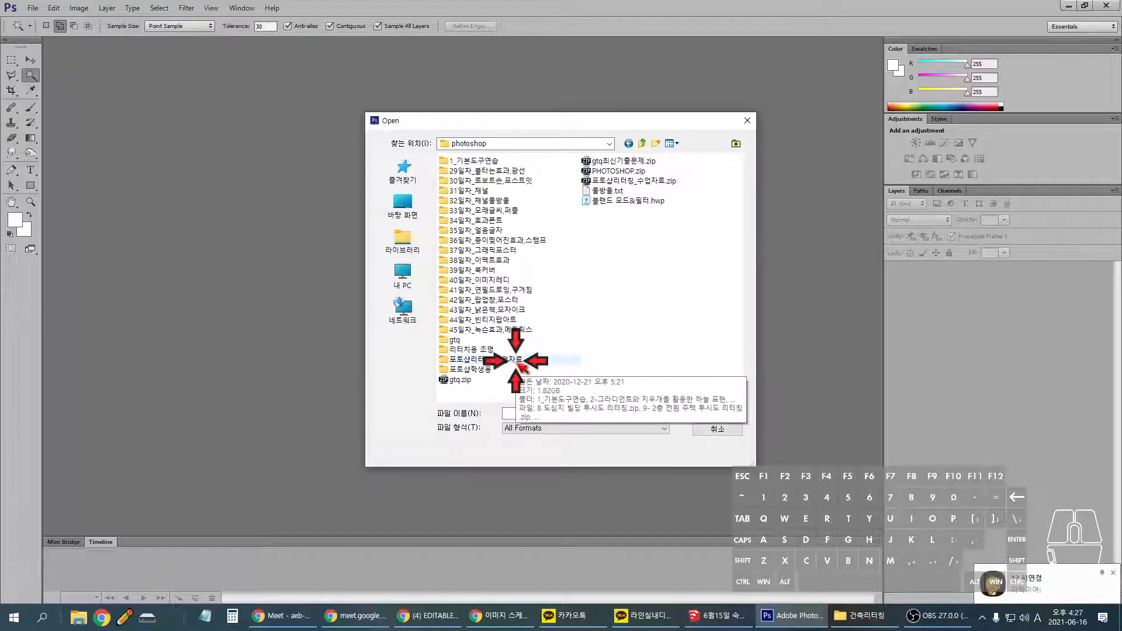
- Open 근생시설 야경.psd from the folder 12 야경 투시도 리터칭 inside 포토샵리터칭_수업자료
left_click(516, 363)
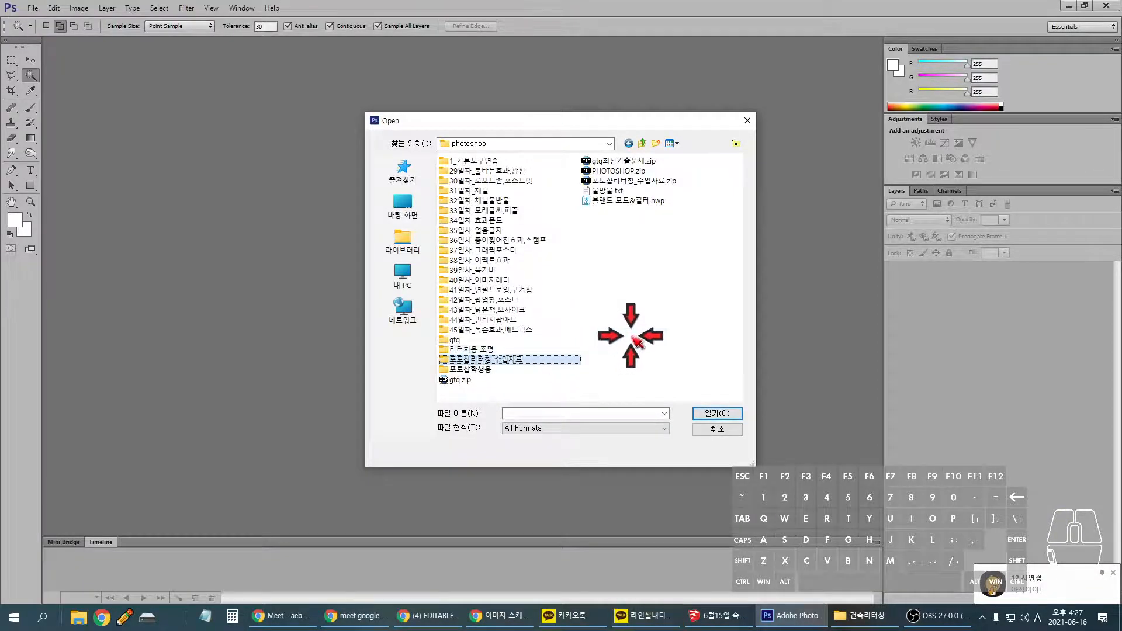
key("Return")
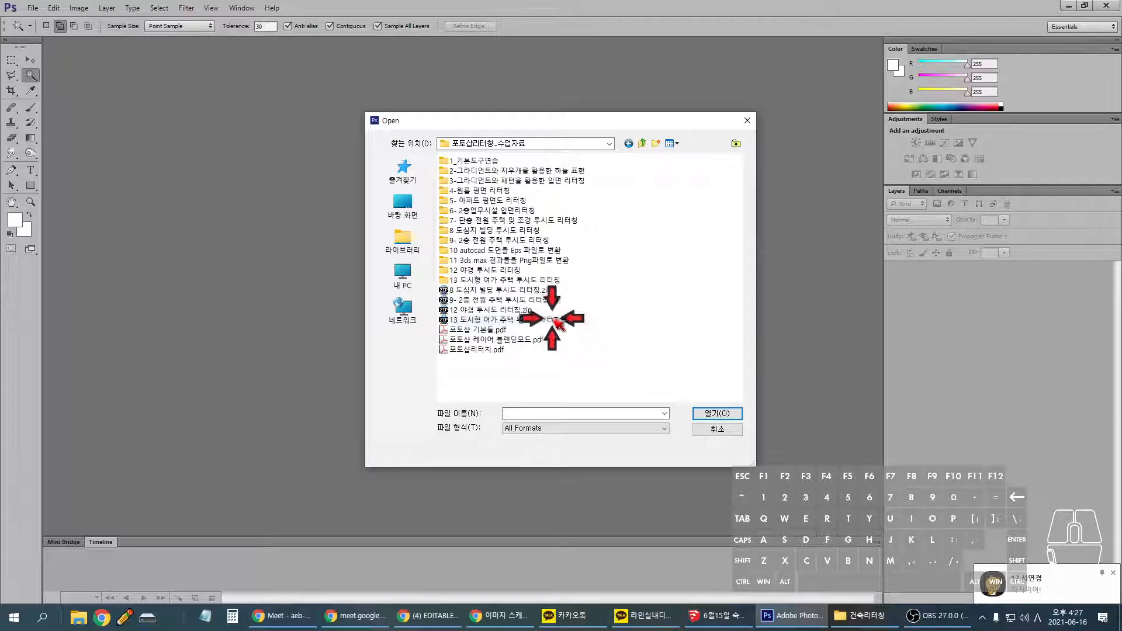
double_click(528, 270)
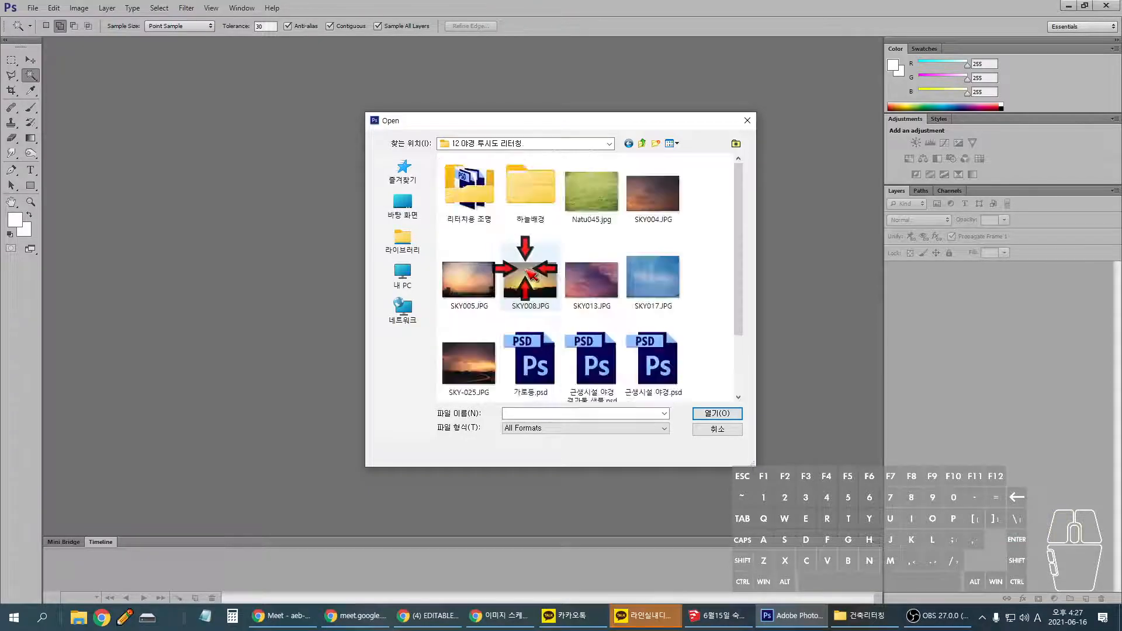
scroll(708, 325, "down", 2)
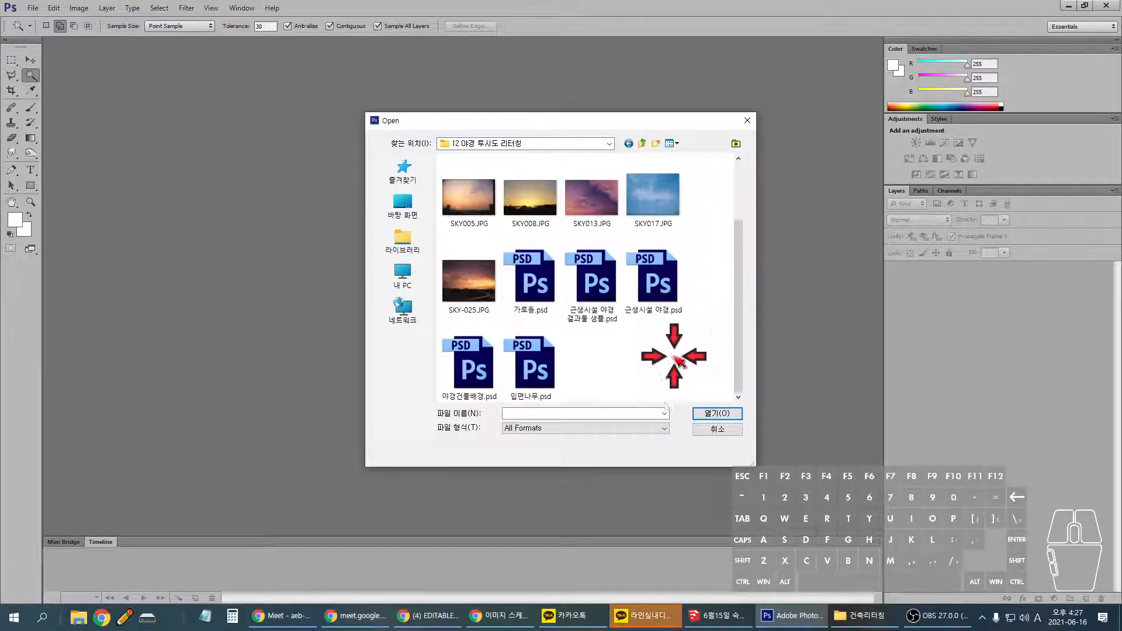
left_click(672, 293)
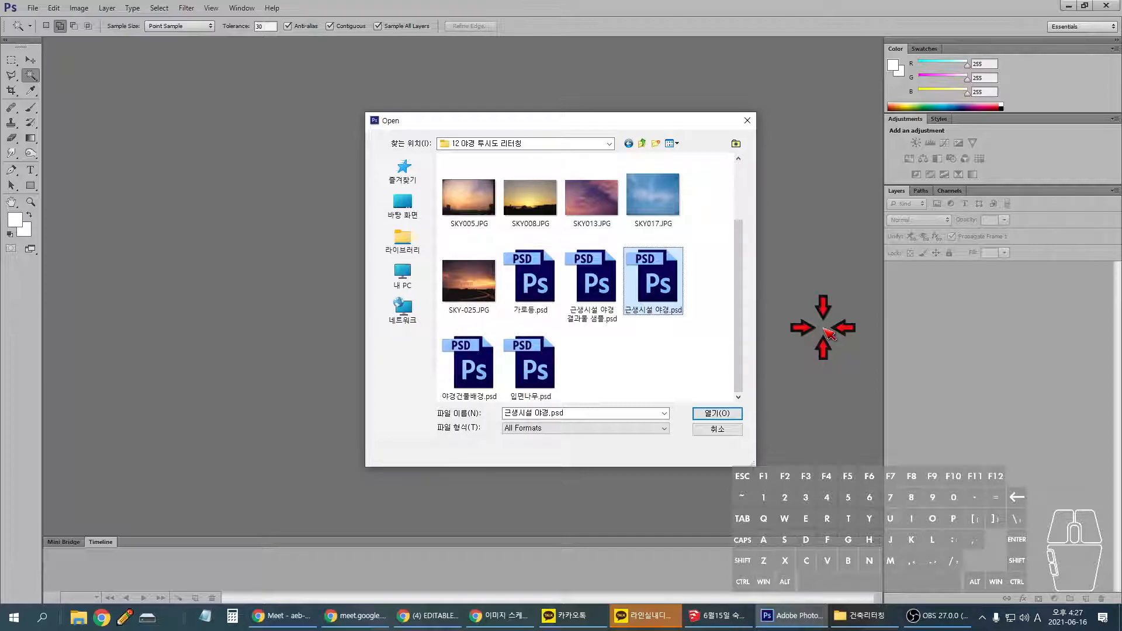
key("Return")
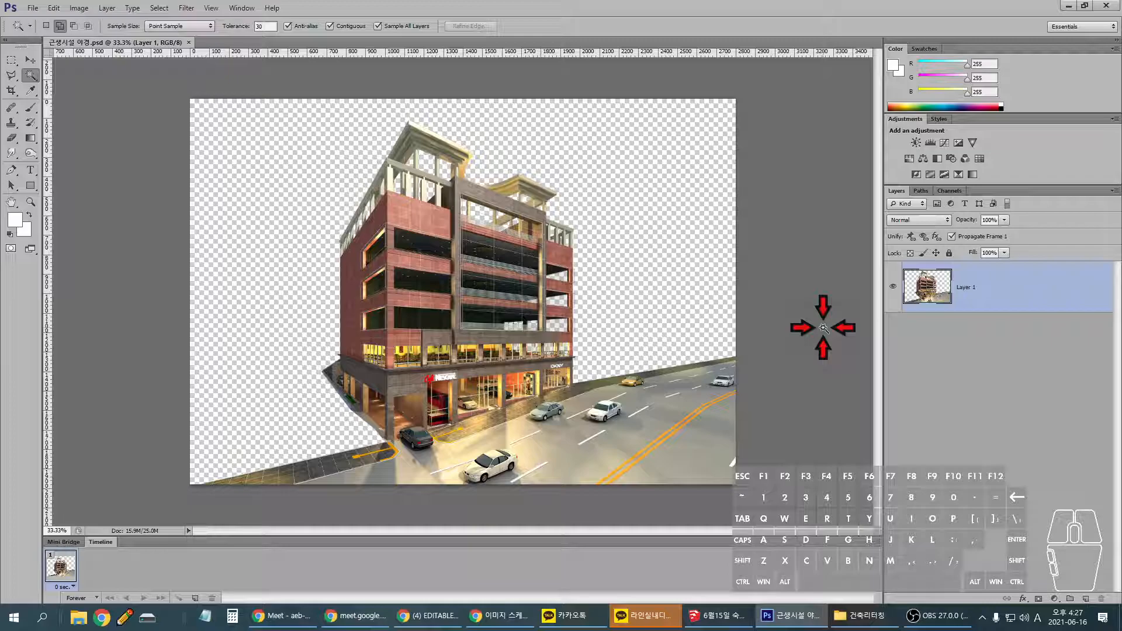
- Open the finished sample file 근생시설 야경 결과물 샘플.psd from the same folder
left_click(33, 8)
left_click(56, 29)
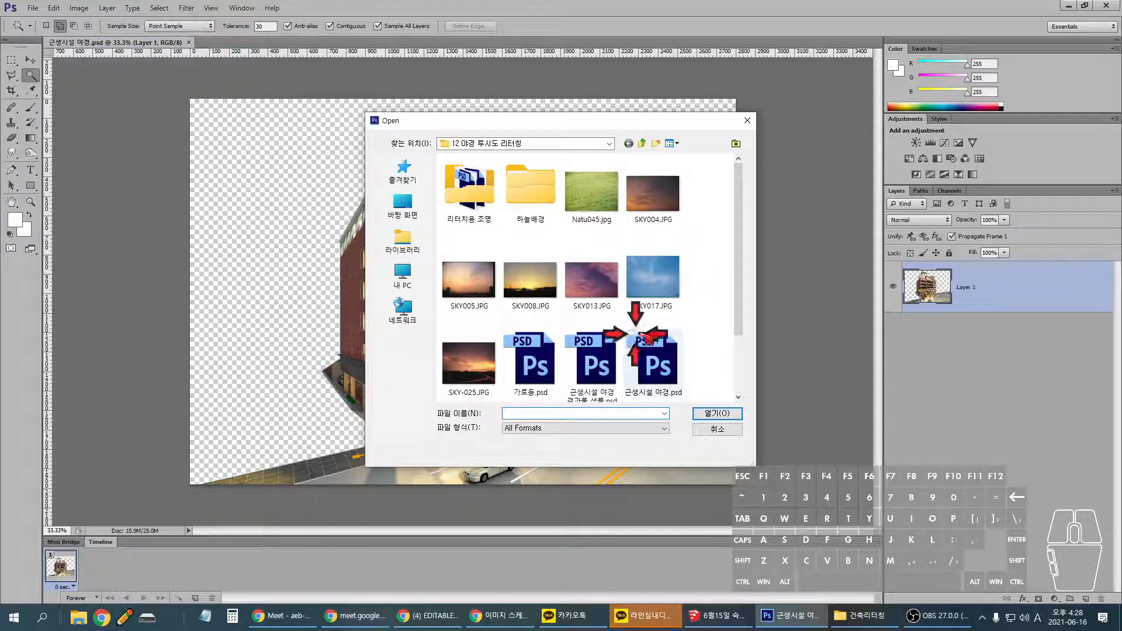
double_click(584, 262)
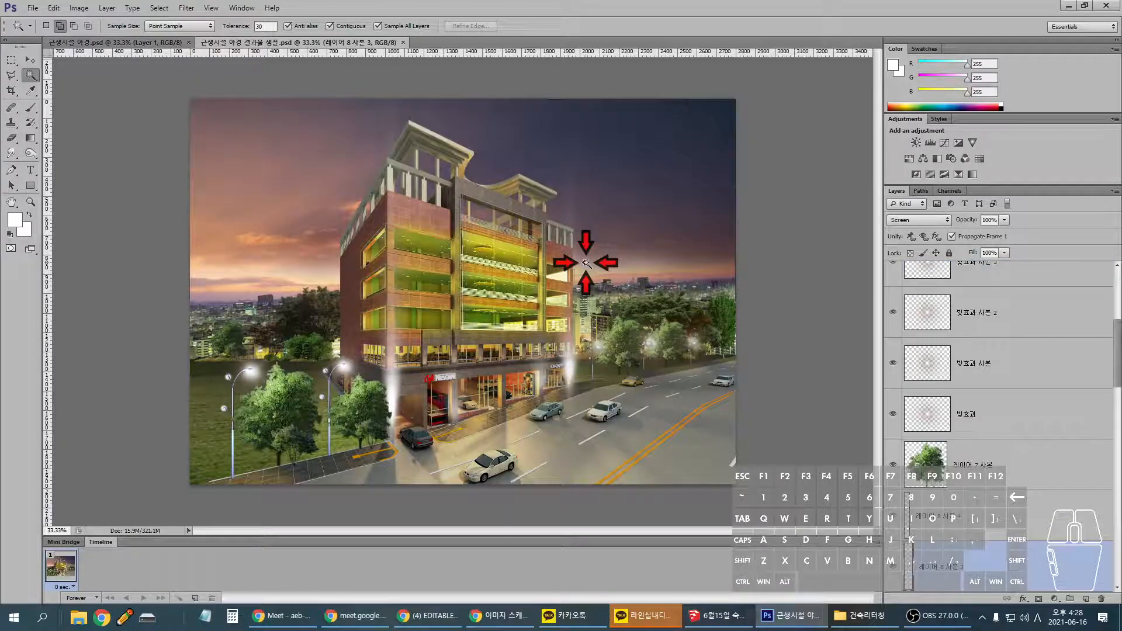
- Hide every layer of the sample file except the lowest one, Layer 1, and show the 야경하늘 sky layer above it
scroll(1116, 344, "up", 2)
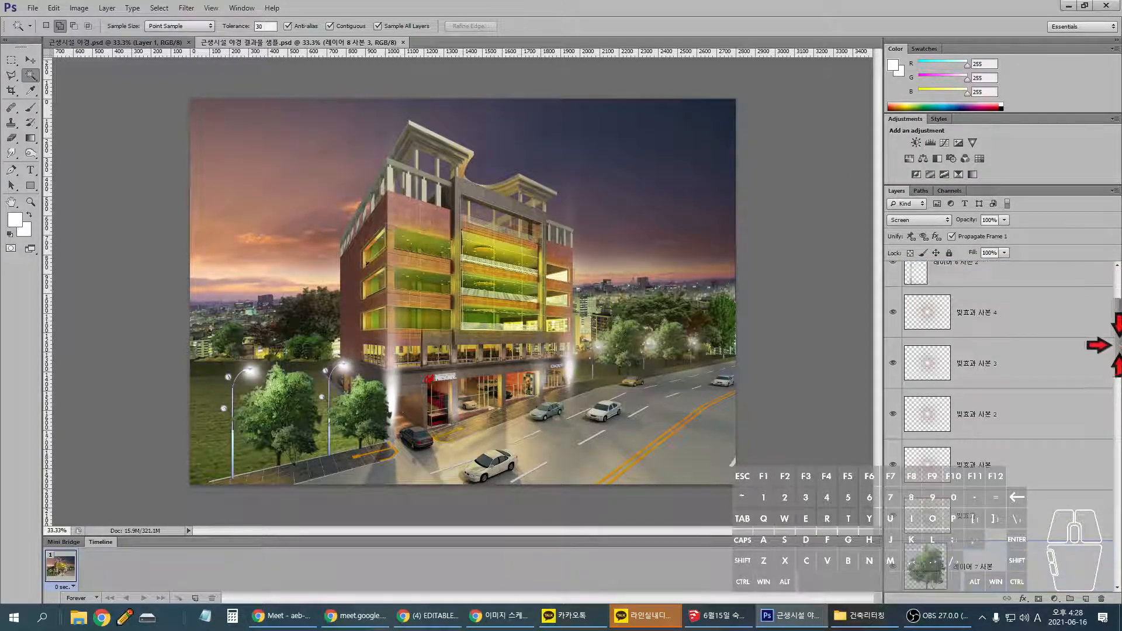
left_click_drag(1119, 347, 1111, 612)
left_click(892, 563, "alt")
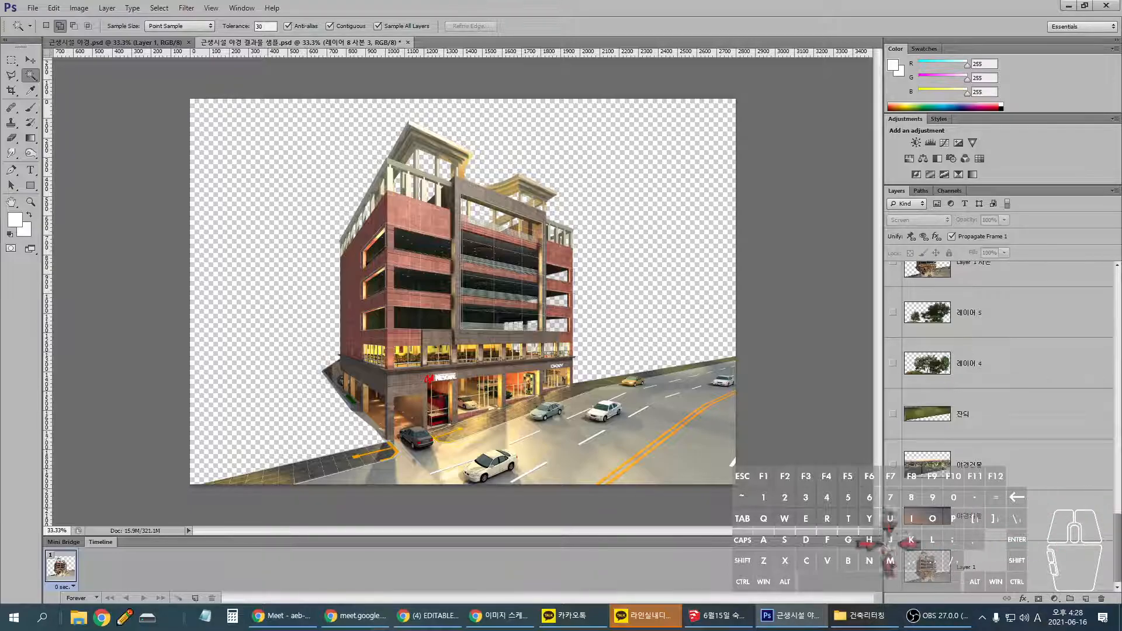
left_click(891, 518)
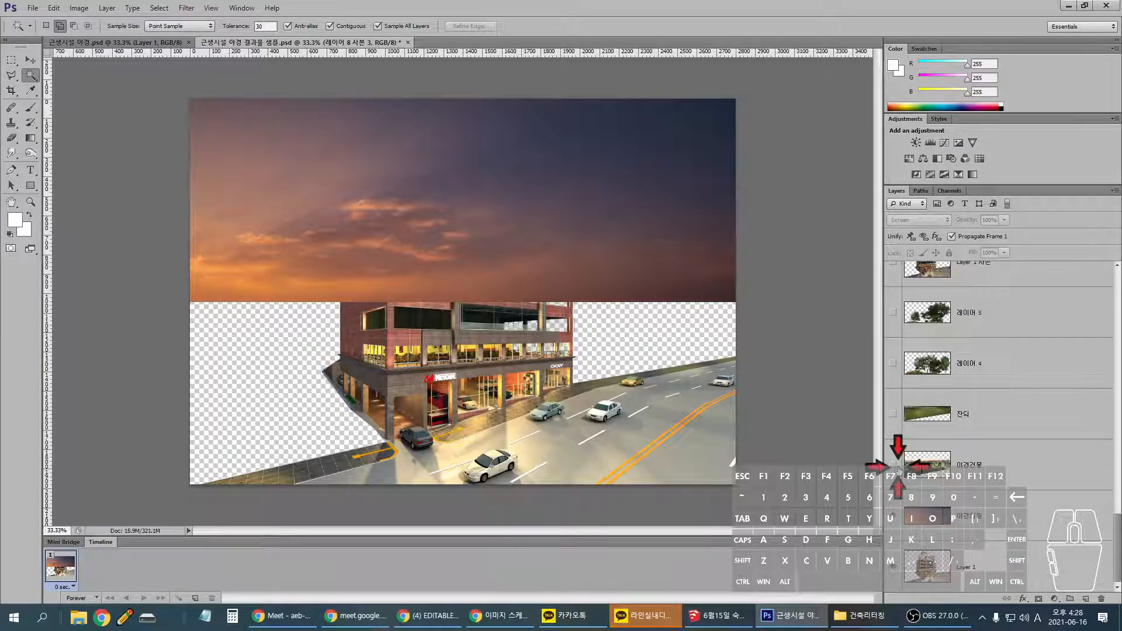
- Try placing the 야경하늘 layer below Layer 1 and undo the reordering
left_click_drag(1039, 514, 1076, 586)
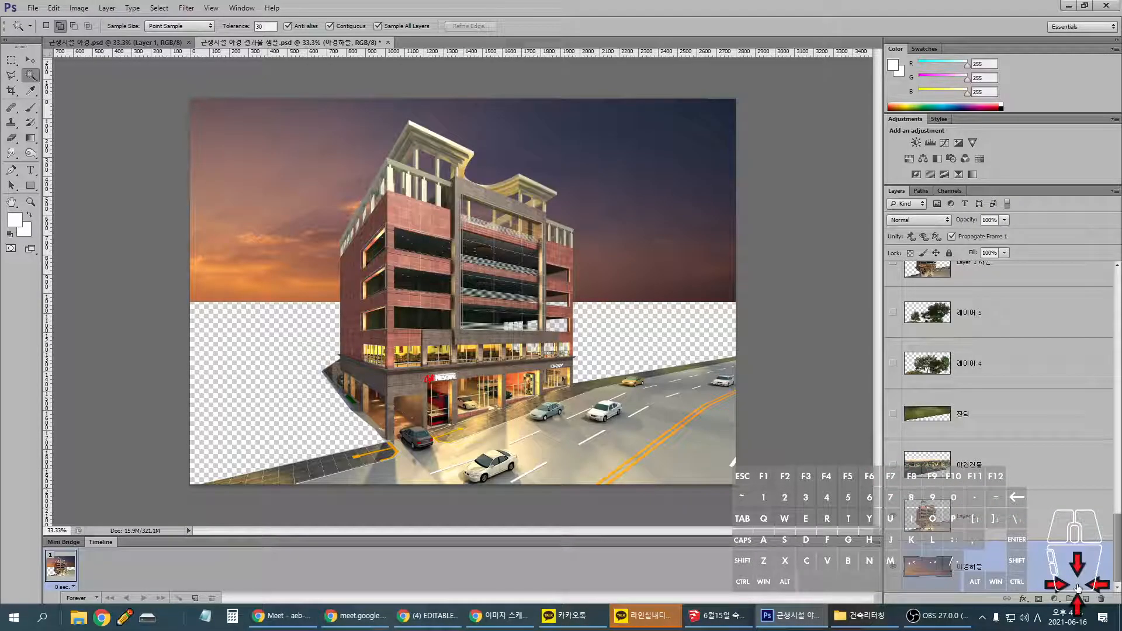
key("ctrl+z")
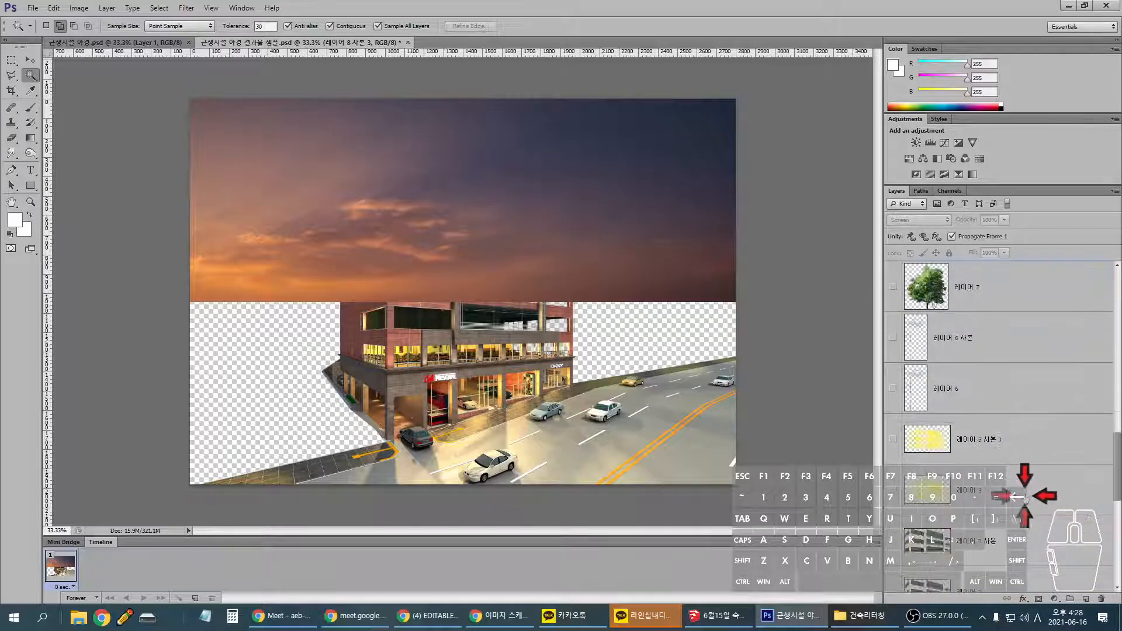
- Toggle the visibility of Layer 1 사본 several times to compare the building against the sky, leaving it shown
scroll(1027, 497, "down", 5)
scroll(941, 420, "up", 1)
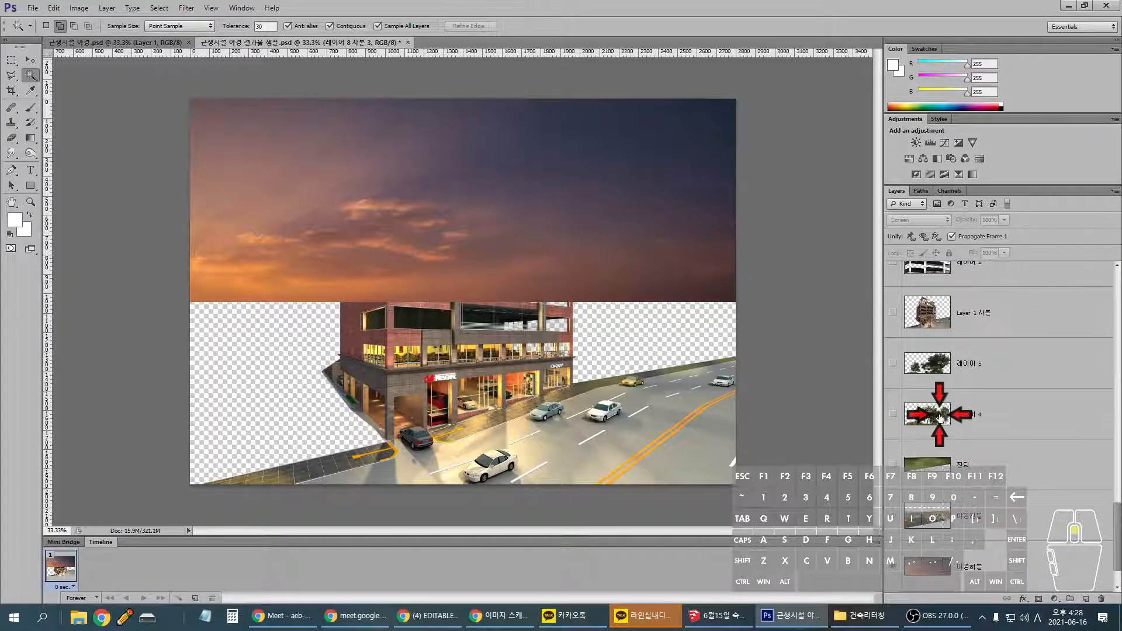
left_click(892, 313)
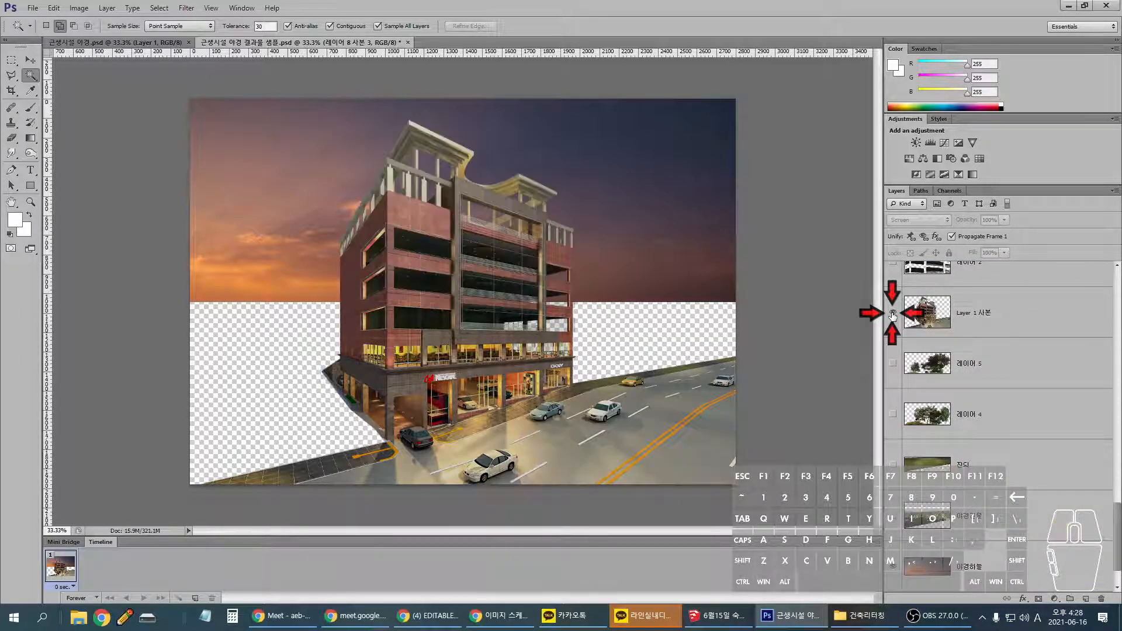
left_click(892, 316)
left_click(892, 315)
left_click(892, 316)
left_click(892, 314)
- Hide Layer 1 사본 and Layer 1, and show the 야경건물 city layer and the 잔디 grass layer
scroll(894, 383, "down", 1)
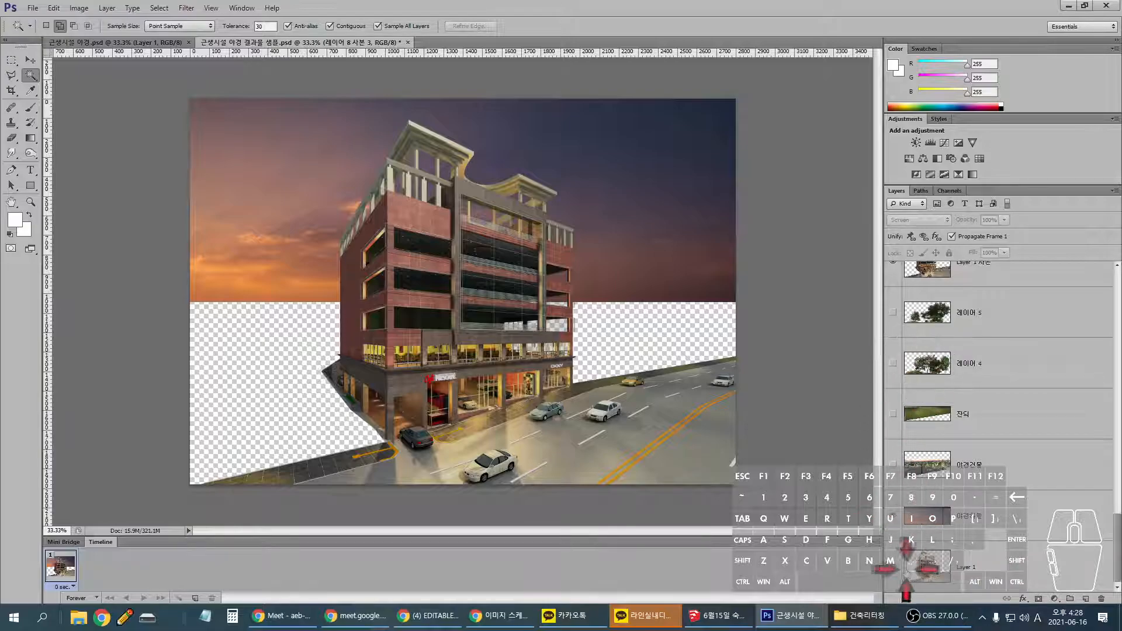
left_click(892, 269)
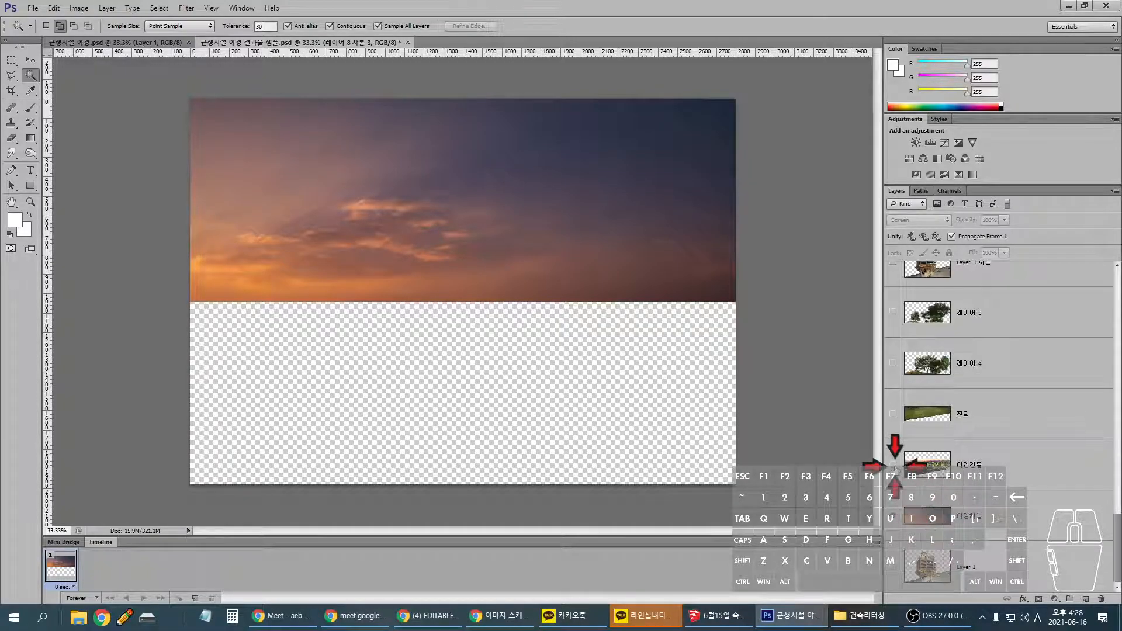
left_click(892, 465)
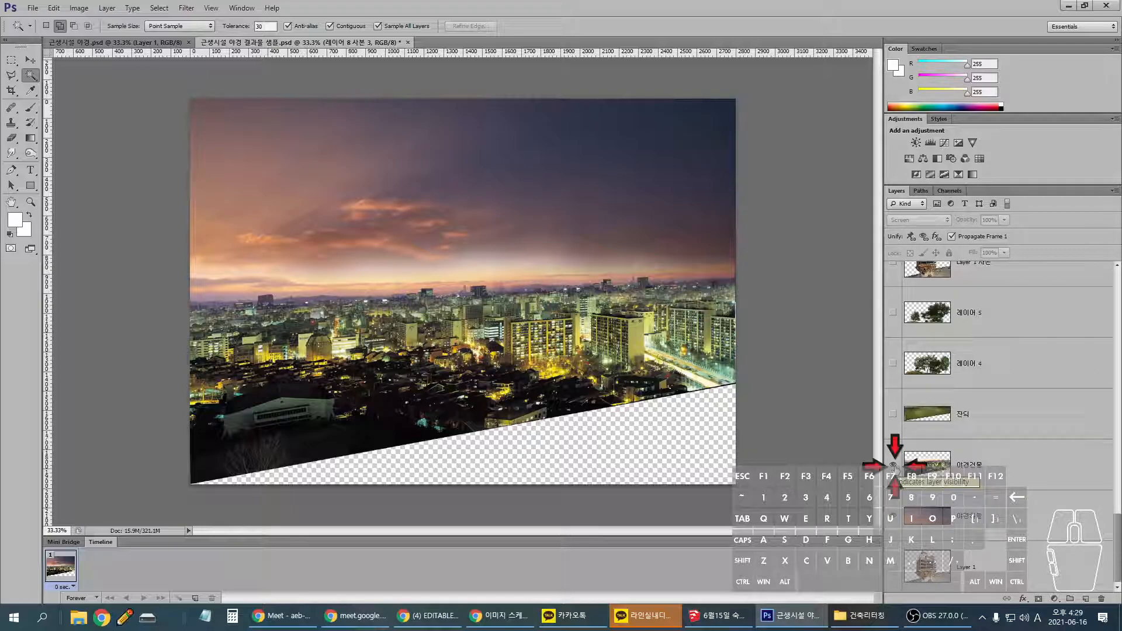
left_click(893, 414)
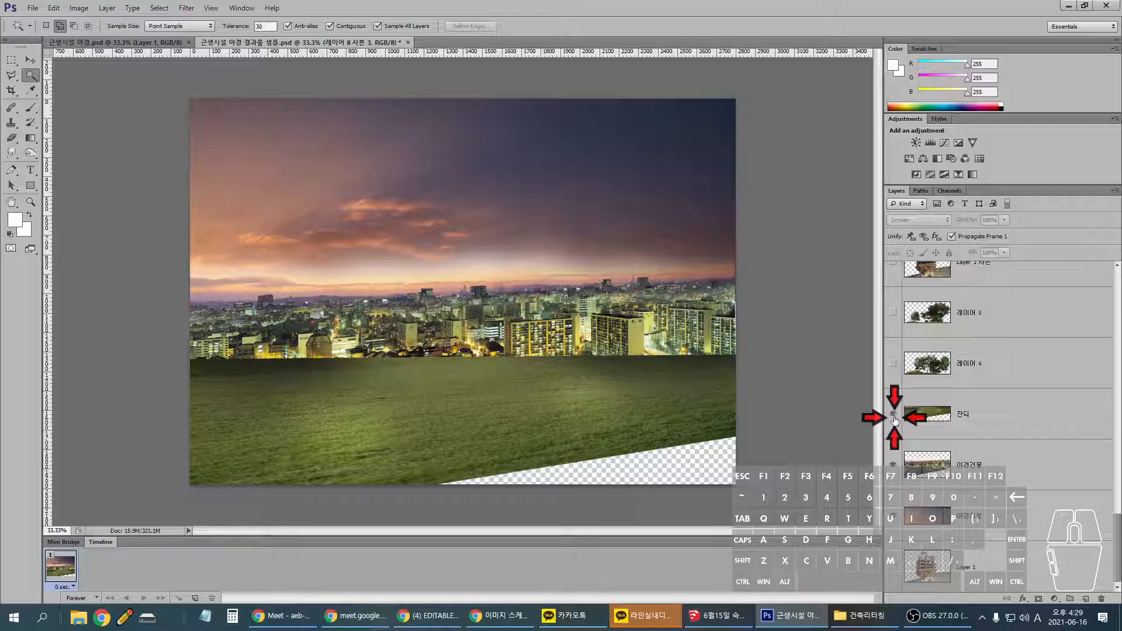
- Show the tree layers 레이어 4 and 레이어 5 and the building layer Layer 1 사본
left_click(893, 363)
left_click(894, 310)
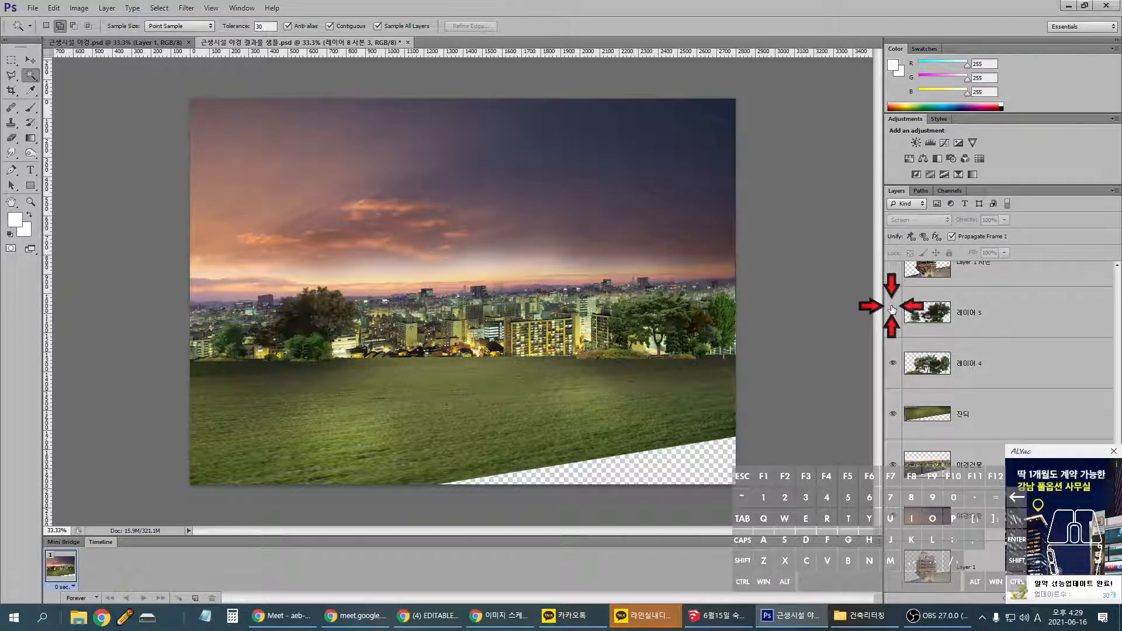
left_click(893, 267)
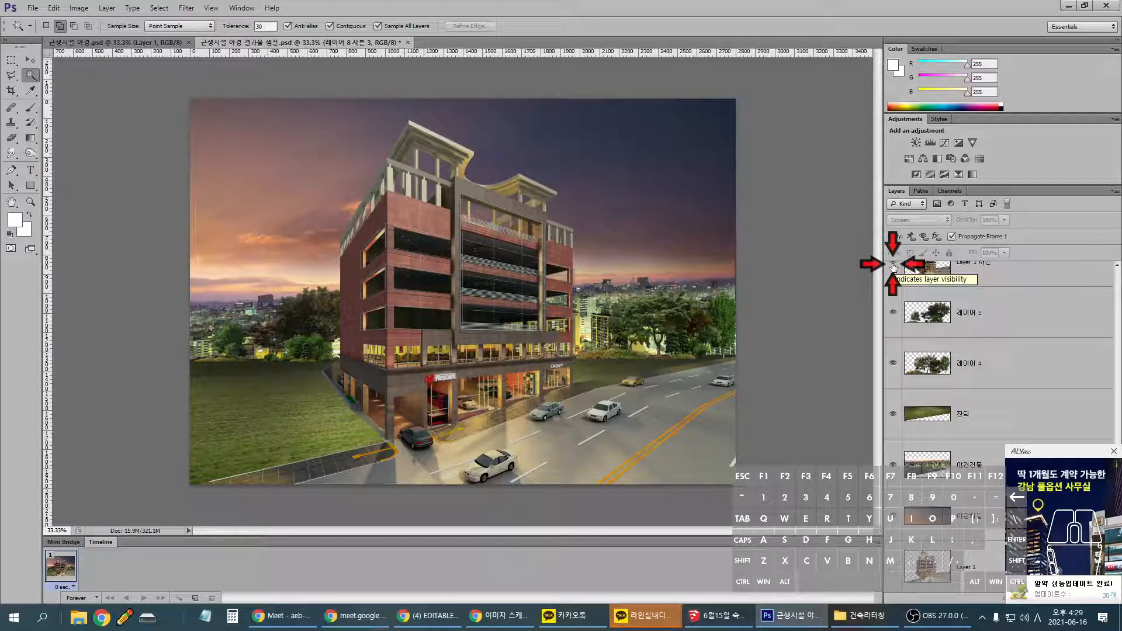
- Toggle the visibility of 레이어 2 repeatedly to compare its effect on the building's windows, leaving it shown
scroll(940, 356, "up", 3)
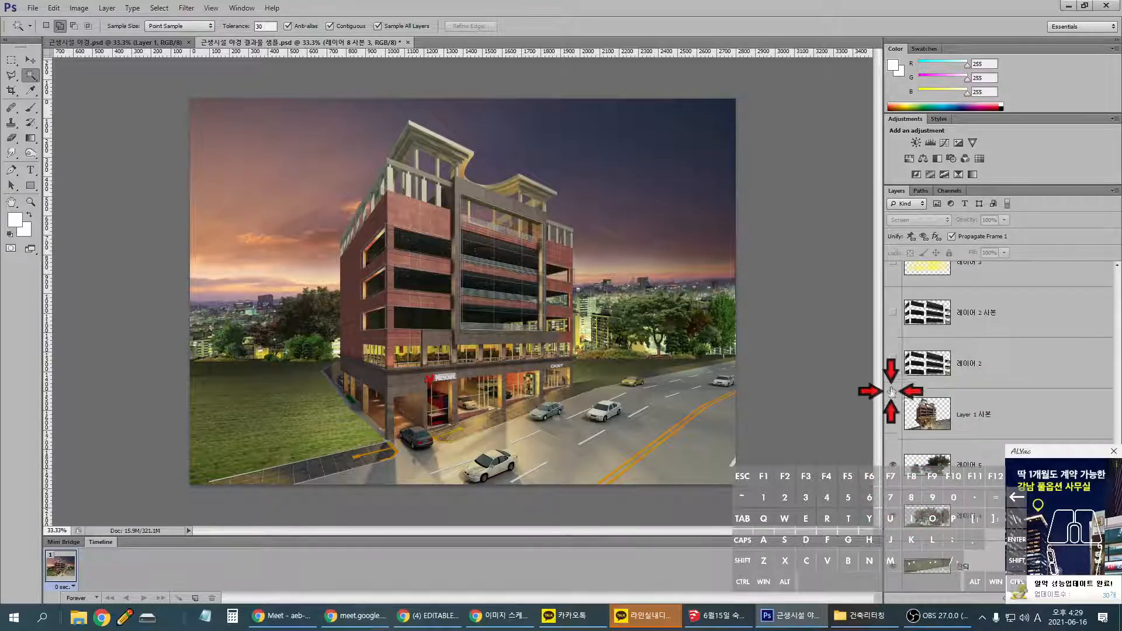
left_click(891, 367)
left_click(892, 367)
left_click(891, 368)
left_click(893, 367)
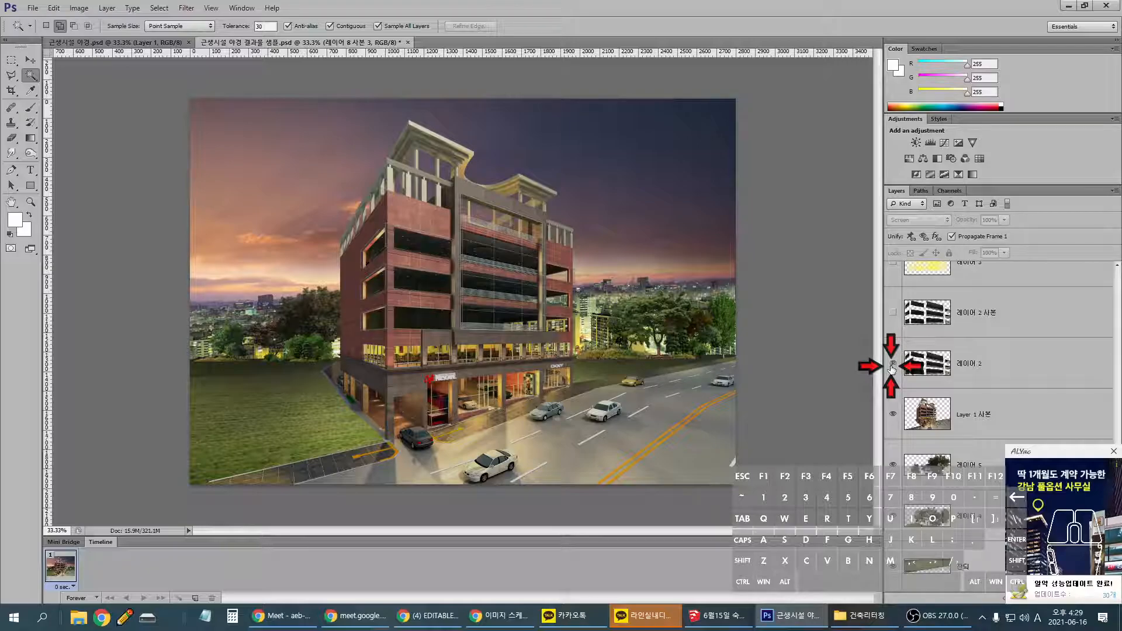
left_click(892, 367)
left_click(891, 368)
left_click(891, 366)
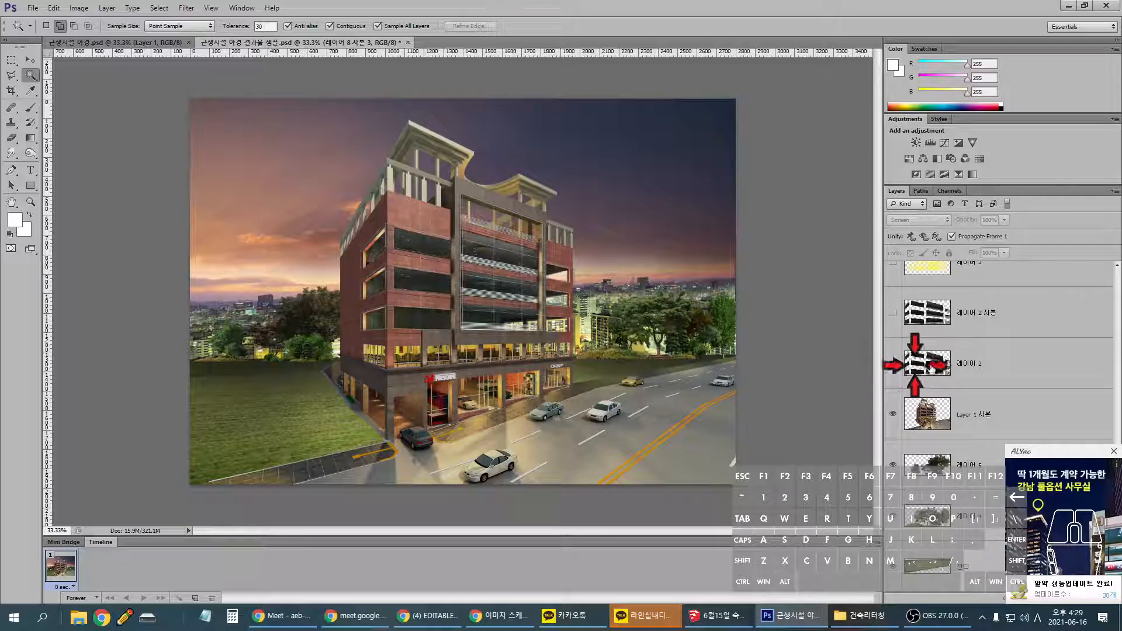
left_click(891, 361)
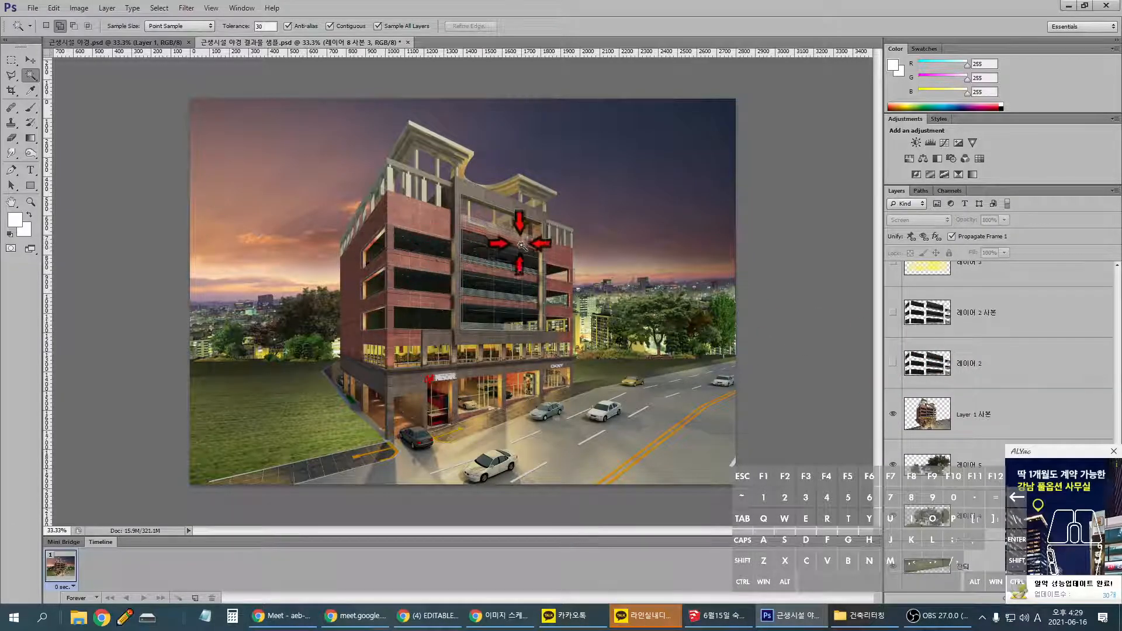
left_click(892, 363)
- Switch the blend mode of 레이어 2 to Normal for comparison, and return it to Screen
left_click(961, 351)
left_click(913, 221)
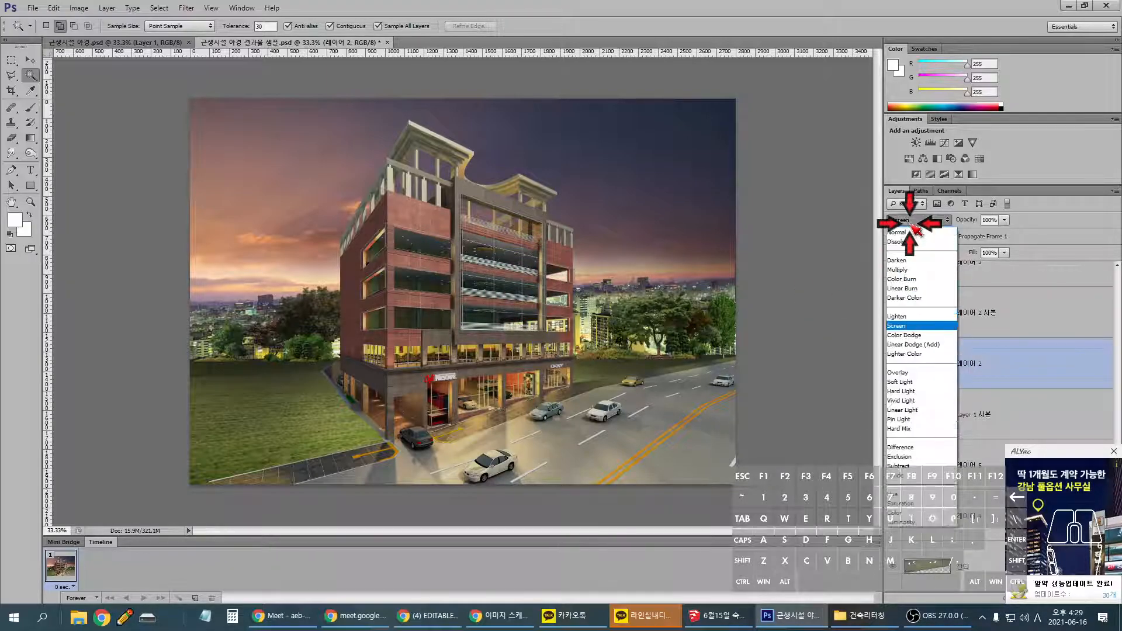
left_click(907, 238)
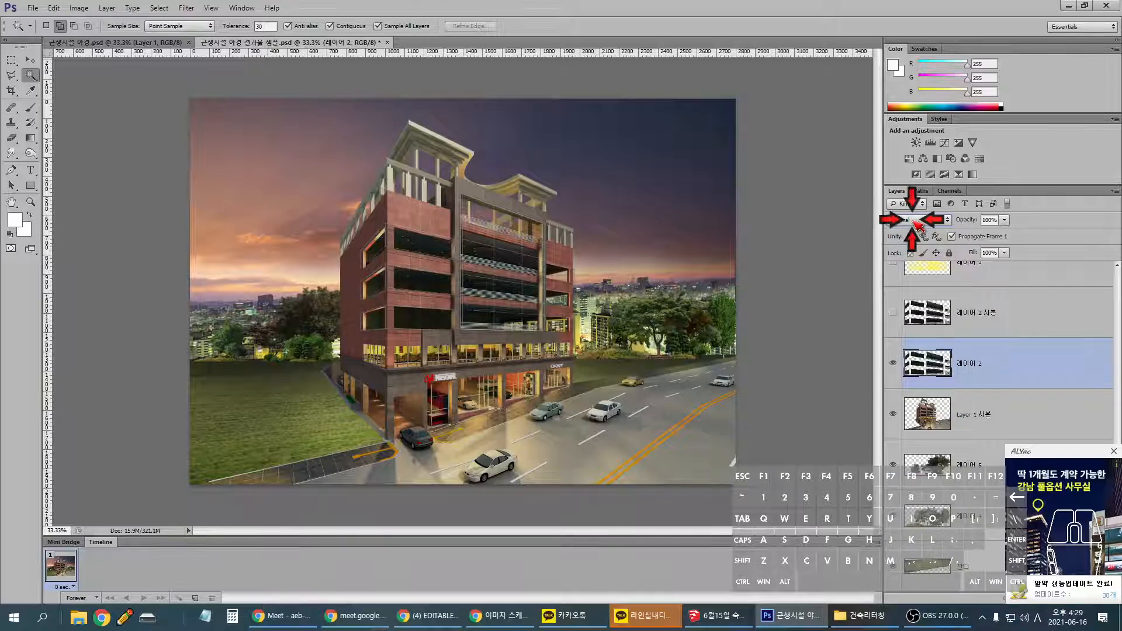
left_click(913, 220)
left_click(928, 326)
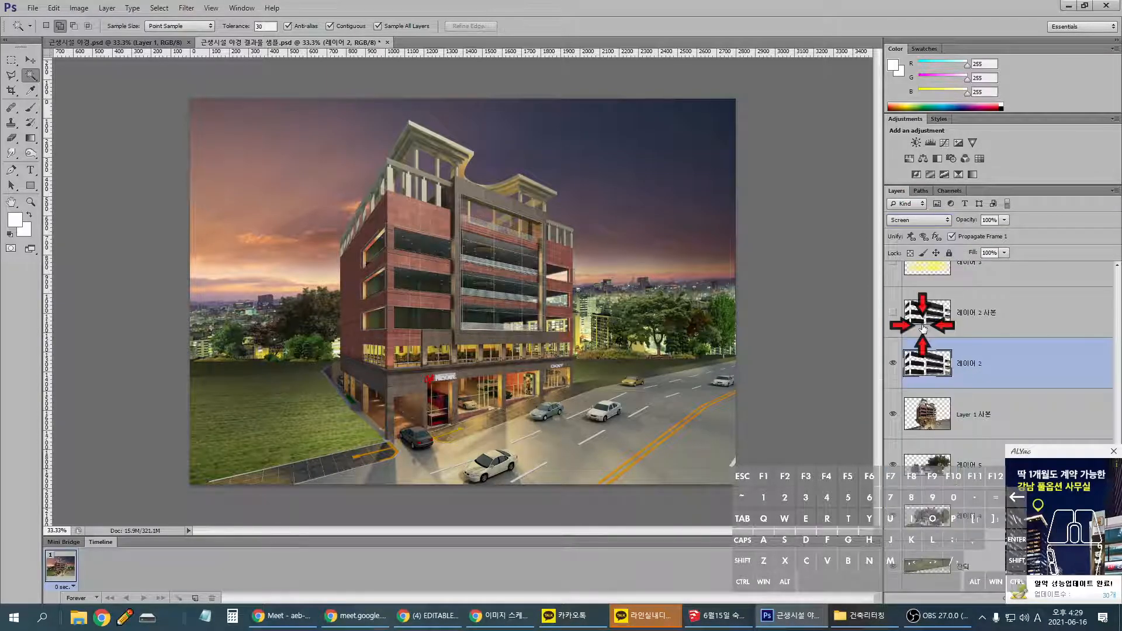
- Show the duplicate window layer 레이어 2 사본
left_click(892, 314)
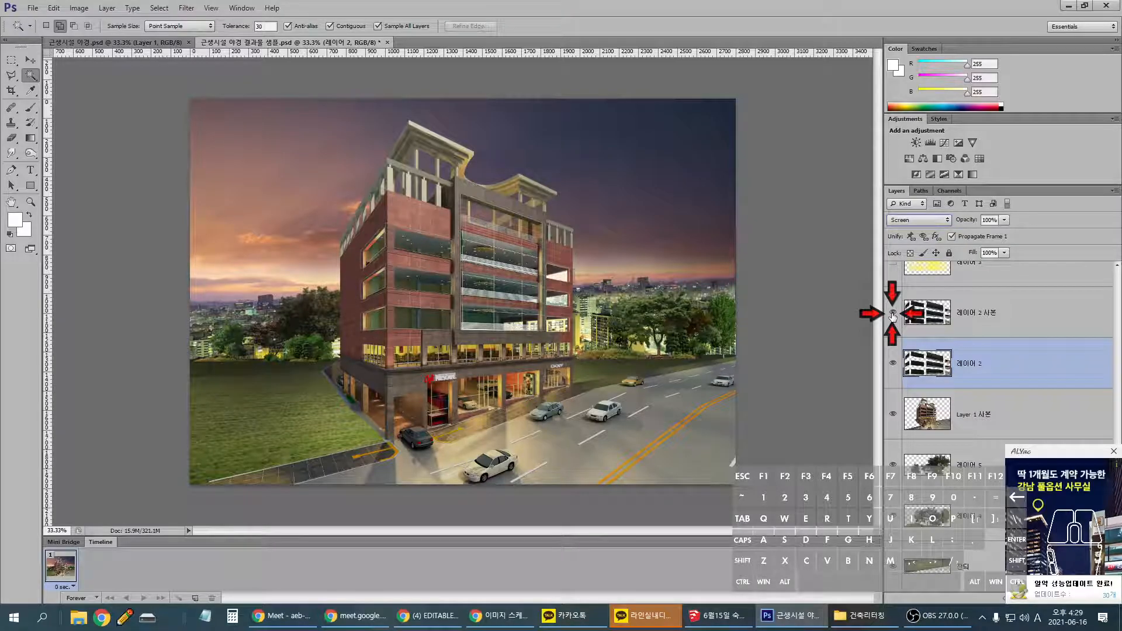
- Show the yellow light layers 레이어 3 and 레이어 3 사본
scroll(892, 318, "up", 2)
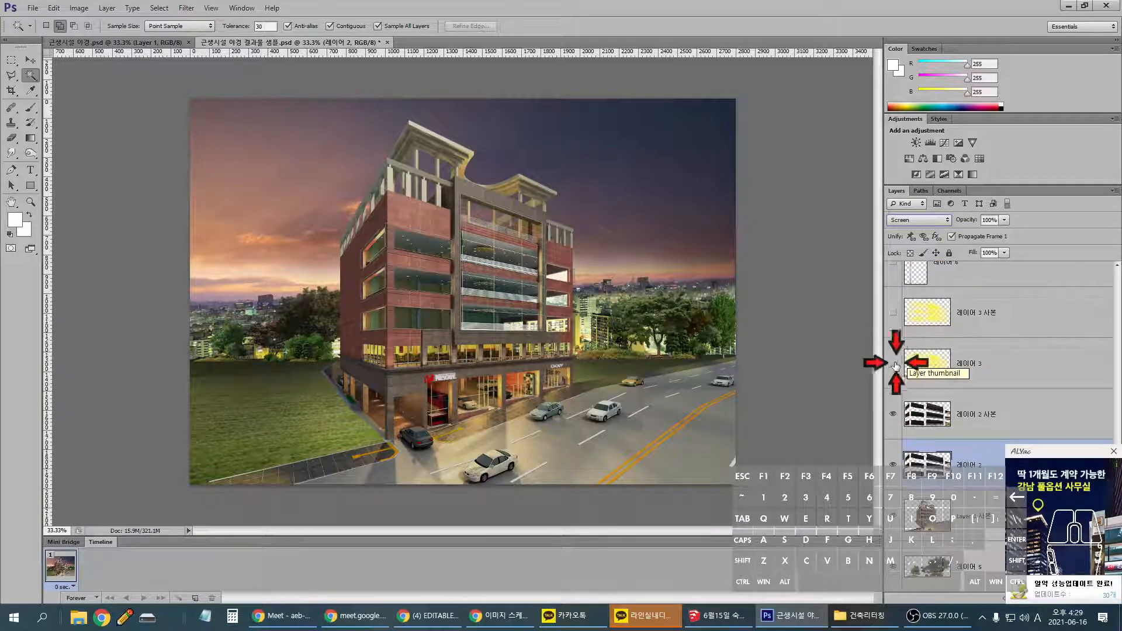
left_click(894, 364)
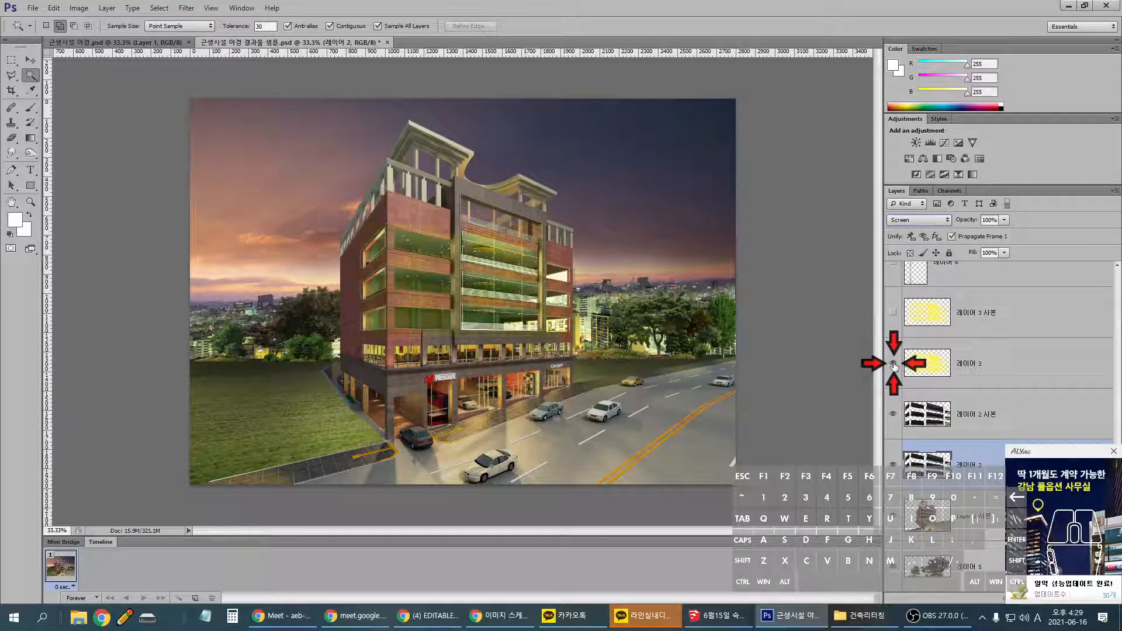
left_click(892, 312)
left_click(935, 318)
- Colorize 레이어 3 with hue 51 and saturation 25, and raise its lightness to a pale tint
left_click(959, 358)
left_click(986, 323, "shift")
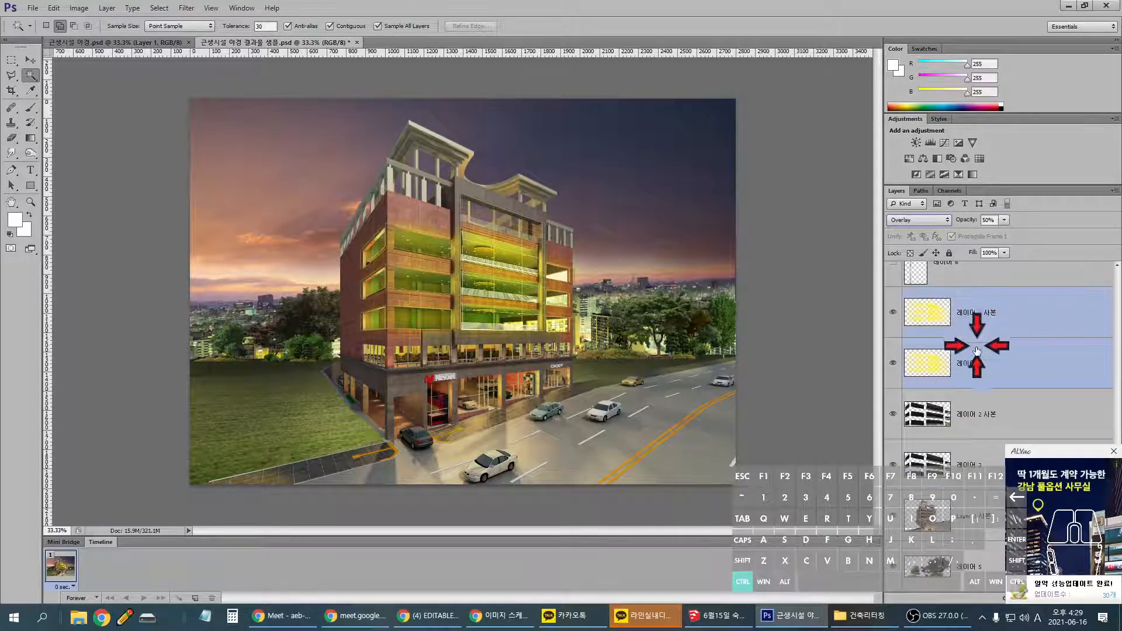
key("Escape")
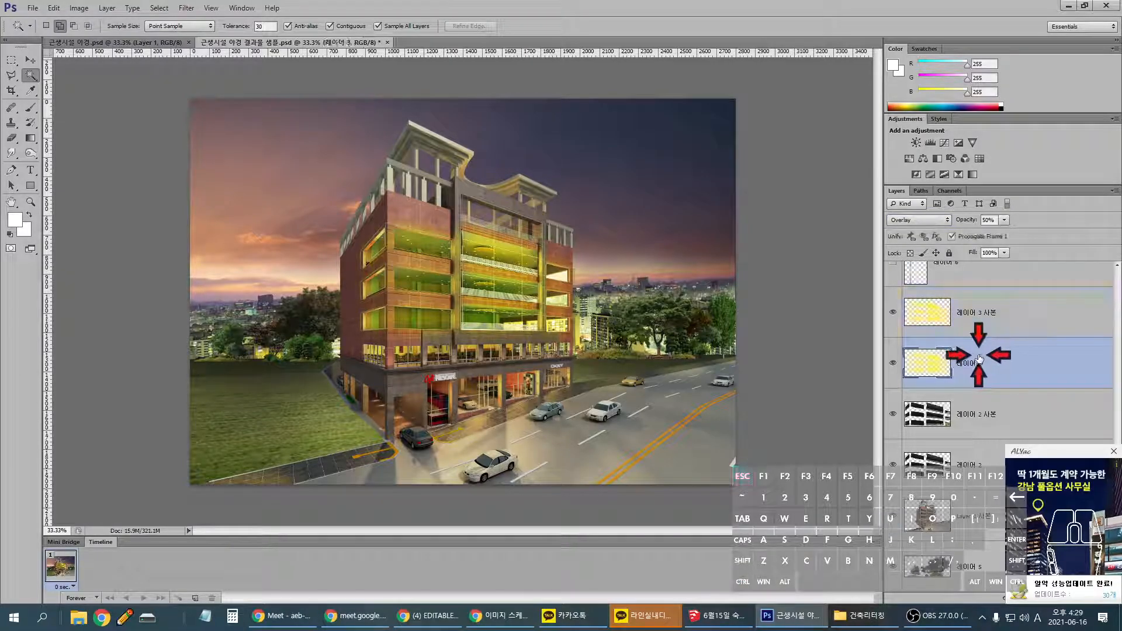
key("ctrl+u")
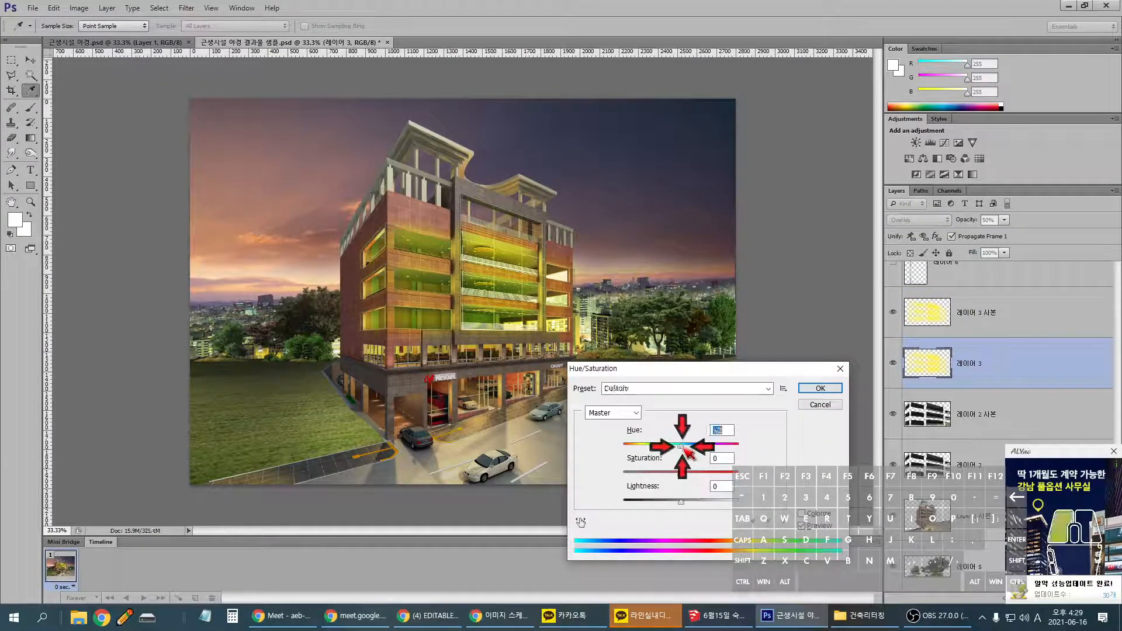
left_click(690, 446)
mouse_move(688, 450)
left_mouse_down()
mouse_move(645, 451)
mouse_move(680, 447)
left_mouse_up()
left_click(803, 514)
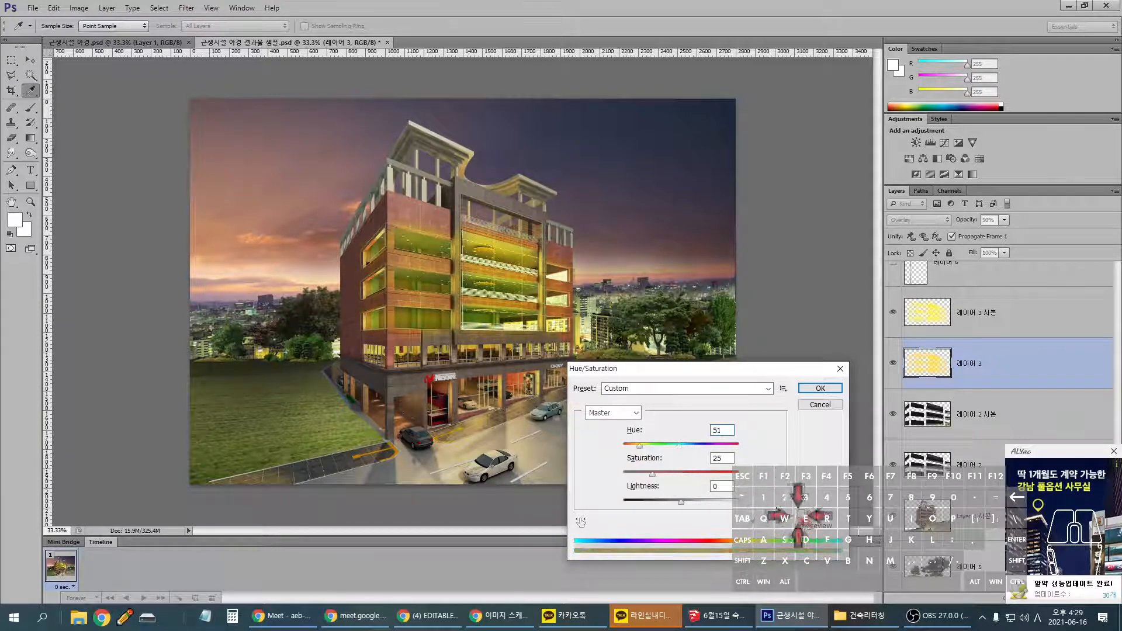
left_click_drag(679, 501, 725, 502)
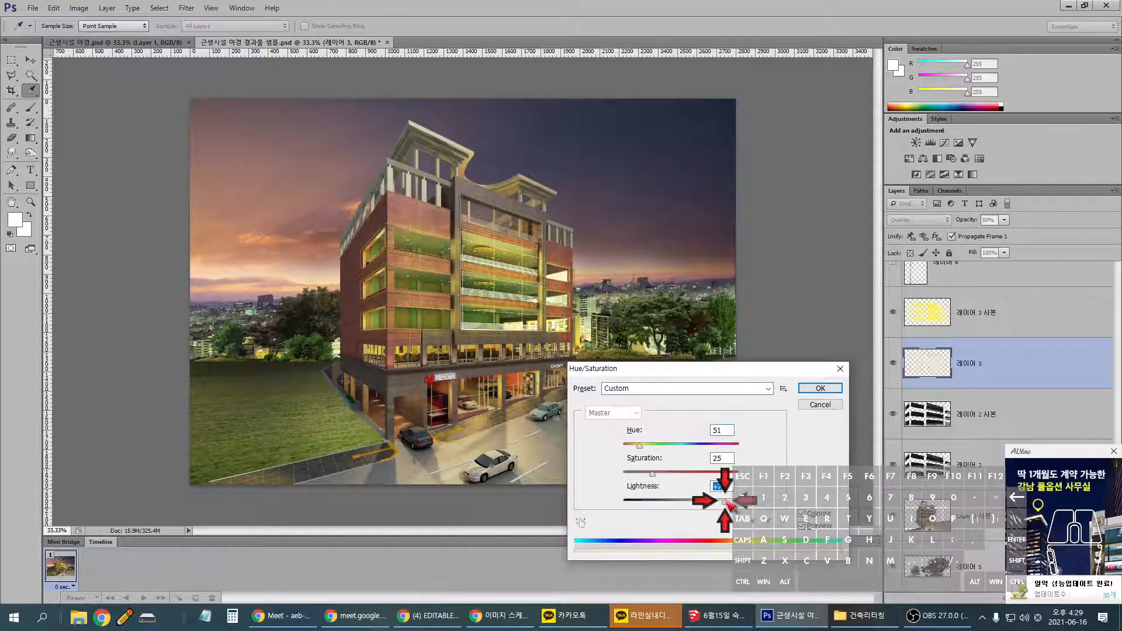
left_click(813, 390)
- Colorize 레이어 3 사본 with hue 51, saturation 25 and lightness +61
left_click(934, 323)
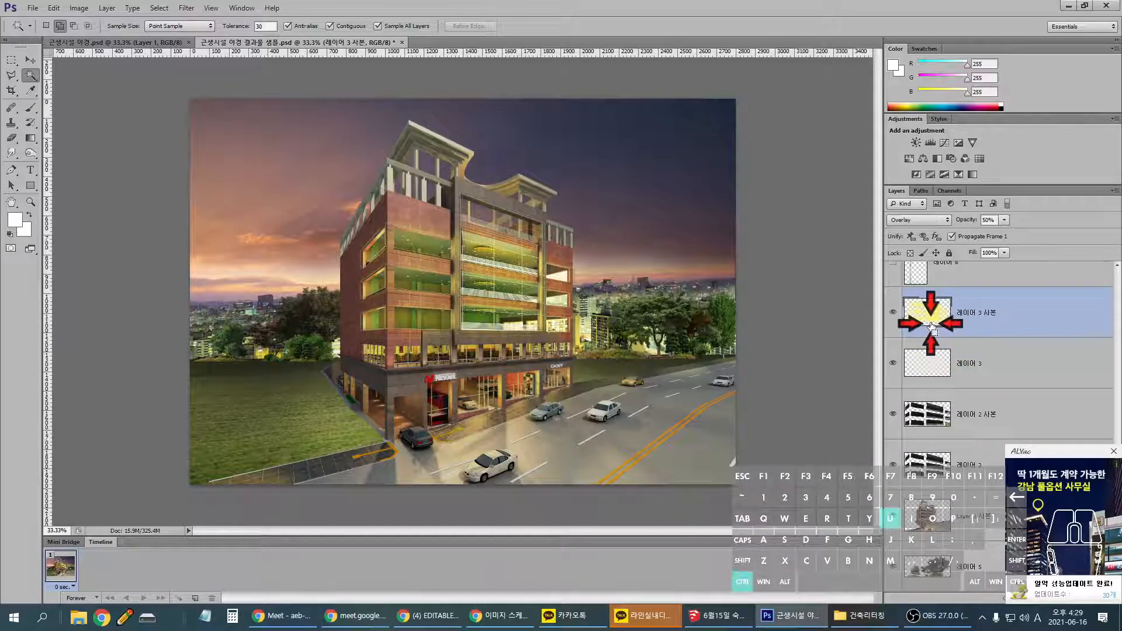
key("ctrl+u")
left_click_drag(681, 501, 717, 502)
left_click(803, 514)
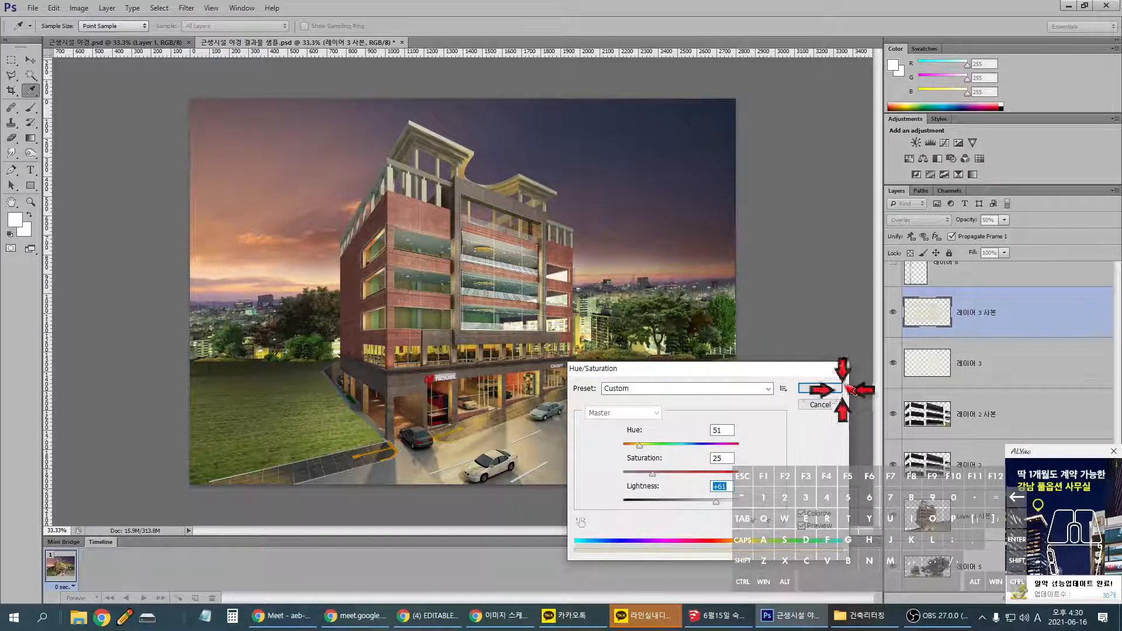
left_click(835, 387)
- Show the street lamp layers 레이어 6 and 레이어 6 사본
left_click(895, 316)
left_click(895, 316)
scroll(930, 345, "up", 2)
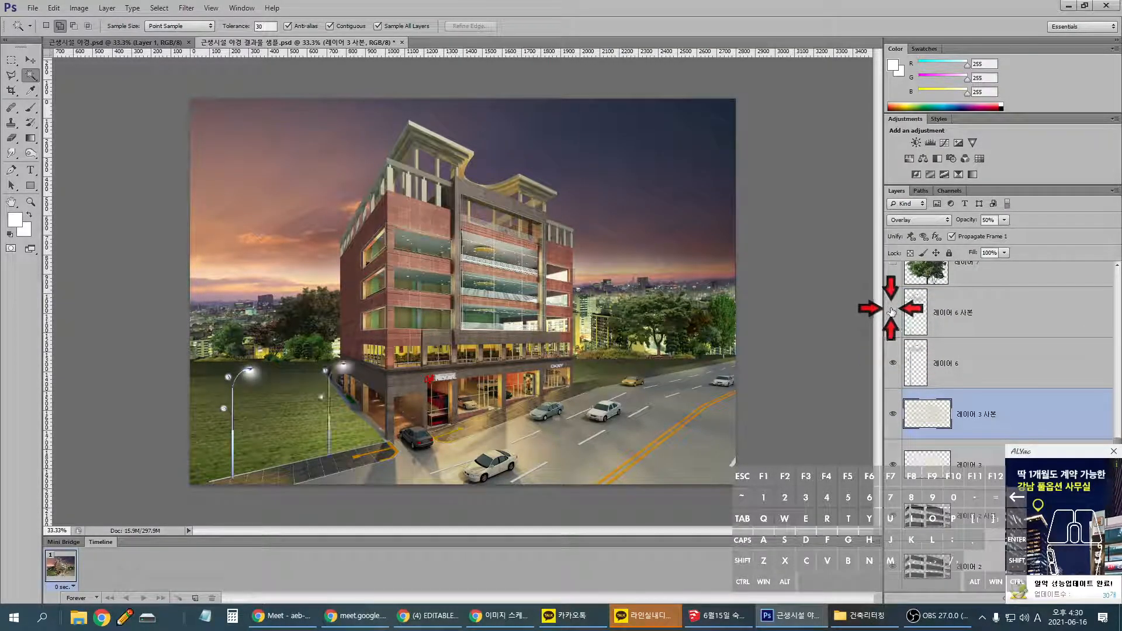
- Show the tree layers 레이어 7, 레이어 7 사본 2 and 레이어 7 사본 3
scroll(890, 328, "up", 2)
left_click(892, 356)
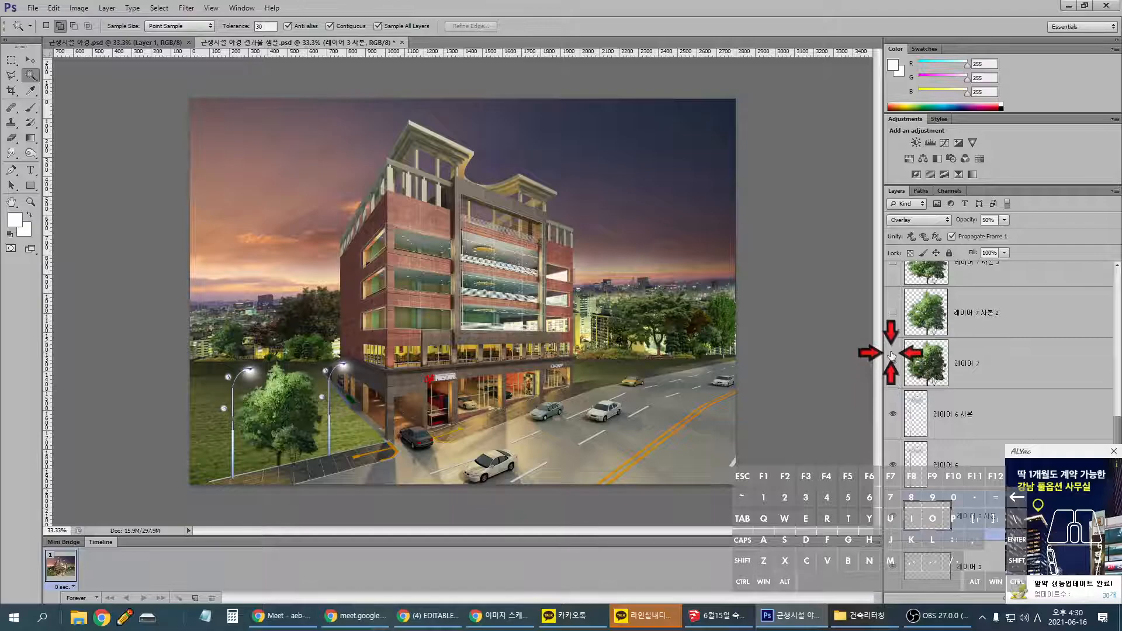
left_click(896, 316)
scroll(900, 327, "up", 2)
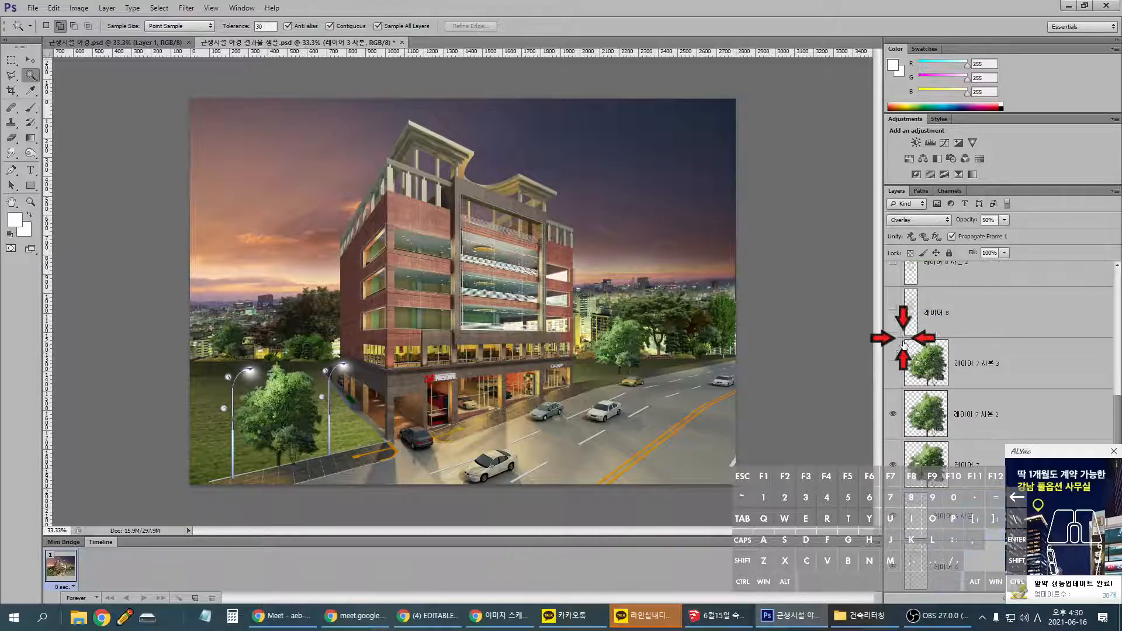
left_click(892, 363)
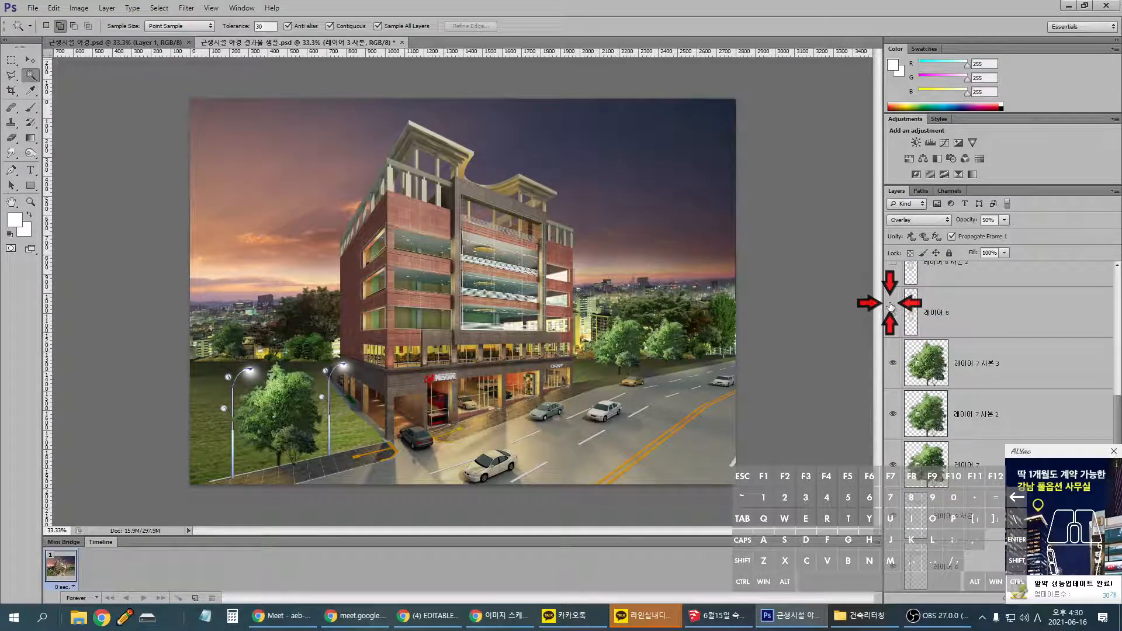
- Show the spotlight layers 레이어 8, 레이어 8 사본 2 and 레이어 8 사본 3 on the building's ground floor
left_click(890, 308)
scroll(890, 309, "up", 1)
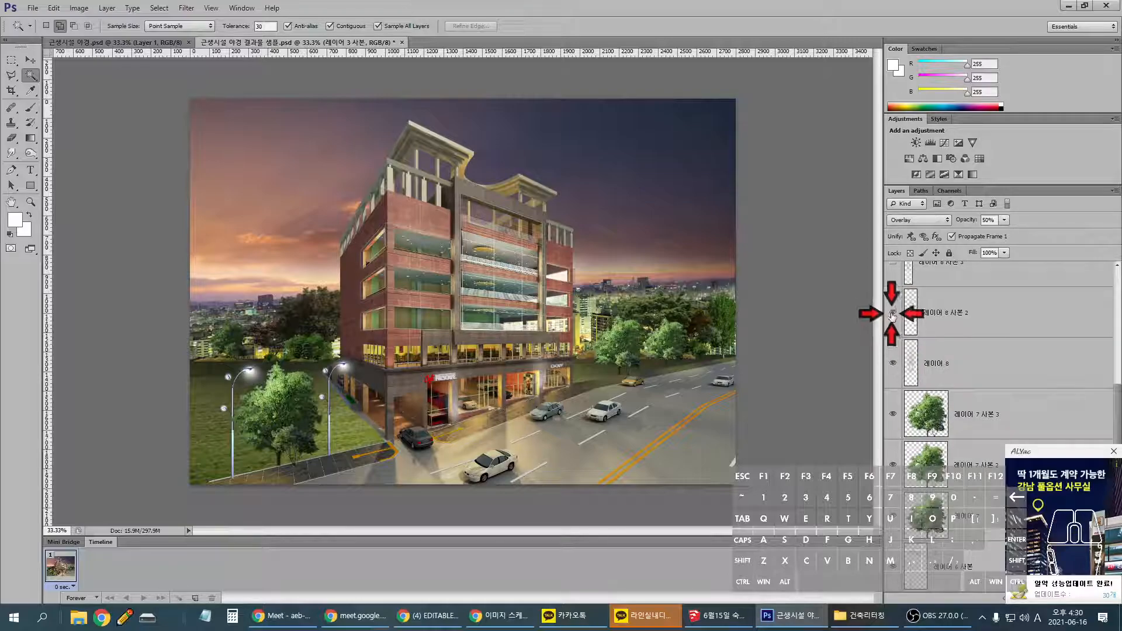
left_click(892, 316)
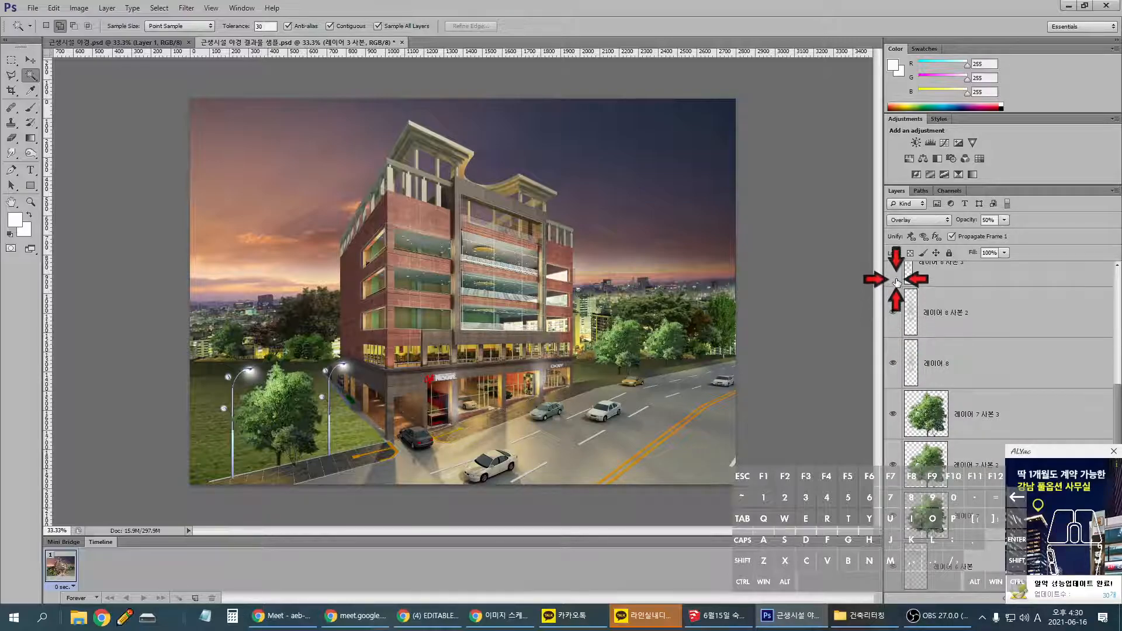
scroll(901, 309, "up", 1)
left_click(892, 312)
- Show the tree layer 레이어 7 사본 beside the building's entrance
scroll(897, 316, "up", 2)
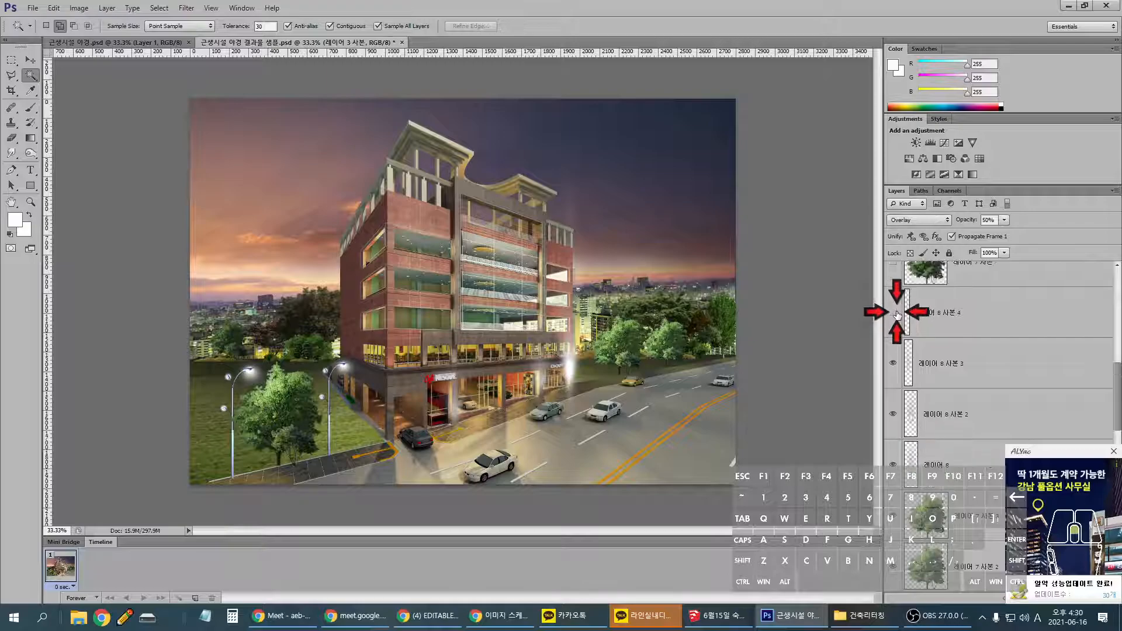
left_click(898, 312)
scroll(894, 314, "up", 1)
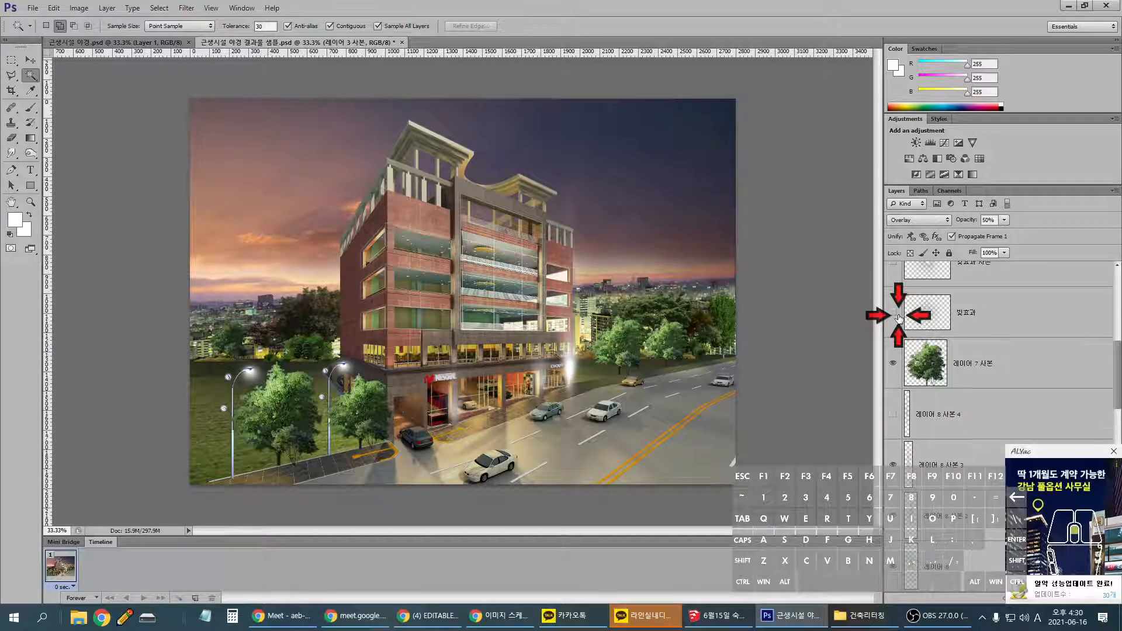
- Show the light effect layer 빛효과 and its copies 빛효과 사본, 사본 2 and 사본 3
left_click(892, 314)
left_click(1017, 319)
scroll(1001, 356, "up", 1)
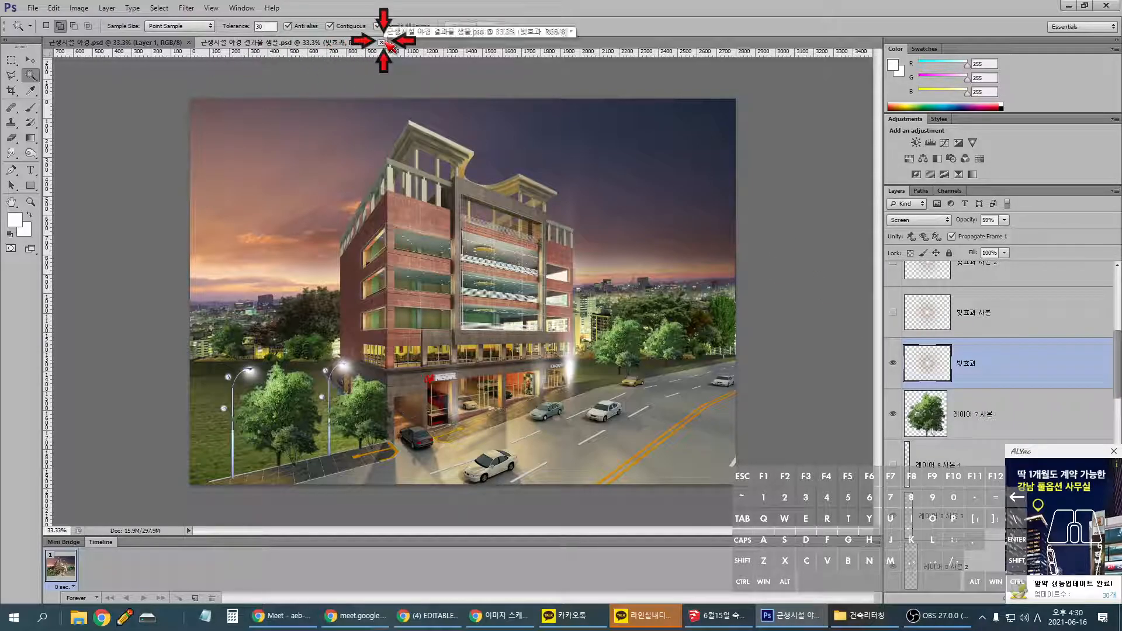
scroll(902, 338, "up", 1)
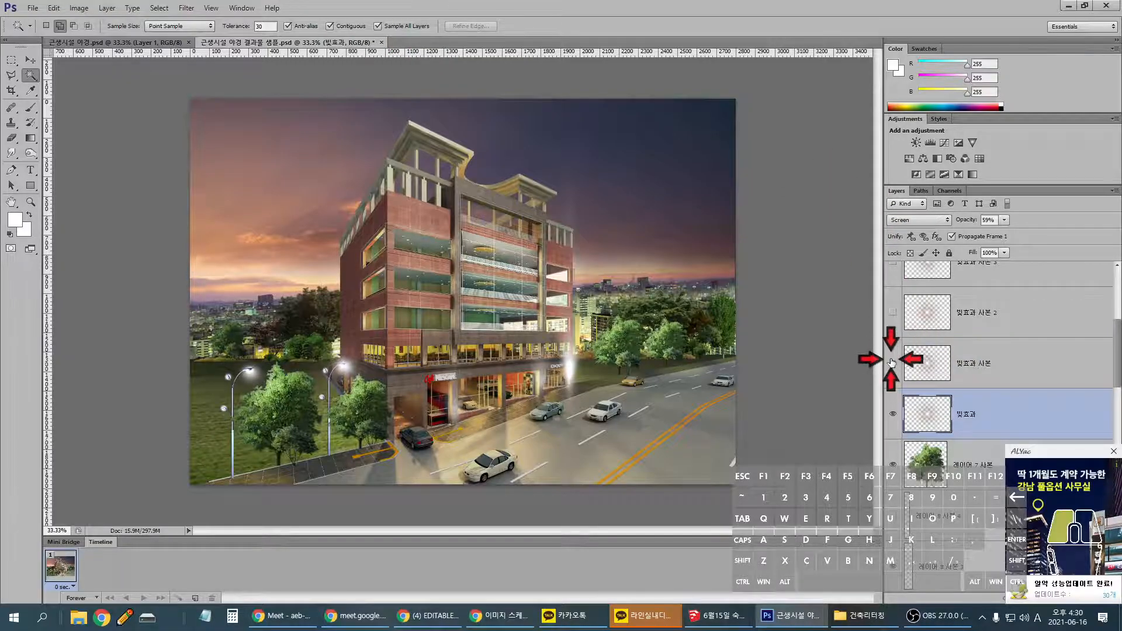
left_click(892, 362)
left_click(892, 314)
scroll(894, 257, "up", 4)
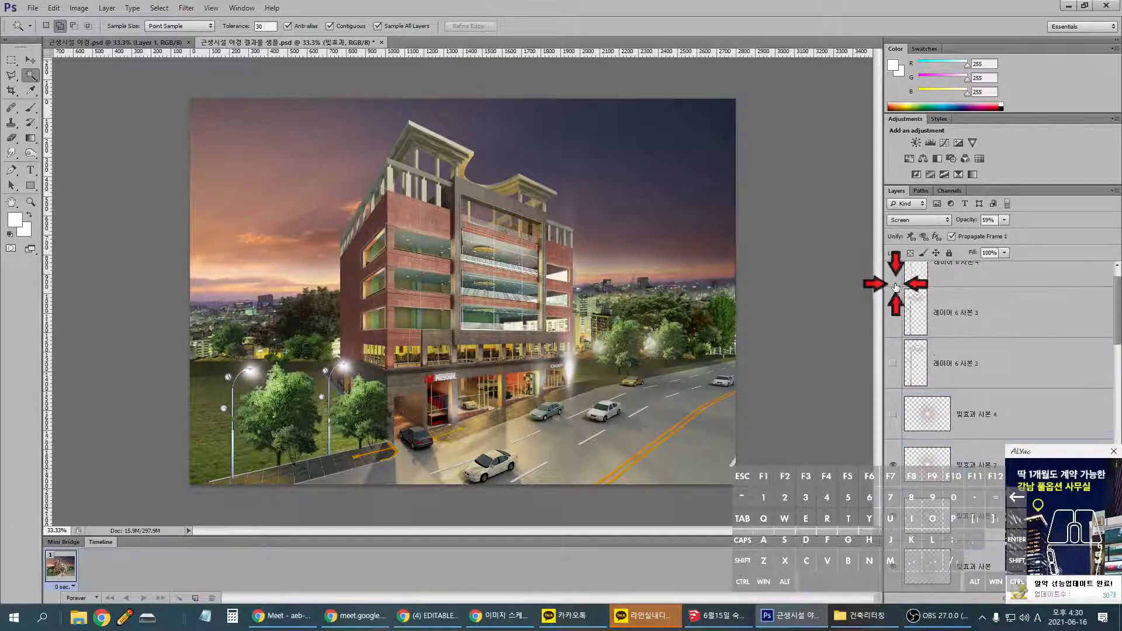
- Show the street lamp copies 레이어 6 사본 2, 사본 3 and 사본 4, and the light effect layer 빛효과 사본 4
scroll(892, 366, "up", 1)
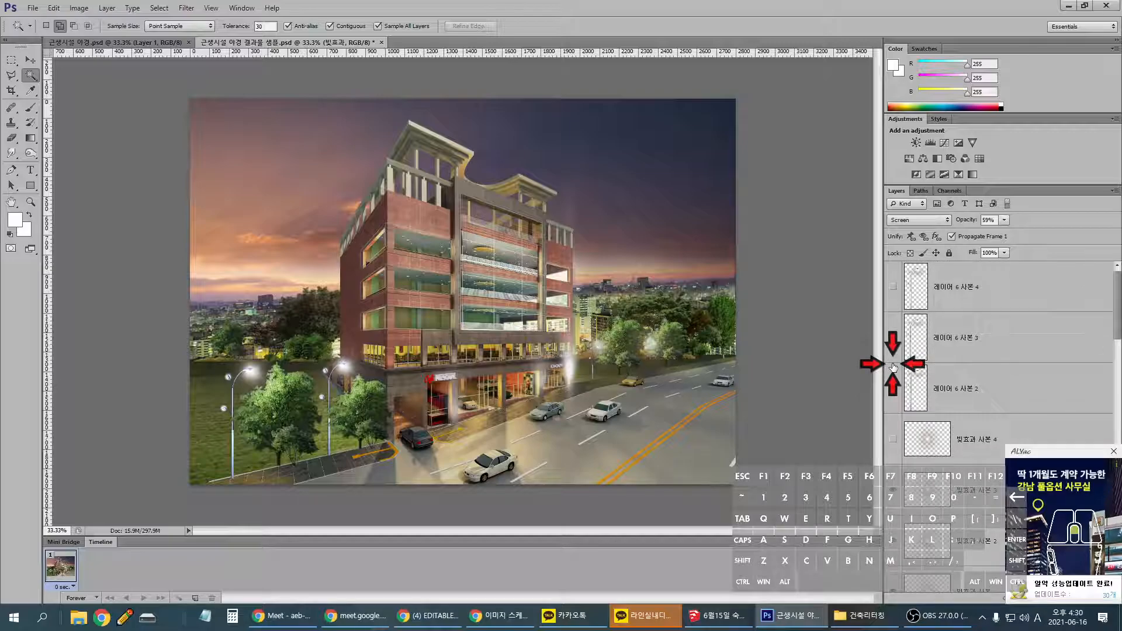
left_click(893, 339)
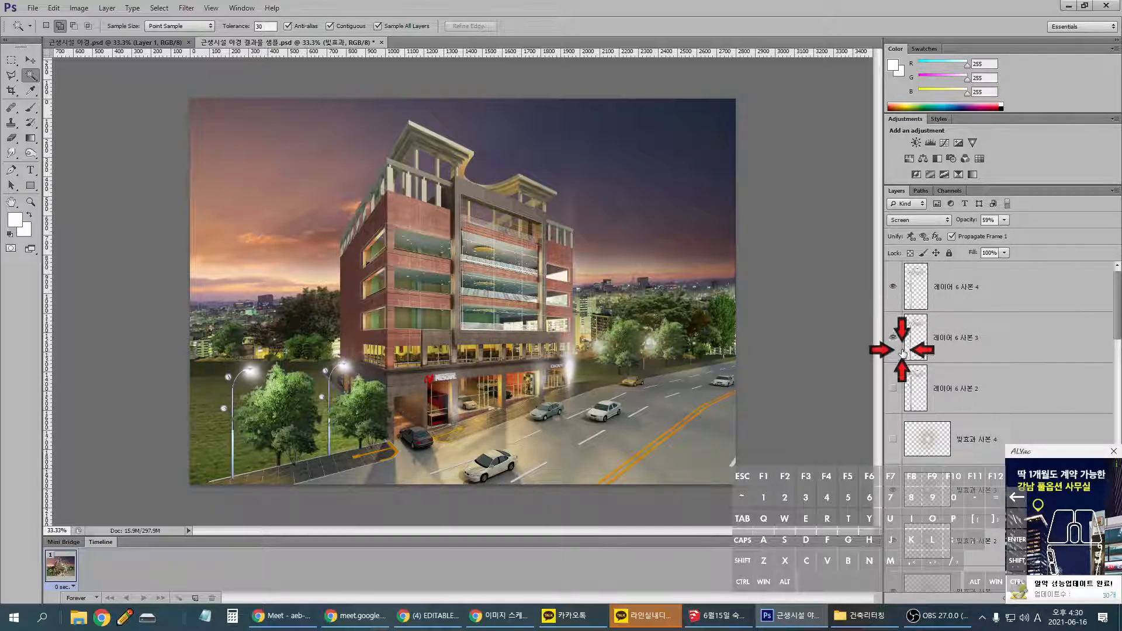
left_click(893, 386)
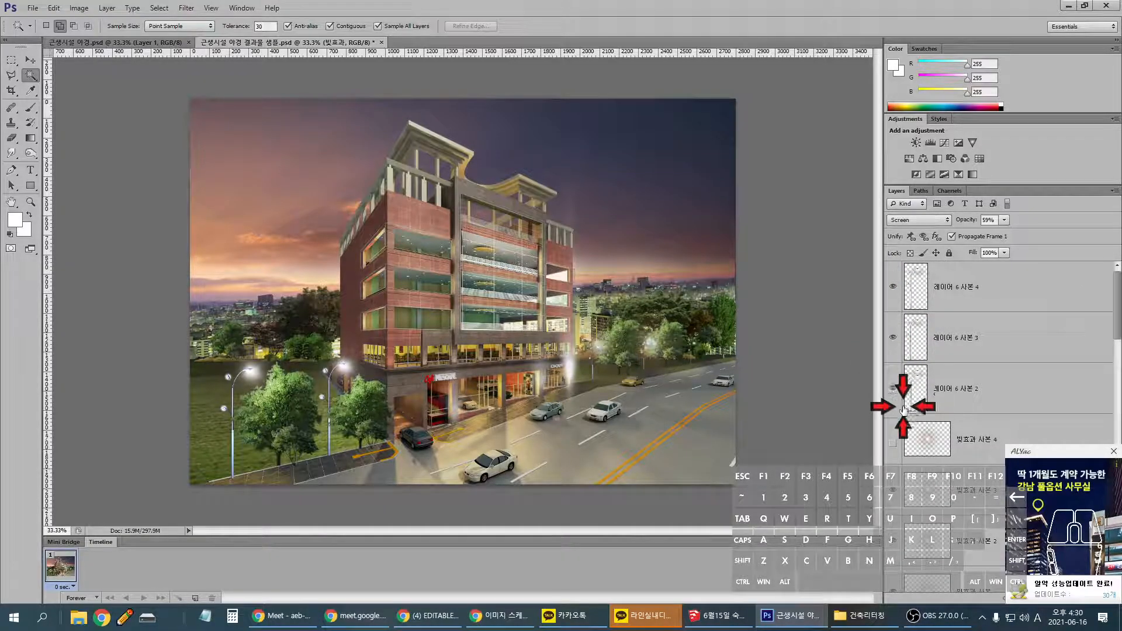
left_click(892, 440)
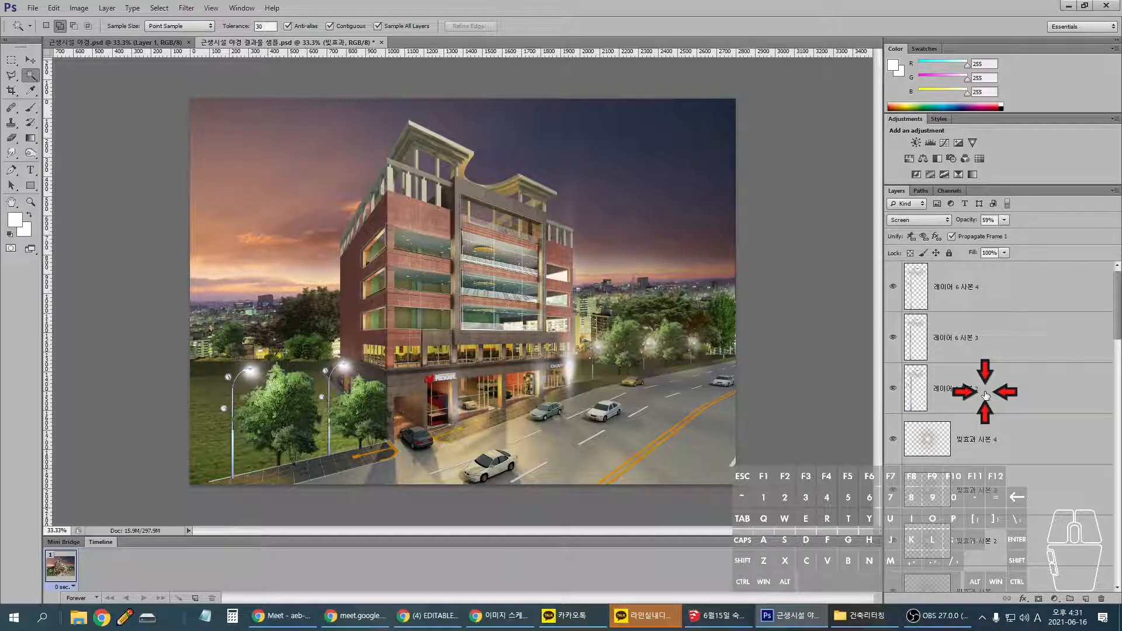
- Close the finished sample document 근생시설 야경 결과물 샘플.psd
left_click(382, 43)
left_click(565, 230)
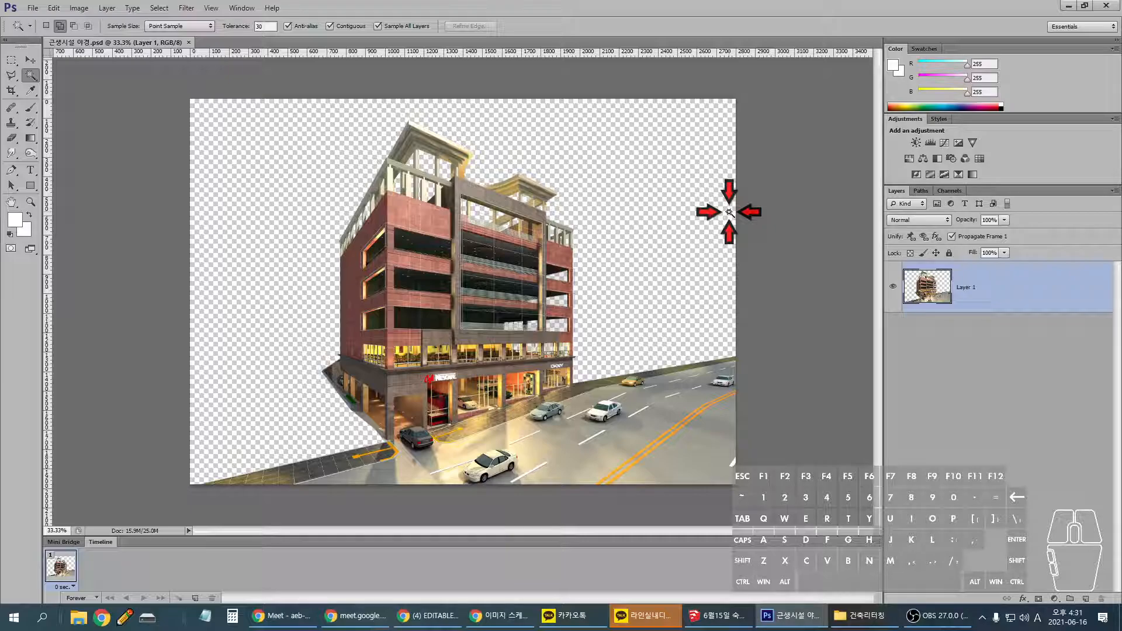
- Duplicate the building layer Layer 1 and hide the original underneath
key("ctrl+j")
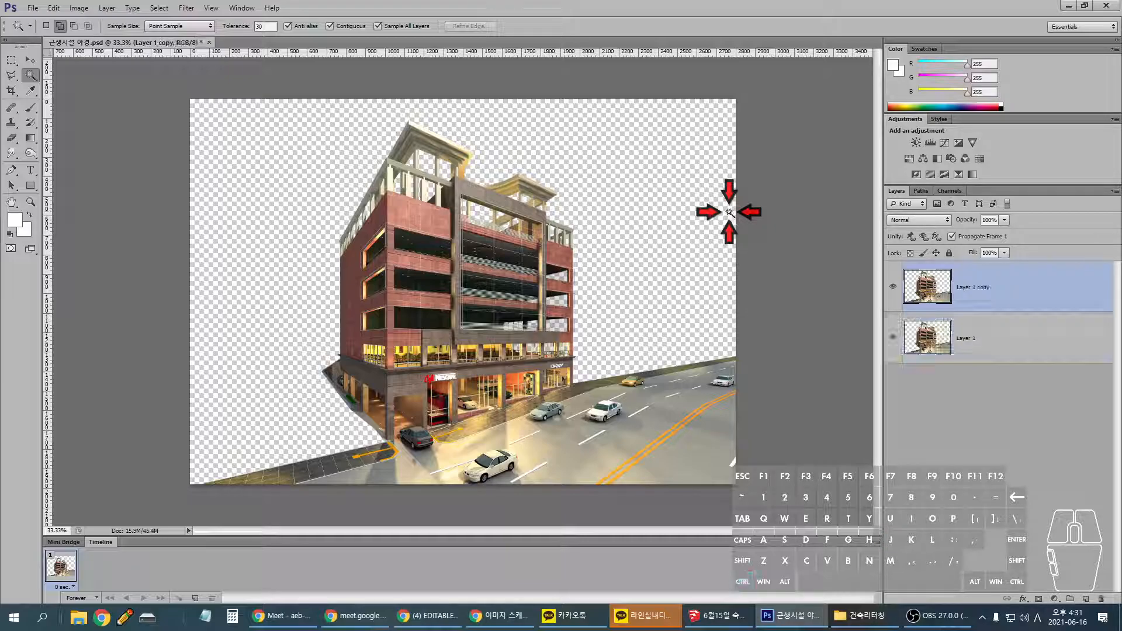
left_click(892, 337)
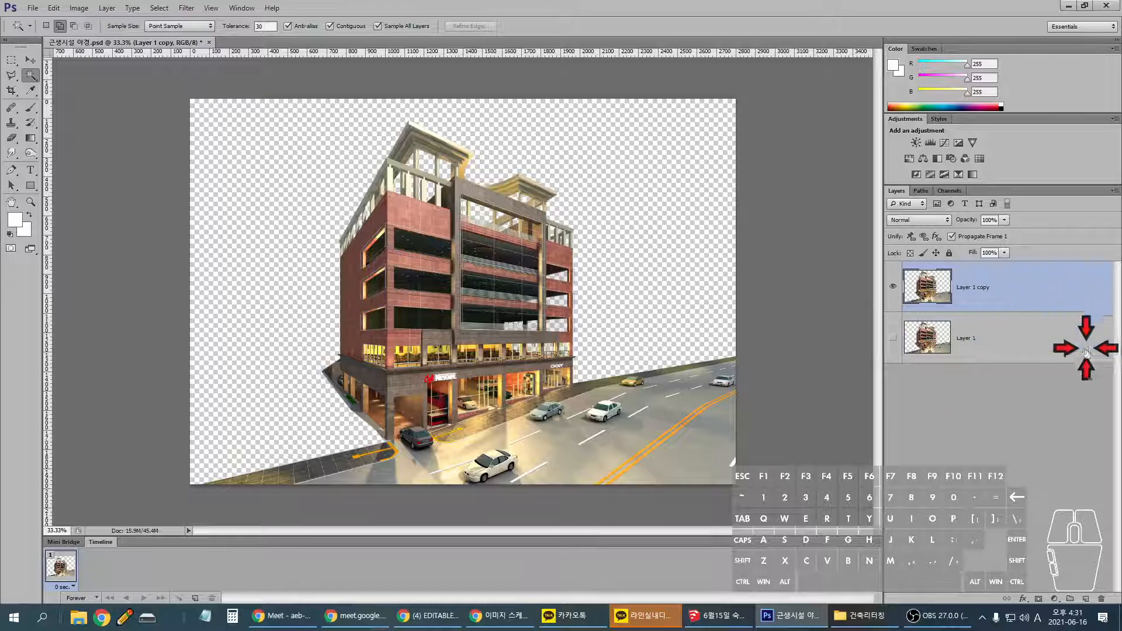
- Rename the hidden original layer 원본 and the visible duplicate 건물
double_click(967, 338)
type("dnjsqhs")
key("Return")
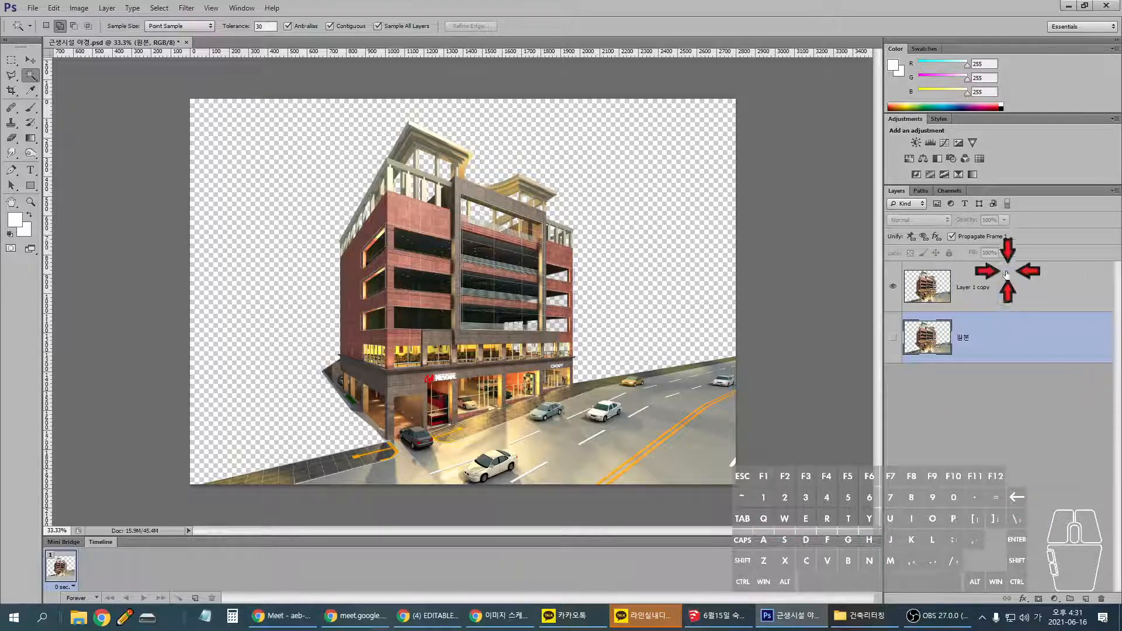
double_click(981, 287)
type("rjsanf")
key("Return")
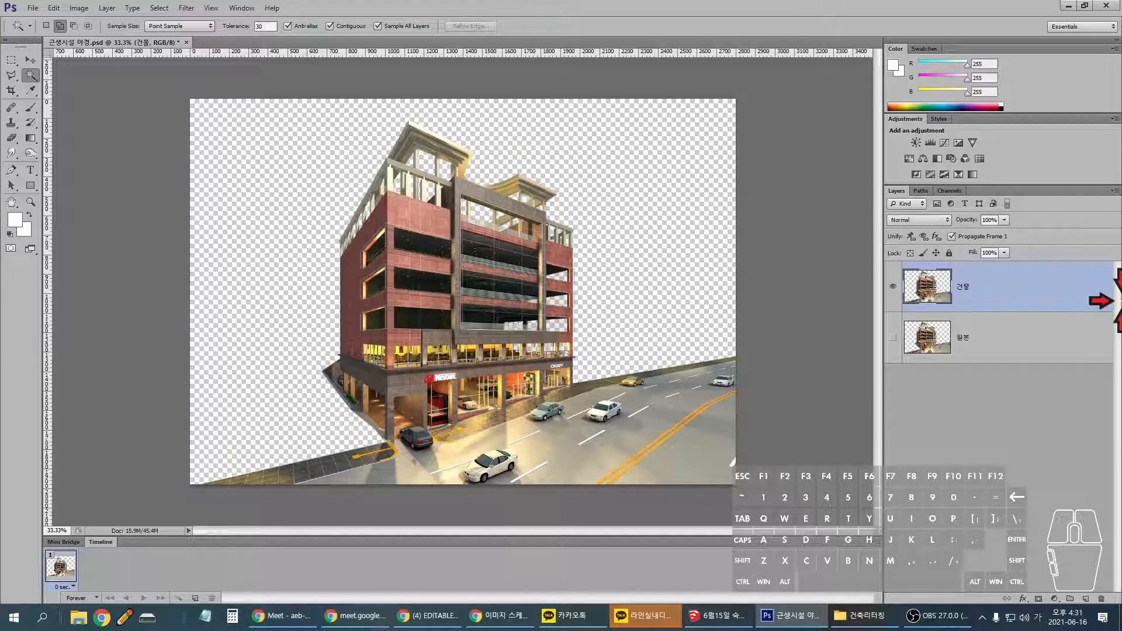
- Close the KakaoTalk chat window and the SketchUp model that are open in the background
left_click(648, 614)
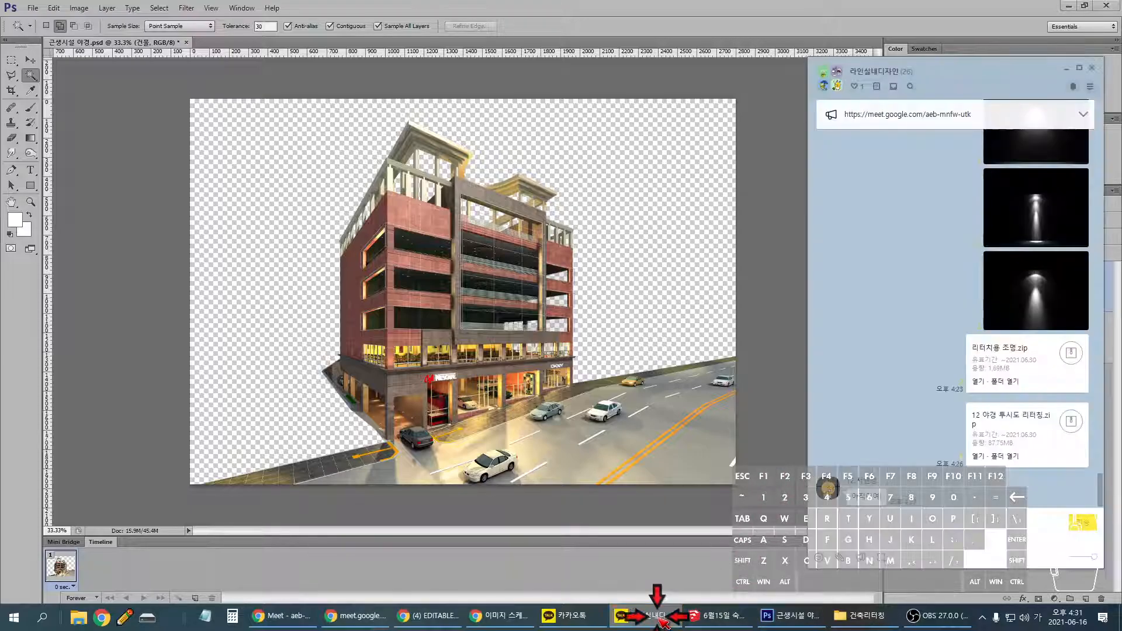
left_click(1091, 68)
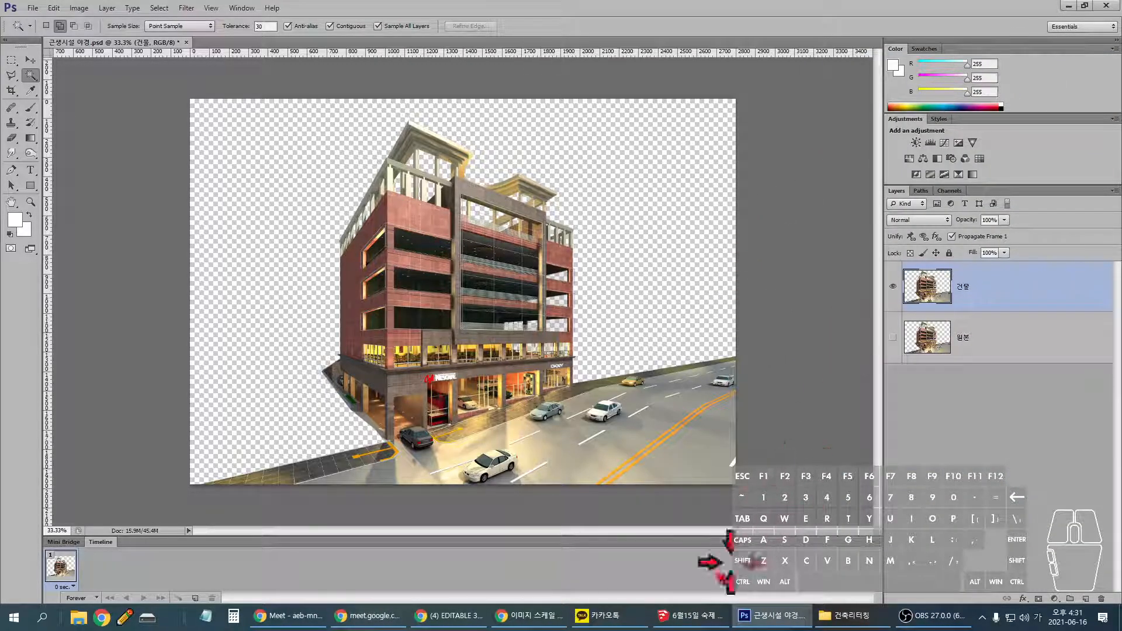
left_click(686, 623)
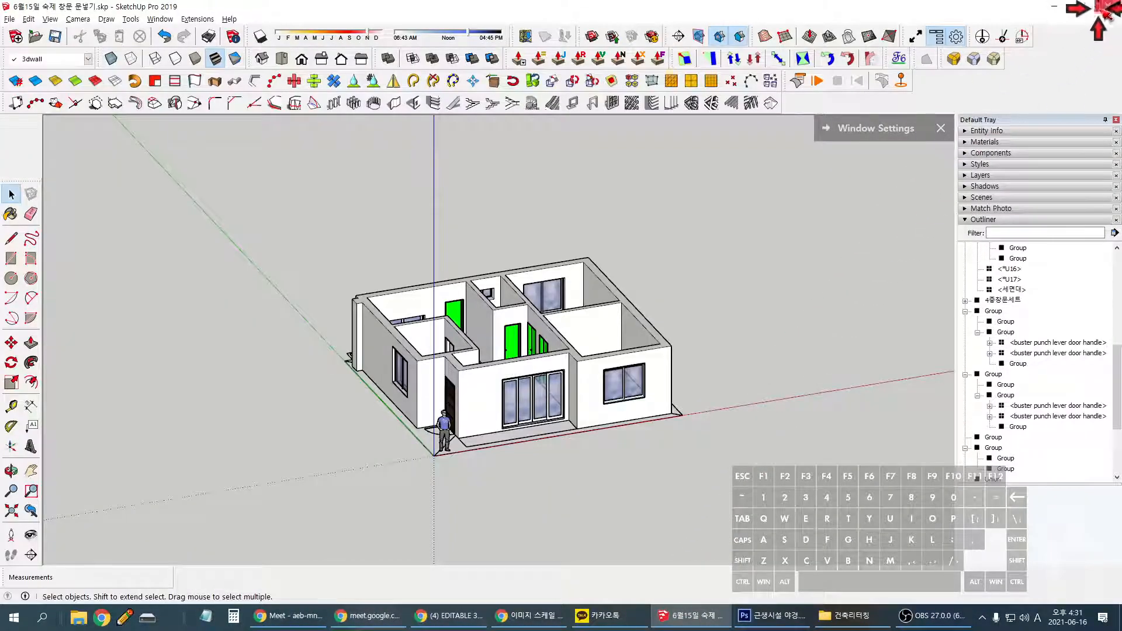
left_click(1105, 6)
left_click(530, 331)
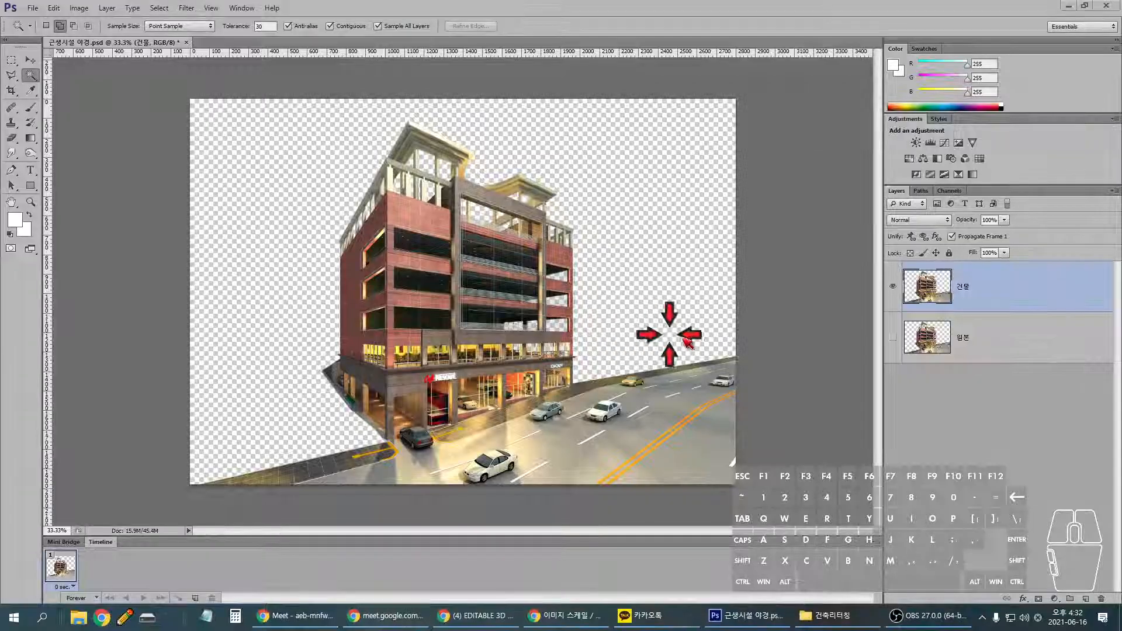
left_click(930, 615)
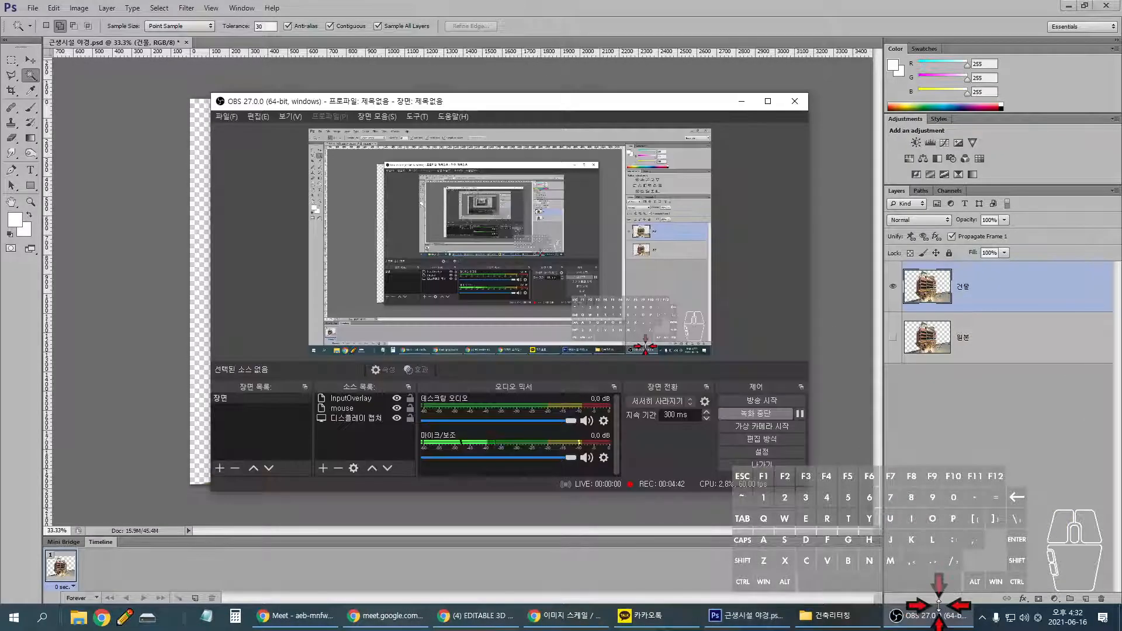
left_click(832, 199)
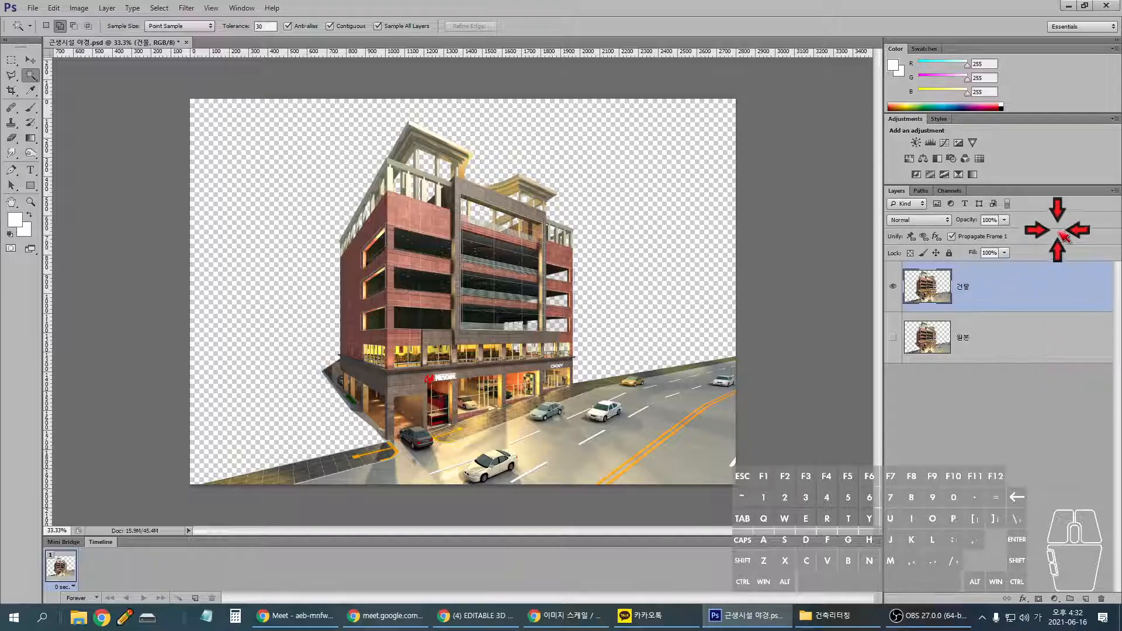
- Open the sunset sky image SKY004.JPG from the 12 야경 투시도 리터칭 folder
left_click(33, 8)
left_click(47, 32)
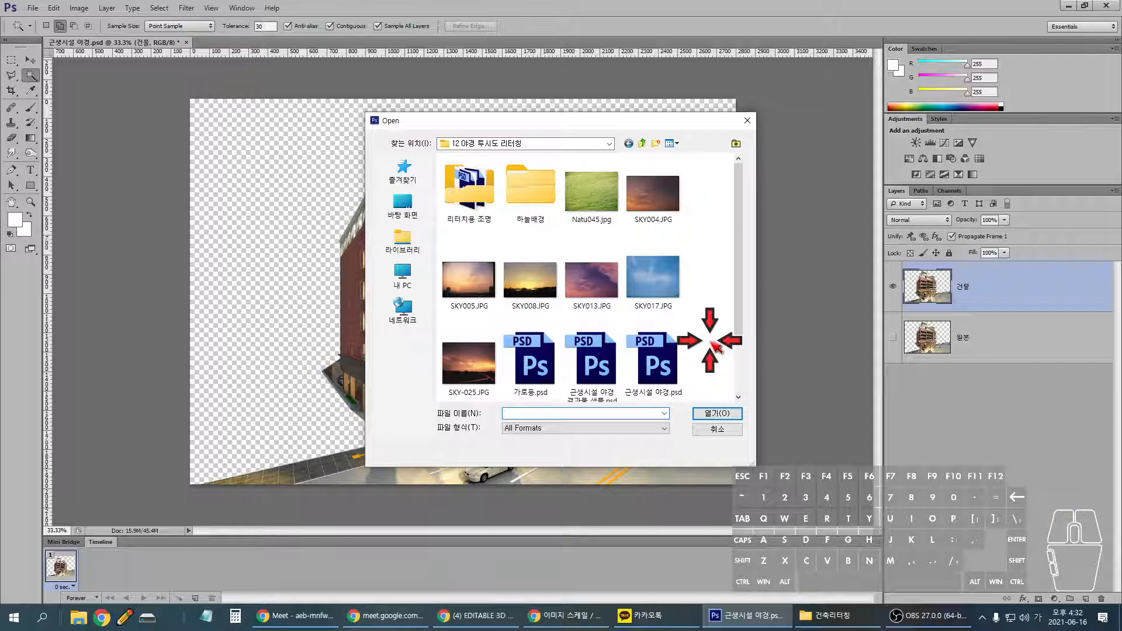
scroll(715, 348, "down", 2)
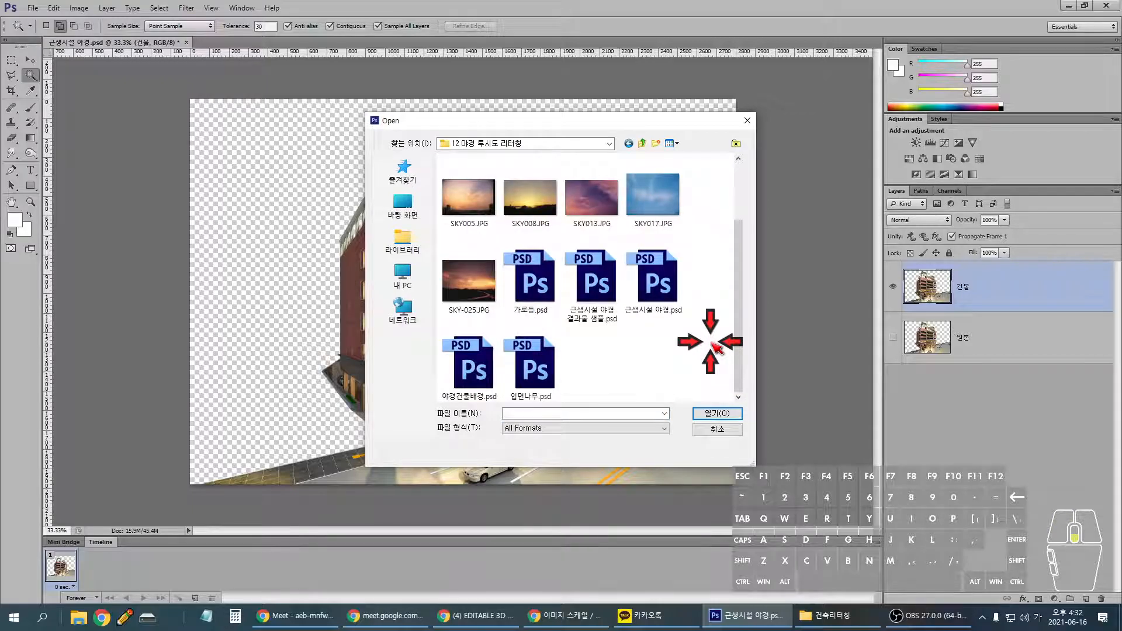
scroll(716, 349, "up", 2)
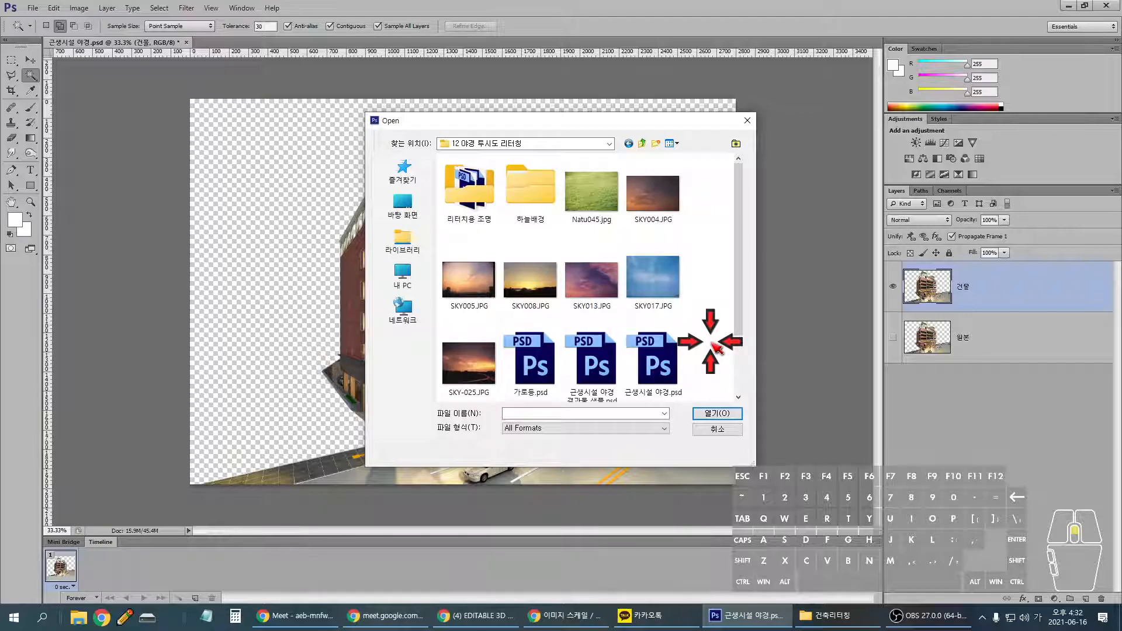
scroll(716, 348, "down", 2)
scroll(713, 348, "up", 2)
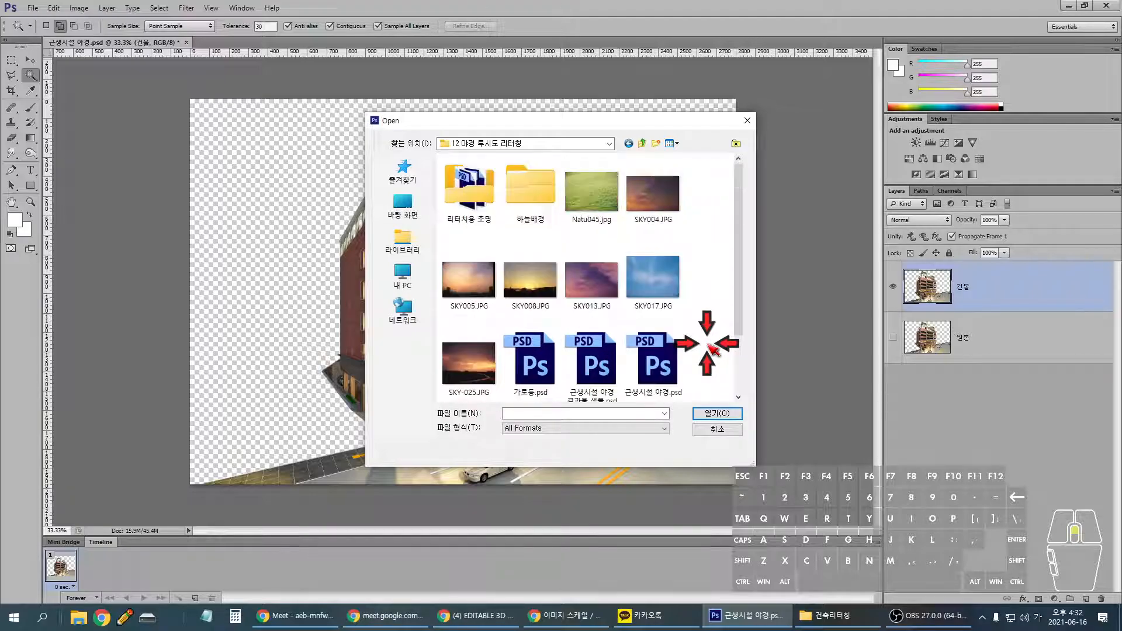
left_click(675, 215)
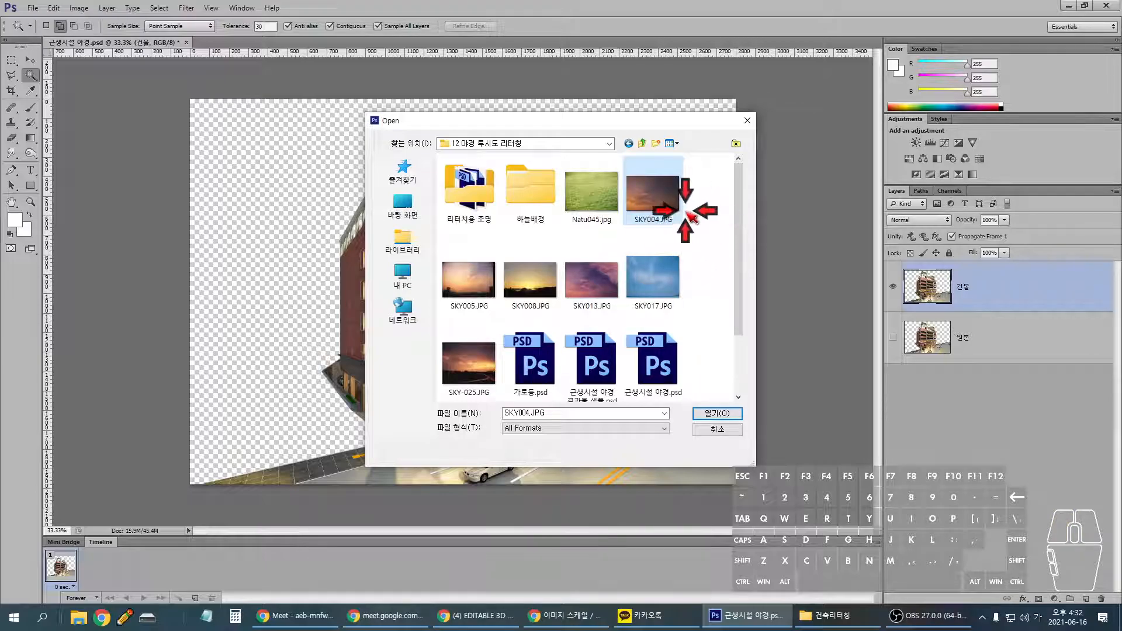
double_click(671, 204)
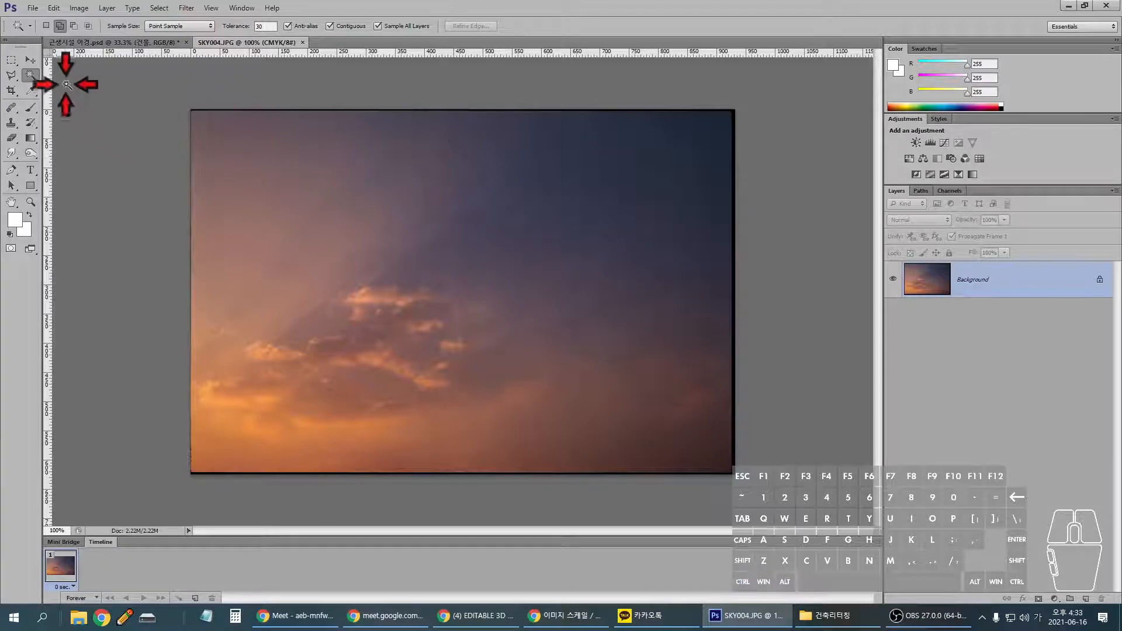
- Copy the whole sky image, close its file, and paste it into the building document beneath the 건물 layer
key("ctrl+a")
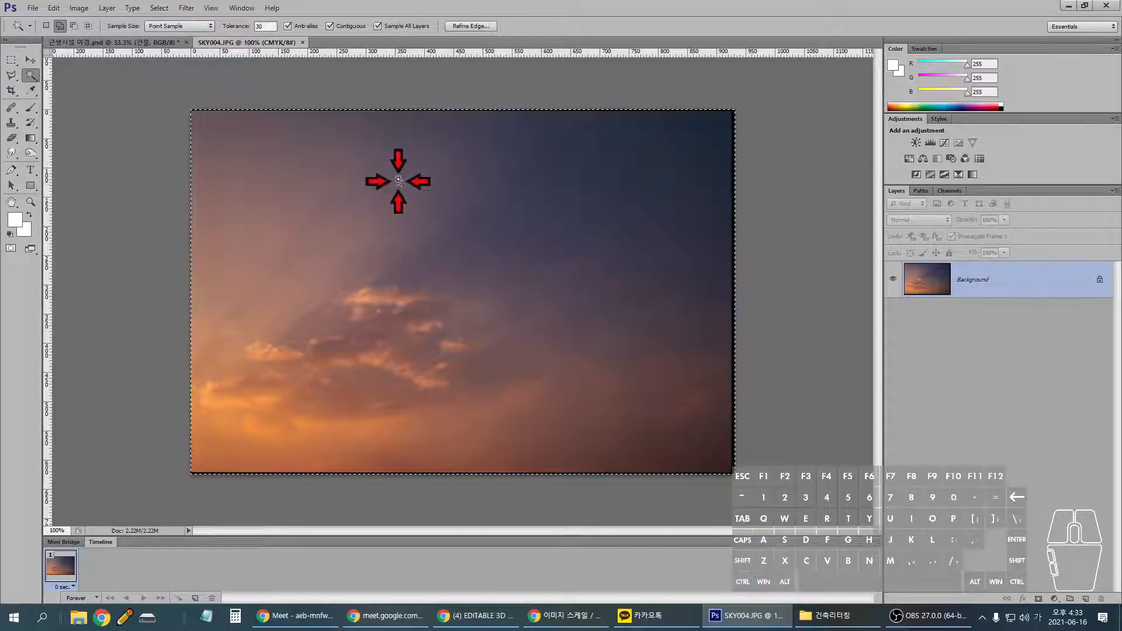
left_click(303, 42)
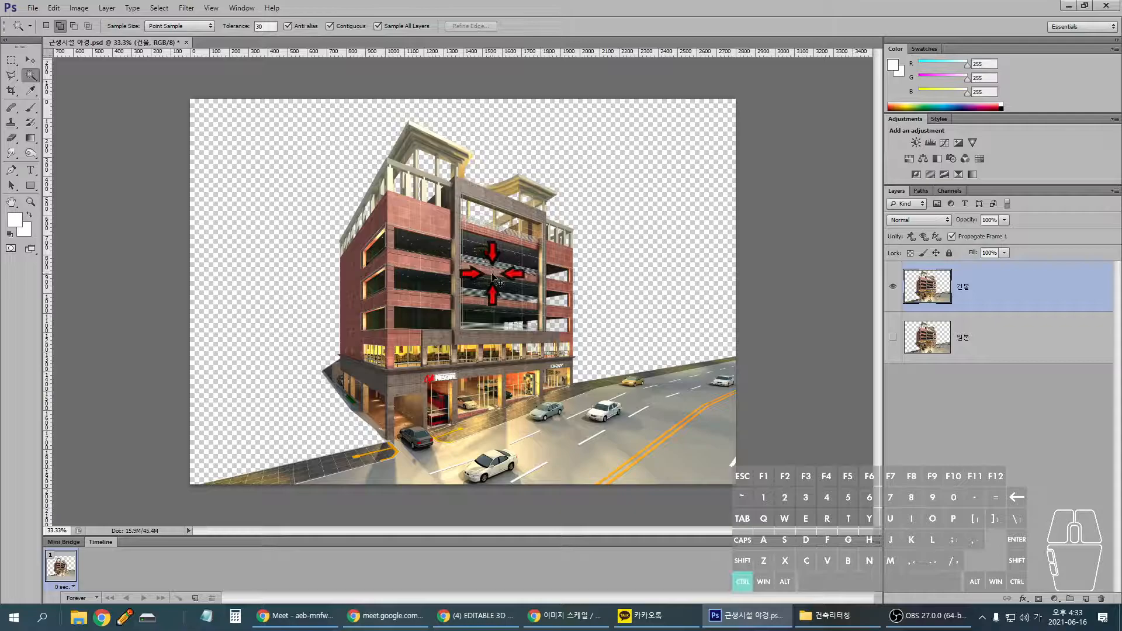
key("ctrl+v")
left_click_drag(944, 327, 944, 364)
- Scale the pasted sky to about 332% width and 171% height so it spans the upper part of the canvas
key("ctrl+t")
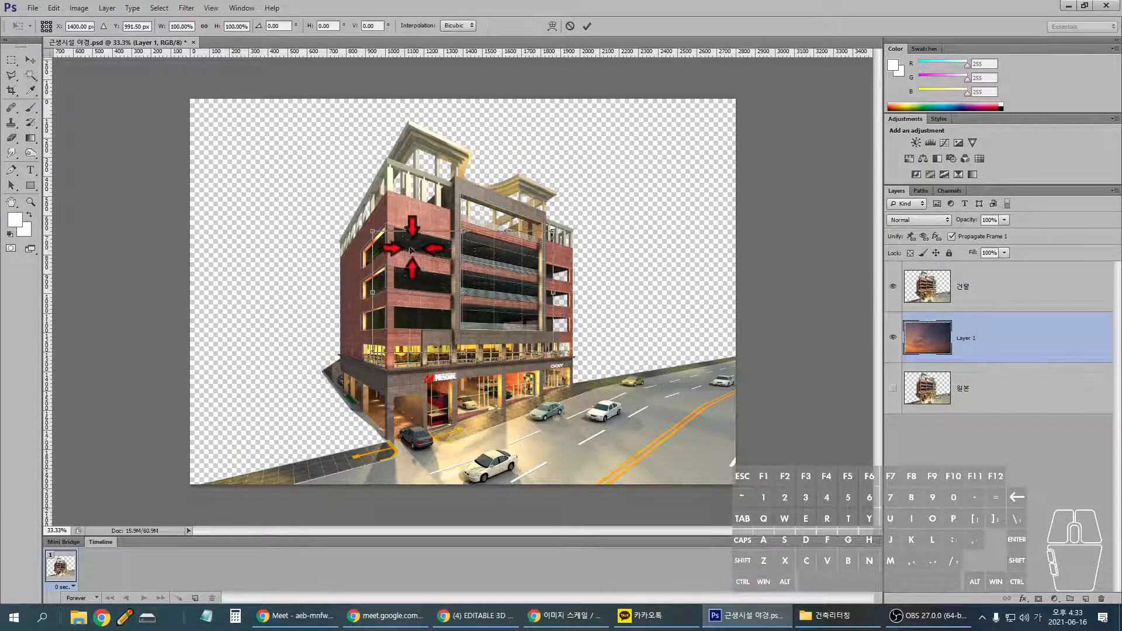
left_click_drag(372, 231, 168, 93)
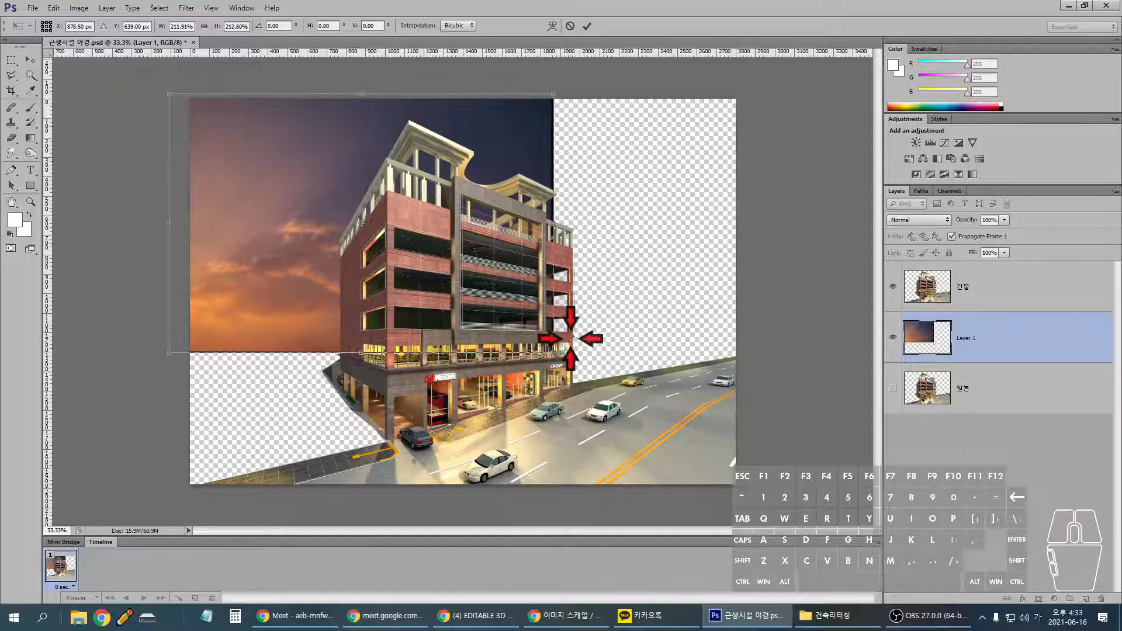
left_click_drag(554, 339, 772, 299)
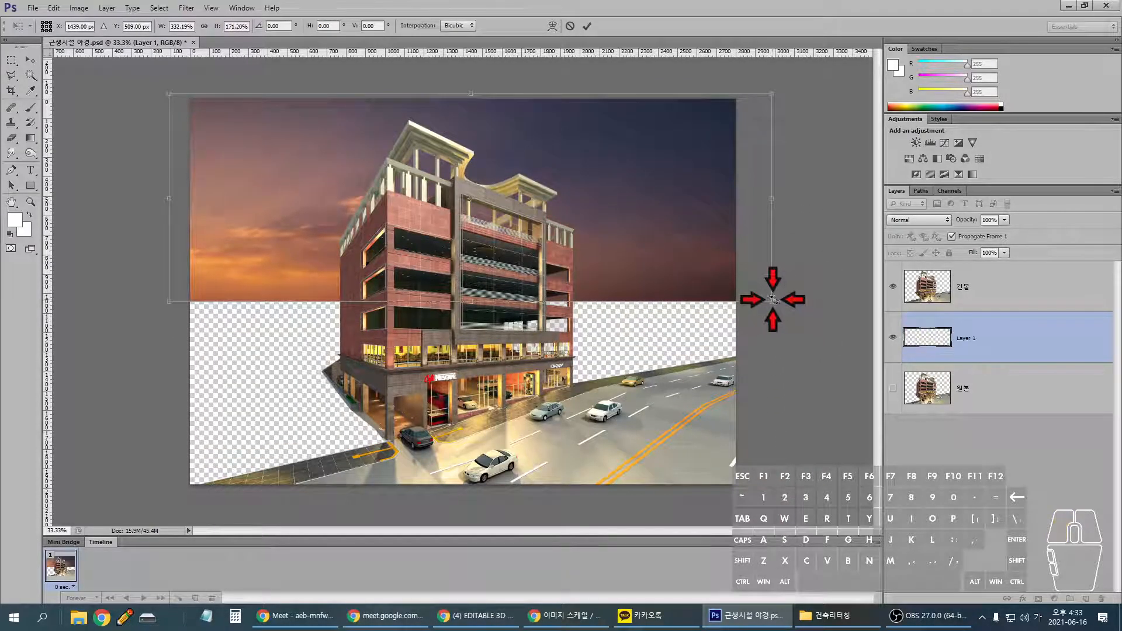
key("Return")
key("w")
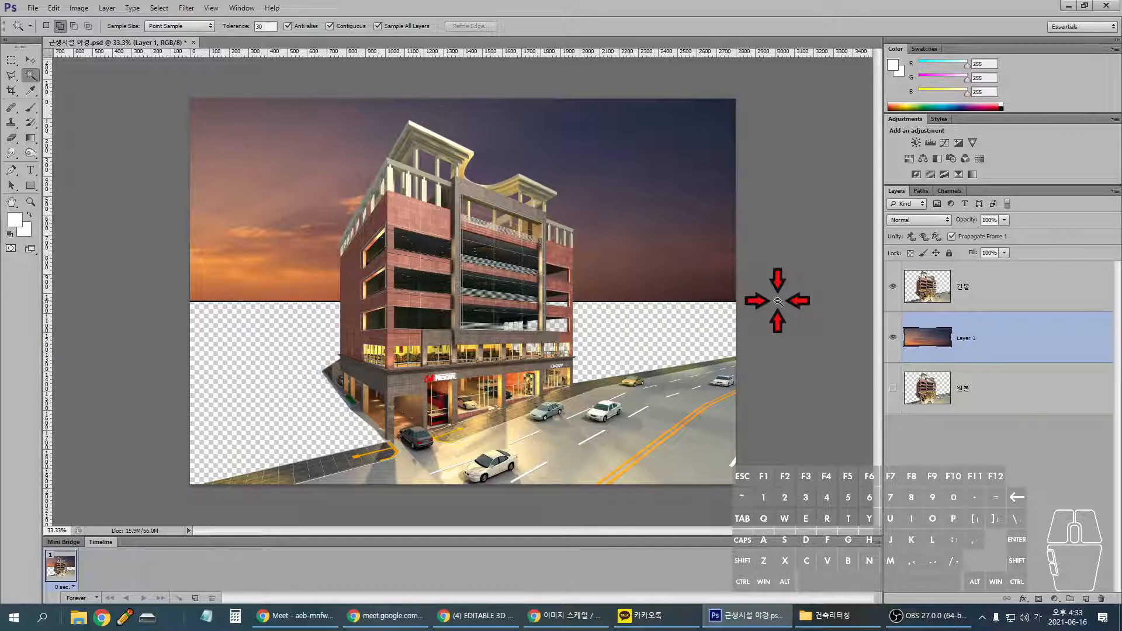
- Open 야경건물배경.psd, copy its whole night cityscape, close the file, and paste the image above the sky layer
left_click(36, 8)
left_click(35, 29)
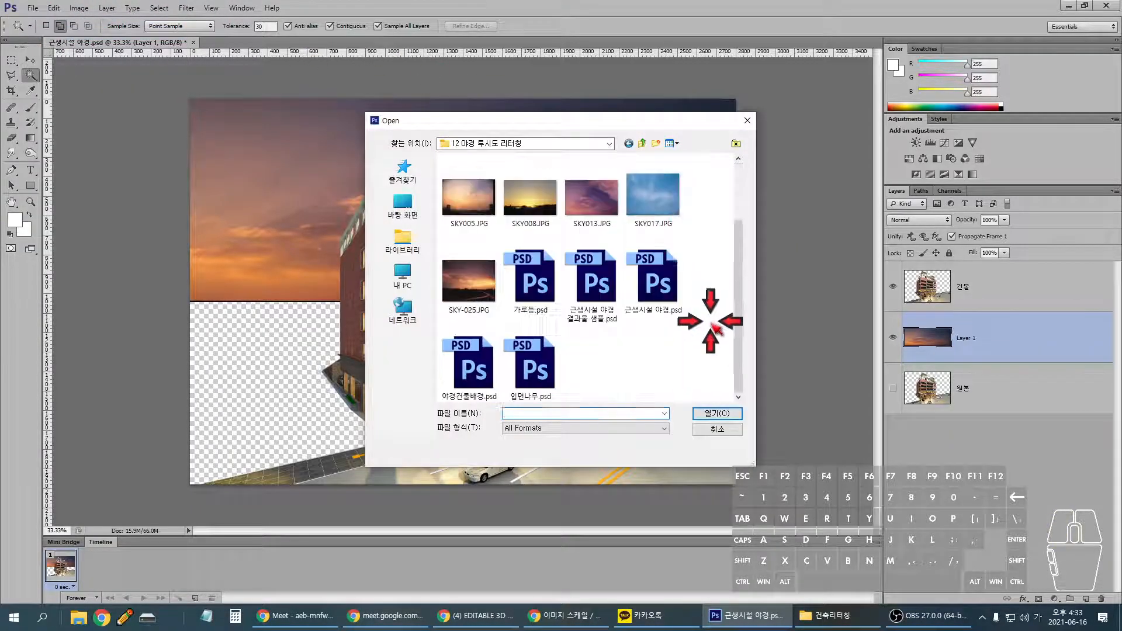
left_click(464, 360)
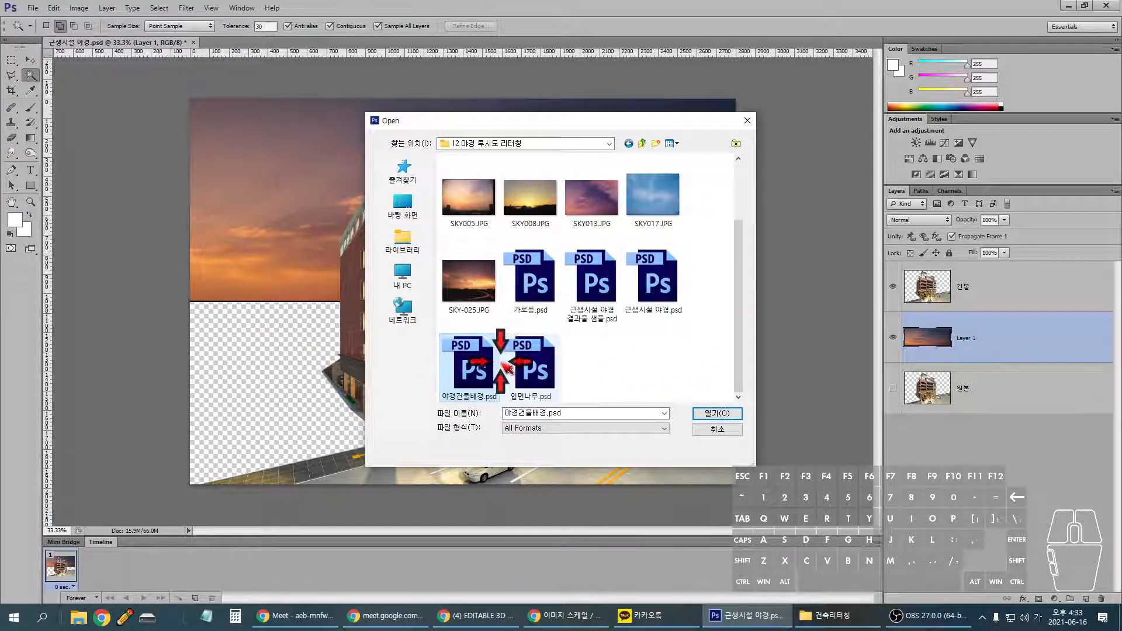
double_click(504, 366)
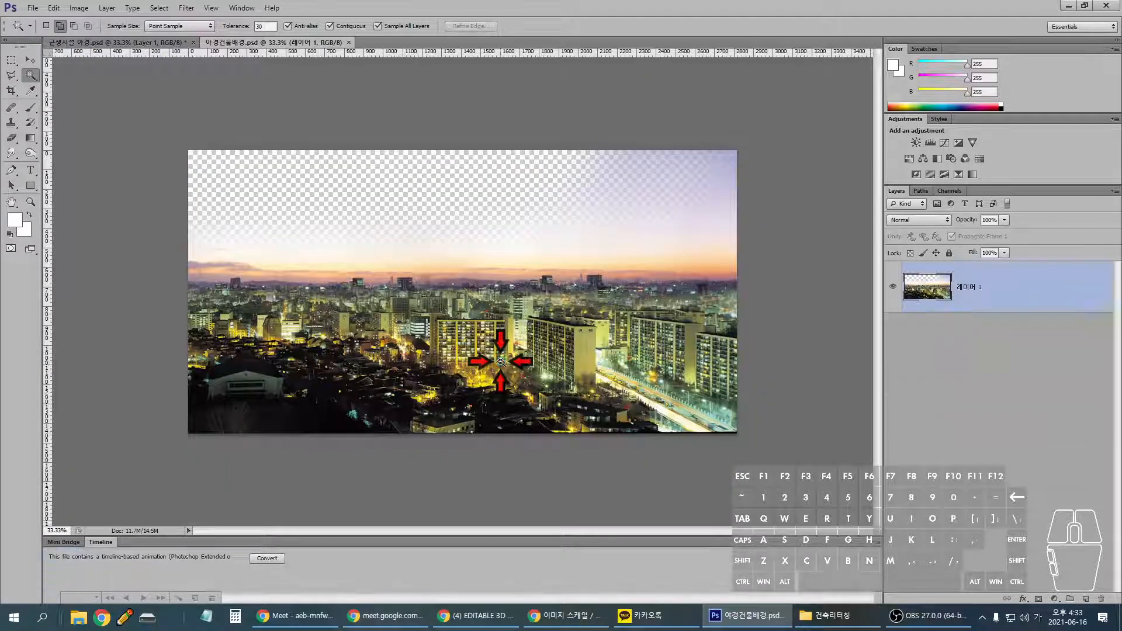
key("ctrl+a")
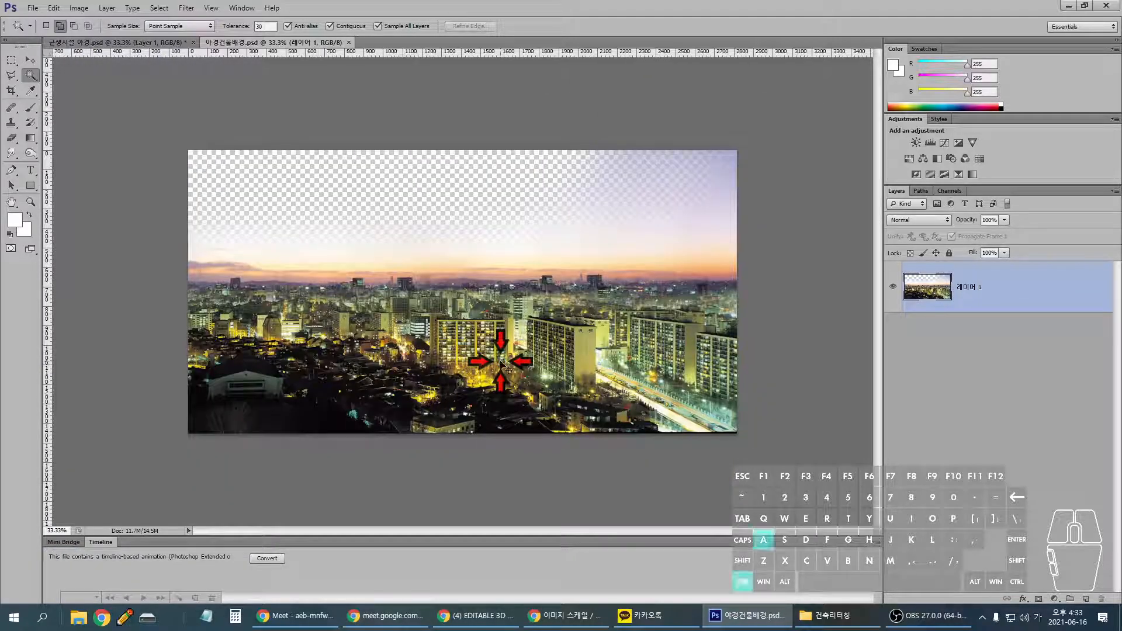
left_click(349, 42)
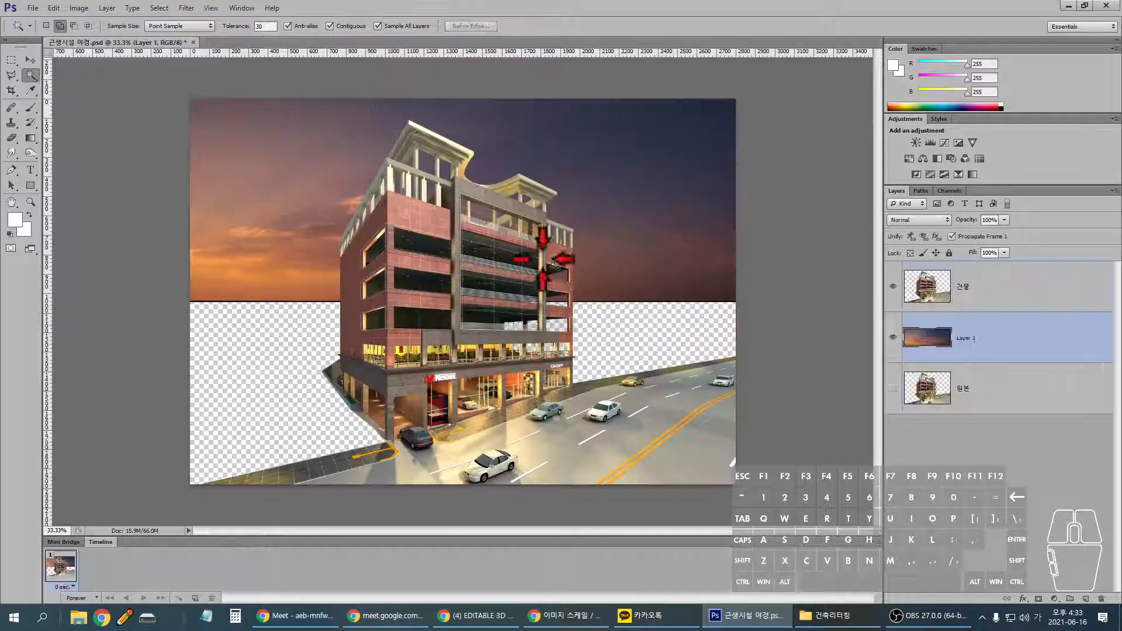
key("ctrl+v")
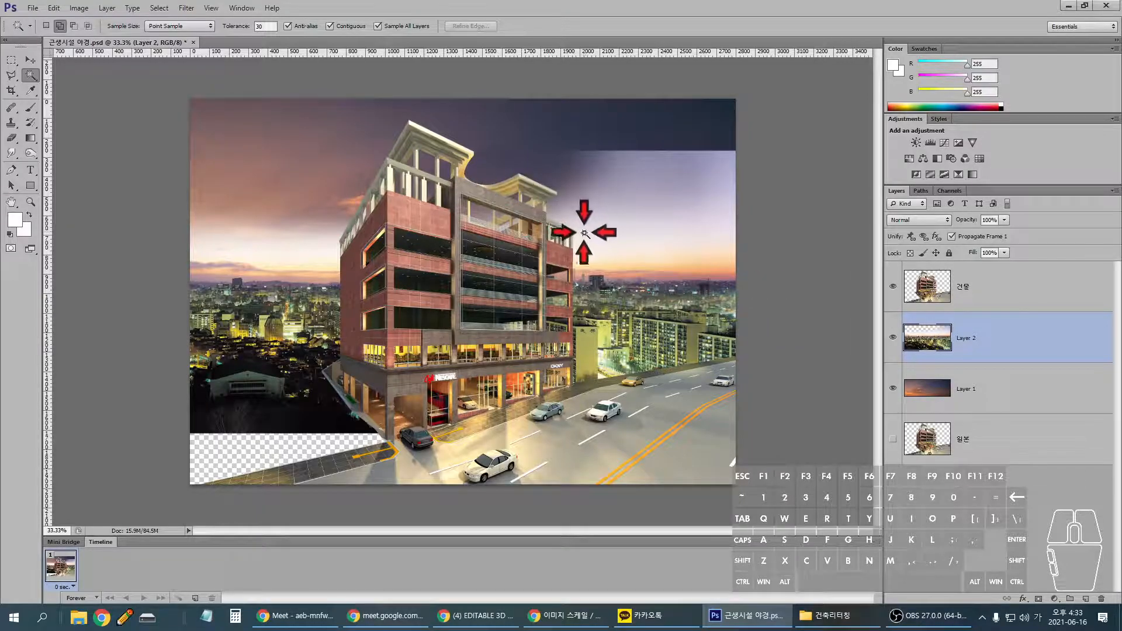
left_click(653, 253)
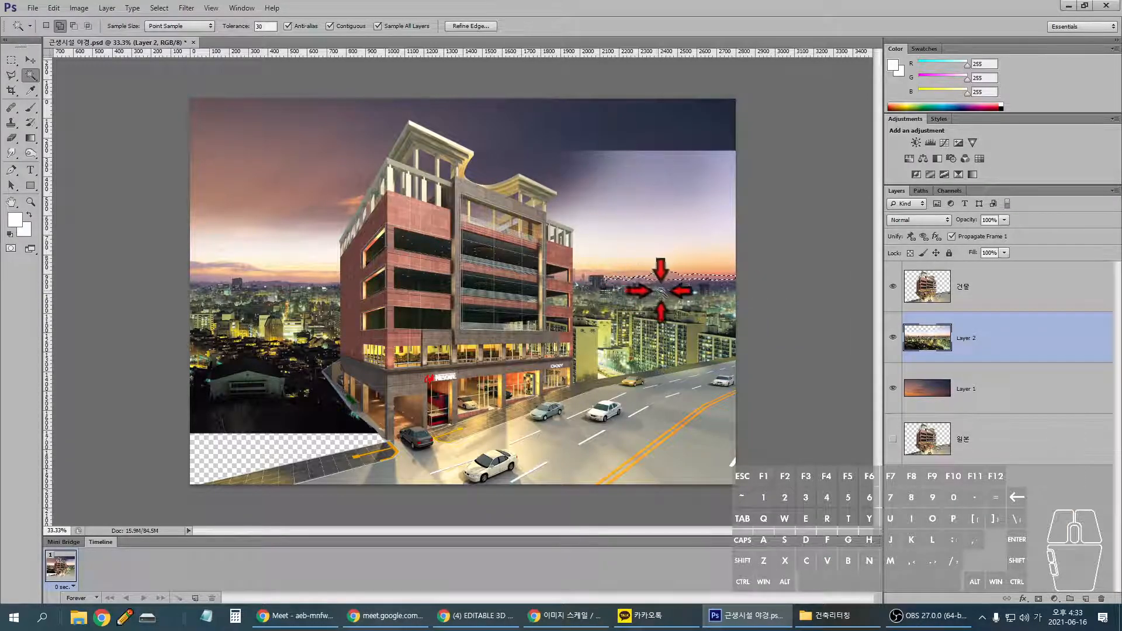
key("ctrl+d")
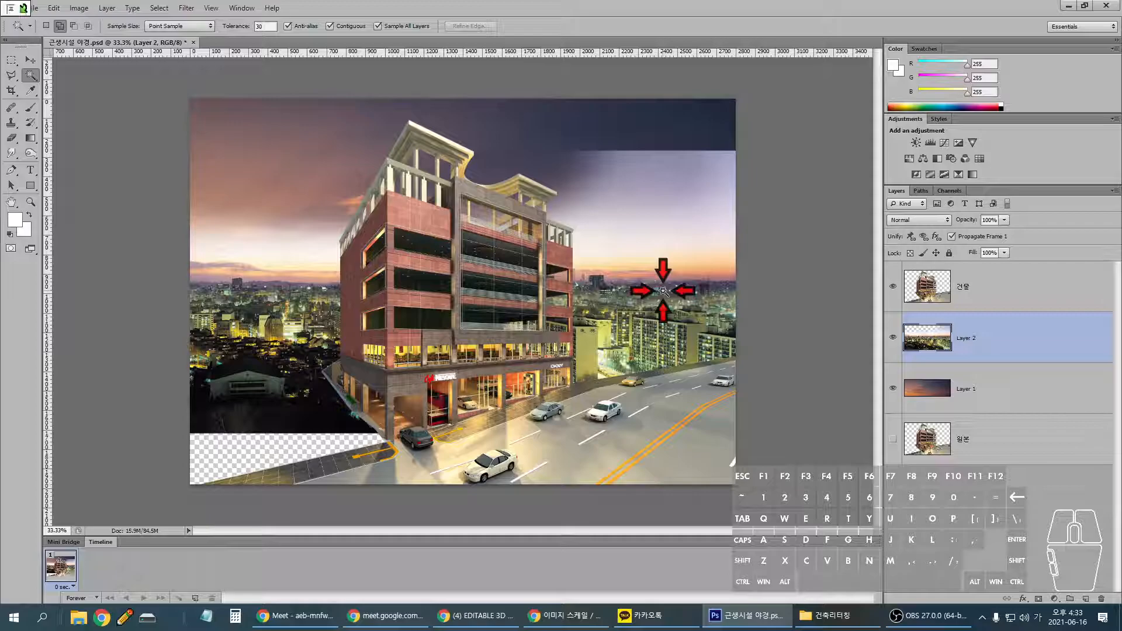
key("d")
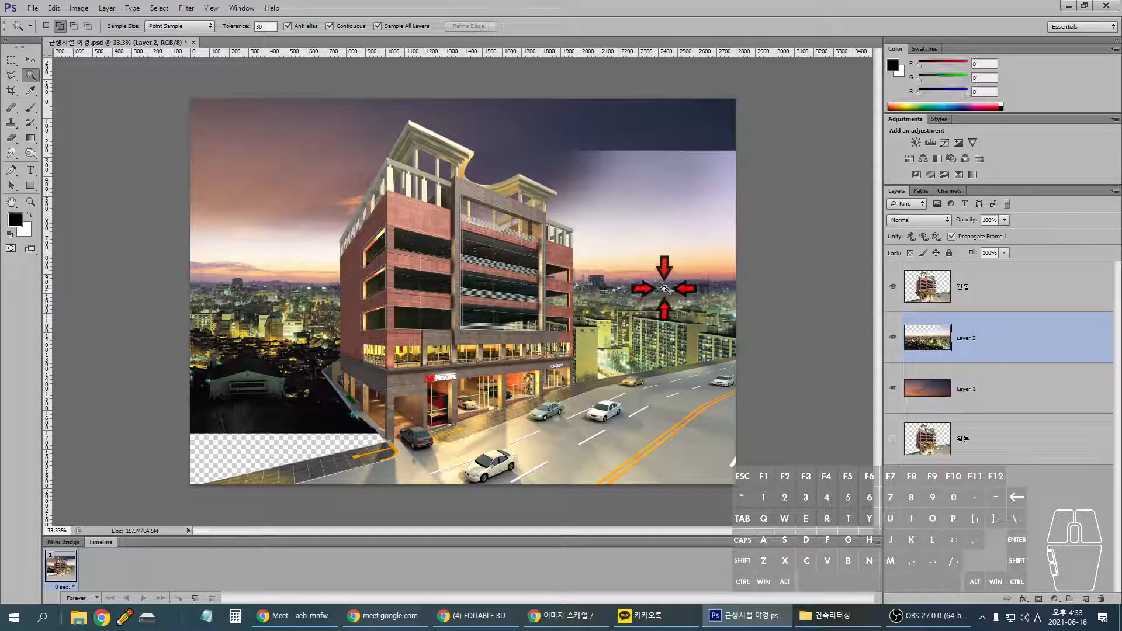
- Try the cityscape Layer 2 in front of the 건물 layer and put it back beneath it
left_click(959, 277, "shift")
left_click_drag(959, 277, 934, 266)
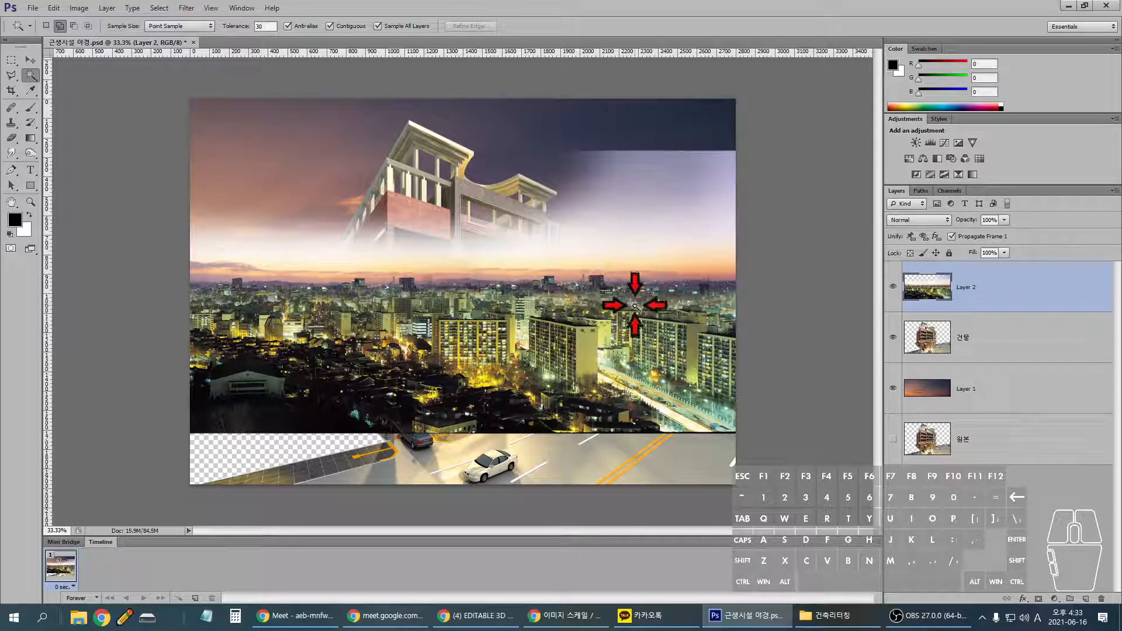
left_click_drag(939, 305, 997, 345)
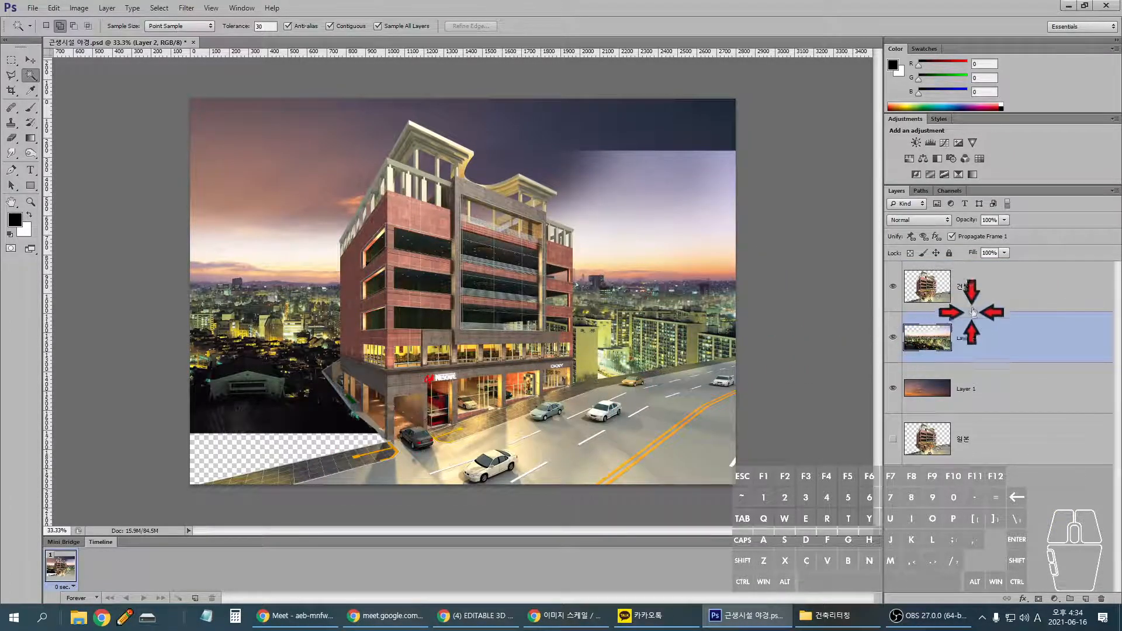
- Bring Layer 2 above the 건물 layer and erase its bright upper sky with a large Eraser brush, enlarging it to 1400
left_click_drag(974, 318, 923, 295)
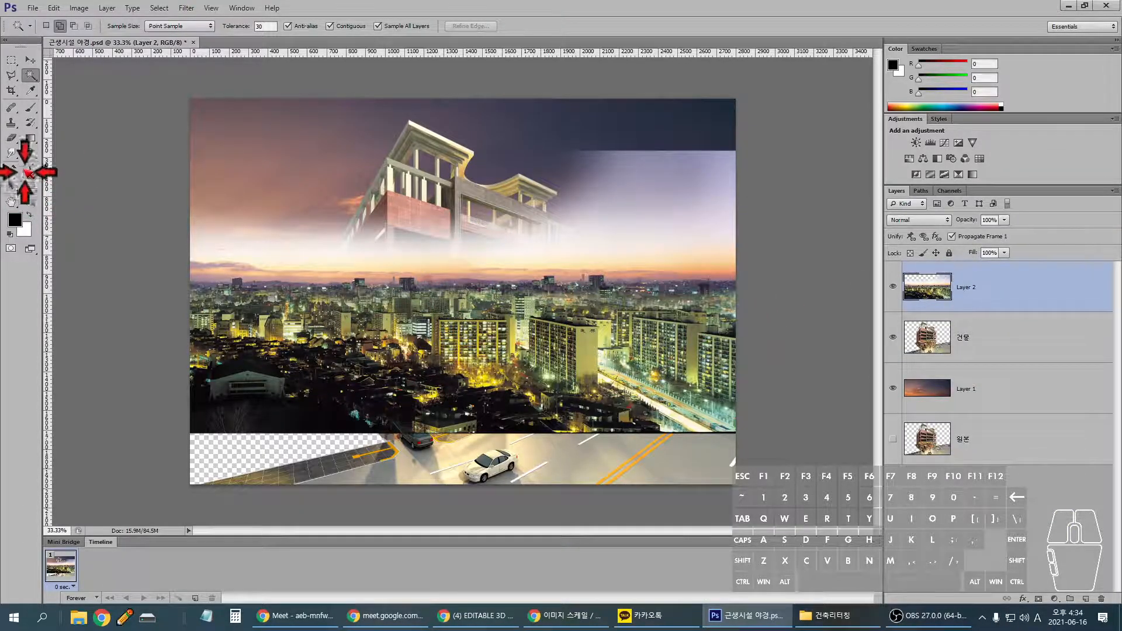
left_click(11, 138)
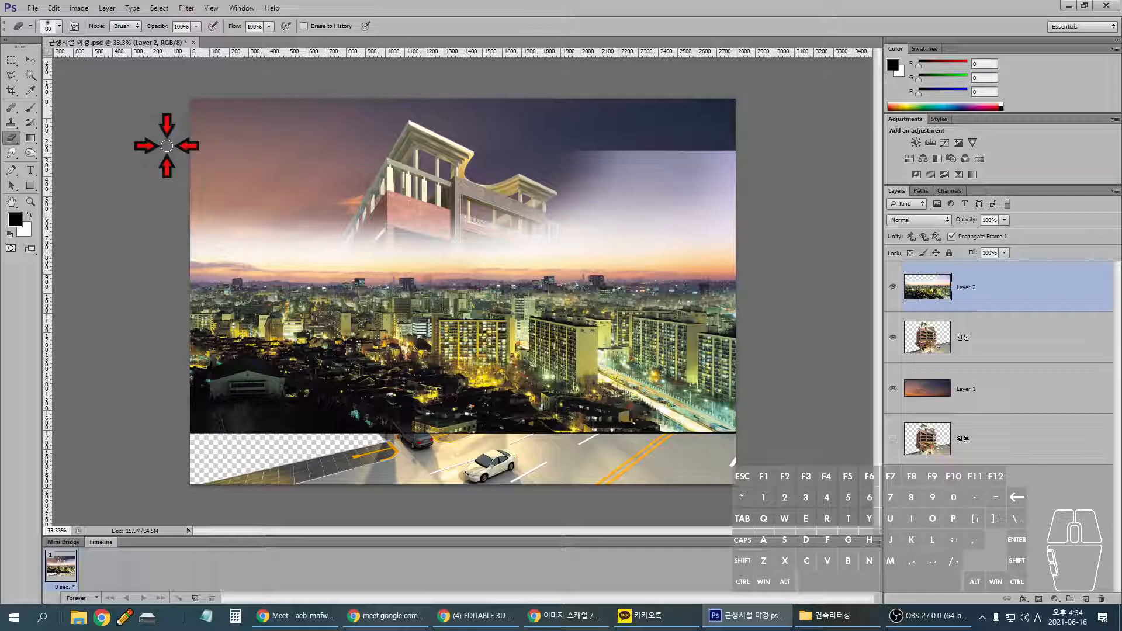
key("bracketright")
key("bracketright")
key("bracketright")
key("bracketright")
key("bracketright")
key("bracketright")
key("bracketright")
key("bracketright")
key("bracketright")
key("bracketright")
mouse_move(304, 111)
left_mouse_down()
mouse_move(593, 105)
mouse_move(670, 127)
mouse_move(771, 120)
mouse_move(748, 105)
mouse_move(577, 80)
mouse_move(183, 113)
mouse_move(819, 105)
left_mouse_up()
key("bracketright")
key("bracketright")
key("bracketright")
key("bracketright")
key("bracketright")
key("bracketright")
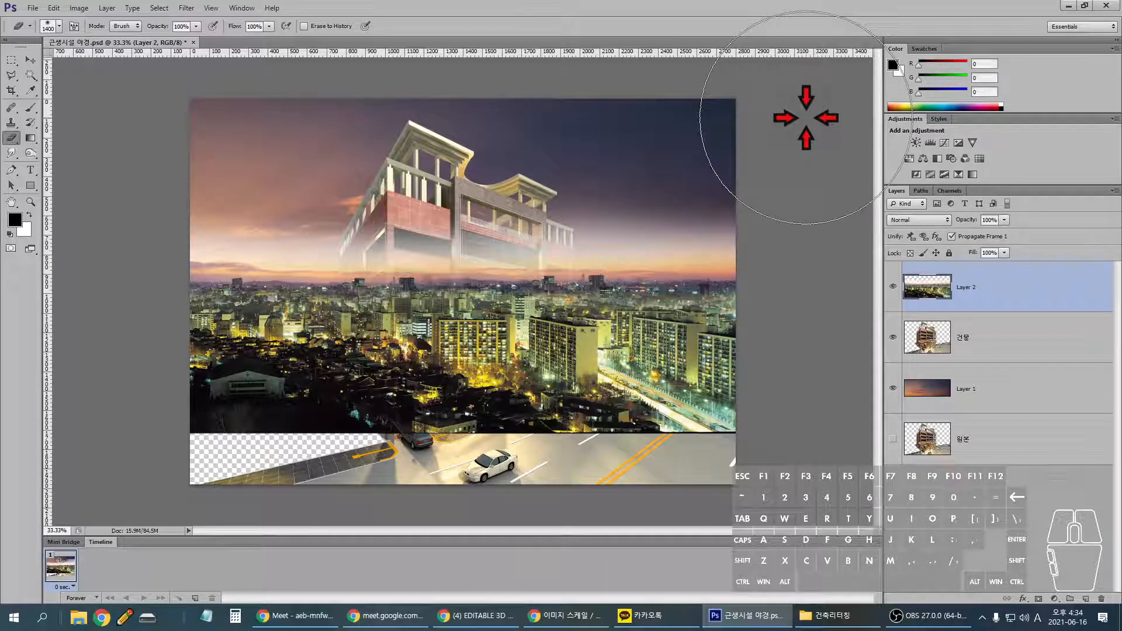
- Apply a Perspective transform to the cityscape layer, raising its lower-right corner to narrow the right end
key("ctrl+t")
right_click(524, 292)
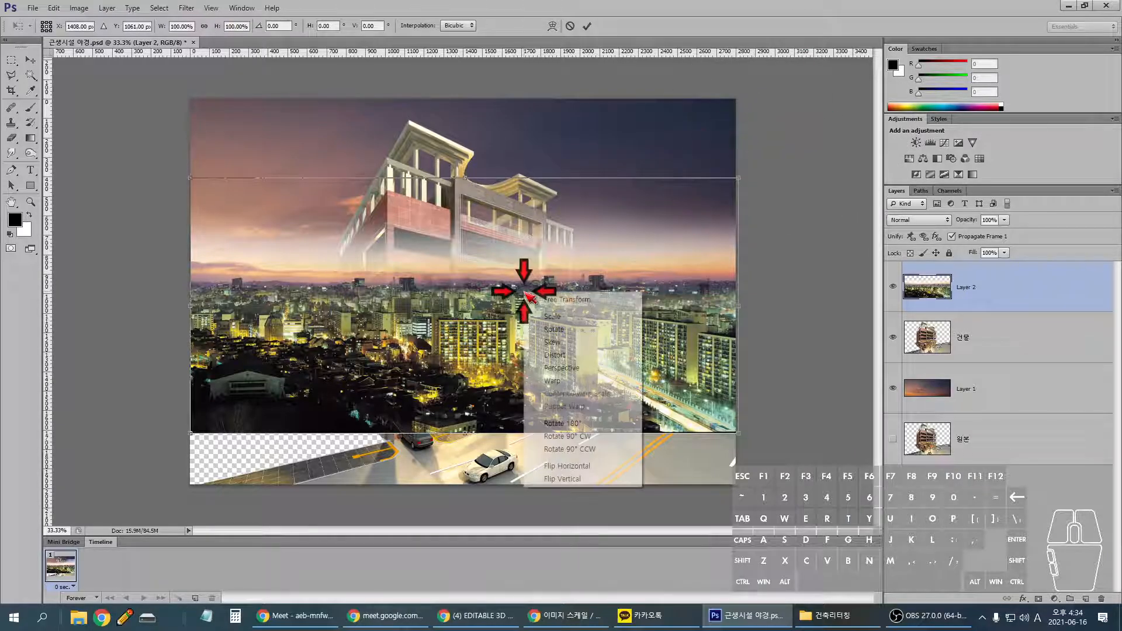
left_click(579, 366)
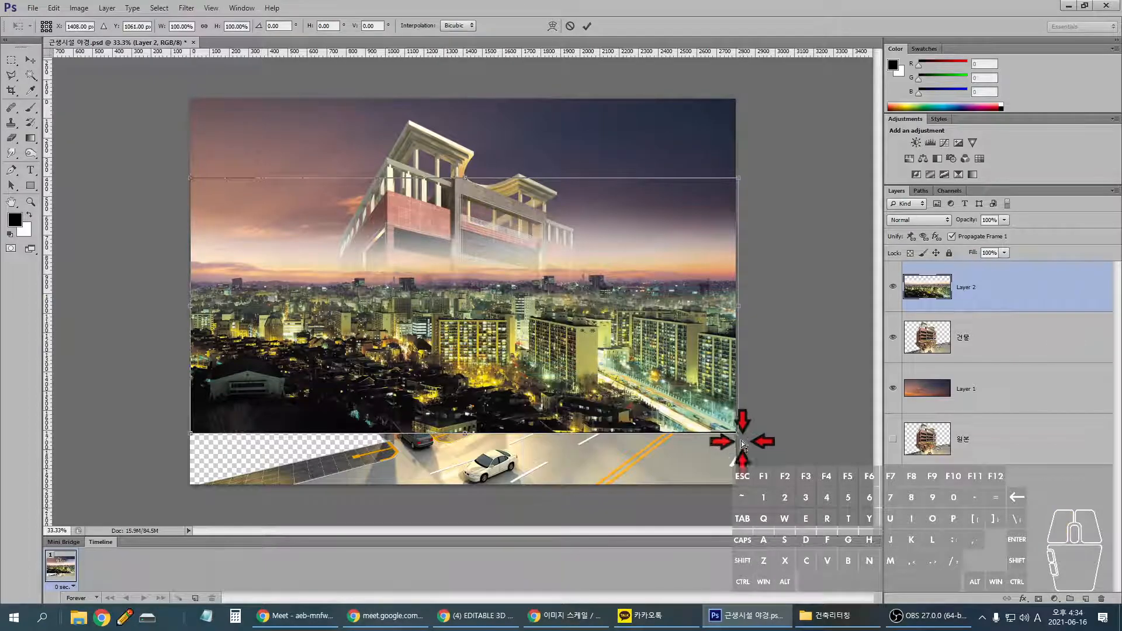
left_click_drag(736, 431, 731, 369)
- Skew the cityscape layer vertically by about -3 degrees so its right side rises
key("ctrl+z")
right_click(654, 313)
left_click(687, 357)
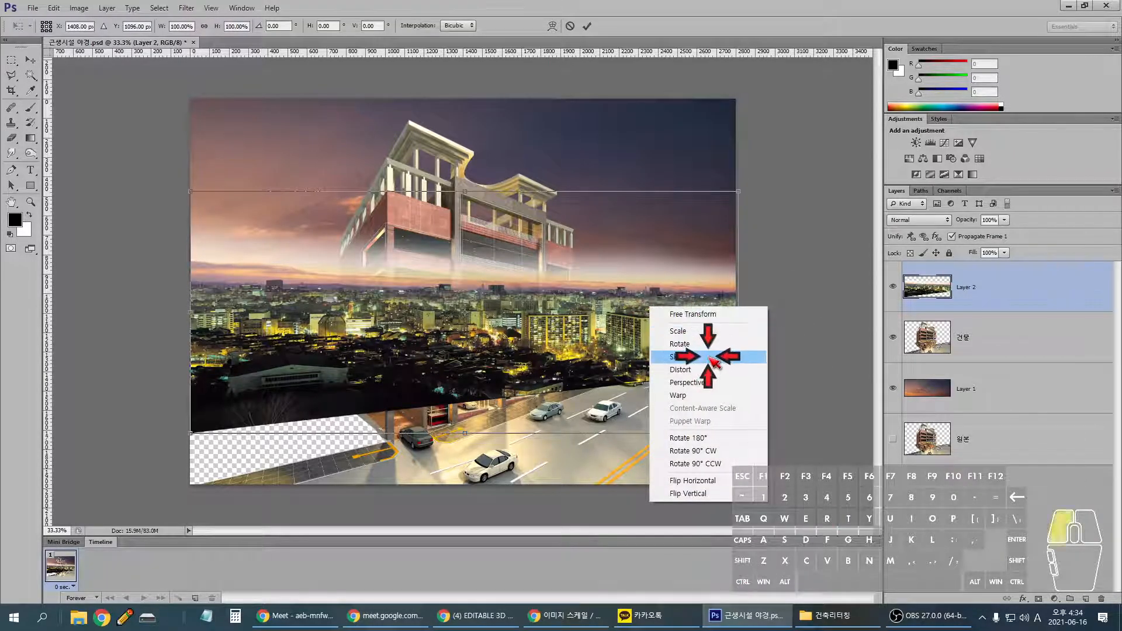
mouse_move(739, 315)
left_mouse_down()
mouse_move(730, 258)
mouse_move(731, 275)
left_mouse_up()
key("Return")
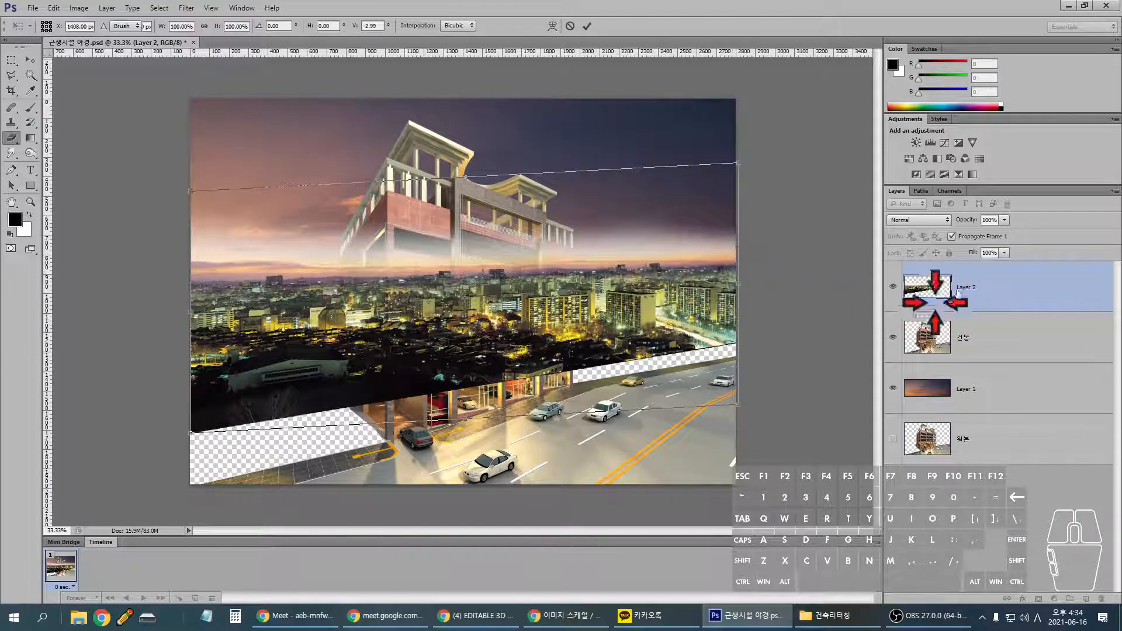
- Place Layer 2 back beneath the 건물 layer and move the cityscape down to meet the road's far edge
left_click_drag(974, 330, 982, 332)
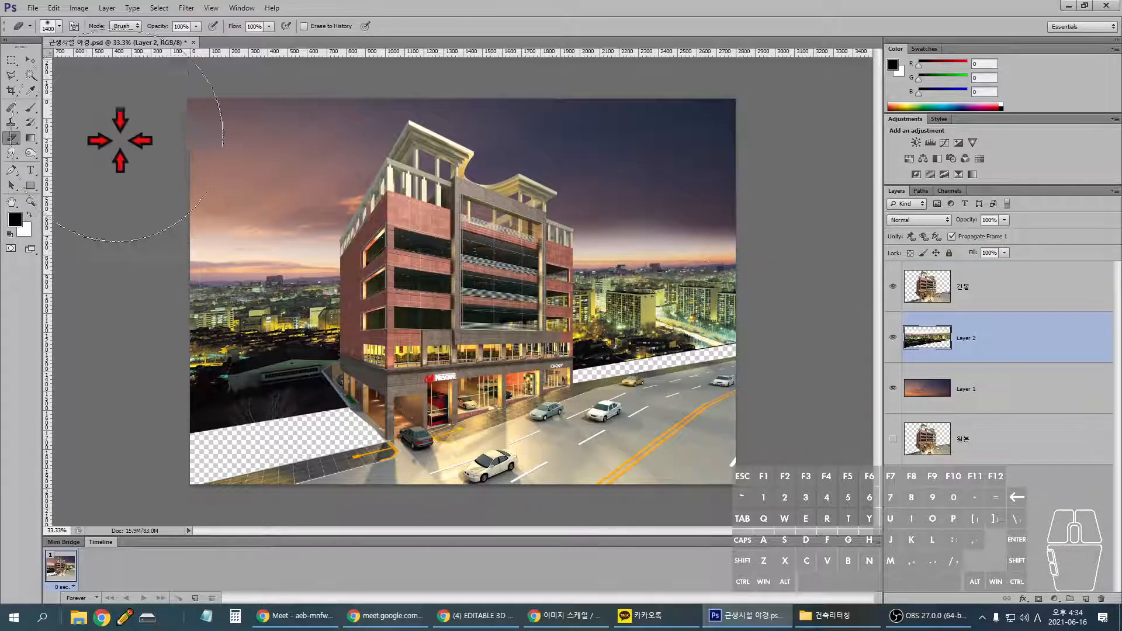
left_click(32, 61)
left_click_drag(251, 318, 259, 362)
key("ctrl+t")
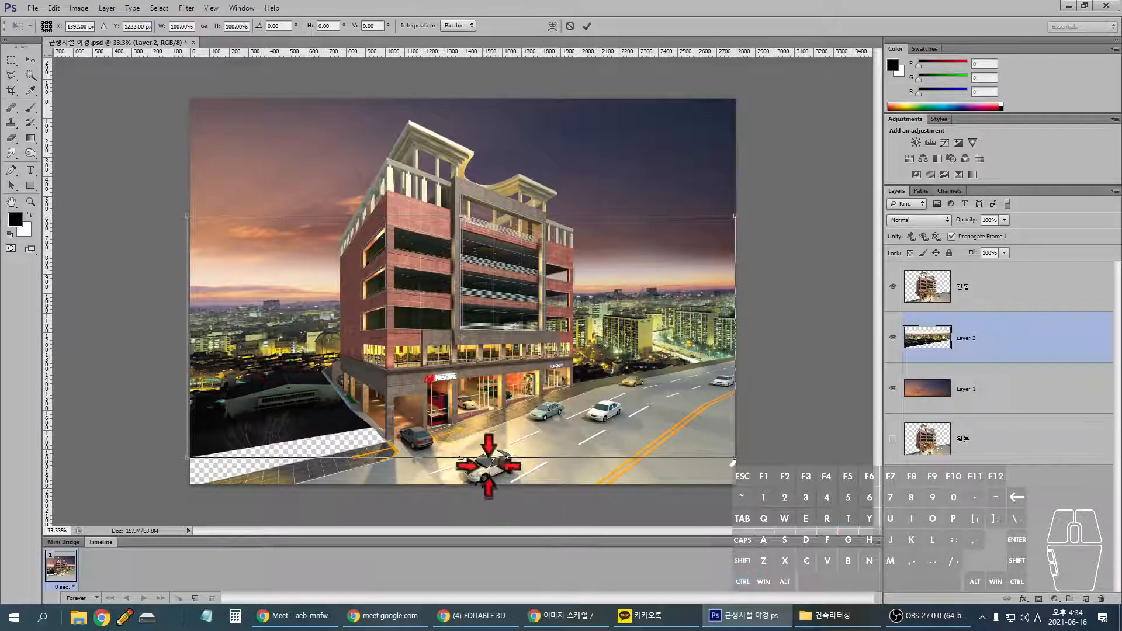
left_click_drag(461, 459, 461, 460)
key("Return")
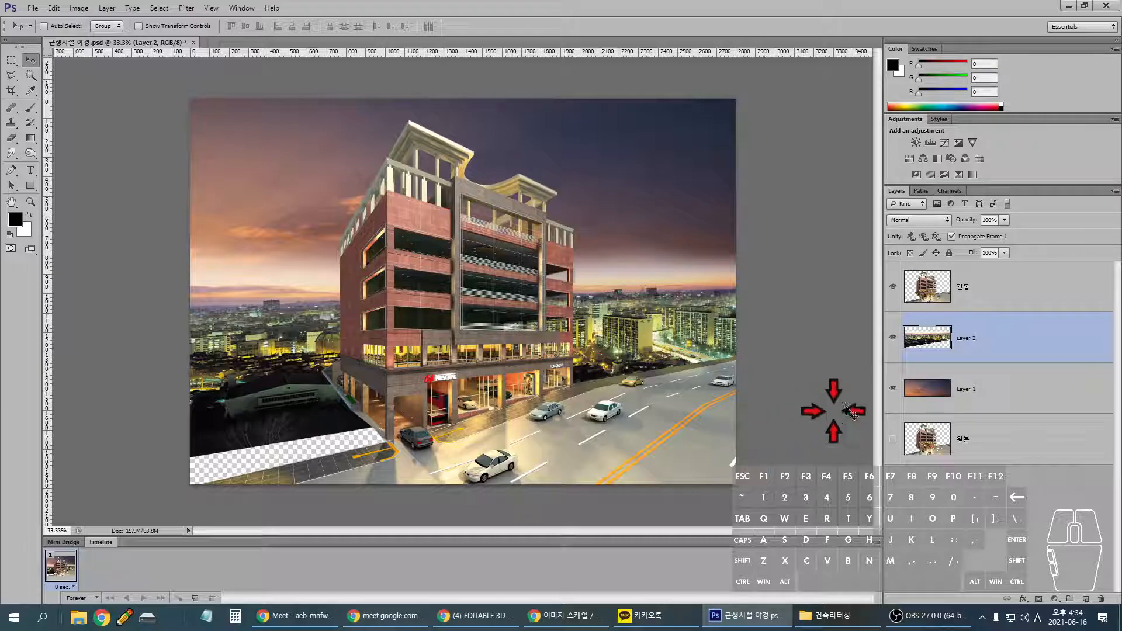
- Rename the sky layer to 하늘 and the cityscape layer to 건물배경, and make the 건물 layer active
double_click(968, 391)
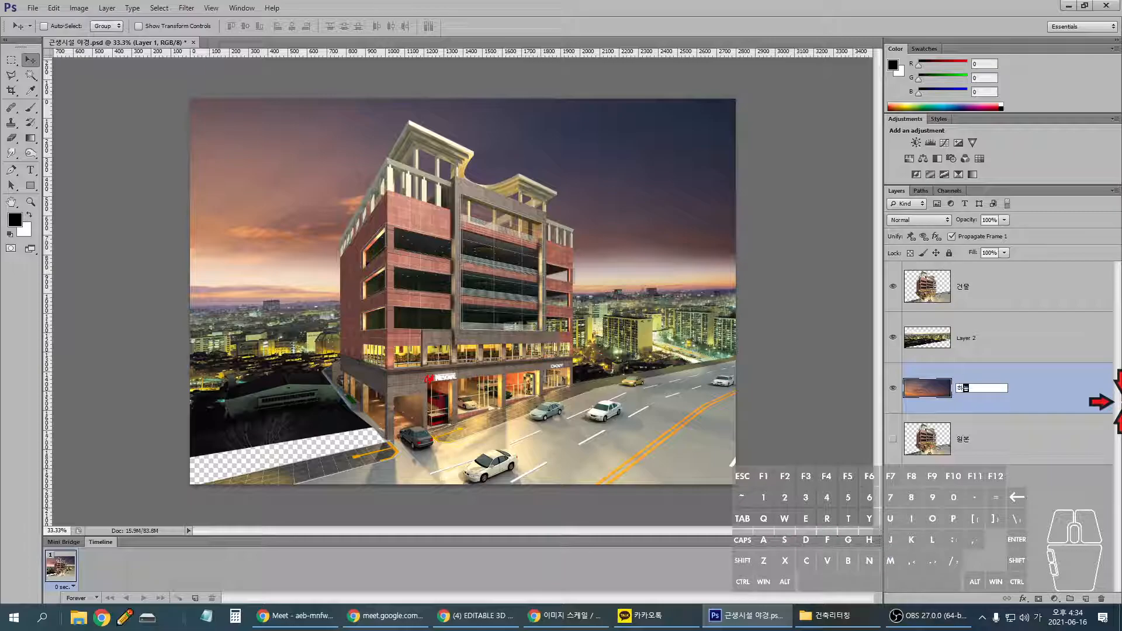
double_click(965, 337)
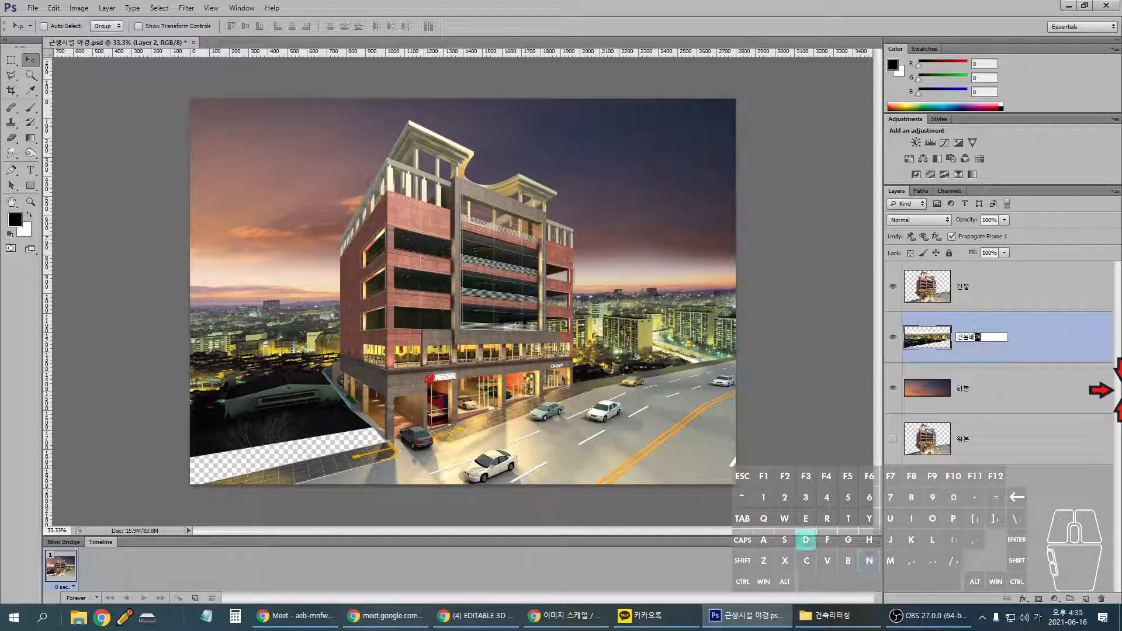
left_click(1022, 382)
left_click(1014, 284)
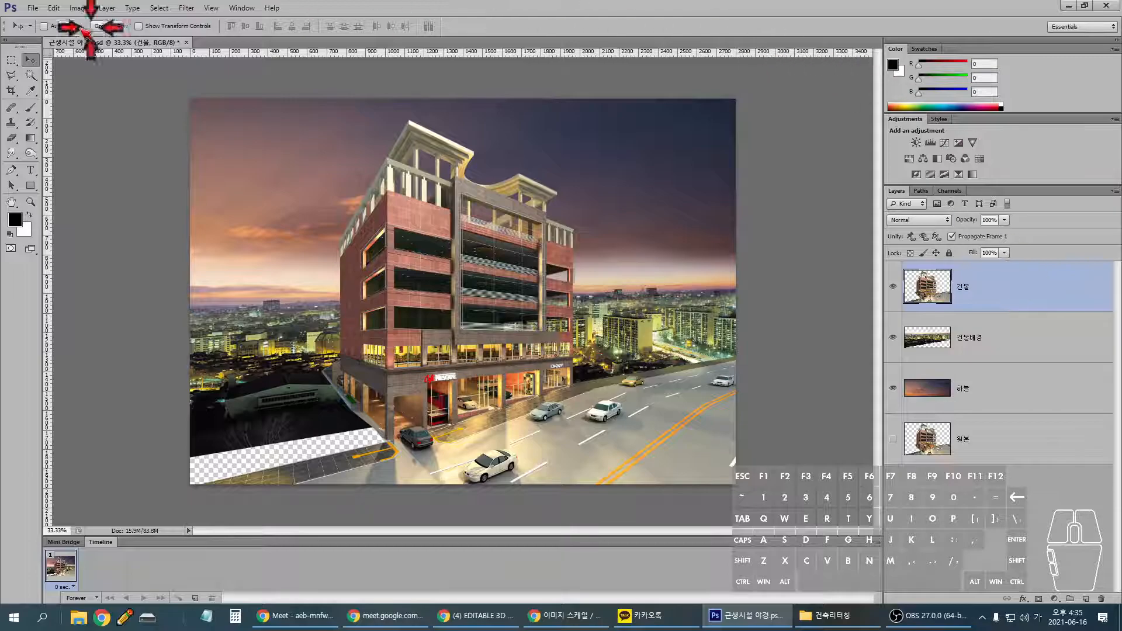
left_click(31, 8)
left_click(279, 427)
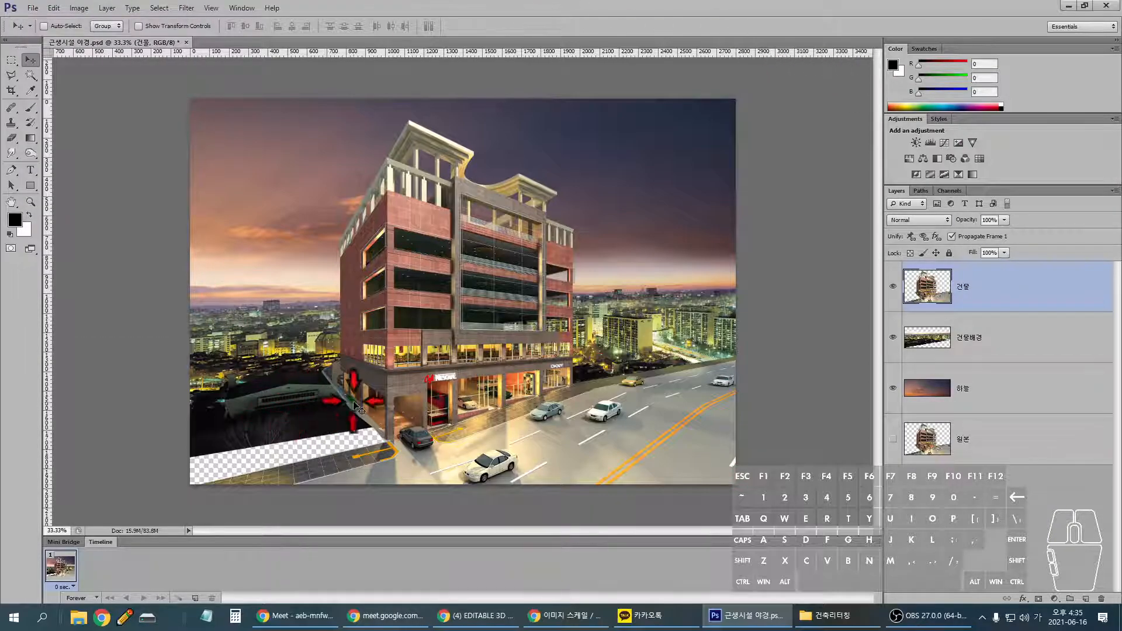
key("ctrl+Tab")
left_click(329, 387)
mouse_move(328, 386)
left_mouse_down()
mouse_move(292, 450)
mouse_move(350, 403)
mouse_move(368, 356)
mouse_move(393, 347)
left_mouse_up()
key("Escape")
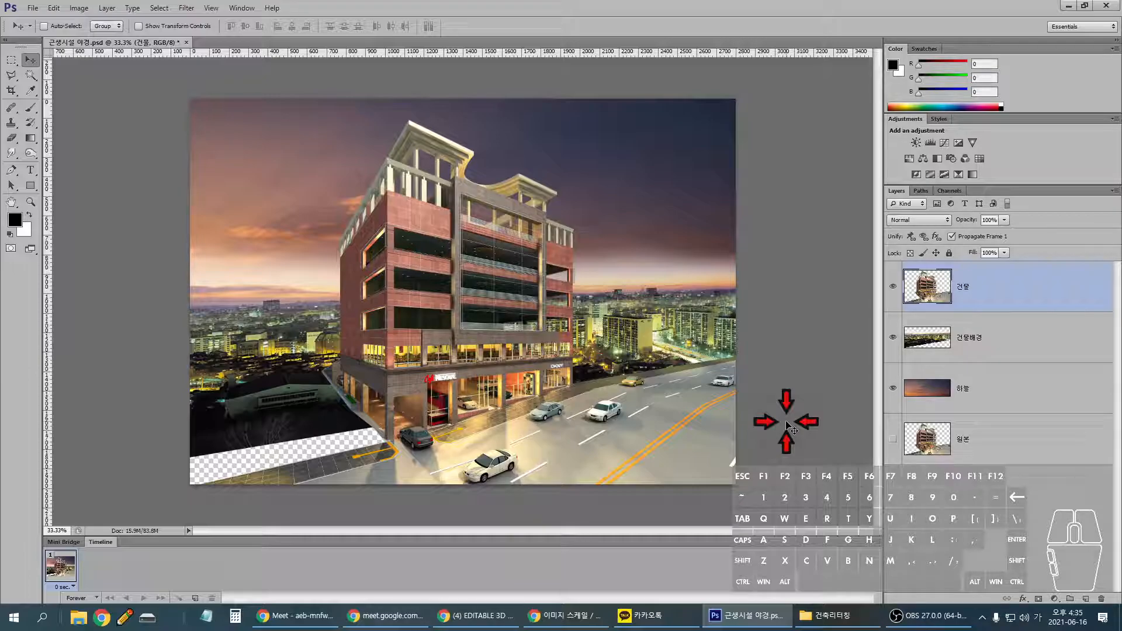
- Raise the 건물배경 layer above 건물 to view the whole cityscape, and return it beneath
left_click(937, 339)
left_click_drag(937, 339, 923, 274)
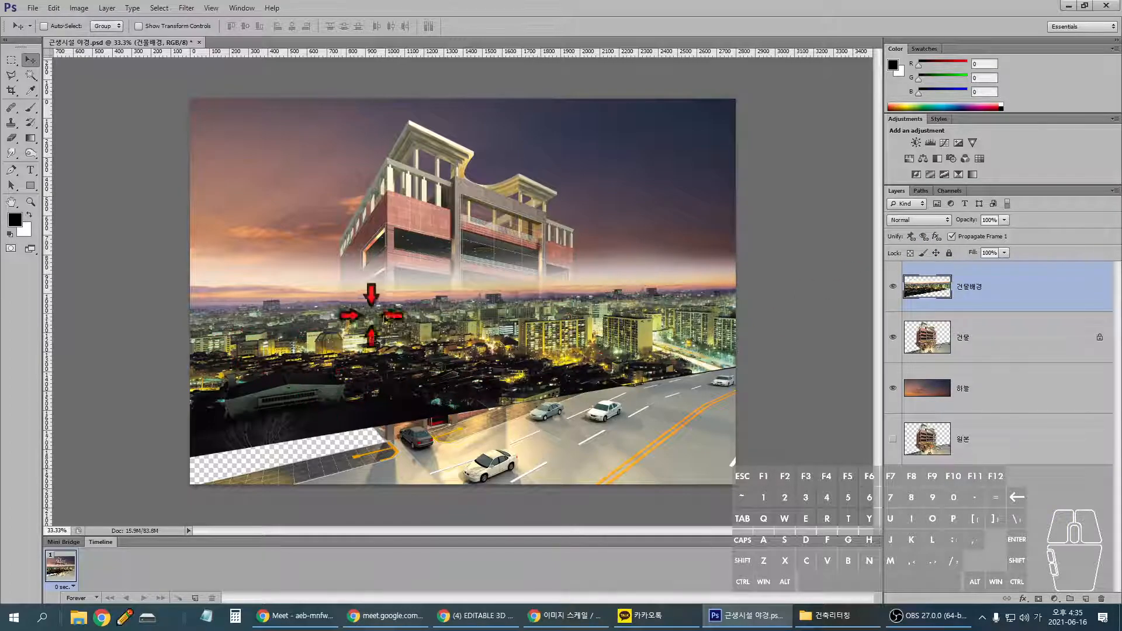
left_click_drag(967, 298, 964, 339)
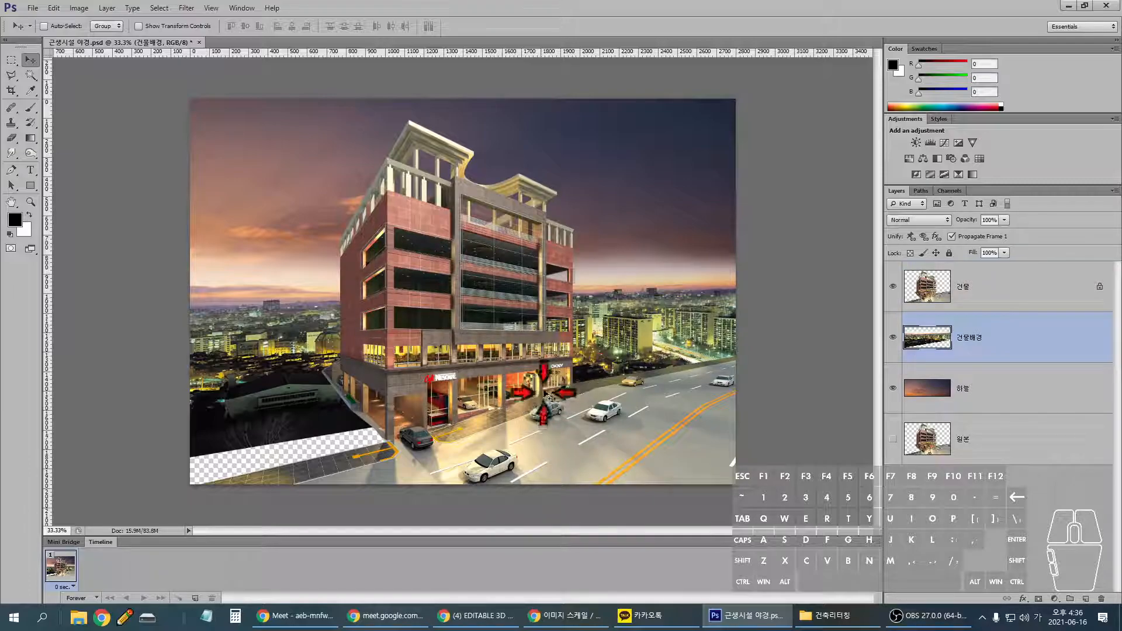
- Copy the whole grass image from Natu045.jpg and paste it into the building document directly above 건물배경
left_click(32, 7)
left_click(51, 31)
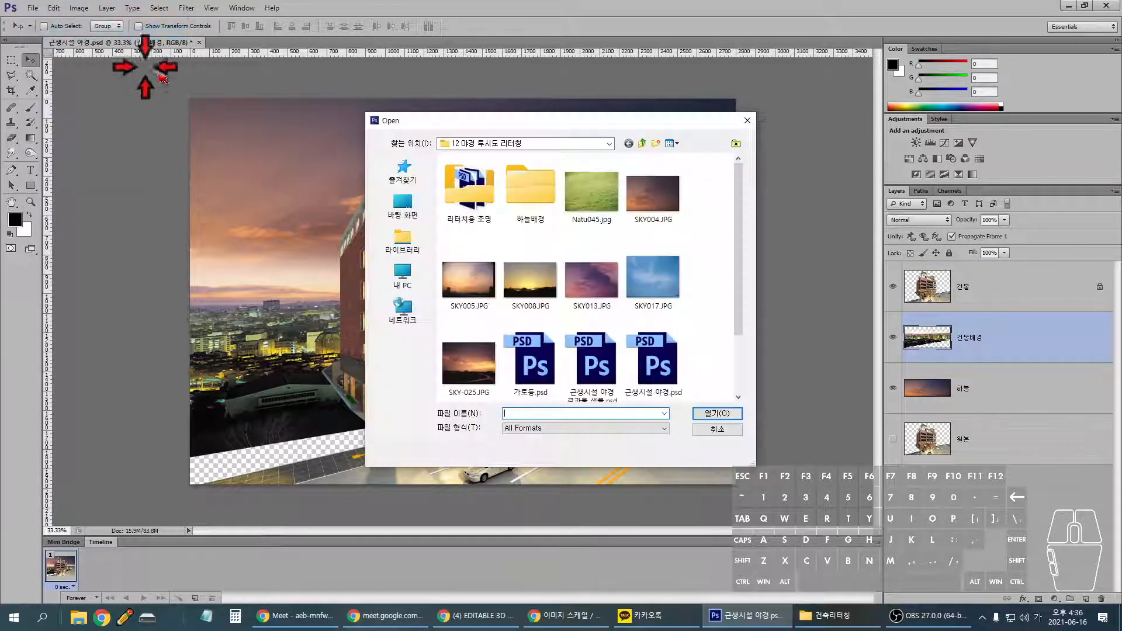
double_click(608, 190)
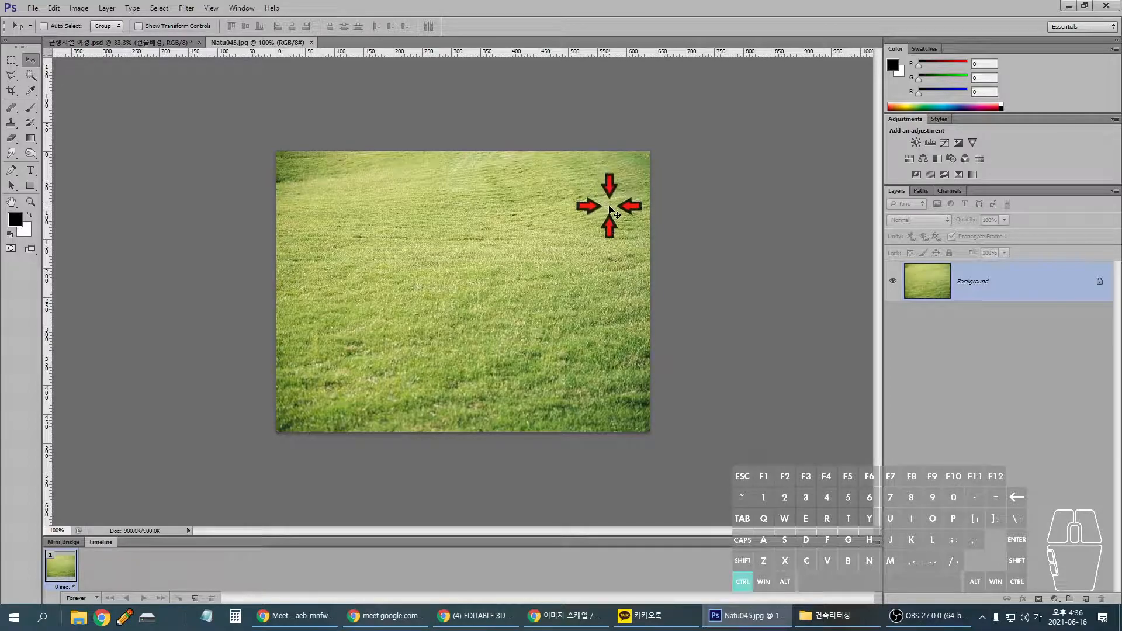
left_click(311, 43)
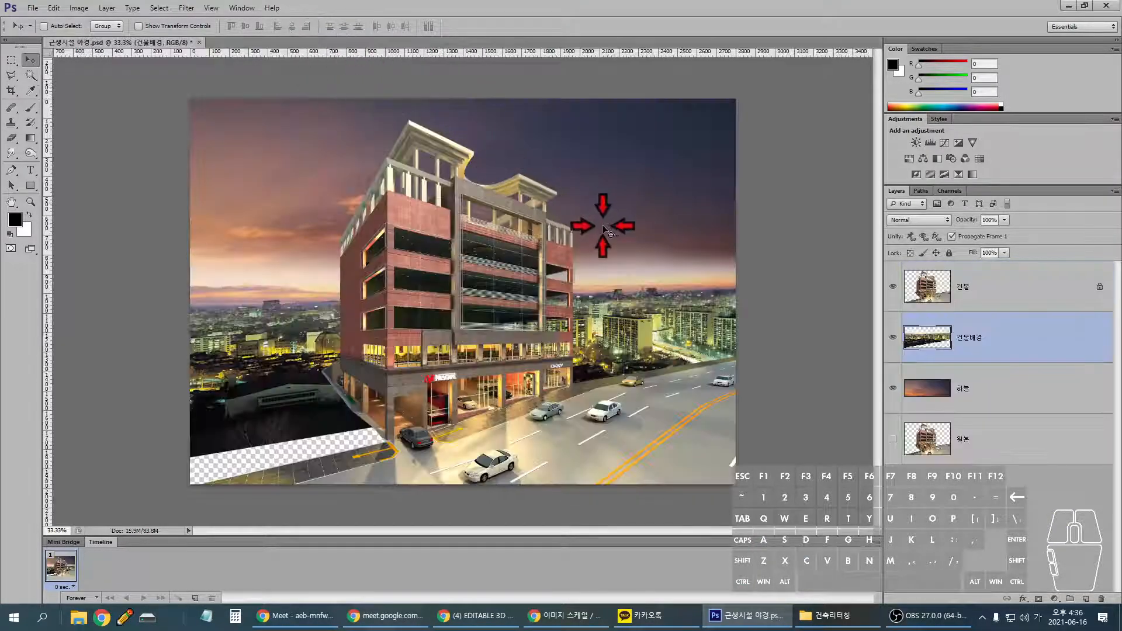
key("ctrl+v")
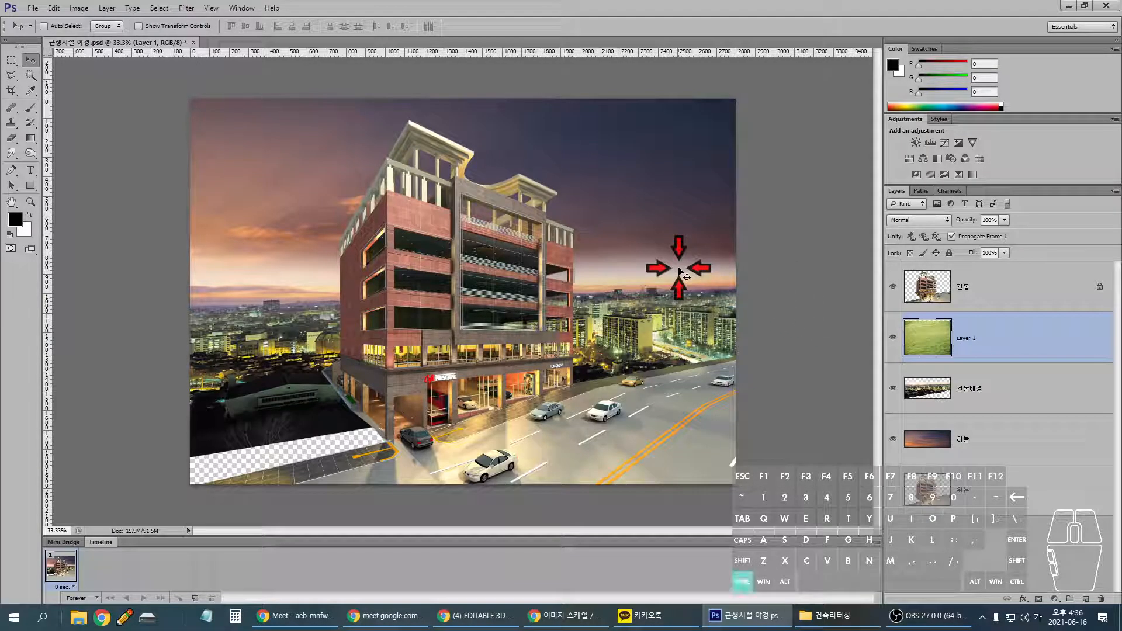
- Stretch the grass layer to about 446% width and 138% height, covering the ground across the full image width up to the road's far end
key("ctrl+t")
left_click_drag(392, 342, 185, 483)
left_click_drag(523, 243, 739, 352)
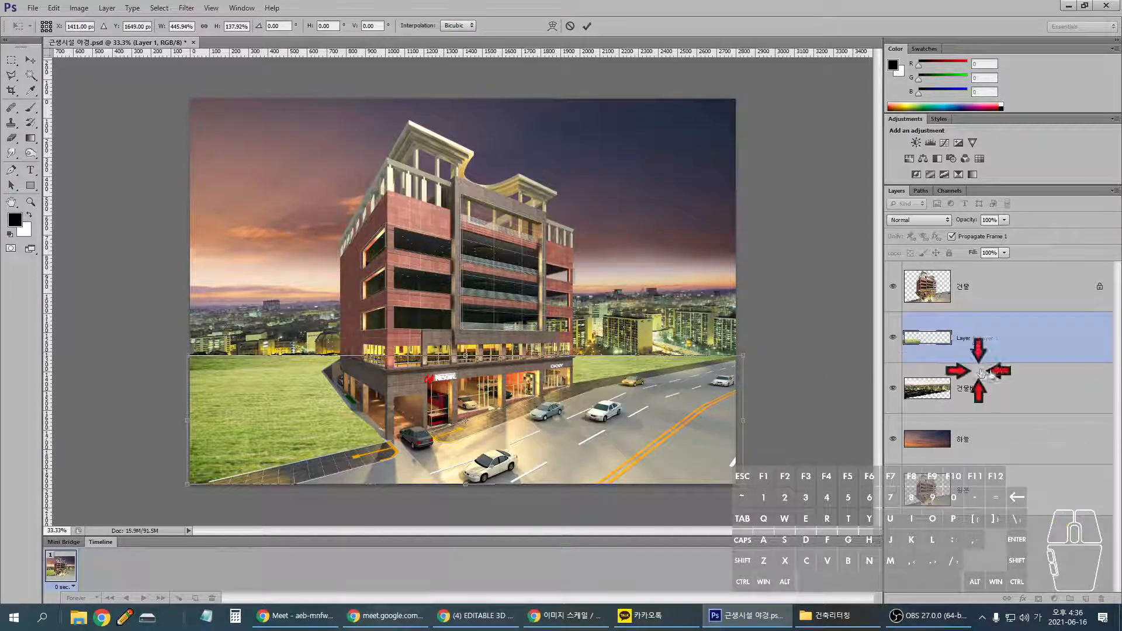
mouse_move(187, 355)
left_mouse_down()
mouse_move(444, 327)
mouse_move(702, 352)
mouse_move(734, 383)
mouse_move(581, 508)
mouse_move(220, 493)
mouse_move(200, 380)
left_mouse_up()
key("Escape")
key("ctrl+2")
mouse_move(337, 355)
left_mouse_down()
mouse_move(191, 356)
mouse_move(759, 347)
mouse_move(598, 345)
mouse_move(193, 362)
mouse_move(771, 361)
left_mouse_up()
key("Escape")
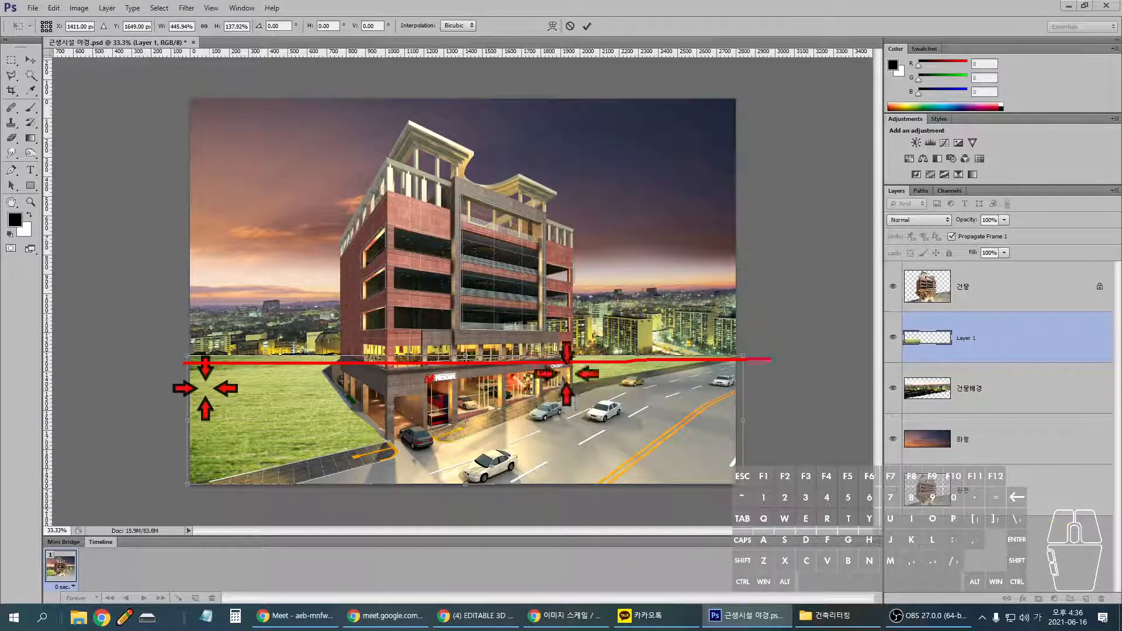
key("ctrl+z")
mouse_move(350, 356)
left_mouse_down()
mouse_move(305, 356)
mouse_move(783, 363)
left_mouse_up()
key("Escape")
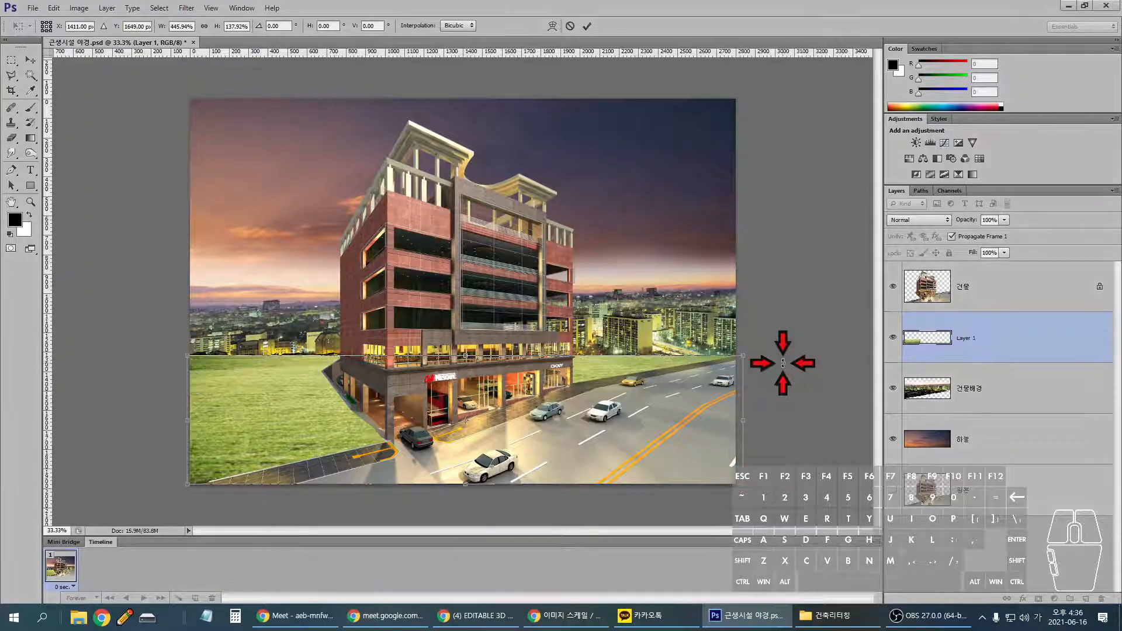
- Commit the grass transform and darken the layer using Levels with the midtone input set to 0.52
key("Return")
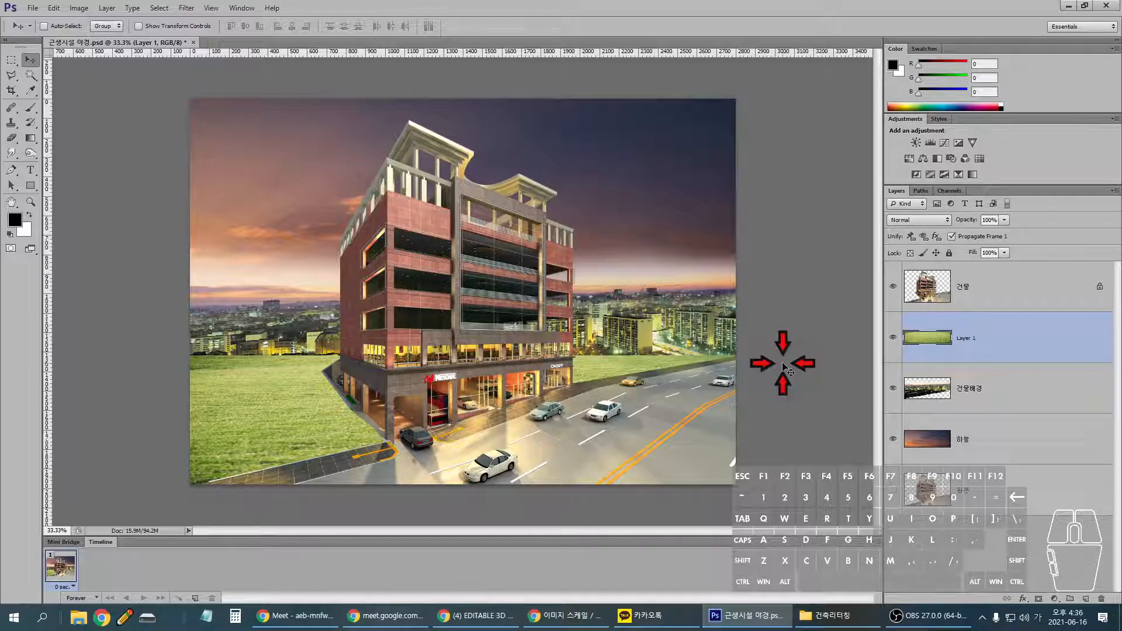
key("ctrl+l")
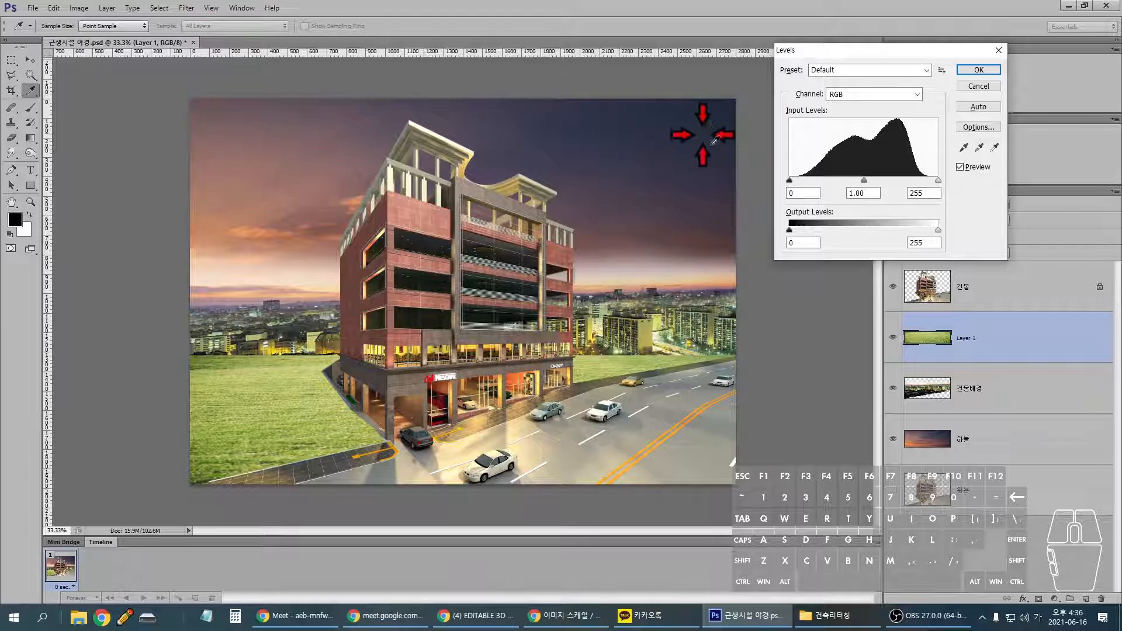
left_click_drag(869, 183, 894, 185)
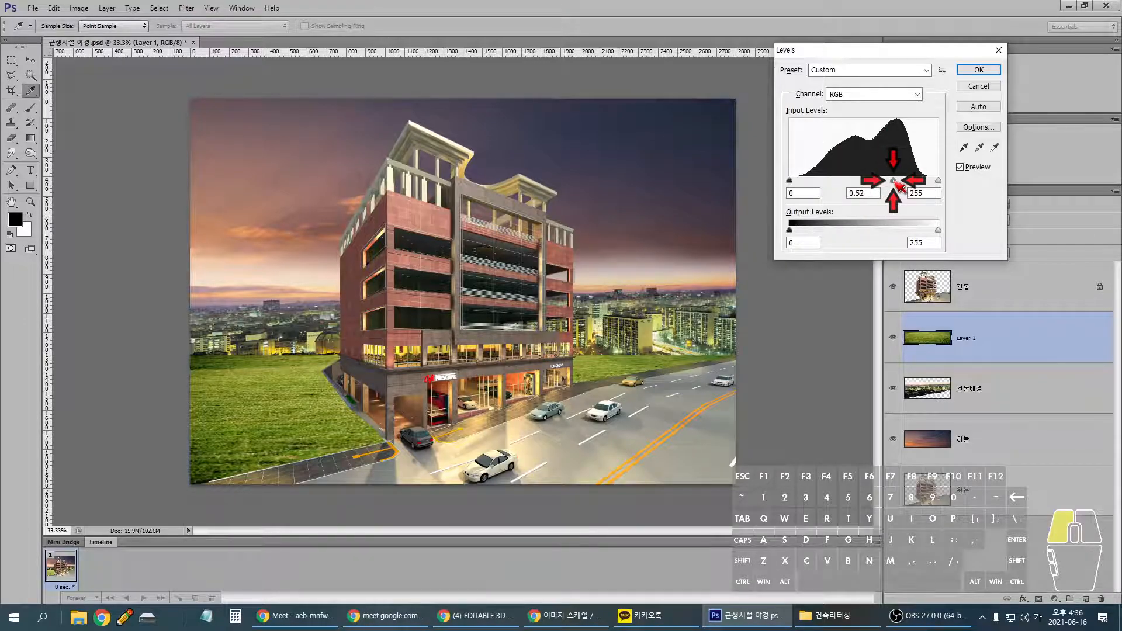
left_click(987, 70)
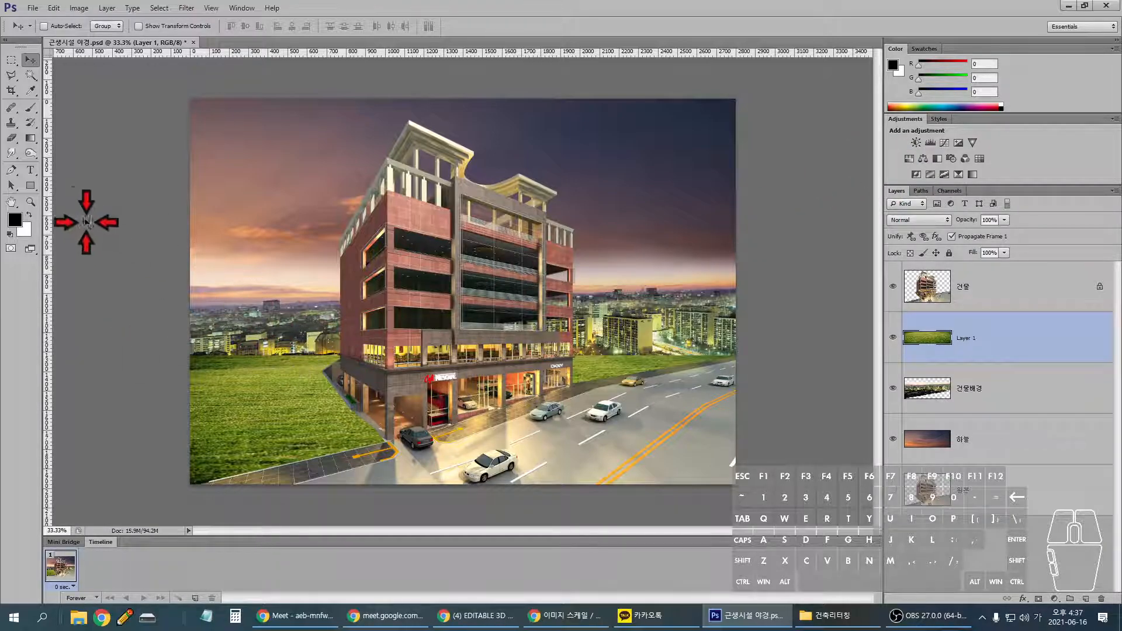
- Darken the far part of the grass left of the building using the Burn tool with a much larger brush
left_click(30, 153)
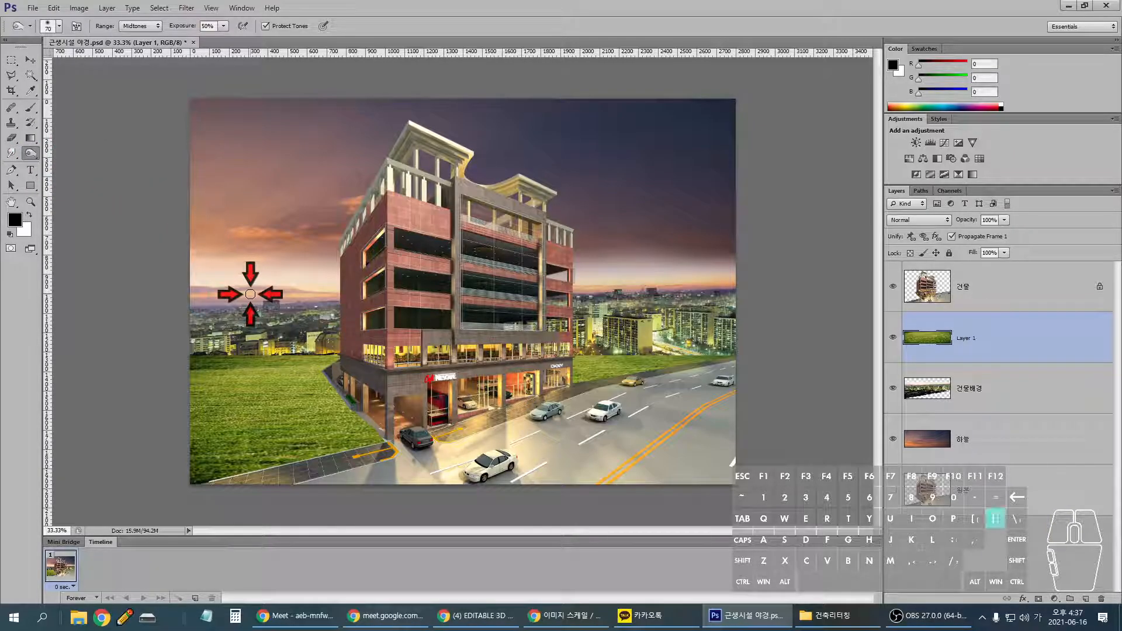
key("bracketright")
key("bracketright")
key("bracketright")
key("bracketright")
key("bracketright")
key("bracketright")
key("bracketright")
key("bracketright")
key("bracketright")
key("bracketright")
key("bracketright")
key("bracketright")
mouse_move(271, 313)
left_mouse_down()
mouse_move(303, 351)
mouse_move(275, 358)
mouse_move(291, 357)
left_mouse_up()
- Reduce the Burn brush to 250 and darken the strip of grass right of the building along the road
key("bracketleft")
key("bracketleft")
key("bracketleft")
key("bracketleft")
key("bracketleft")
key("bracketleft")
key("bracketleft")
key("bracketleft")
key("bracketleft")
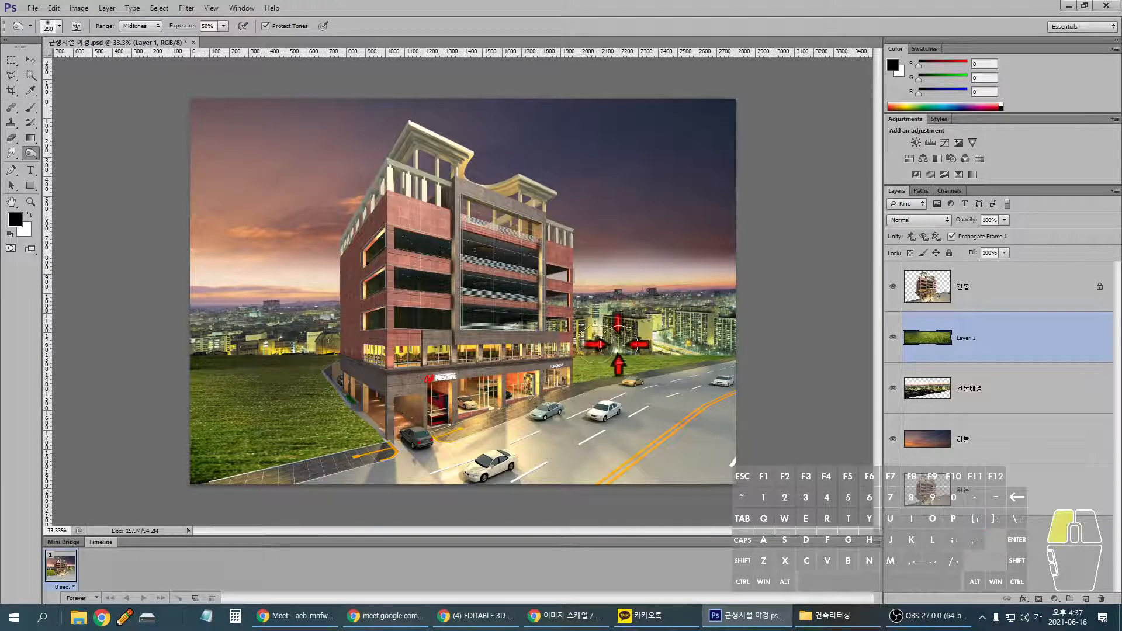
left_click_drag(593, 349, 641, 349)
left_click_drag(760, 349, 642, 361)
left_click_drag(608, 362, 502, 376)
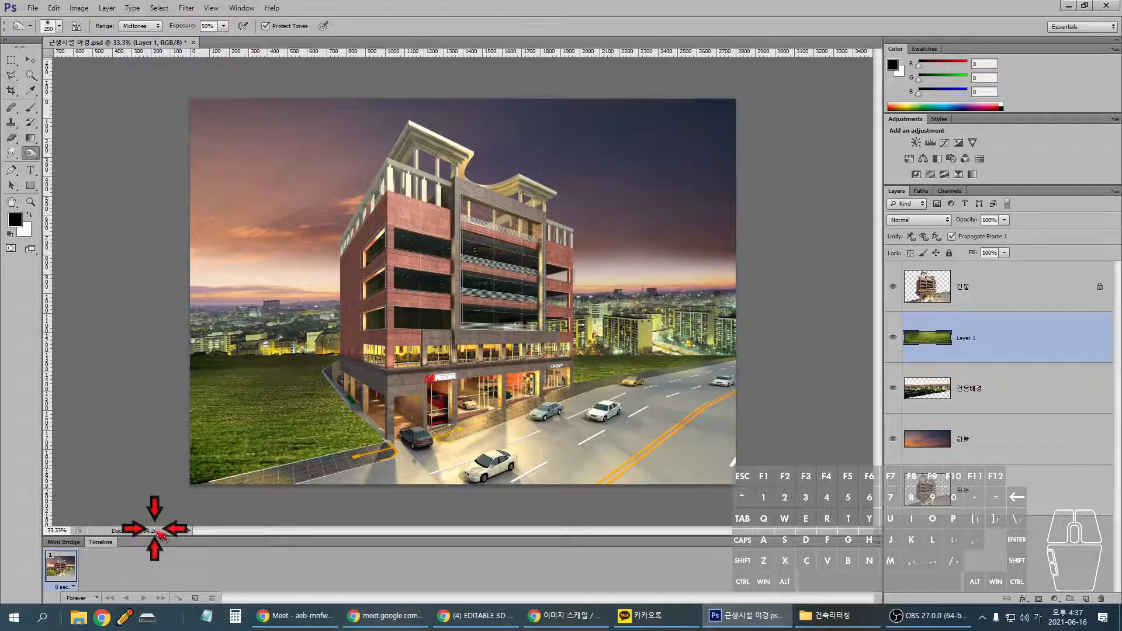
left_click_drag(336, 405, 385, 449)
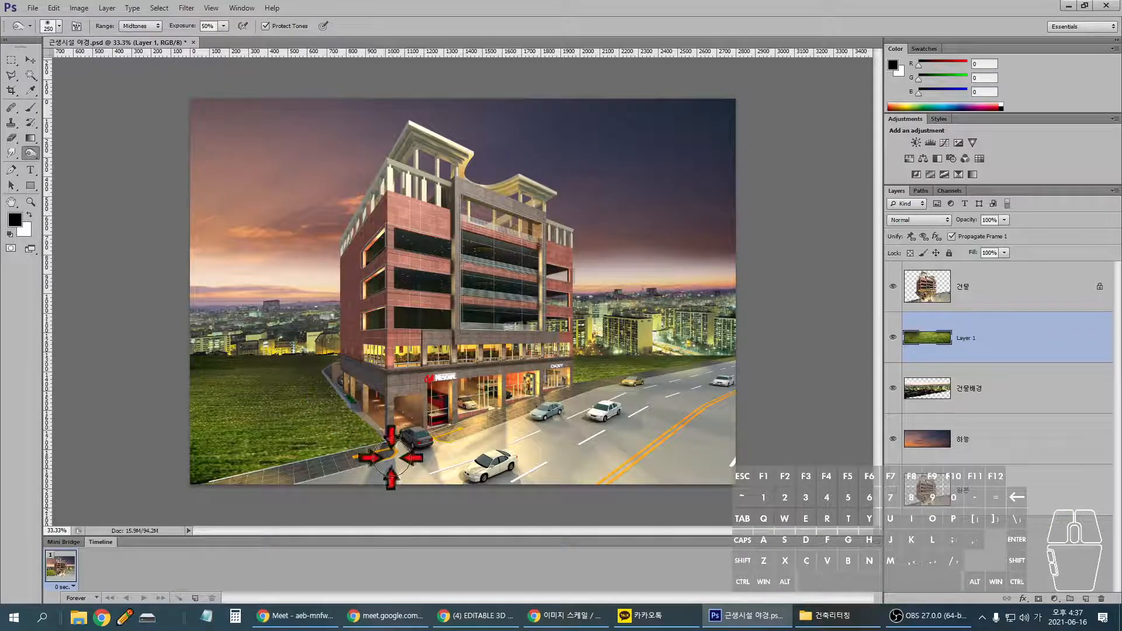
left_click_drag(329, 388, 383, 447)
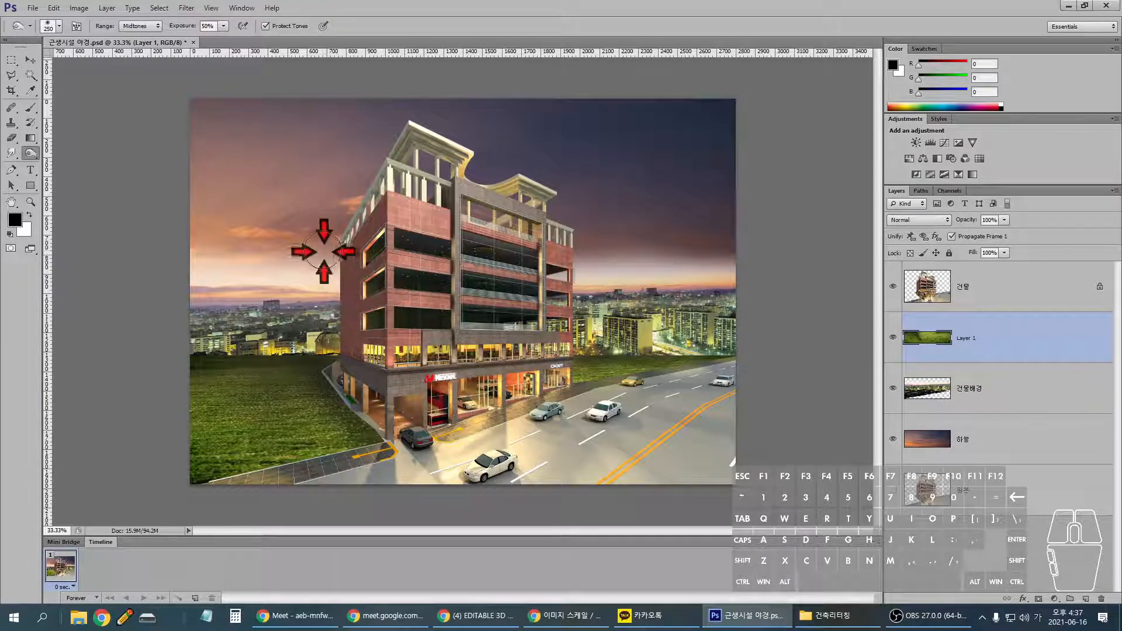
key("ctrl+alt+z")
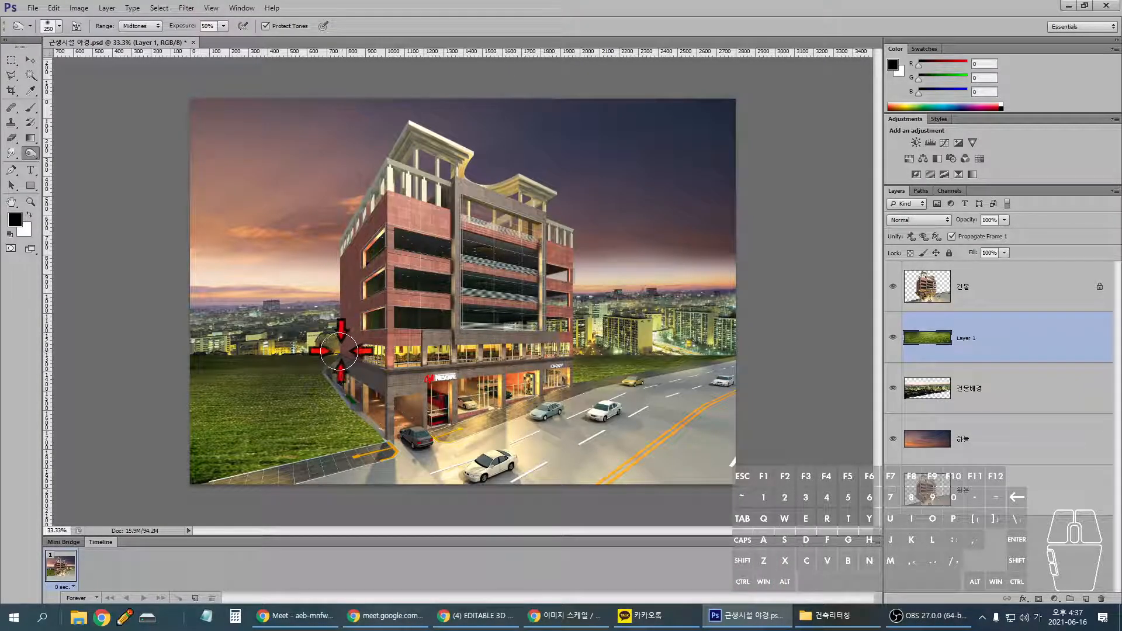
- Burn the grass along the building's left base down to the sidewalk corner with repeated strokes
left_click_drag(330, 365, 391, 444)
left_click_drag(349, 392, 392, 444)
left_click_drag(353, 401, 390, 438)
left_click_drag(334, 377, 389, 439)
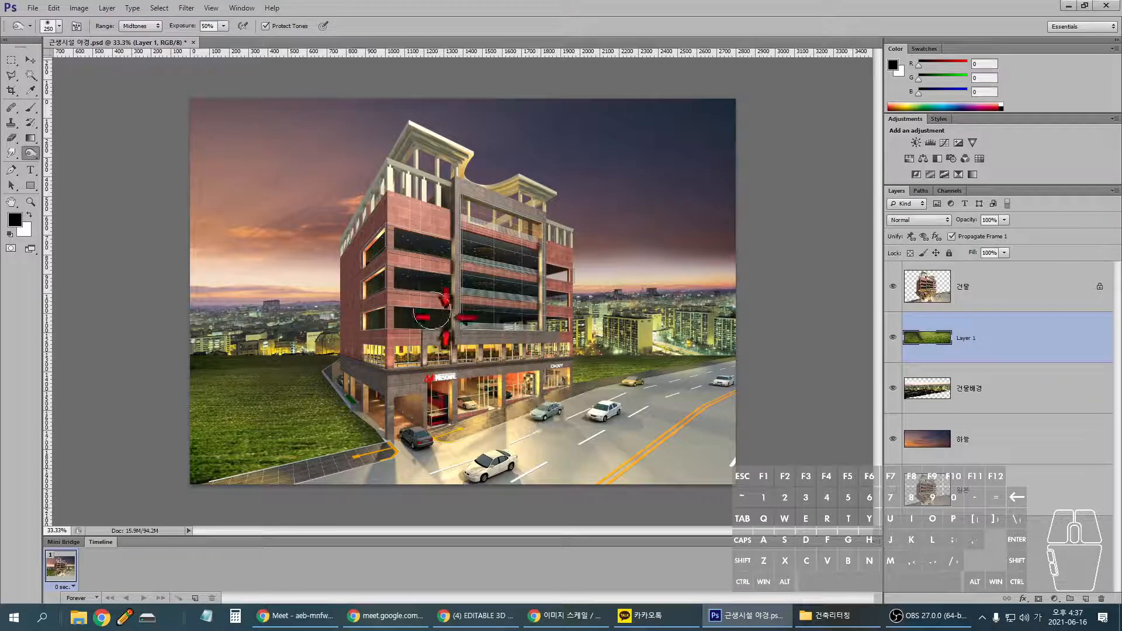
key("super")
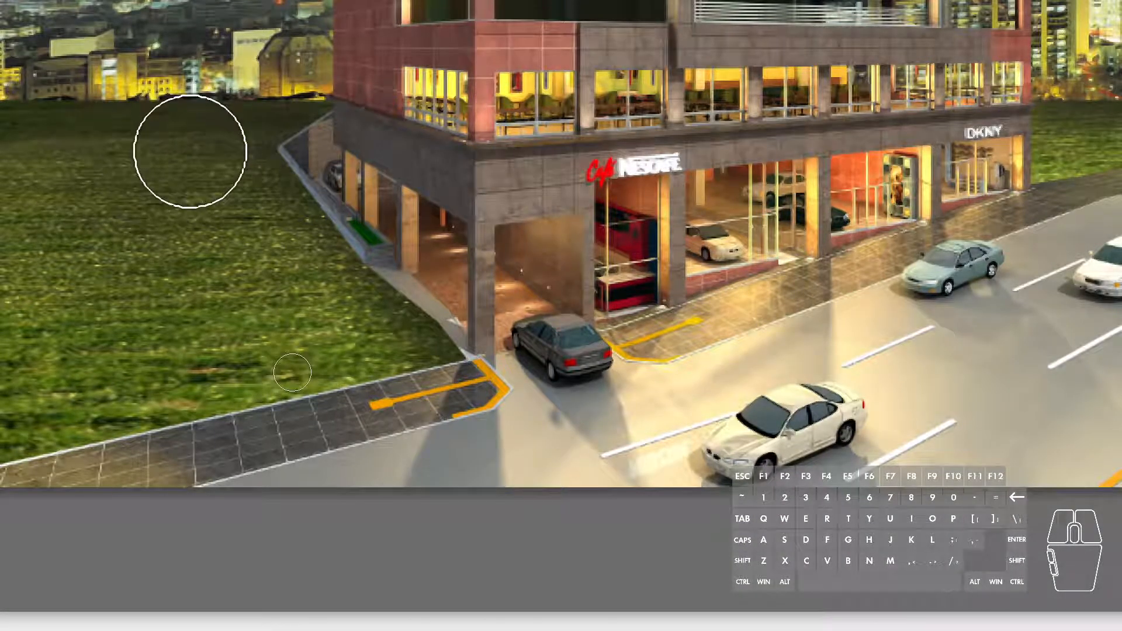
key("super+Escape")
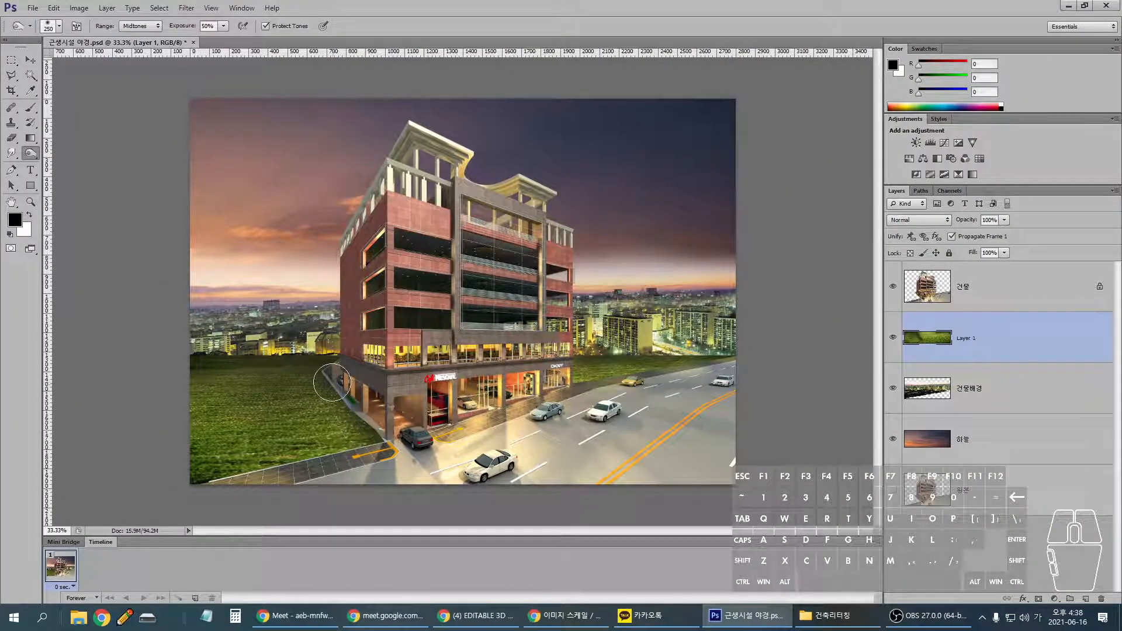
mouse_move(330, 377)
left_mouse_down()
mouse_move(340, 407)
mouse_move(379, 439)
mouse_move(349, 400)
left_mouse_up()
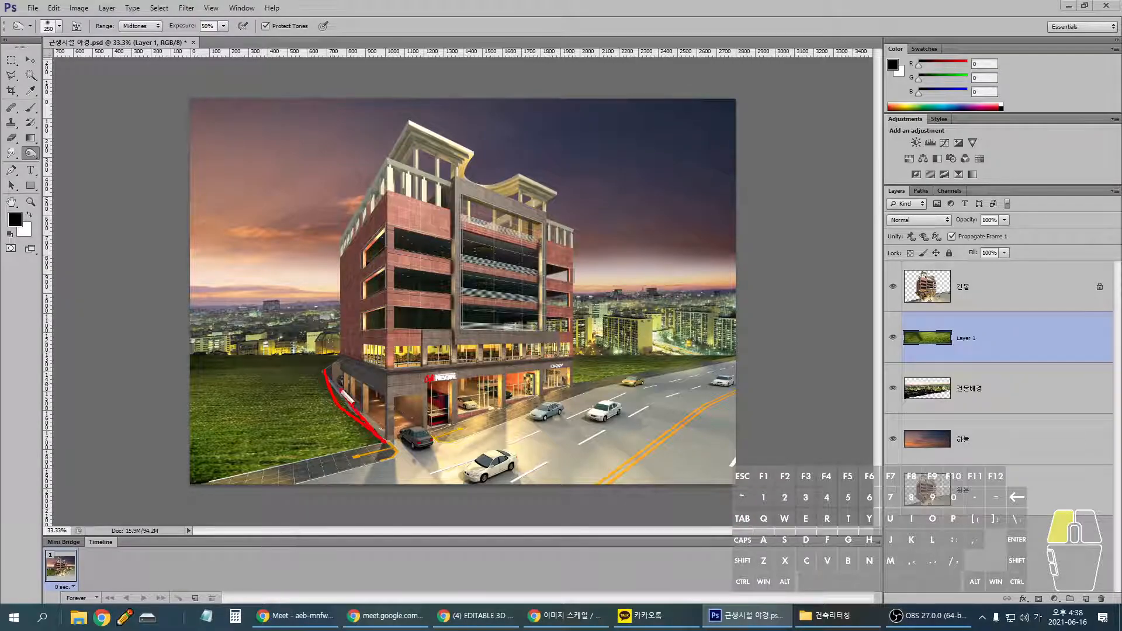
left_click_drag(362, 438, 363, 439)
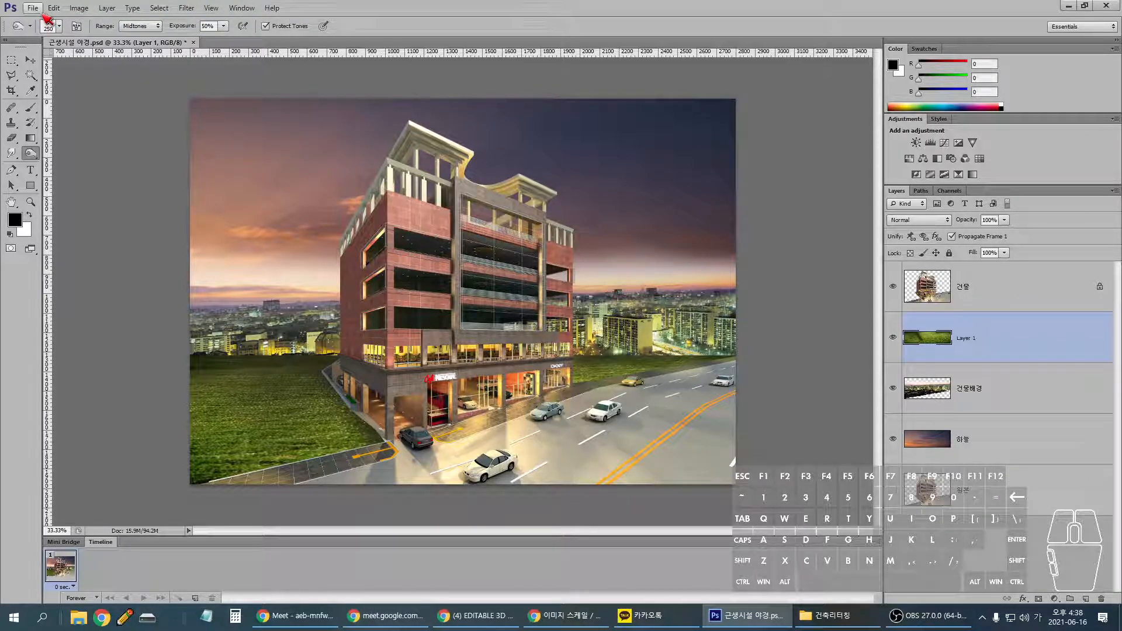
key("ctrl")
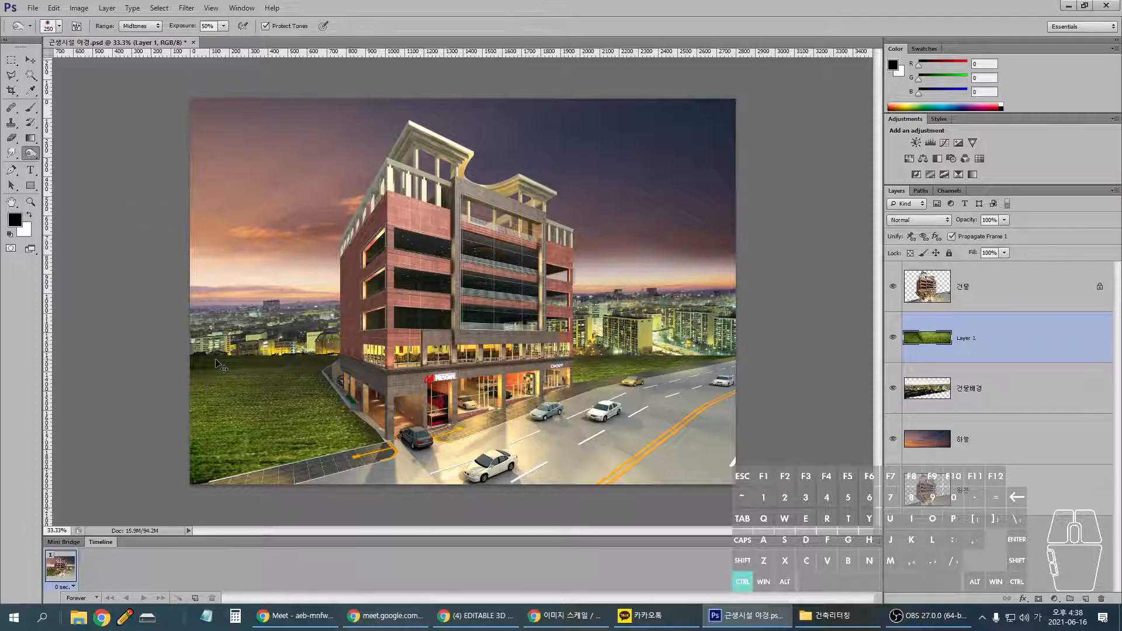
left_click_drag(191, 368, 781, 348)
left_click_drag(191, 353, 749, 362)
mouse_move(270, 377)
left_mouse_down()
mouse_move(246, 394)
mouse_move(269, 432)
mouse_move(271, 474)
left_mouse_up()
mouse_move(398, 388)
left_mouse_down()
mouse_move(364, 378)
mouse_move(382, 393)
mouse_move(380, 450)
left_mouse_up()
left_click_drag(623, 364, 623, 375)
left_click_drag(688, 358, 683, 380)
key("Escape")
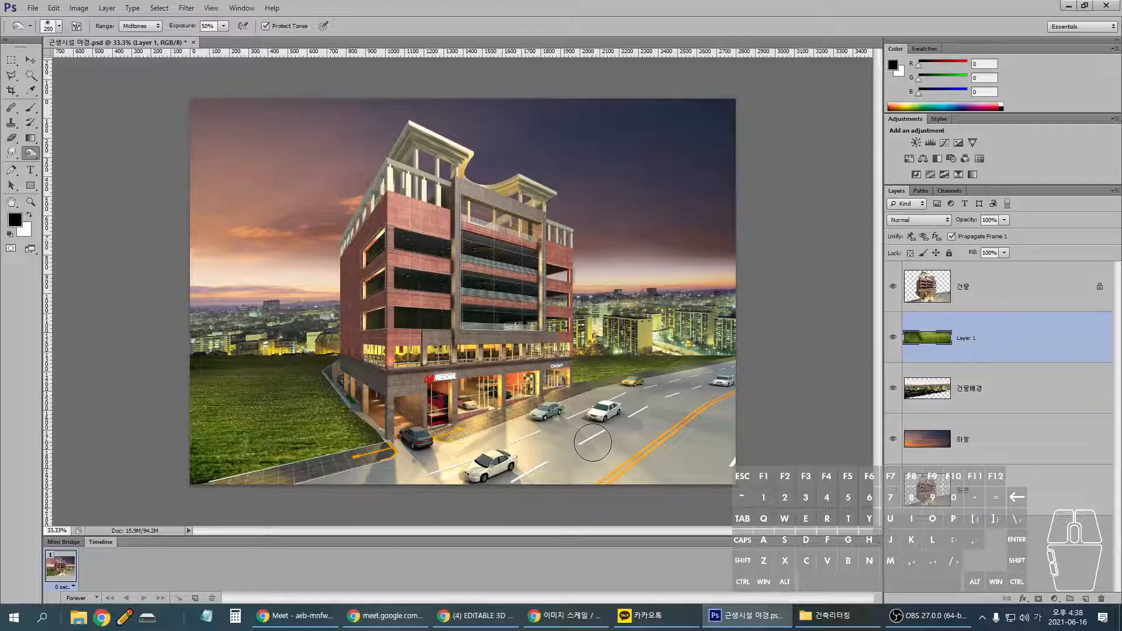
- On the building layer (건물), outline the top-floor window of the left side facade with the Polygonal Lasso
left_click(1004, 285)
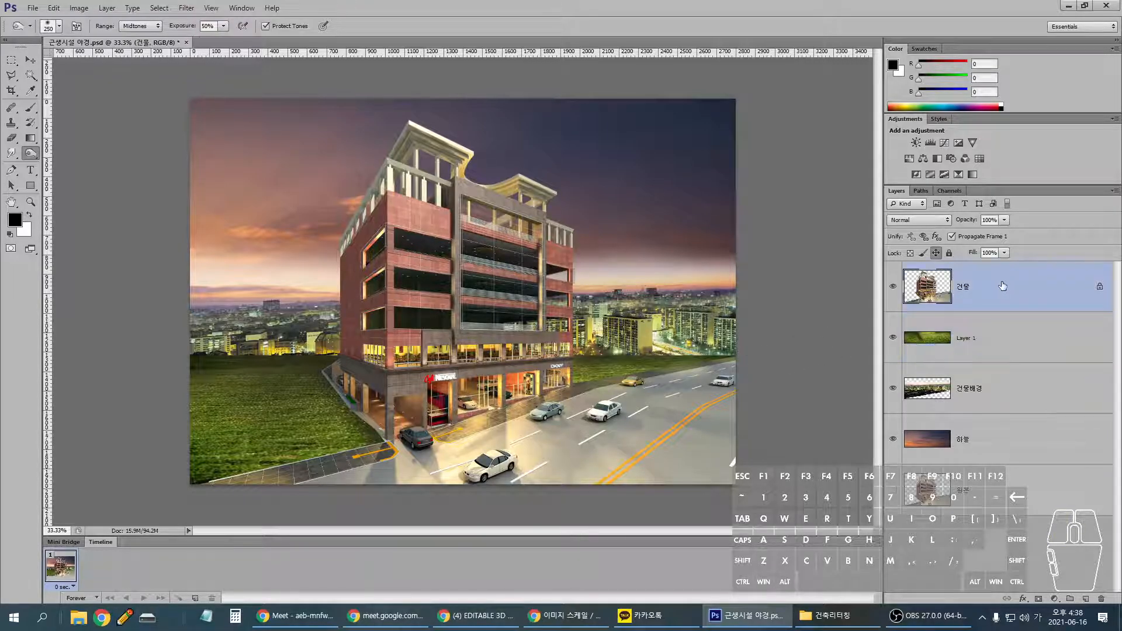
left_click(11, 75)
key("ctrl+plus")
key("ctrl+plus")
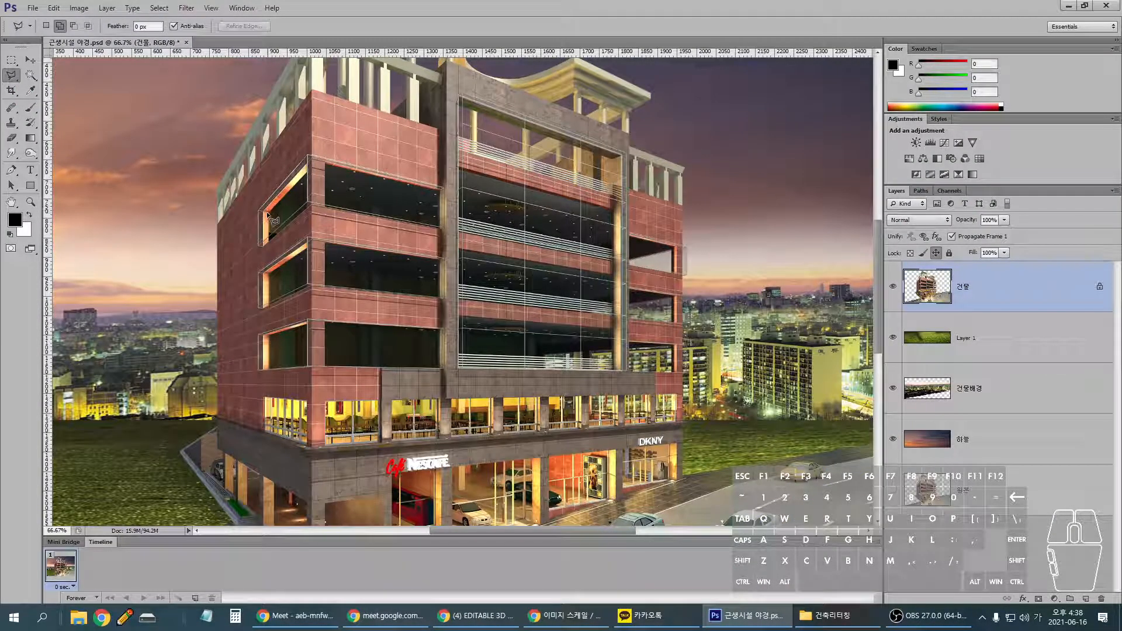
left_click(268, 215)
left_click(309, 206)
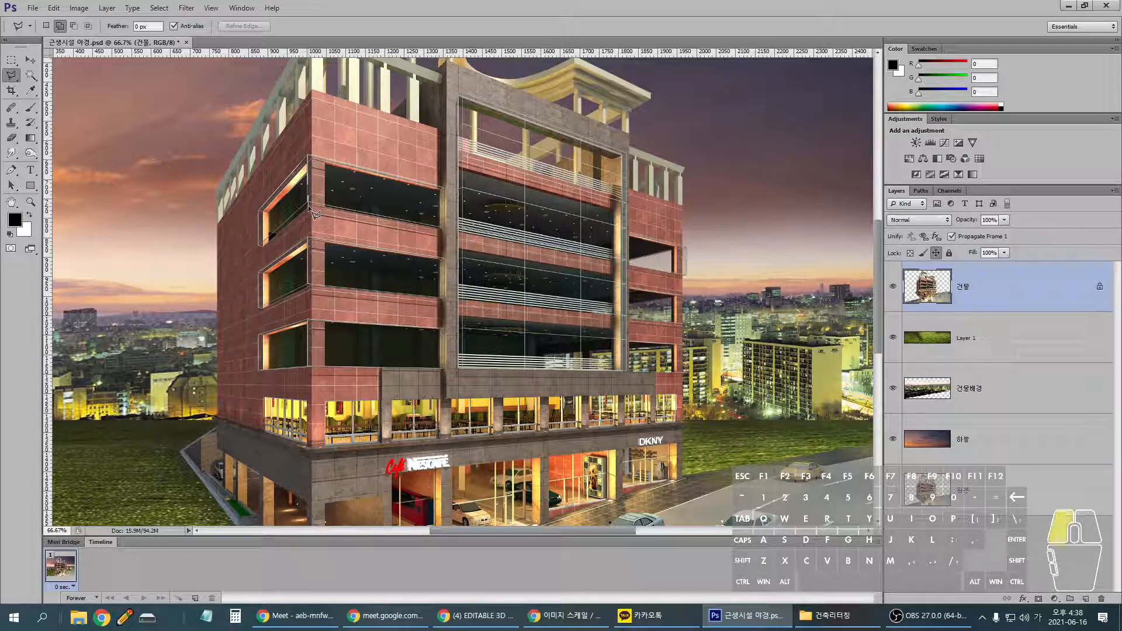
left_click(267, 242)
left_click(293, 186)
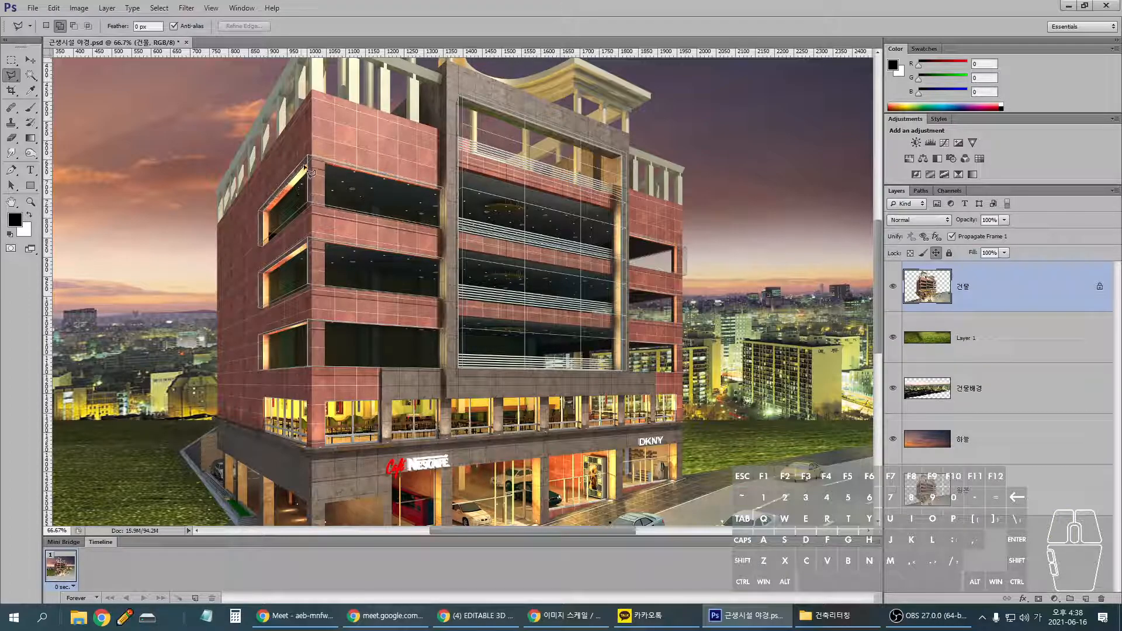
left_click(309, 168)
left_click(266, 217)
- Add the two windows below it on the left side facade to the polygonal selection
left_click(307, 242)
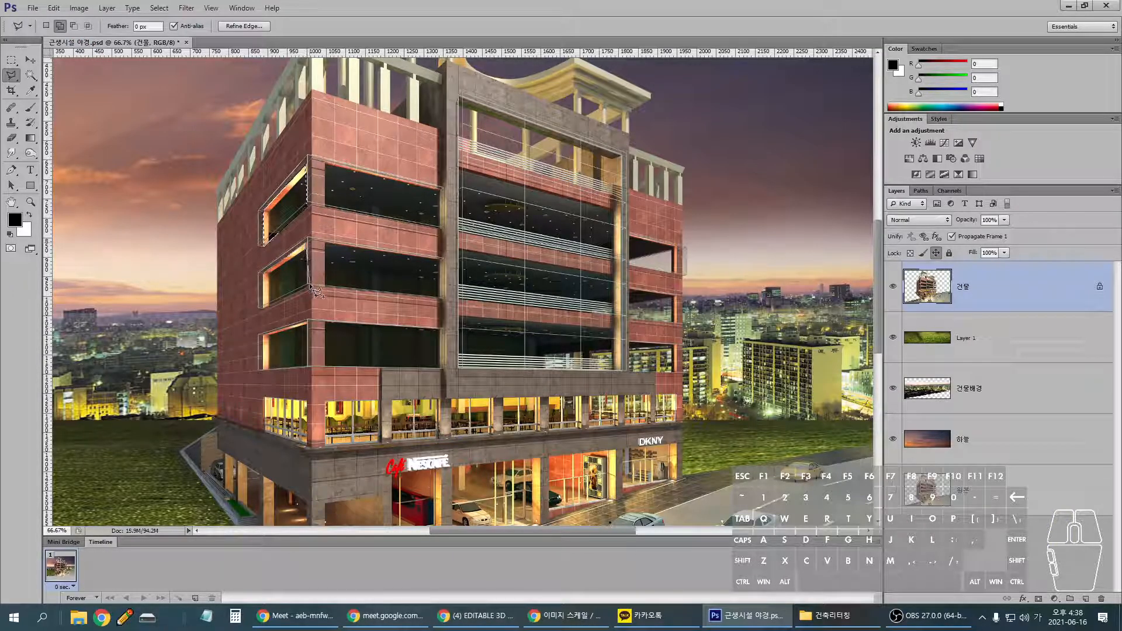
left_click(308, 286)
left_click(263, 306)
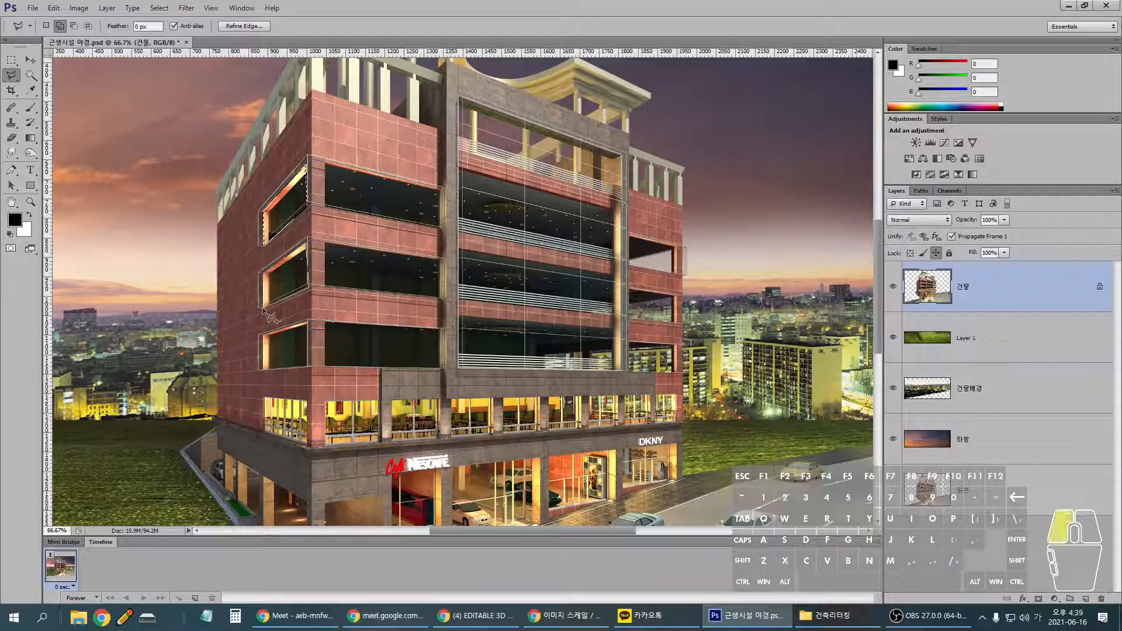
left_click(262, 272)
left_click(264, 338)
left_click(308, 322)
left_click(309, 368)
left_click(262, 370)
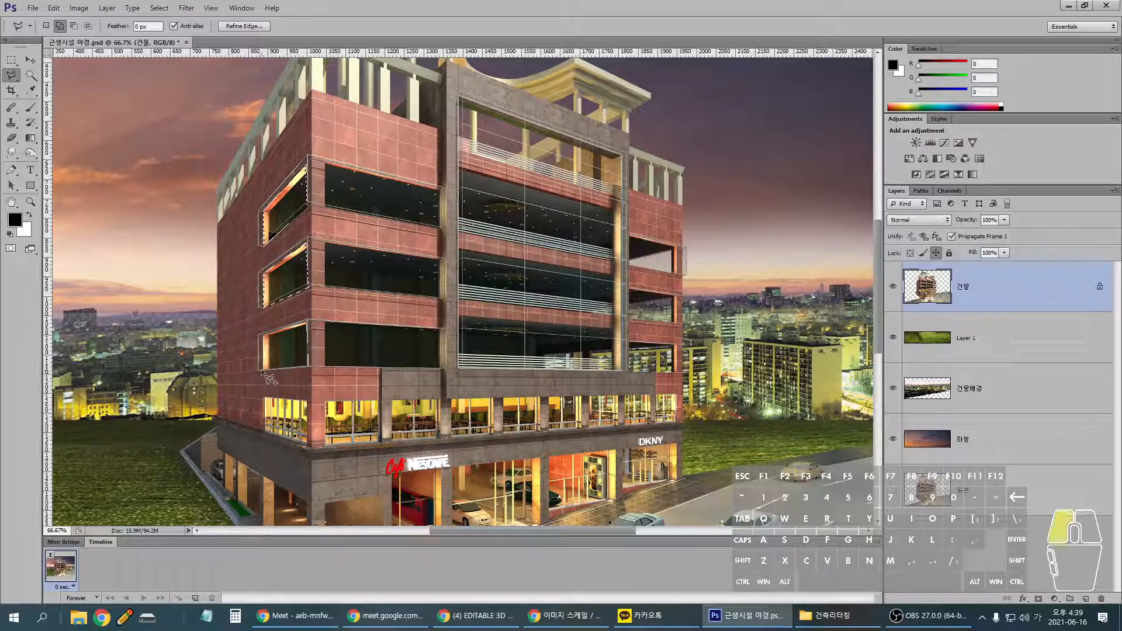
left_click(262, 334)
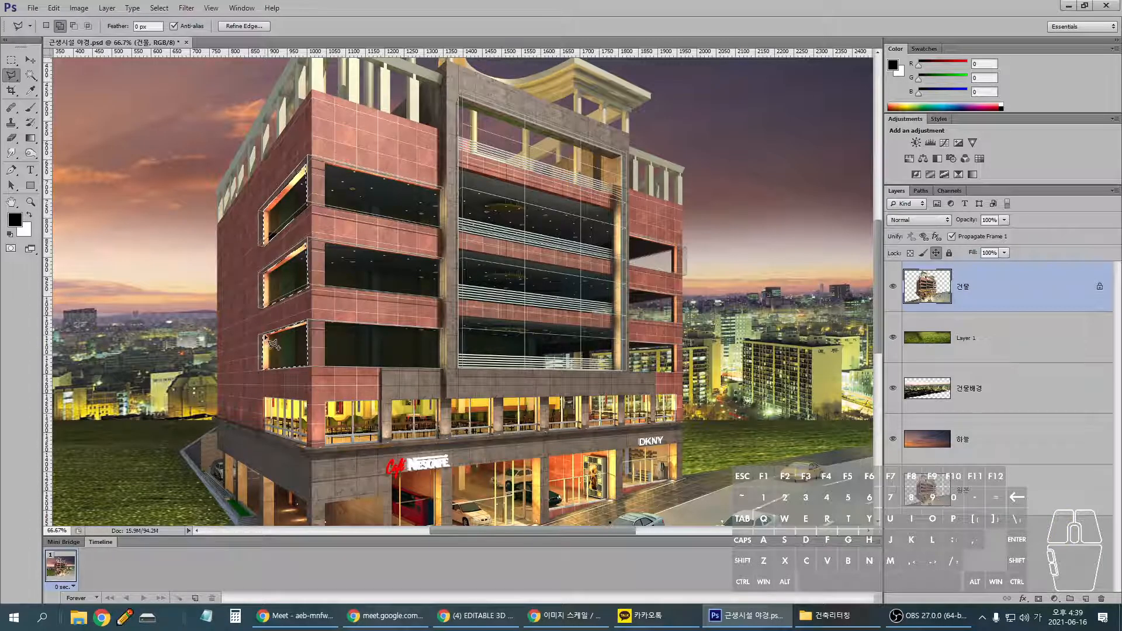
- Add the top dark window of the front facade's left bay to the selection
left_click(327, 167)
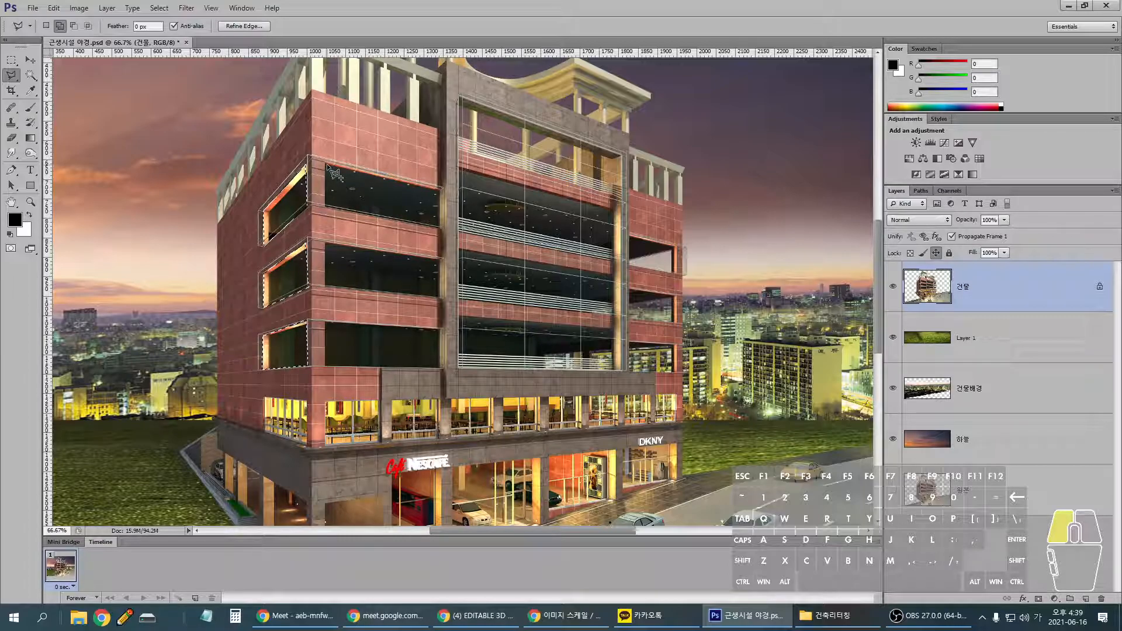
left_click(440, 191)
left_click(440, 226)
left_click(325, 206)
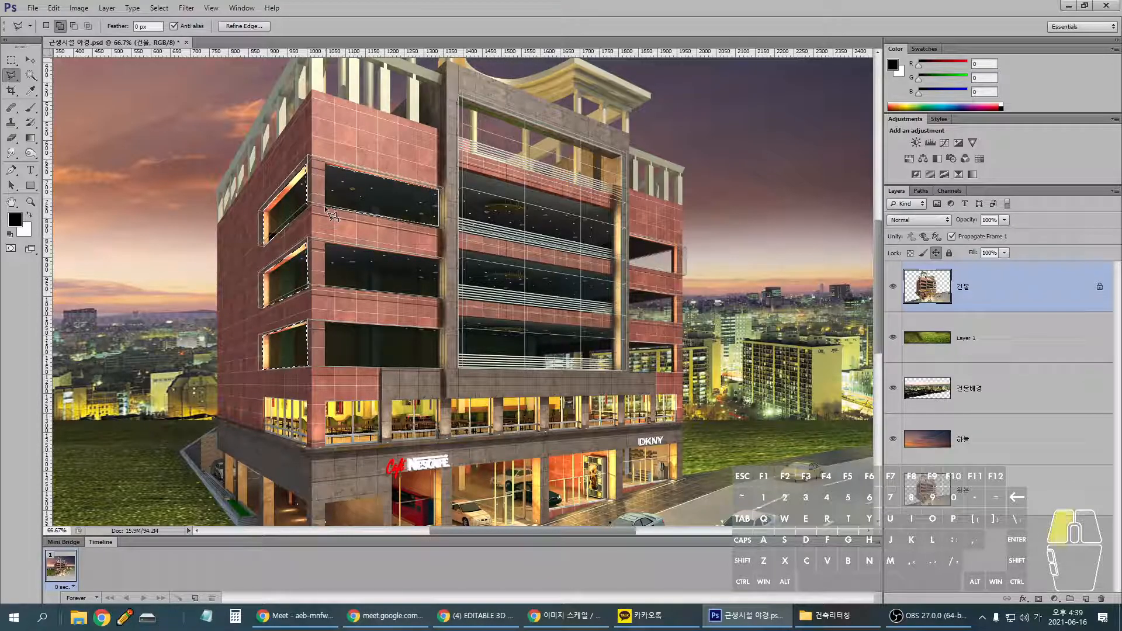
left_click(328, 168)
- Add the middle and lower dark windows of the front facade's left bay to the selection
left_click(326, 244)
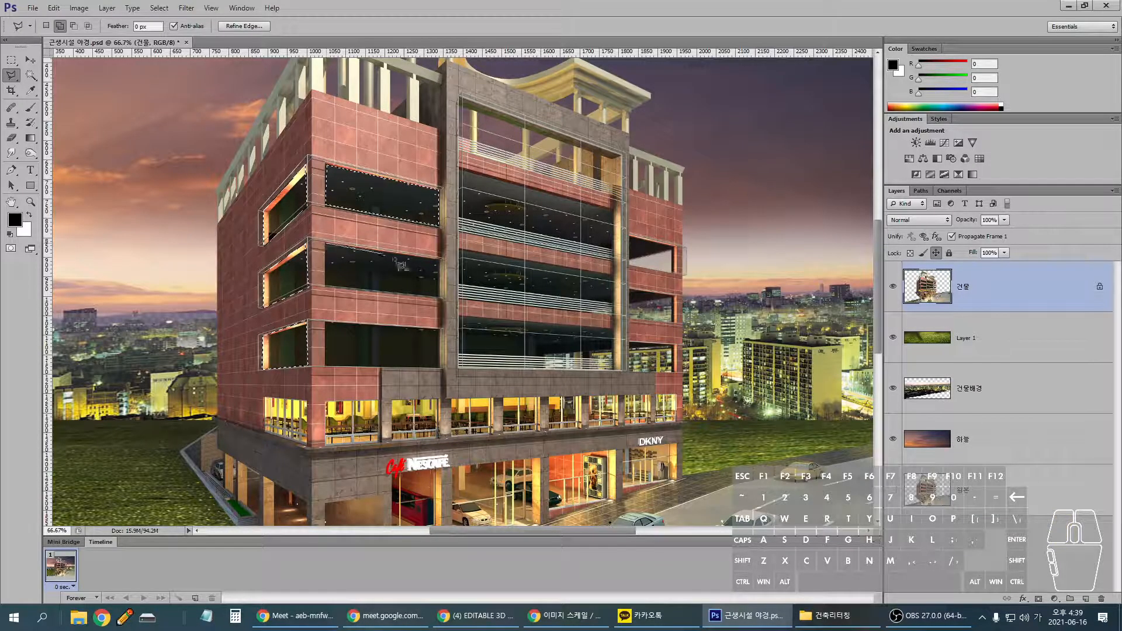
left_click(440, 297)
left_click(326, 291)
left_click(326, 245)
left_click(325, 322)
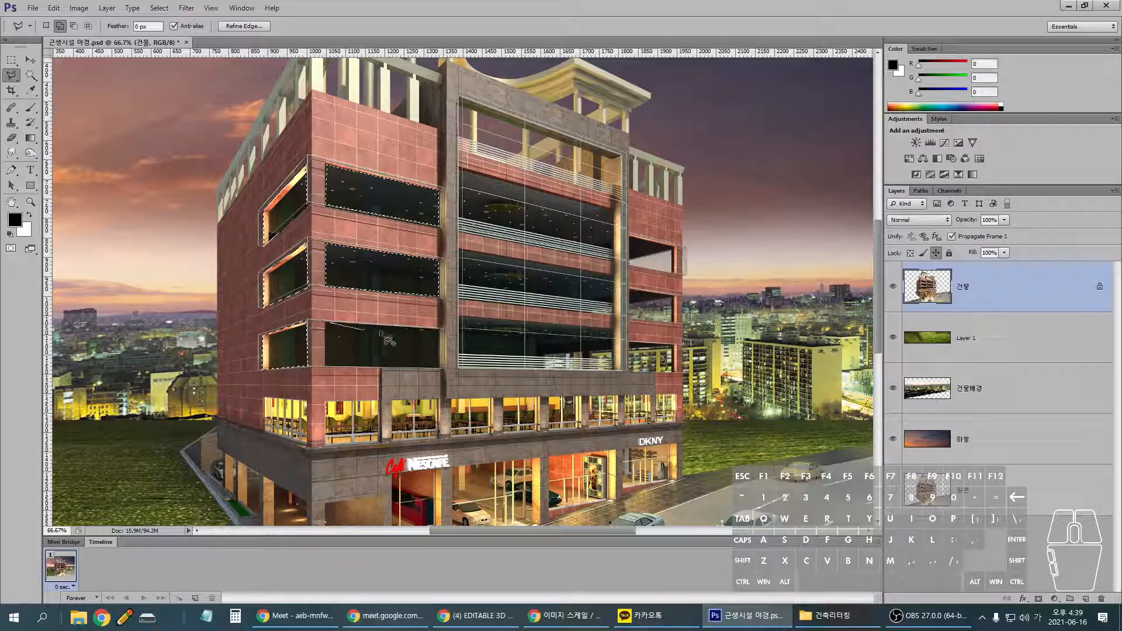
left_click(443, 329)
left_click(442, 368)
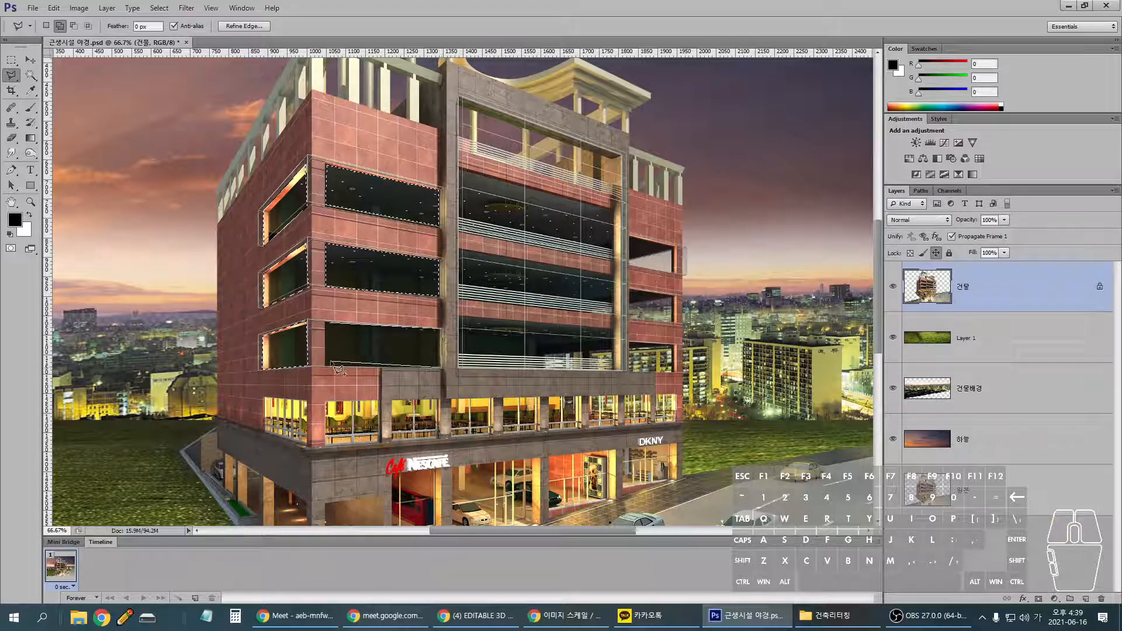
left_click(327, 323)
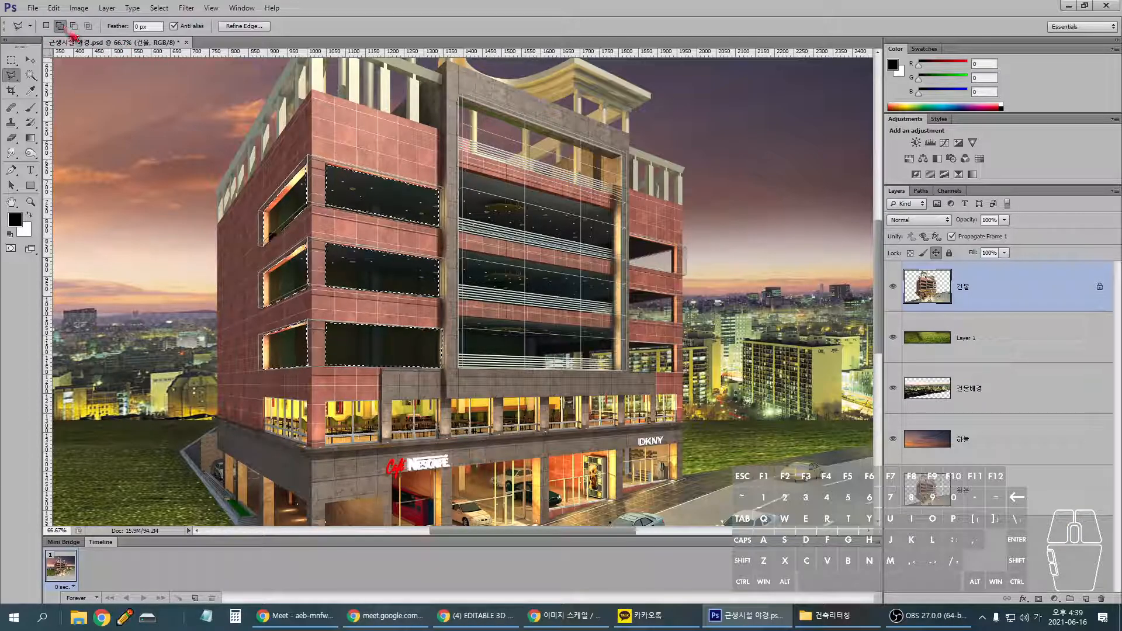
- Add the top dark window with its railing in the front facade's central bay to the selection
left_click(505, 188)
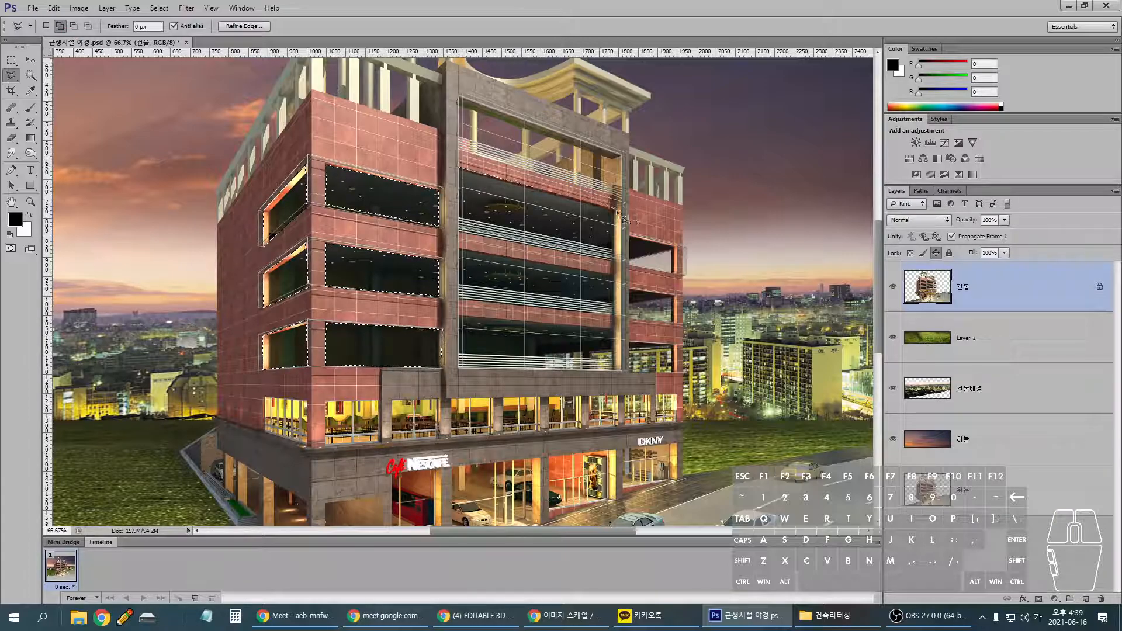
left_click(619, 209)
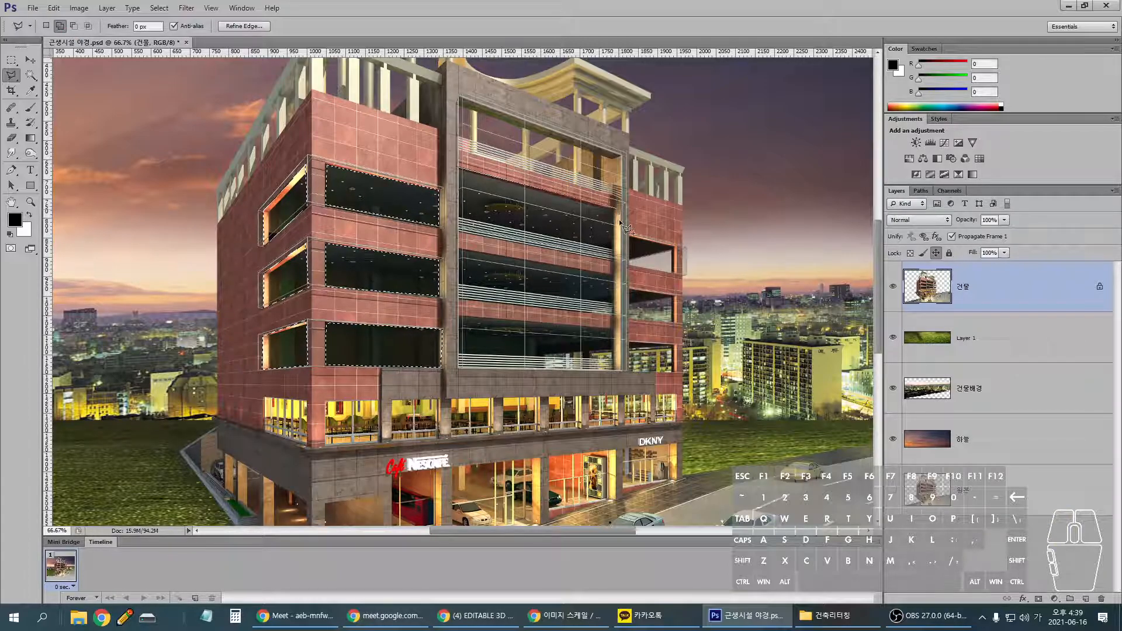
left_click(619, 258)
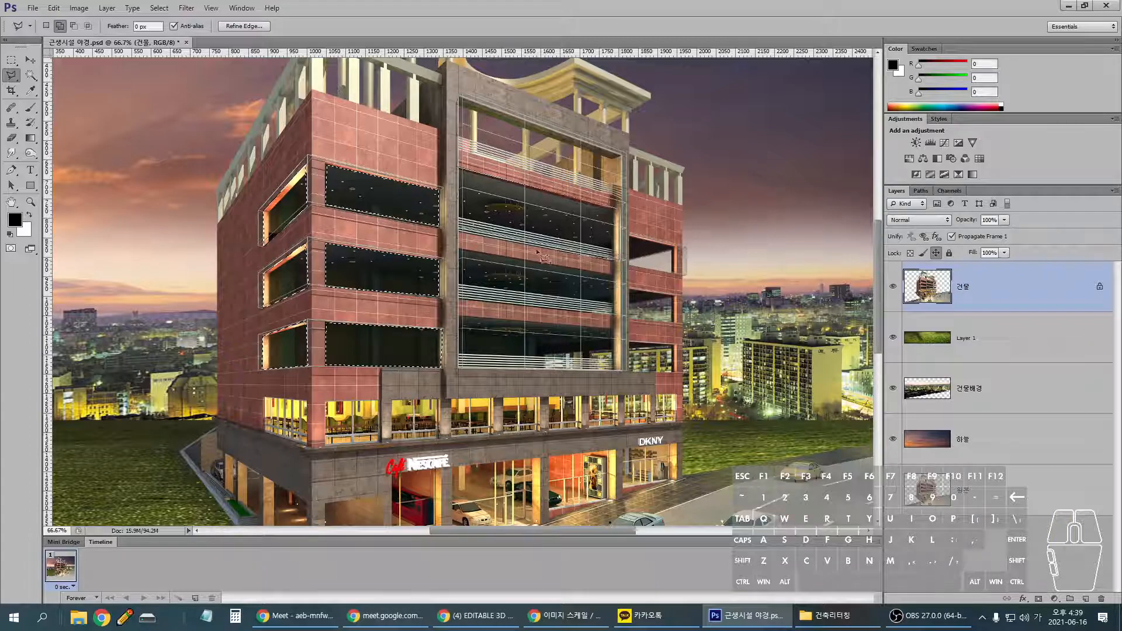
left_click(459, 242)
left_click(462, 171)
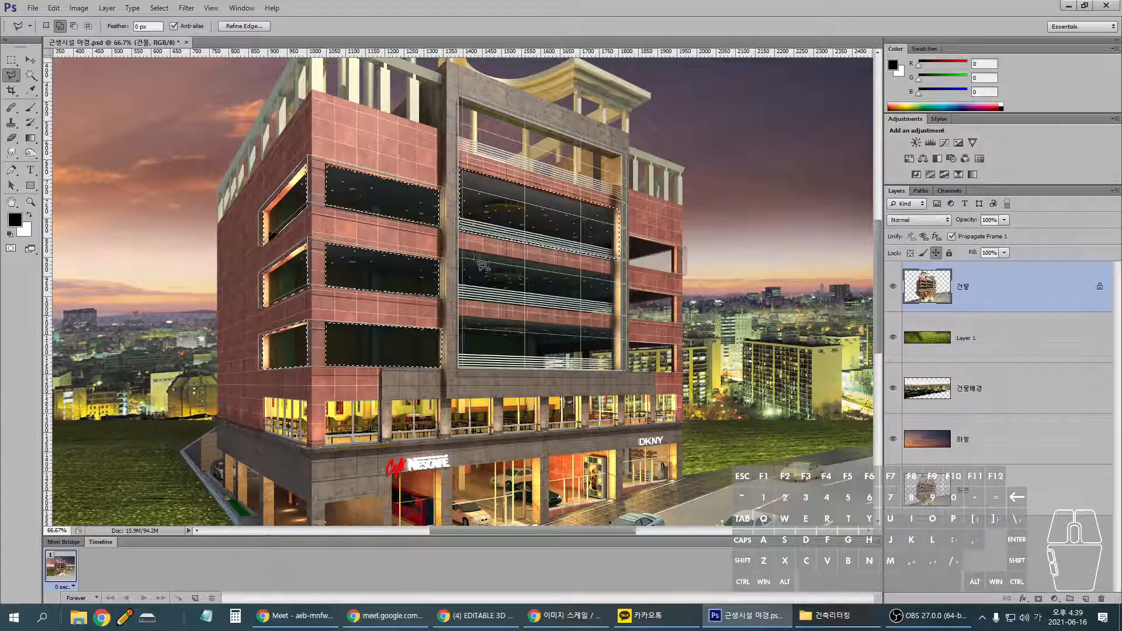
- Add the middle and lower windows with railings in the central bay to the selection
left_click(618, 275)
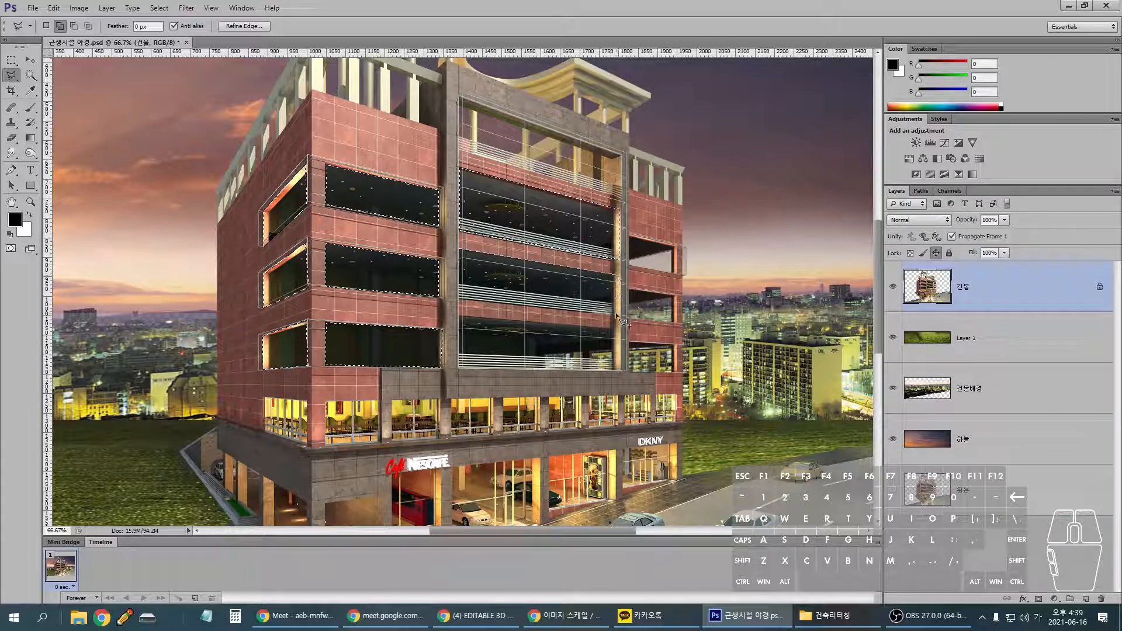
left_click(621, 301)
left_click(619, 312)
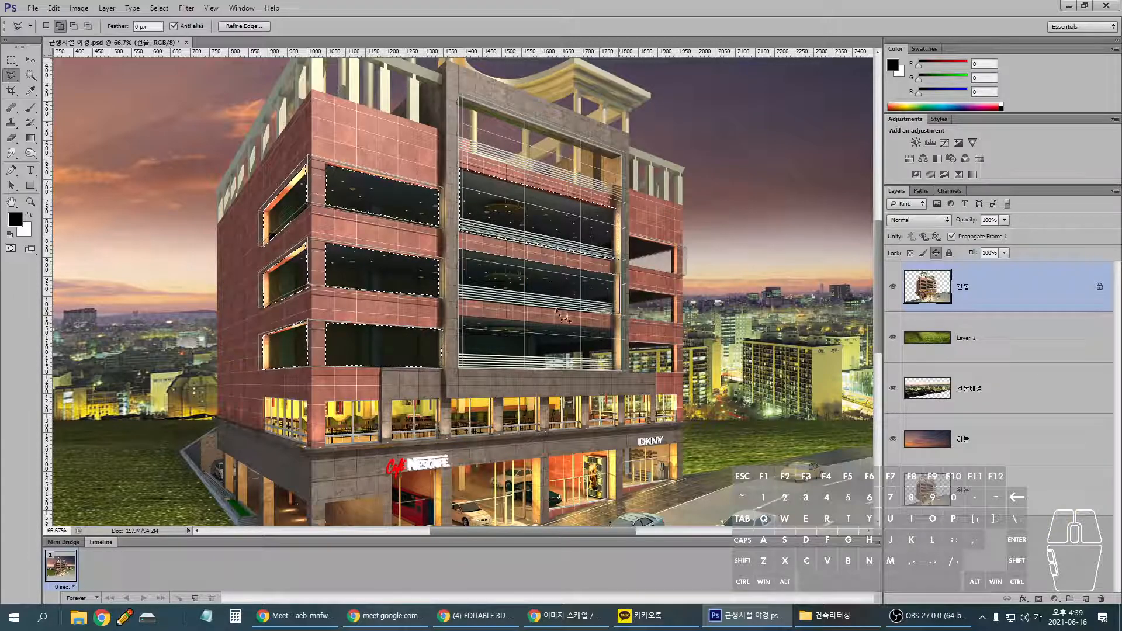
left_click(466, 305)
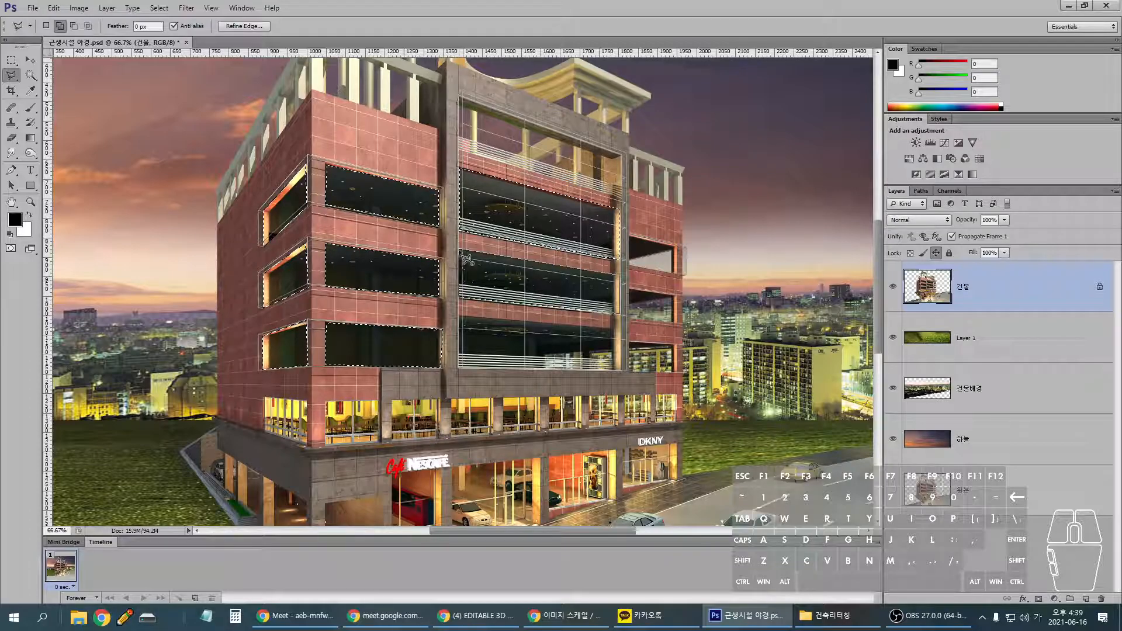
left_click(464, 252)
left_click(459, 318)
left_click(618, 328)
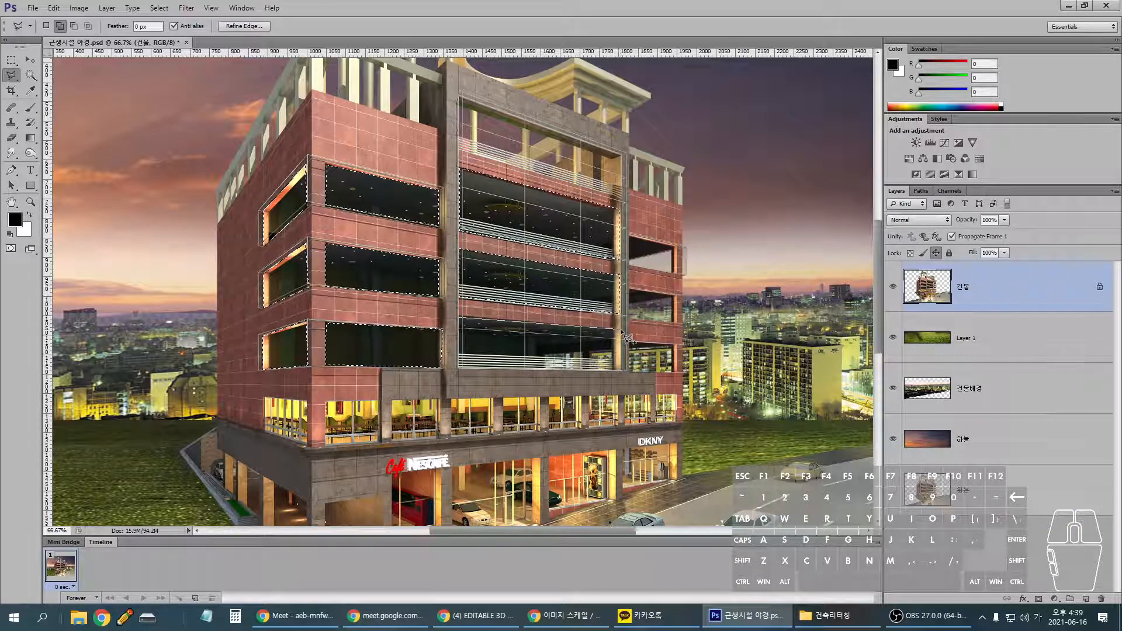
left_click(620, 369)
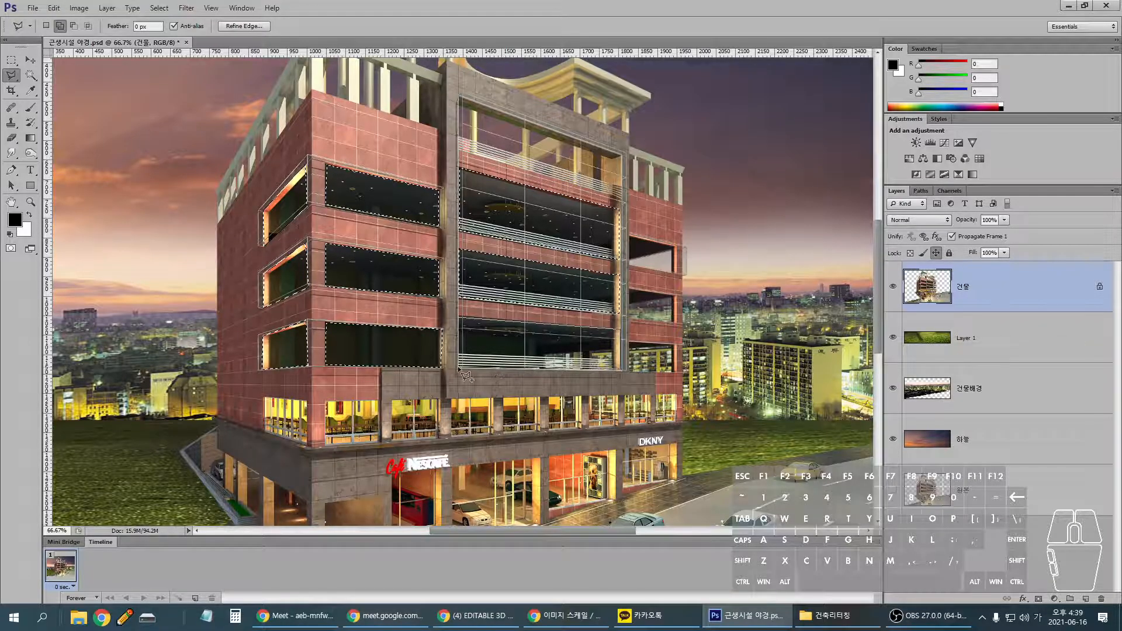
left_click(461, 321)
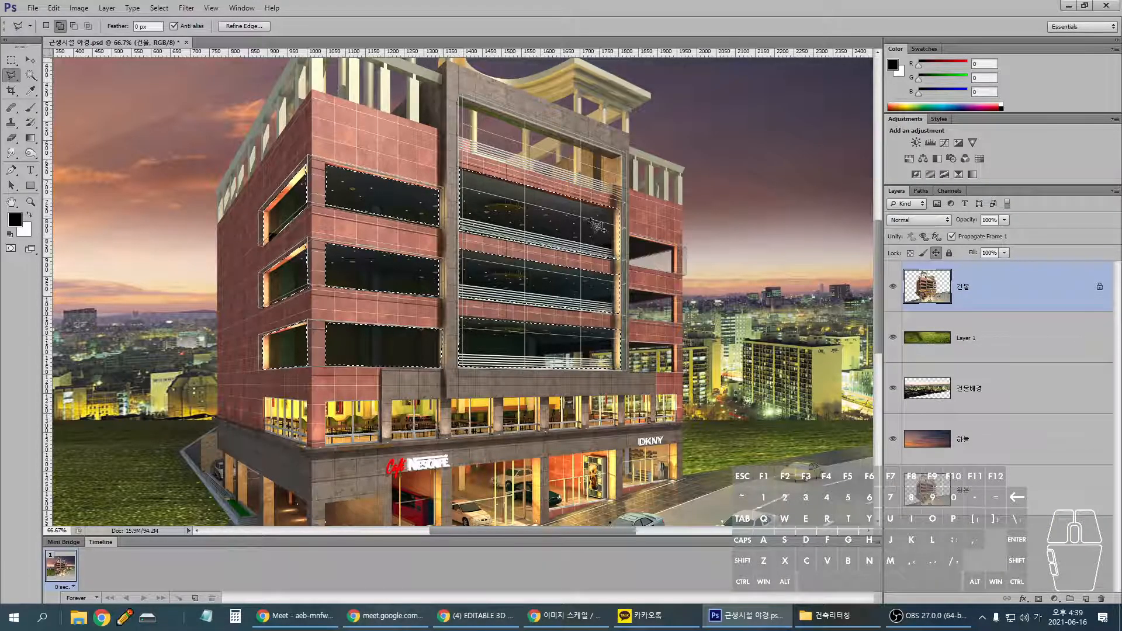
- Add the top window of the narrow bay at the building's right end to the selection
left_click(637, 245)
left_click(676, 247)
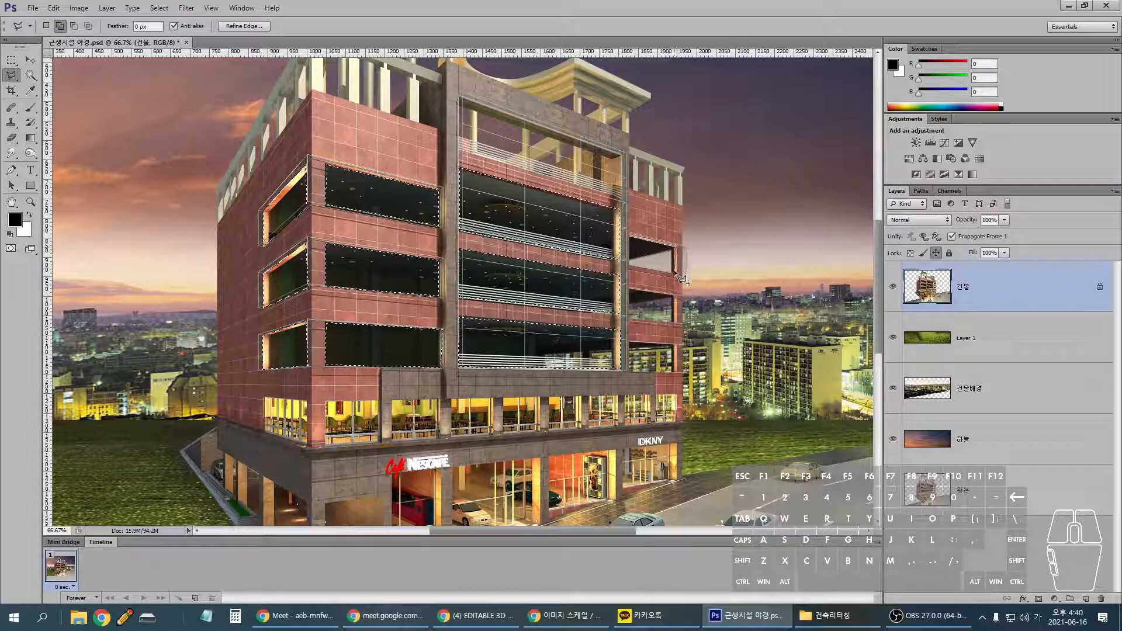
left_click(675, 273)
left_click(629, 265)
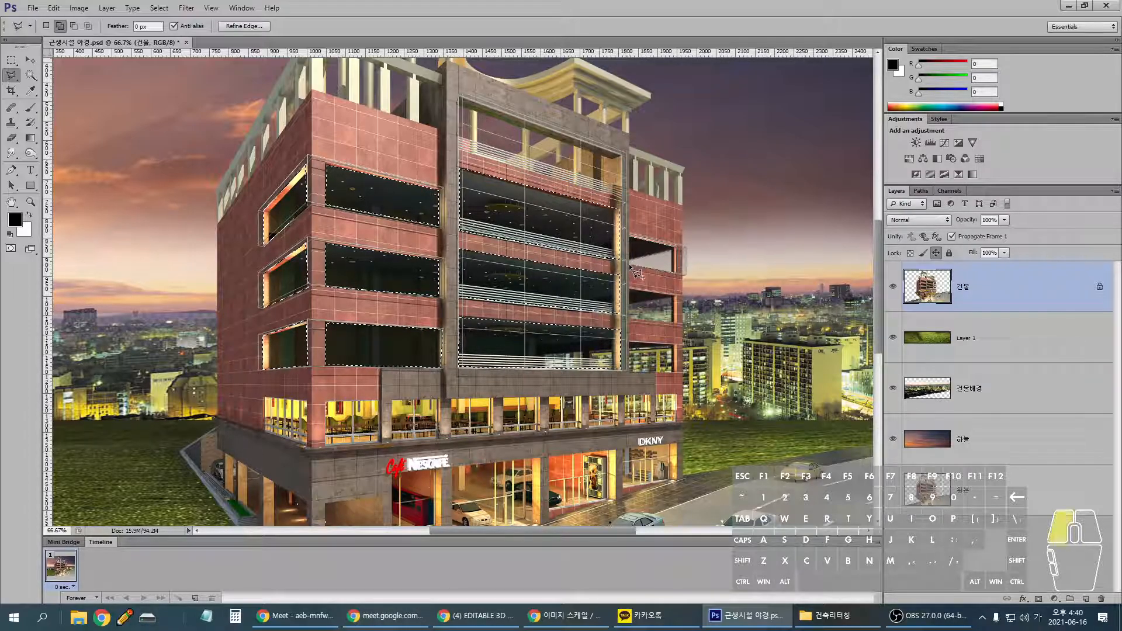
left_click(637, 246)
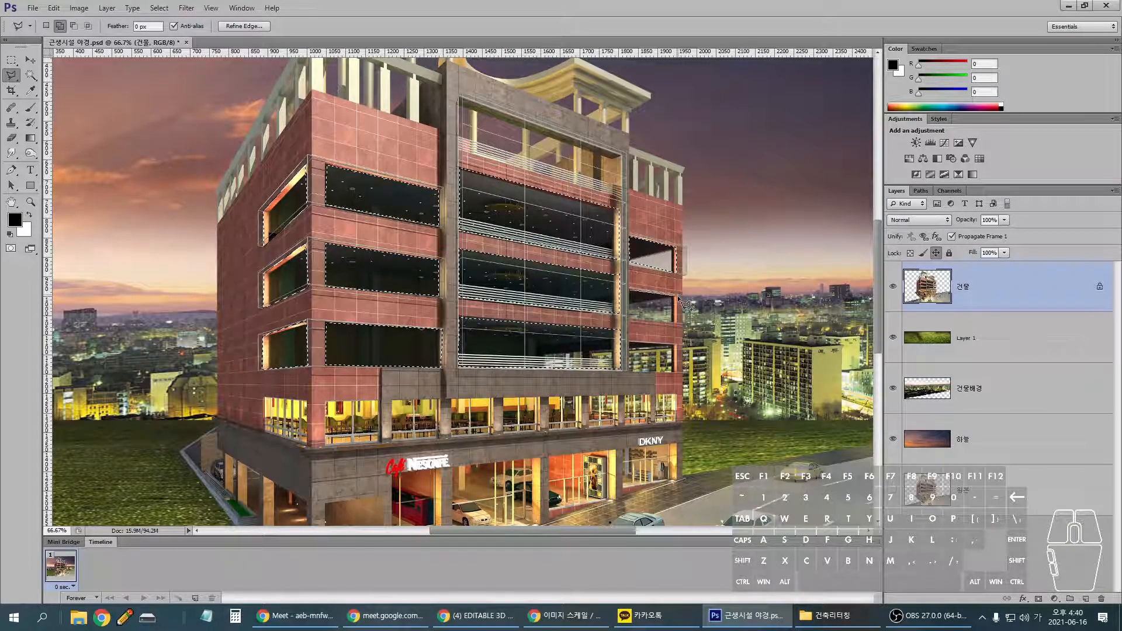
- Add the middle and lower windows of the right-end bay to the selection
left_click(675, 321)
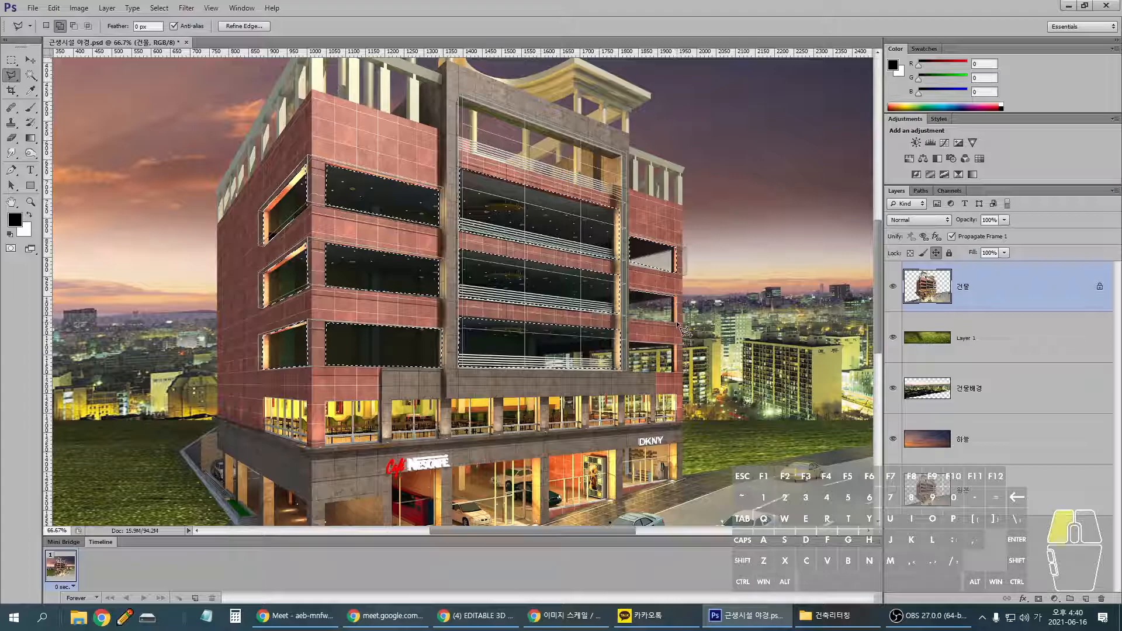
left_click(628, 319)
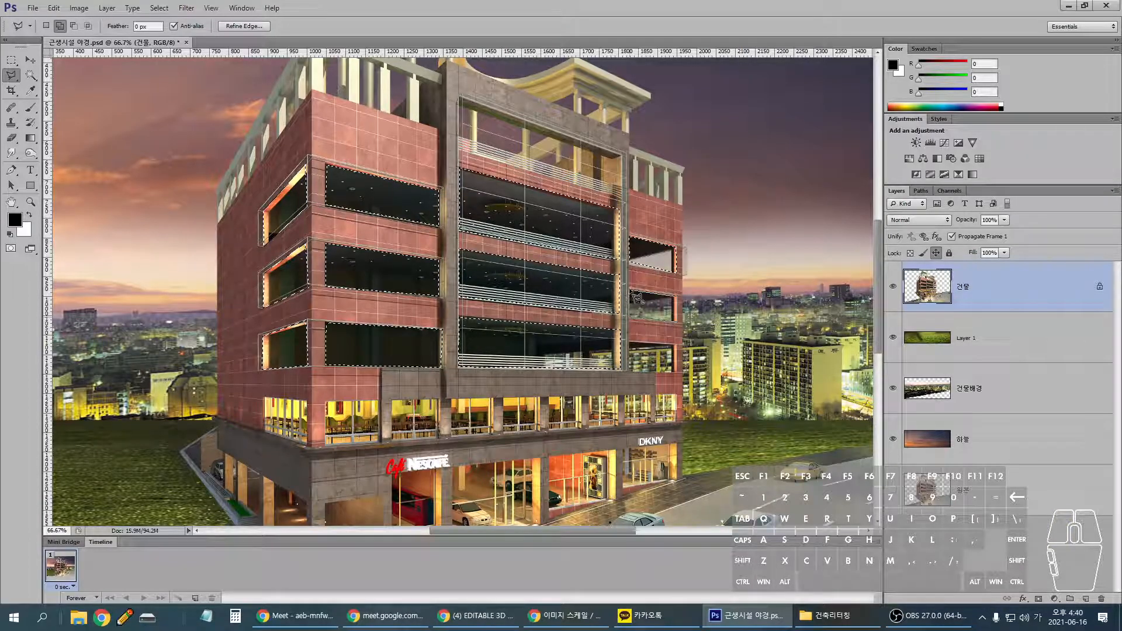
left_click(630, 290)
left_click(629, 343)
left_click(680, 352)
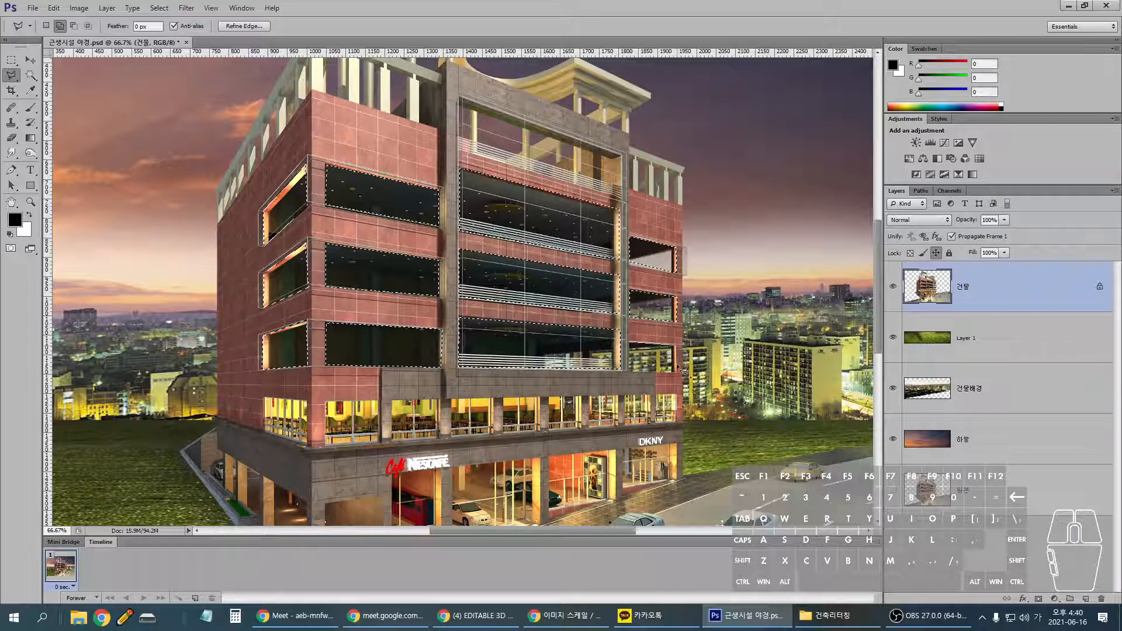
left_click(677, 373)
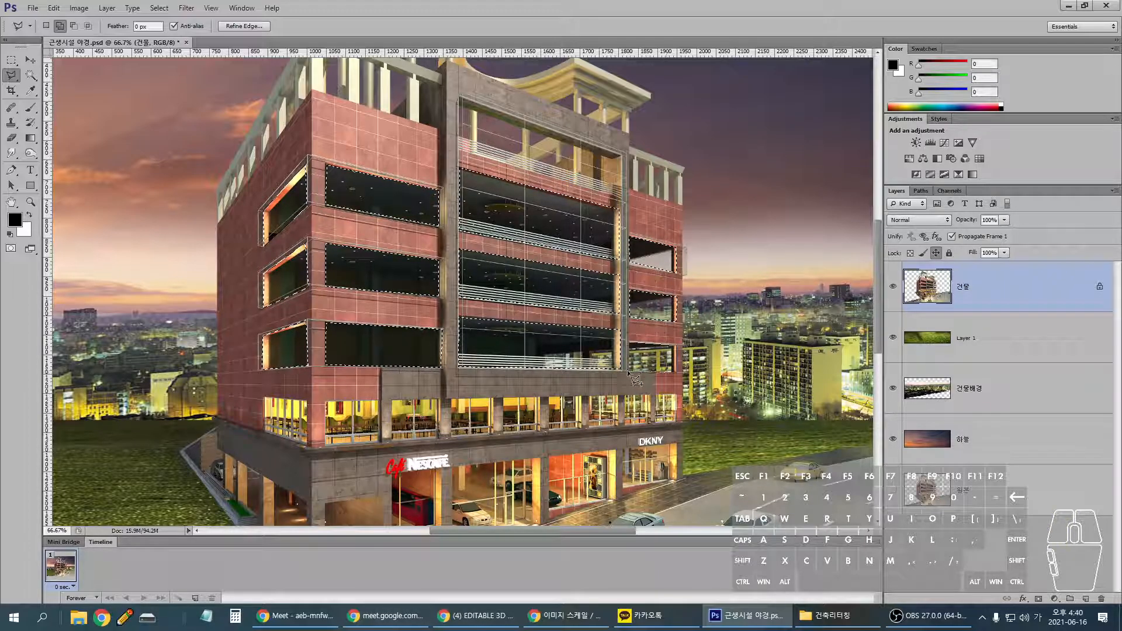
left_click(632, 346)
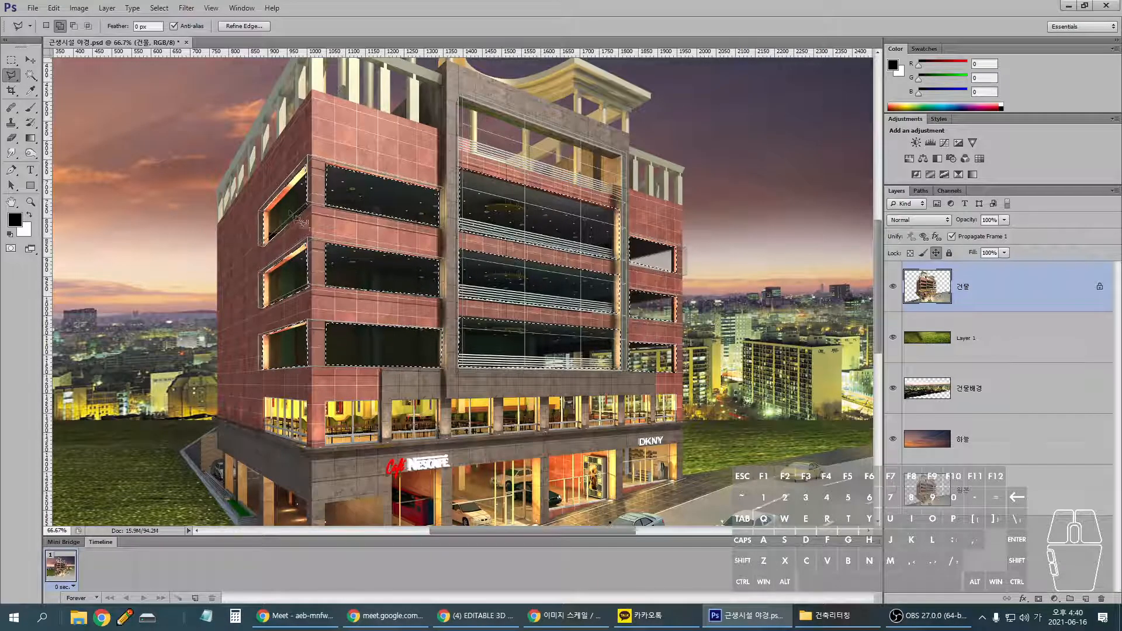
left_click(302, 260)
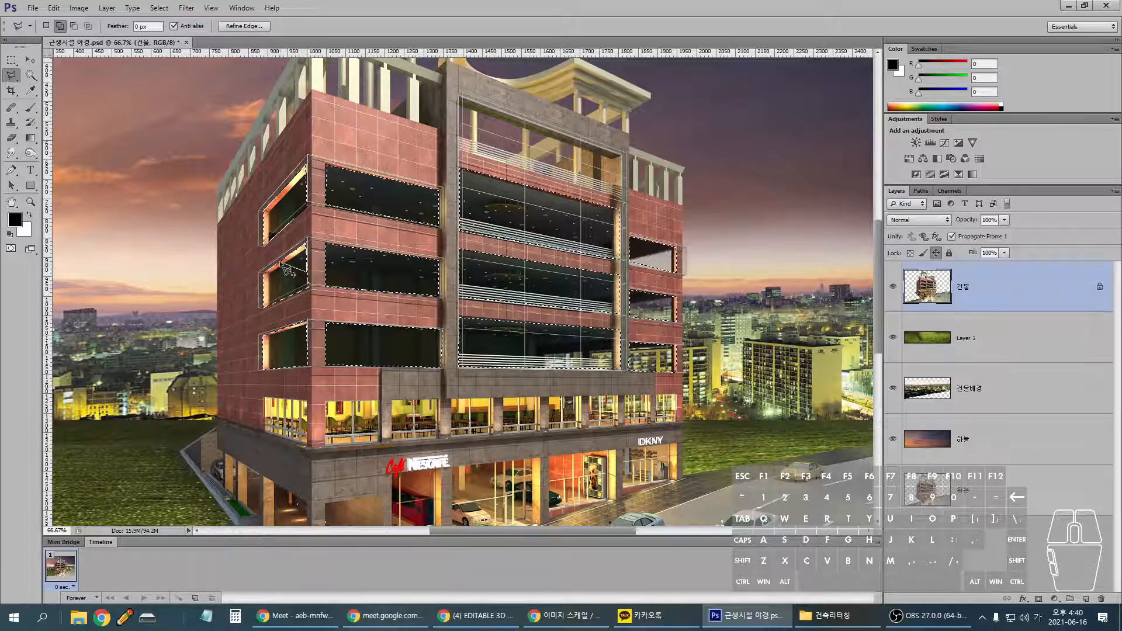
left_click(297, 262, "ctrl")
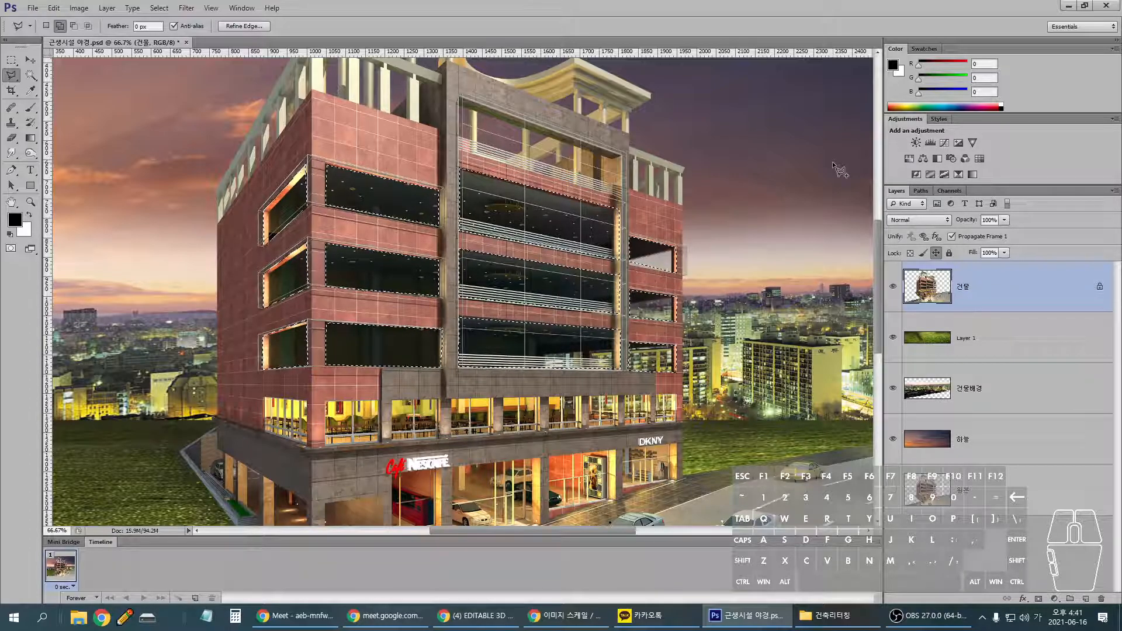
left_click(1004, 282)
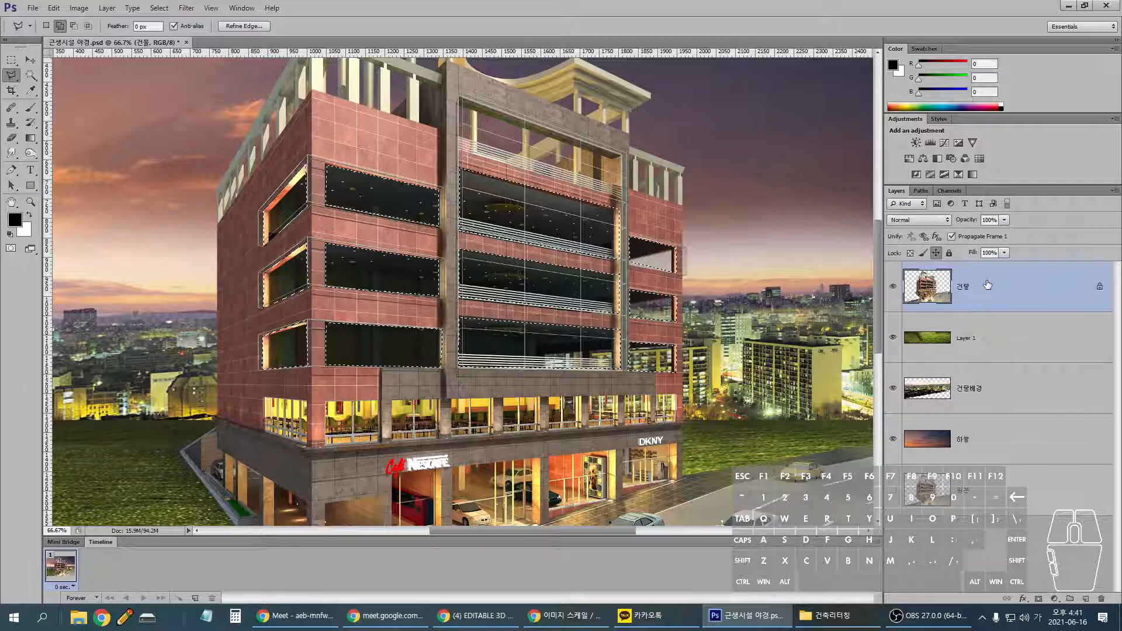
- Copy the selected windows onto two new stacked layers and set both layers' blend mode to Screen
key("ctrl+j")
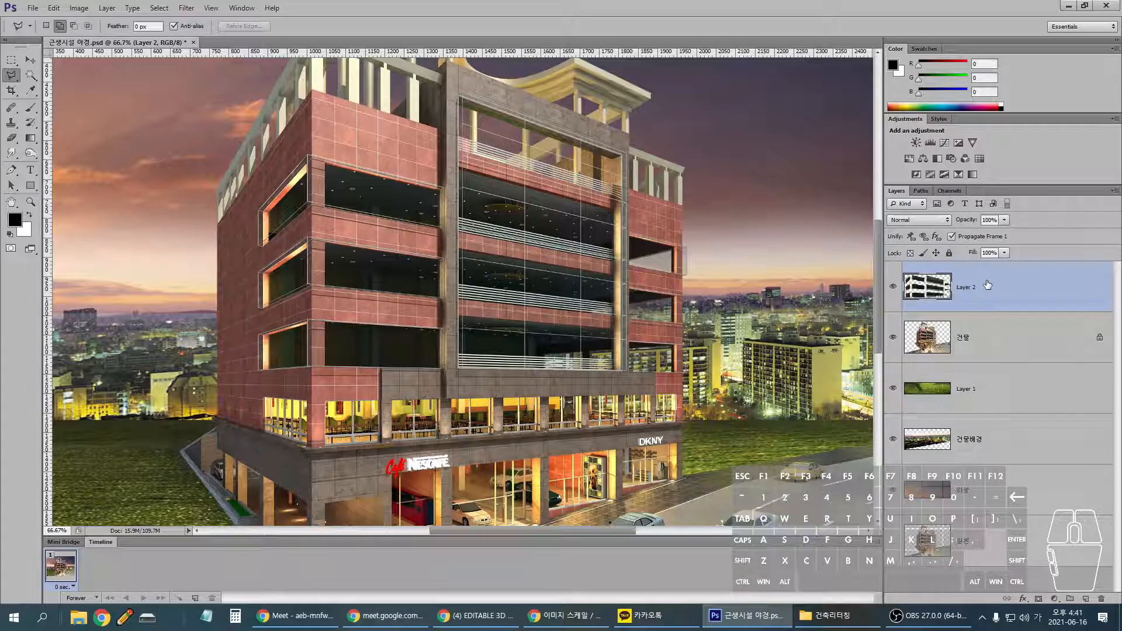
key("ctrl+j")
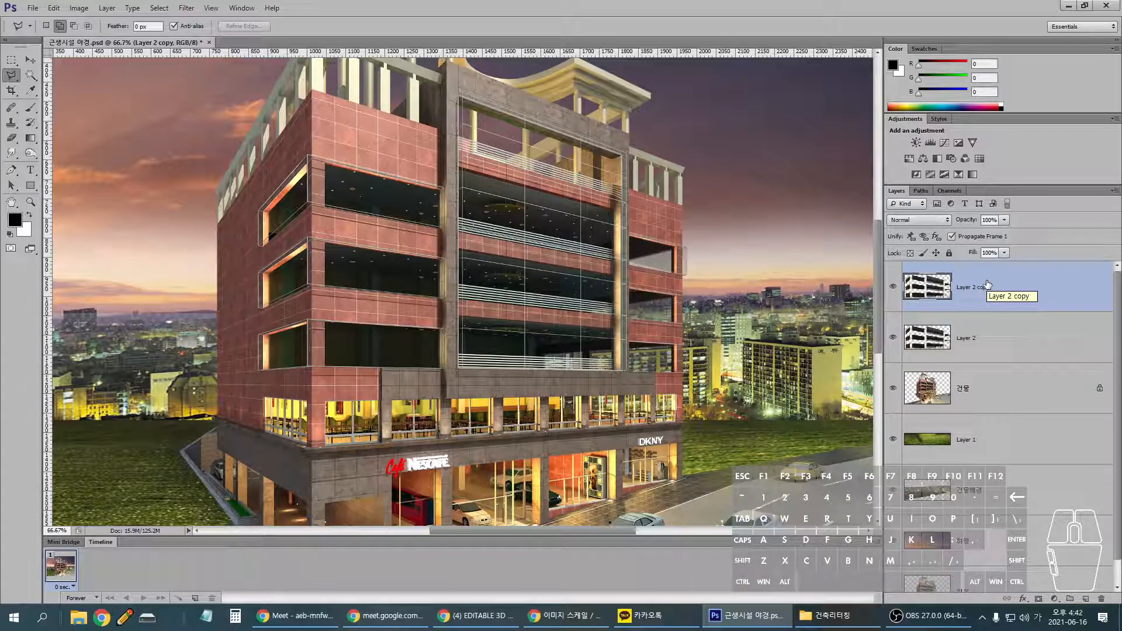
left_click(932, 219)
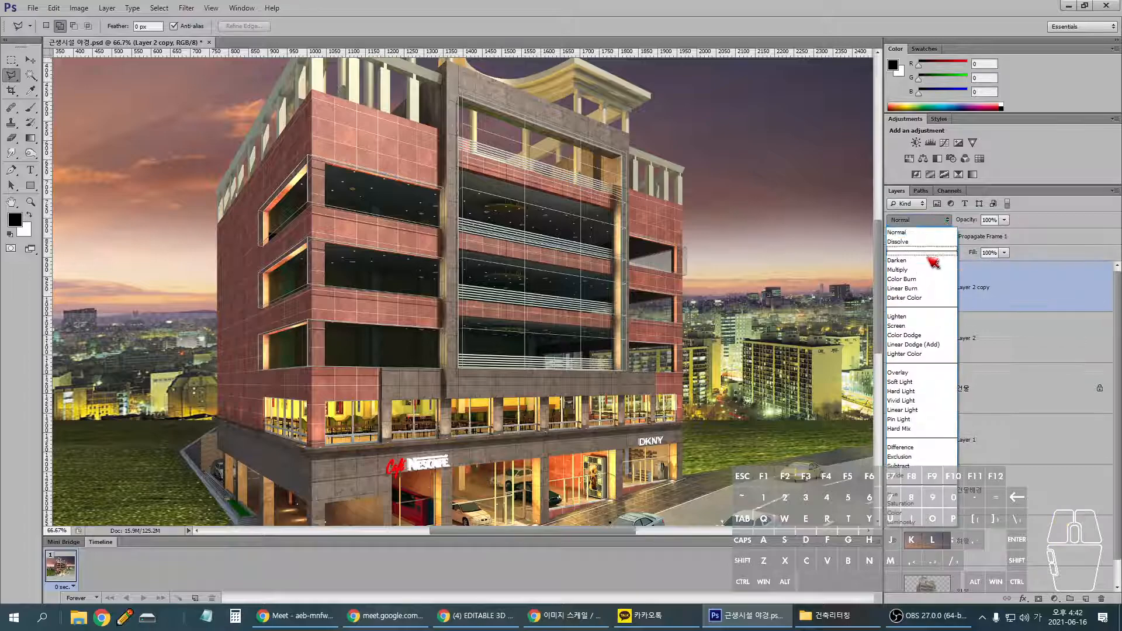
left_click(929, 325)
left_click(929, 330)
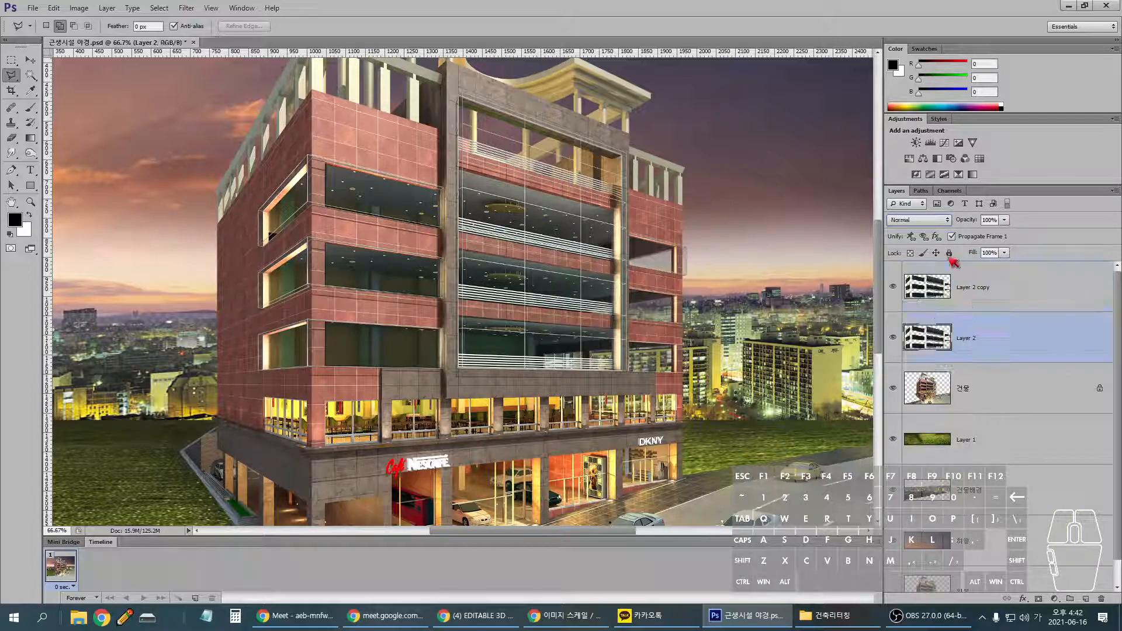
left_click(934, 220)
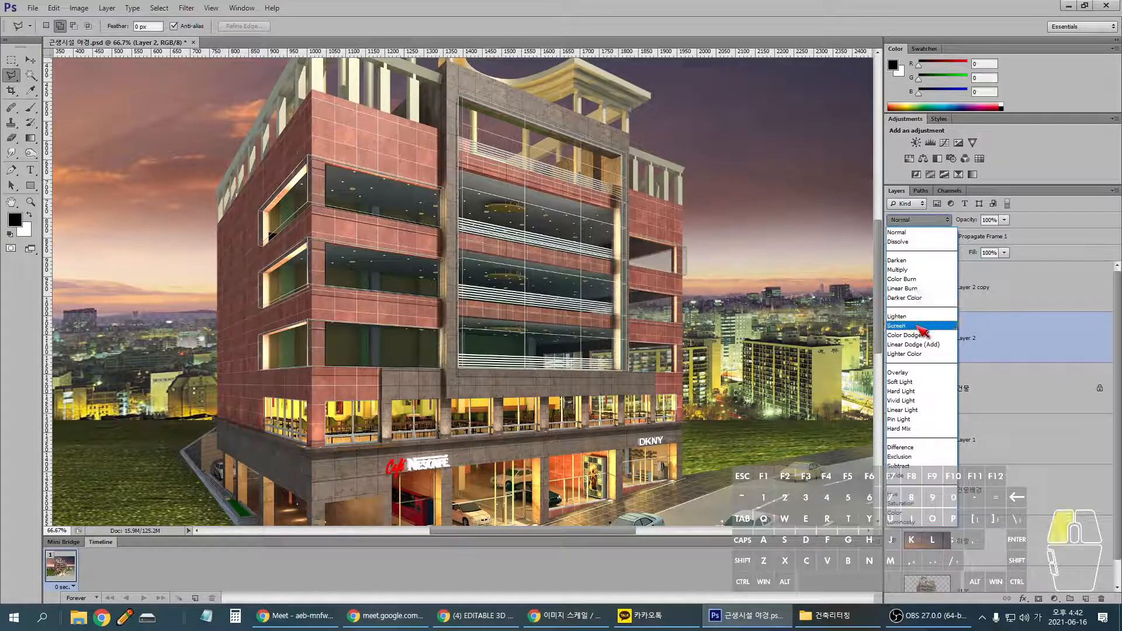
left_click(920, 326)
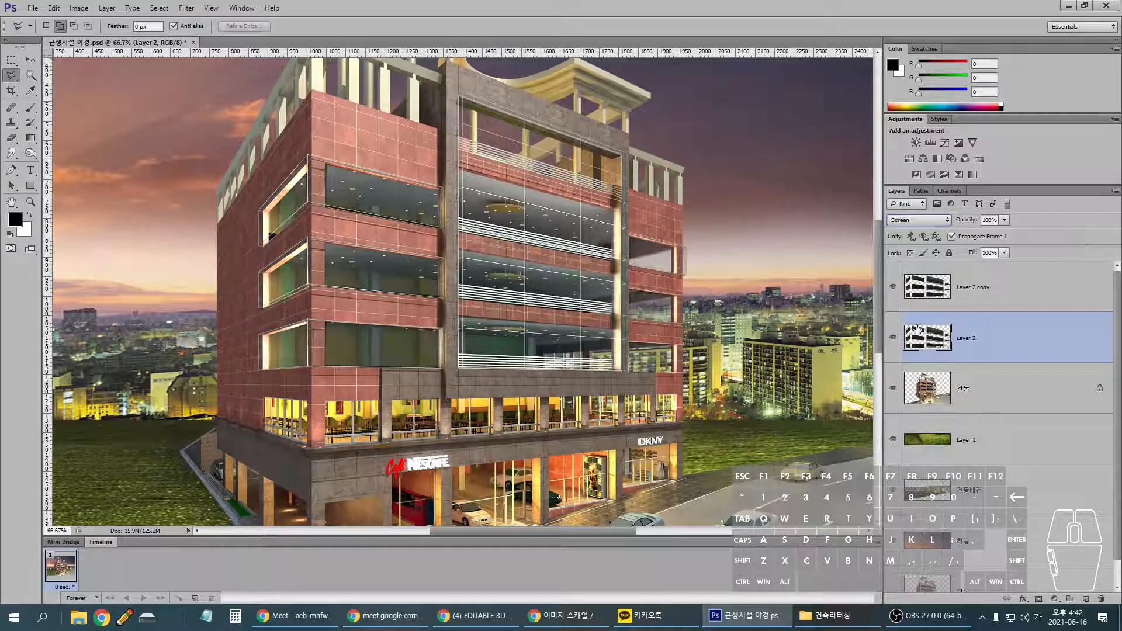
- Compare the facade with and without the two Screen window layers by switching their visibility
left_click(892, 286)
left_click(892, 338)
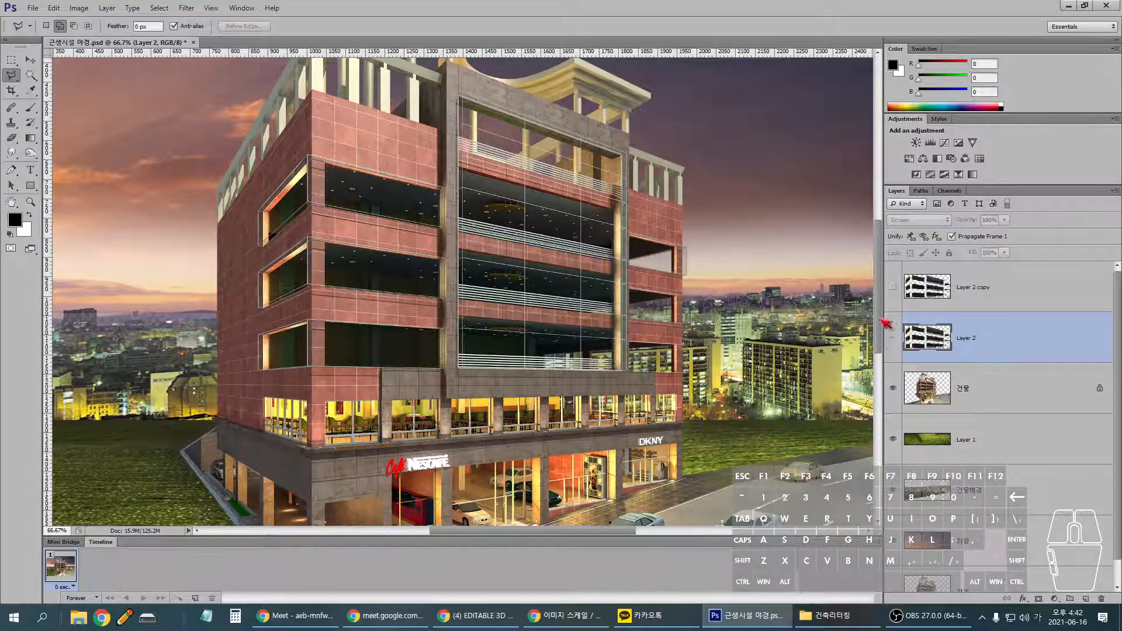
left_click(892, 287)
left_click(892, 338)
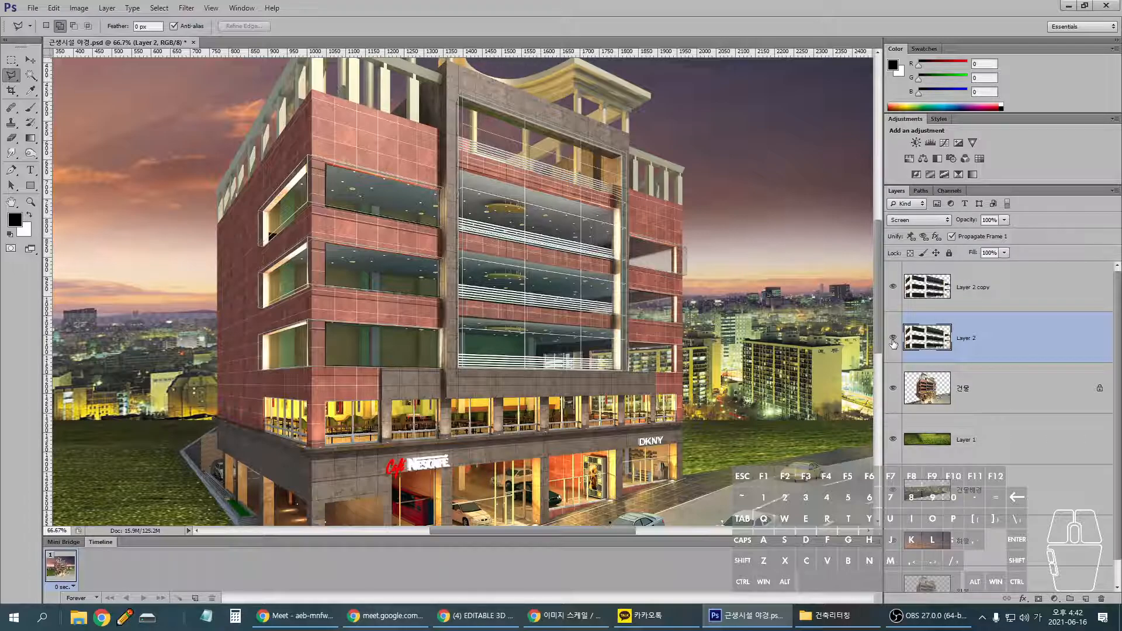
- Duplicate the Layer 2 copy layer, leaving only the duplicate visible by hiding the two window layers and the building layer below it
left_click(926, 298)
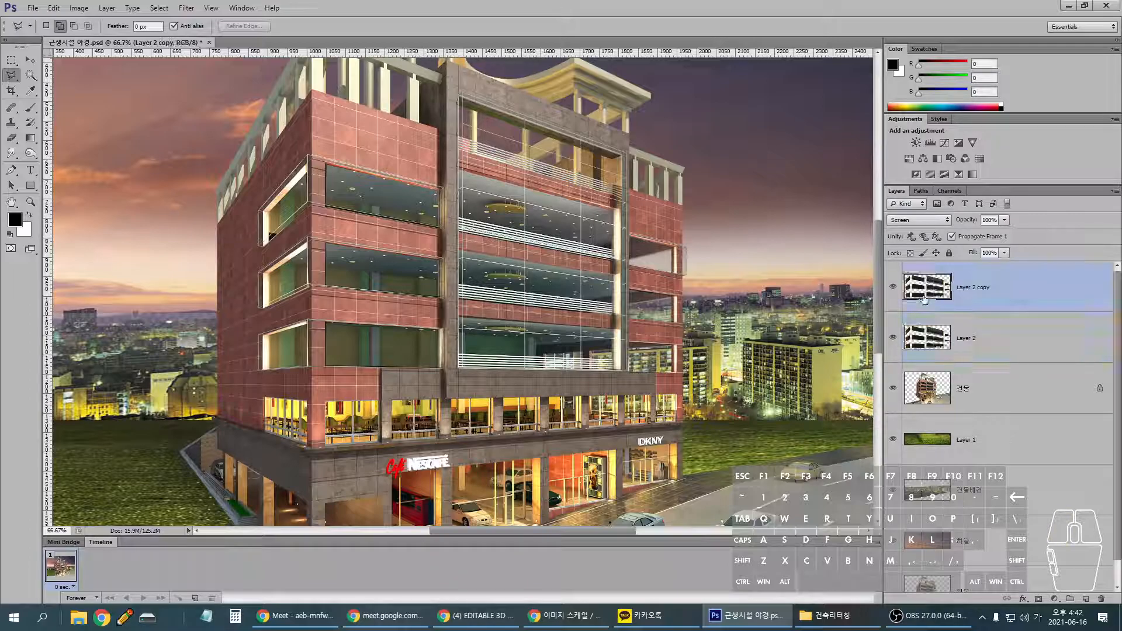
key("ctrl")
key("ctrl+j")
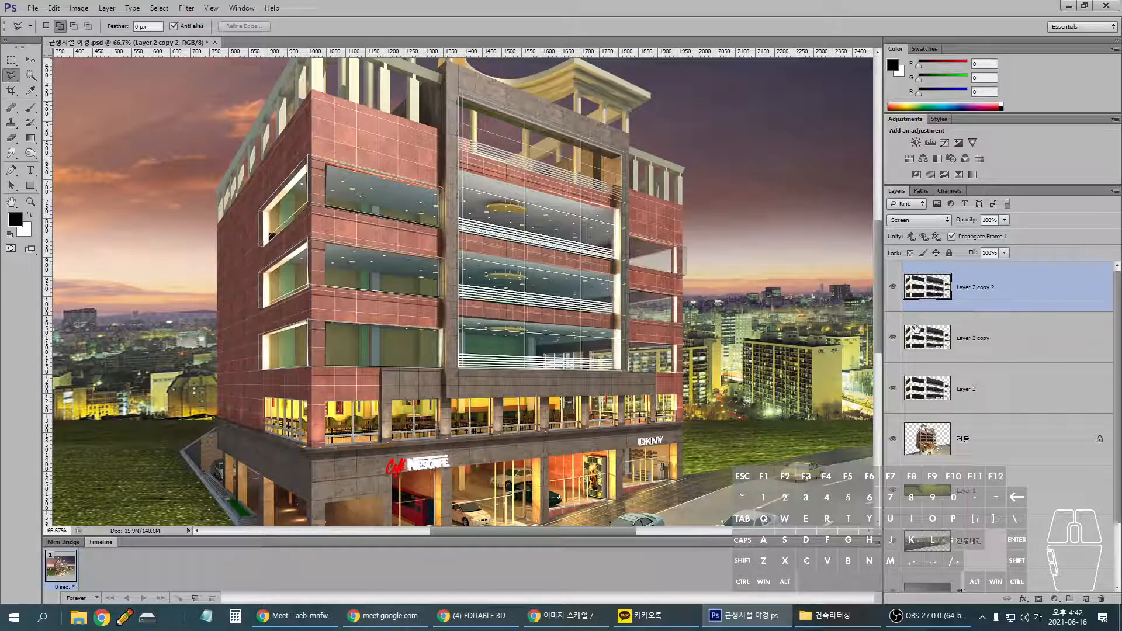
left_click(892, 337)
left_click(892, 387)
left_click(892, 337)
left_click(892, 388)
left_click(892, 338)
left_click(892, 388)
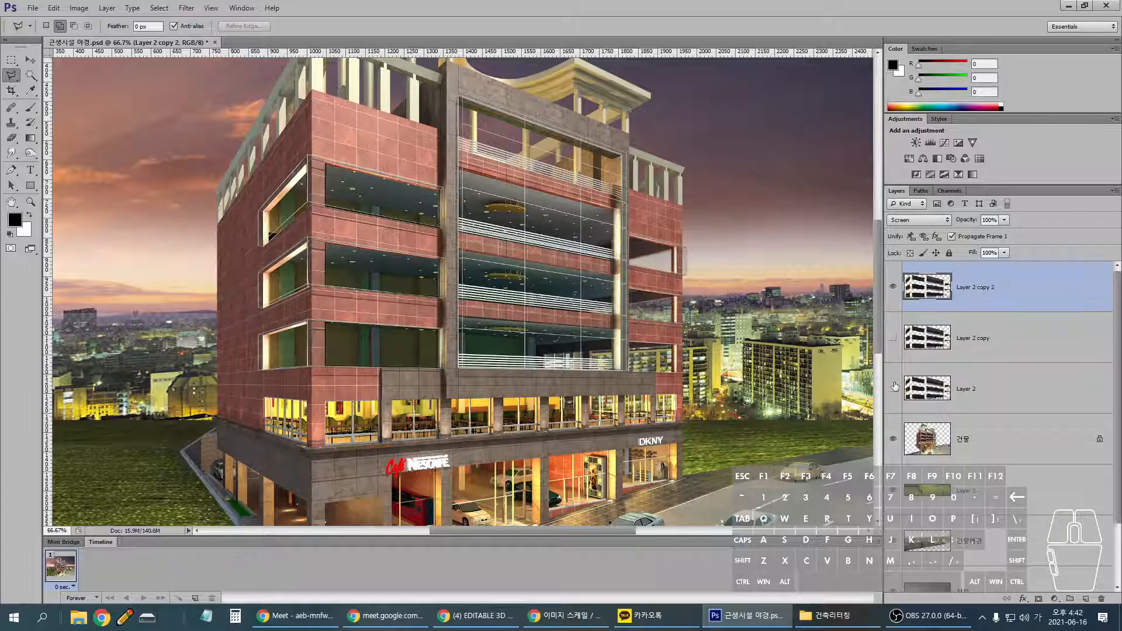
left_click(892, 439)
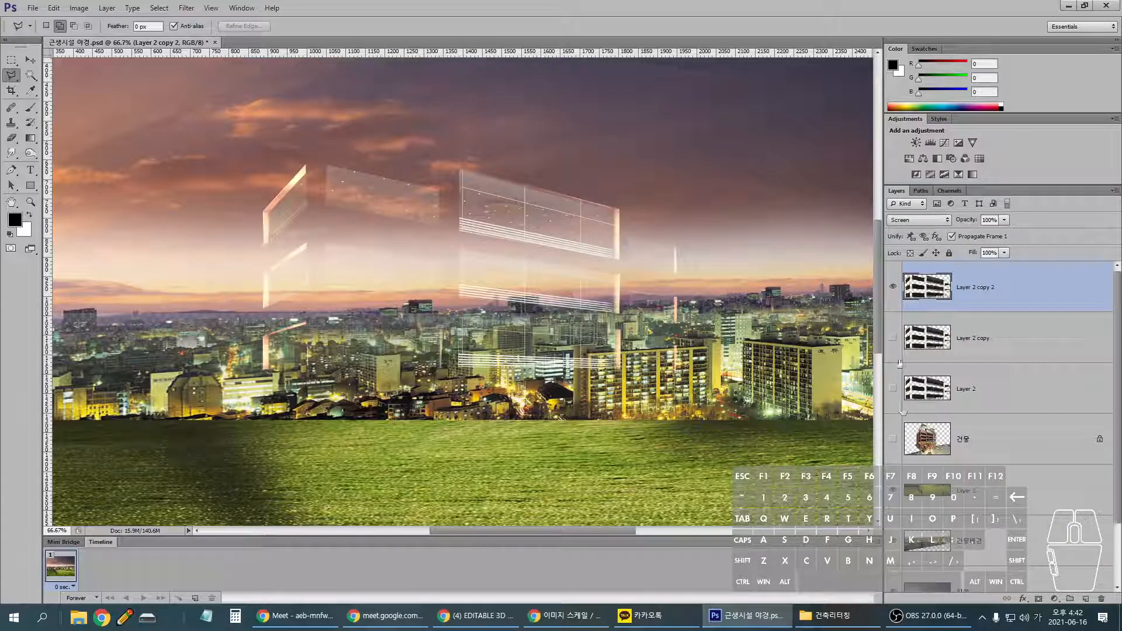
left_click(892, 287)
left_click(893, 287)
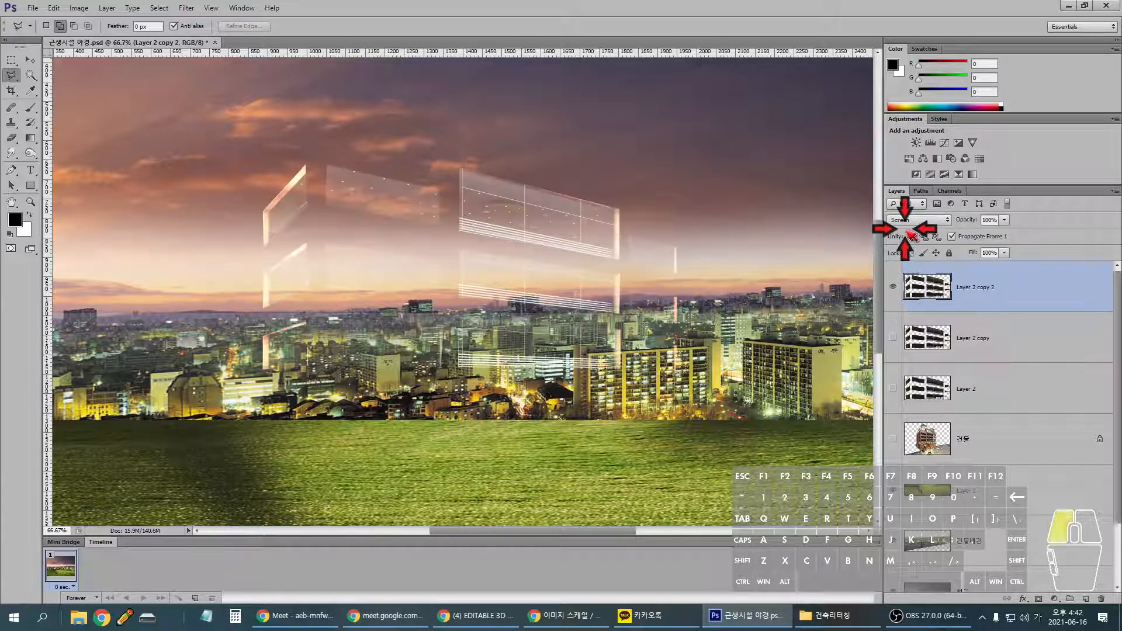
- Set the blend mode of Layer 2 copy 2 to Normal and check its window cutouts against the background
left_click(915, 219)
left_click(906, 212)
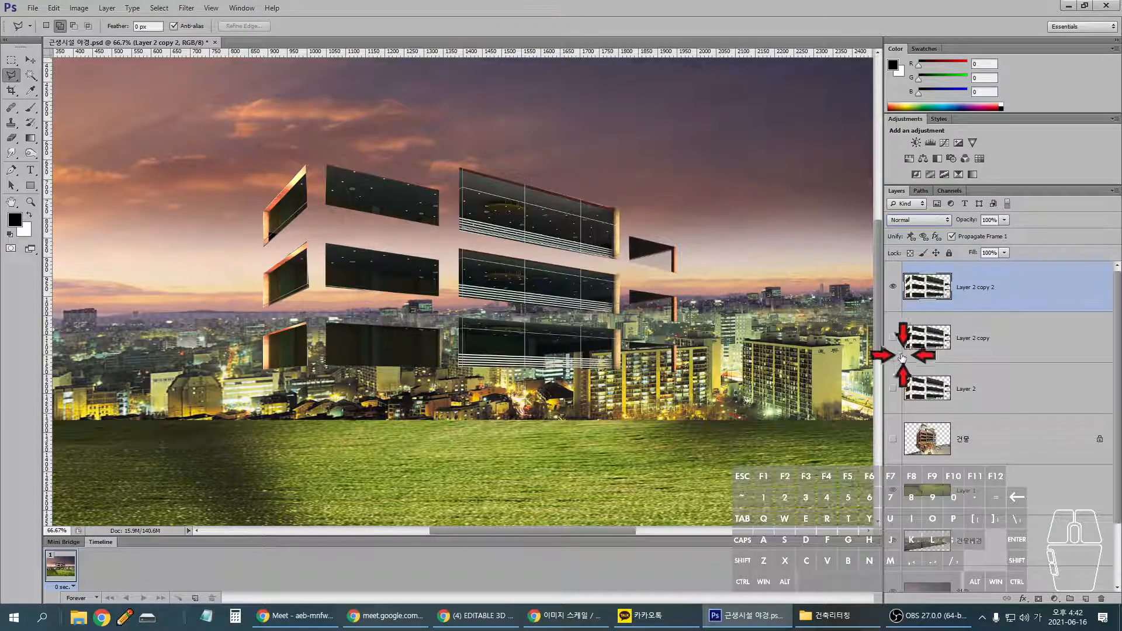
left_click(893, 287)
left_click(894, 287)
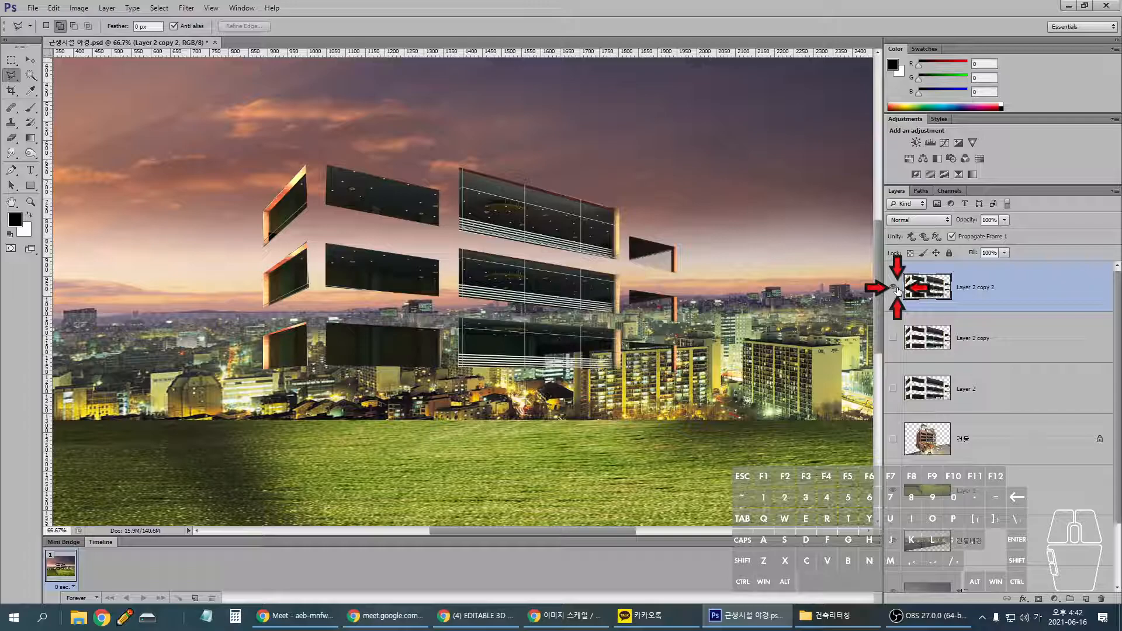
- Turn the top window layer white with Hue/Saturation Lightness +100 and show the hidden window and building layers again
key("ctrl+u")
left_click_drag(682, 506, 793, 422)
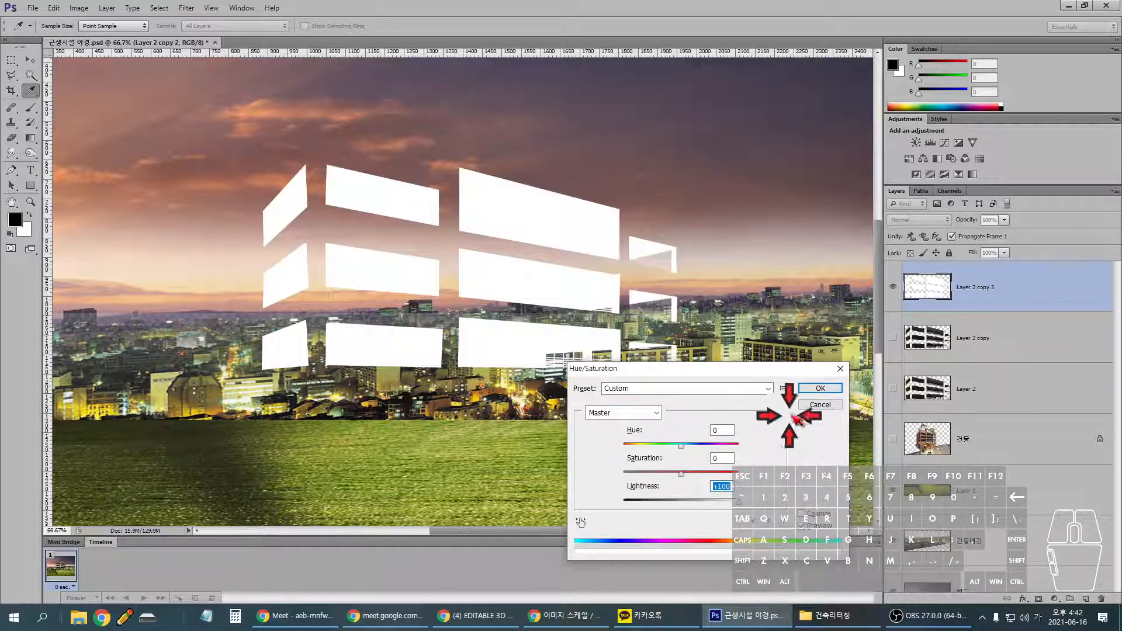
left_click(821, 388)
key("l")
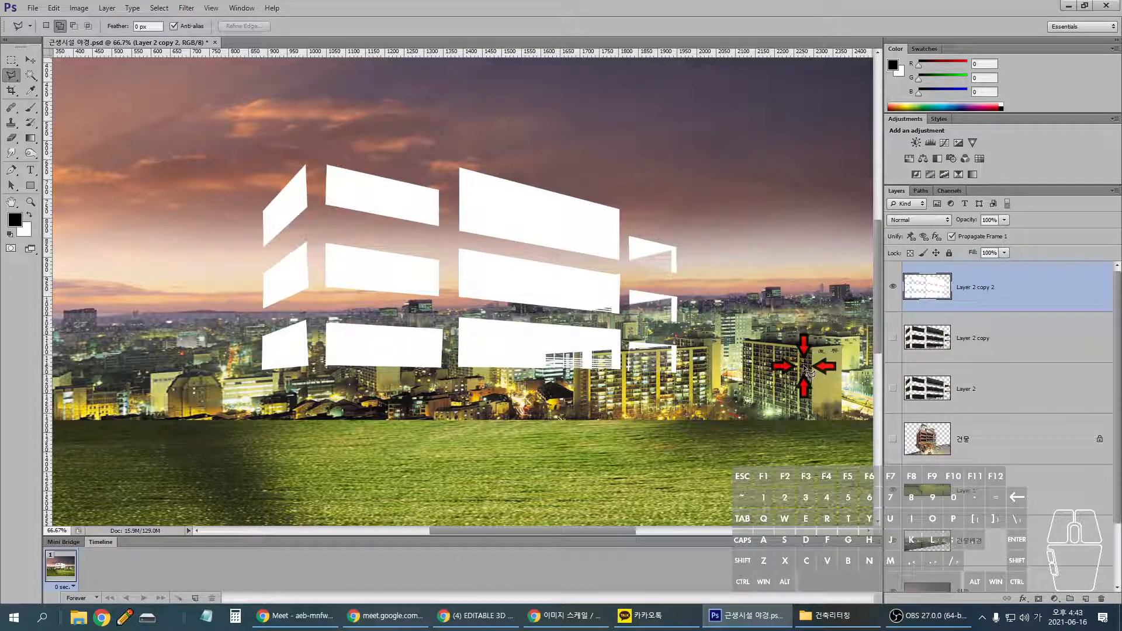
left_click_drag(892, 337, 894, 435)
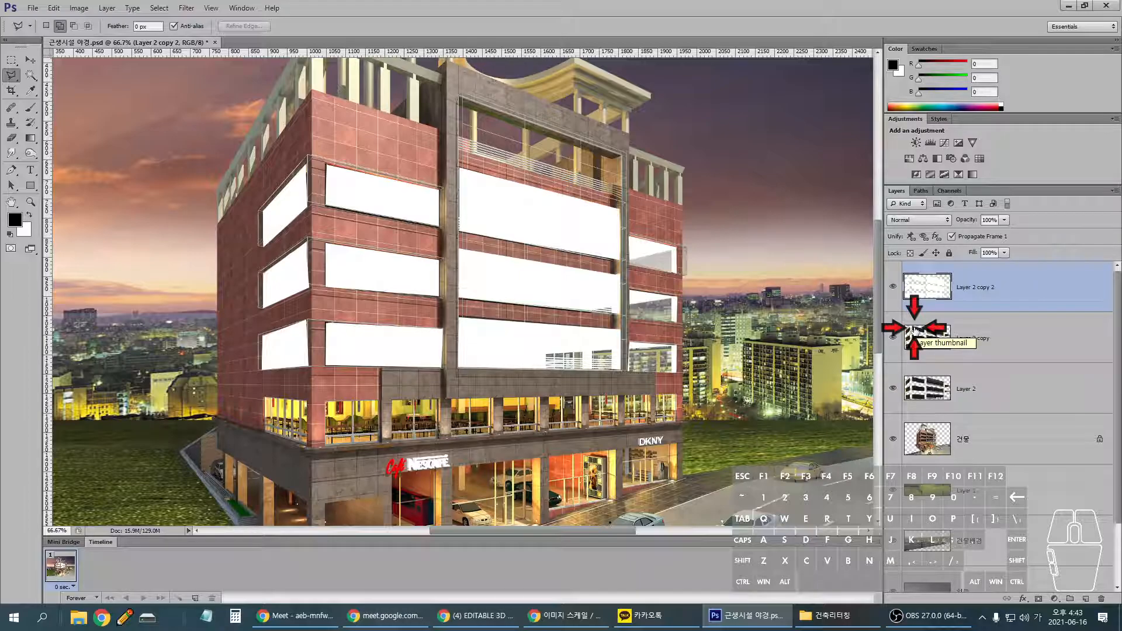
left_click_drag(931, 301, 1100, 599)
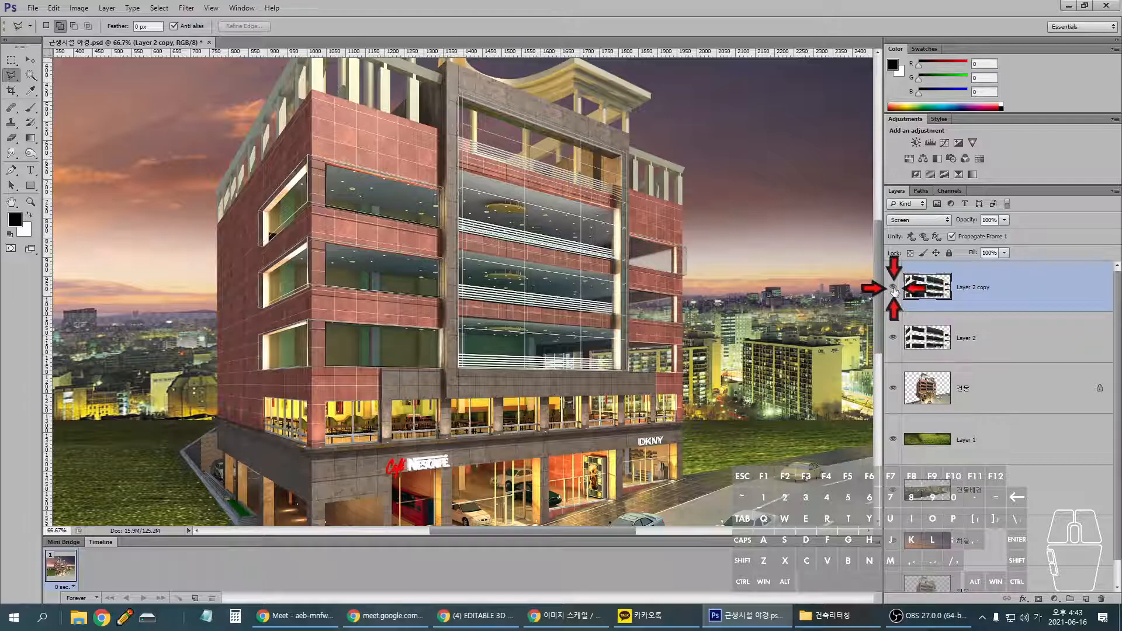
left_click(937, 292, "ctrl")
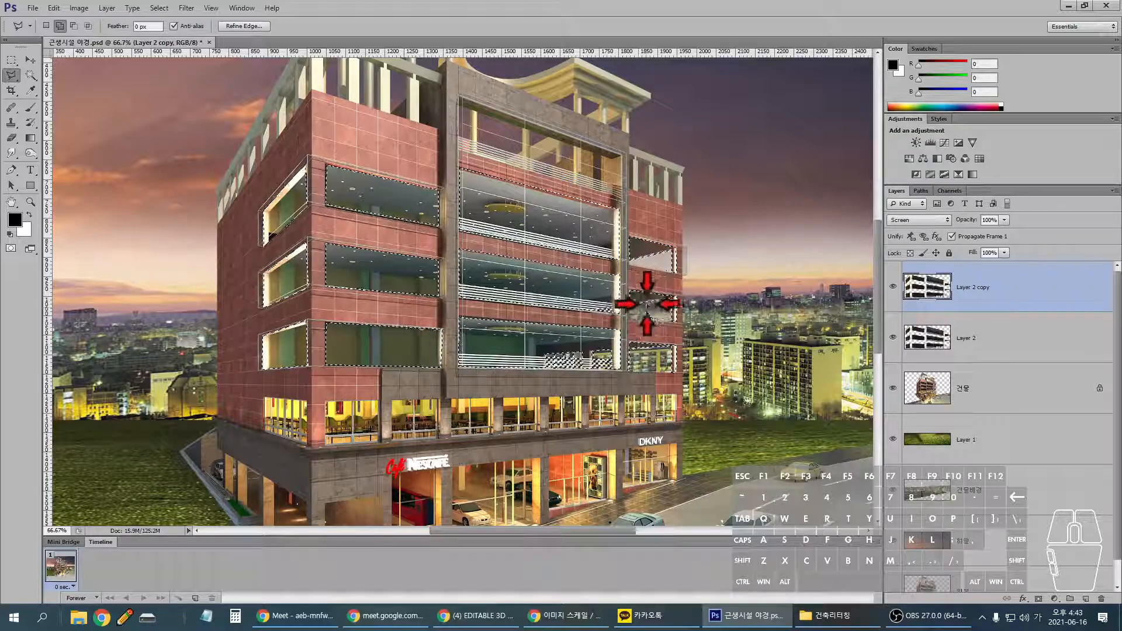
key("ctrl+alt+z")
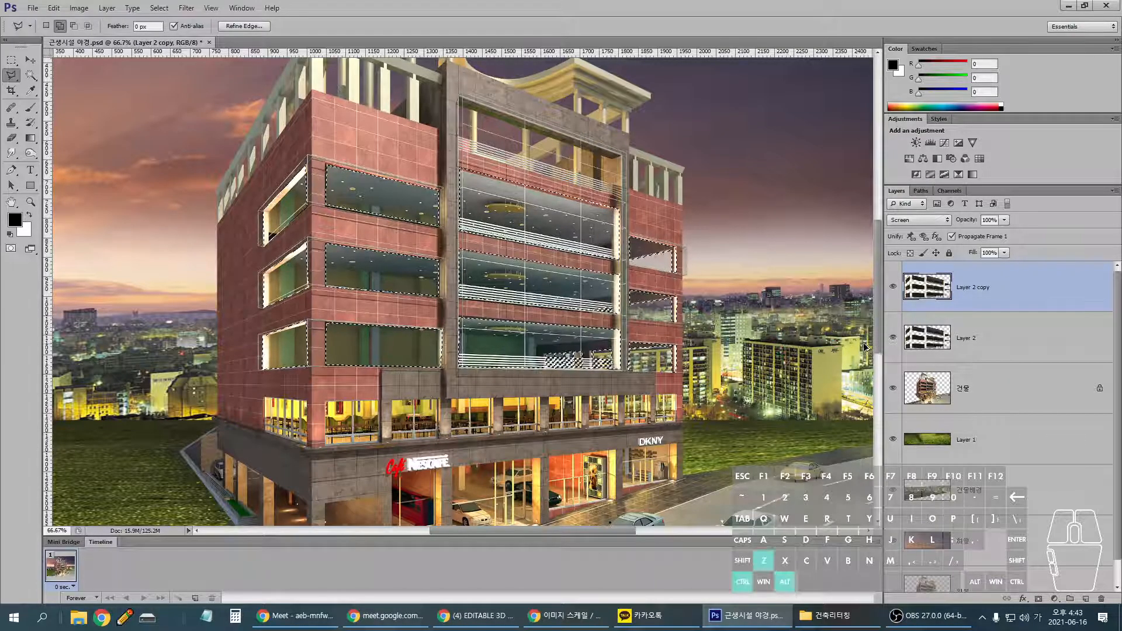
key("ctrl+alt+z")
key("ctrl+alt+z")
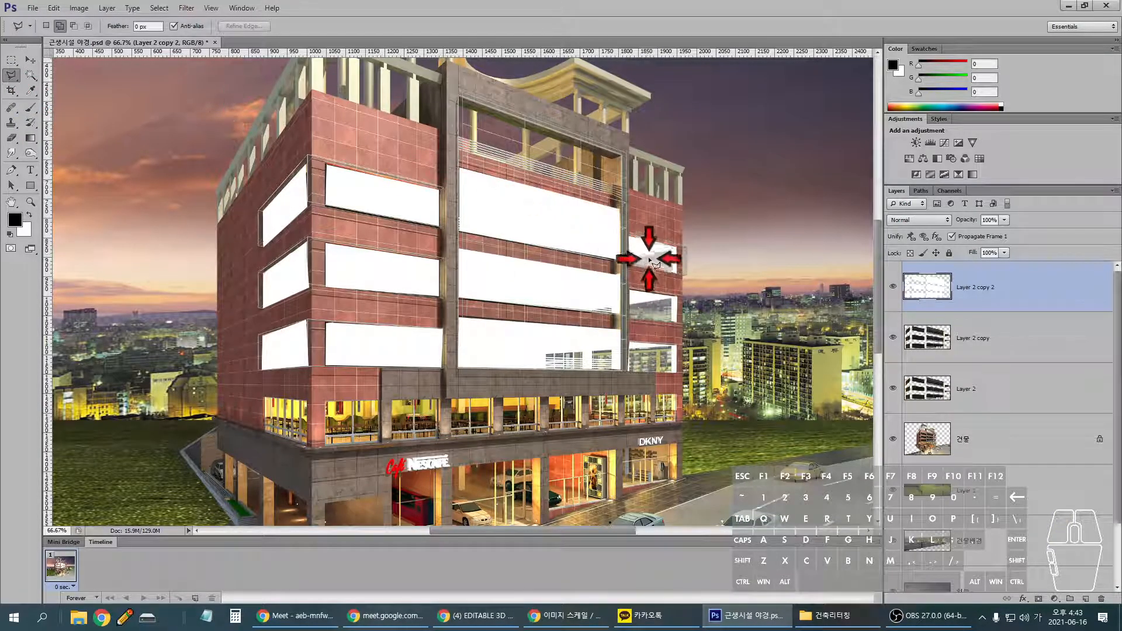
- Select the top, middle and lower window openings of the right-end bay with the Polygonal Lasso on the white window layer
left_click(629, 238)
left_click(674, 251)
left_click(674, 272)
left_click(628, 266)
left_click(633, 242)
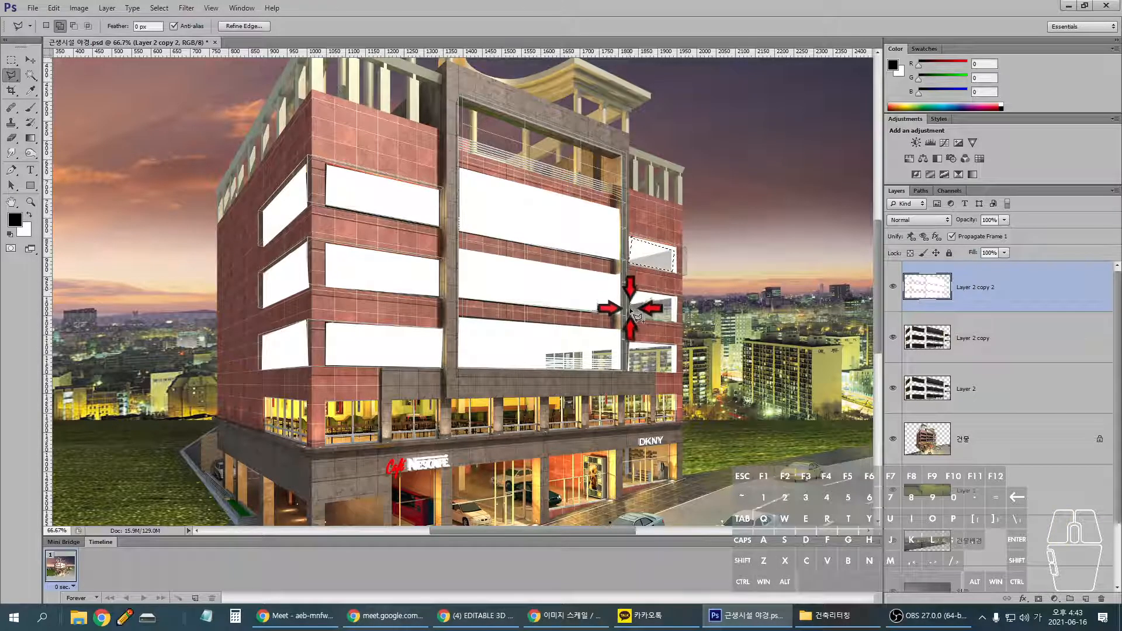
left_click(675, 321)
left_click(671, 297)
left_click(629, 290)
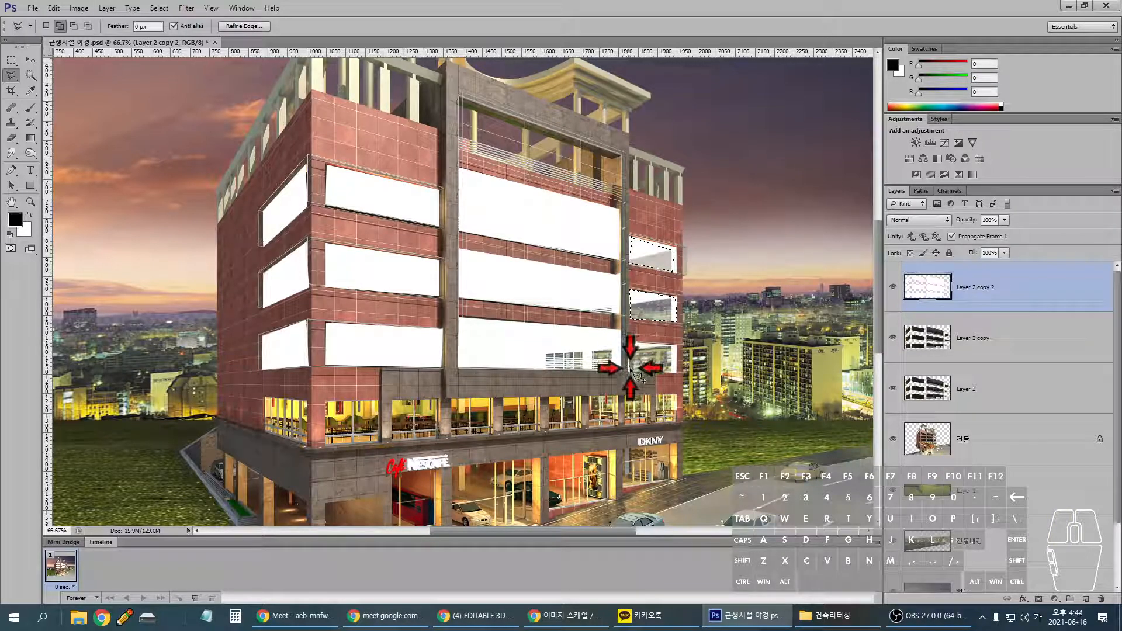
left_click(675, 348)
left_click(631, 342)
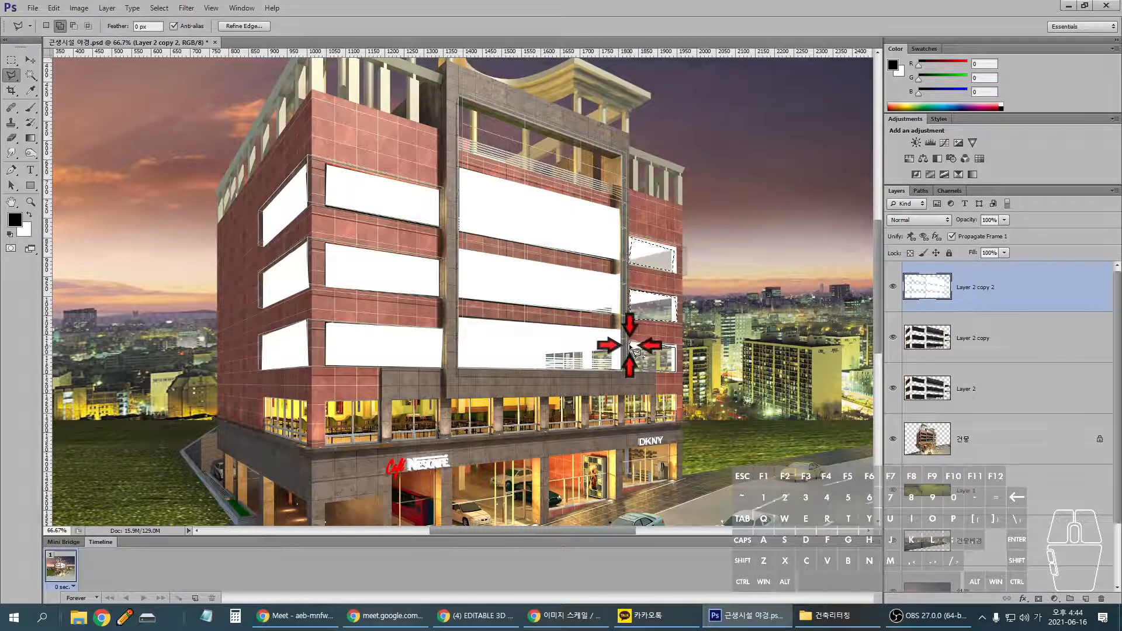
- Add the striped area of the central bay's lower window to the selection, fill the selected areas with white and deselect
left_click(538, 338)
left_click(615, 339)
left_click(614, 369)
left_click(543, 370)
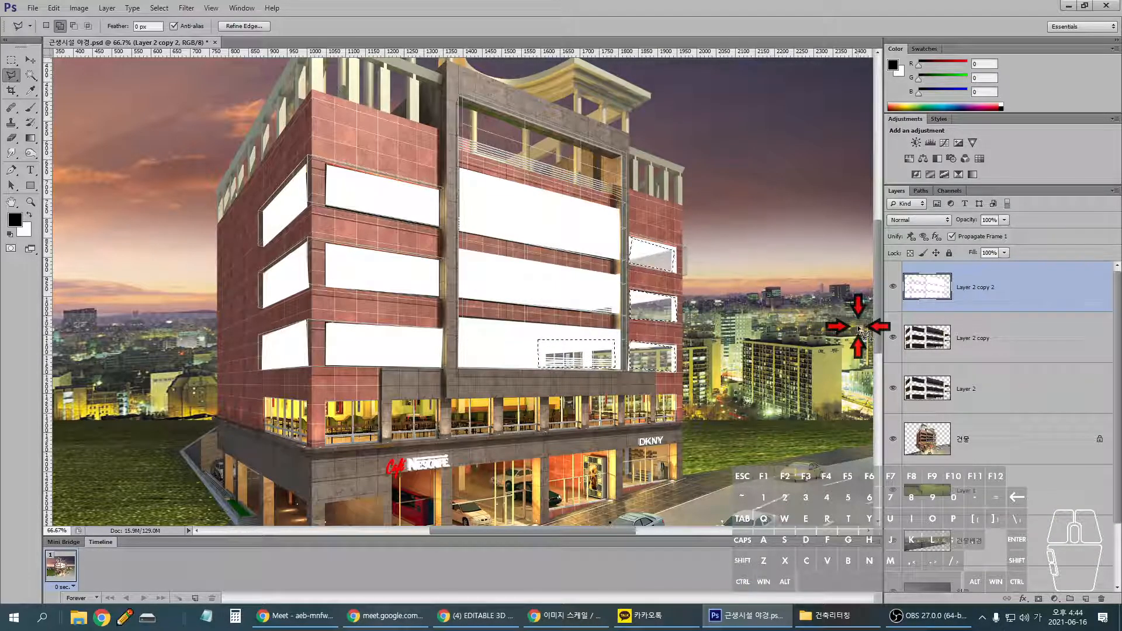
key("ctrl+BackSpace")
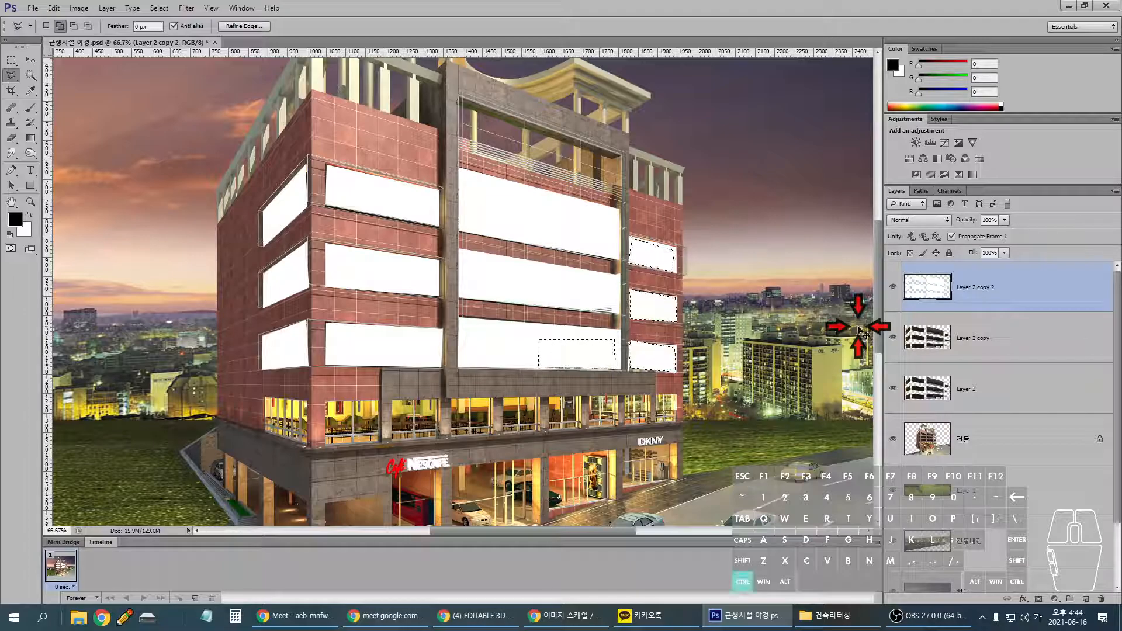
key("ctrl+d")
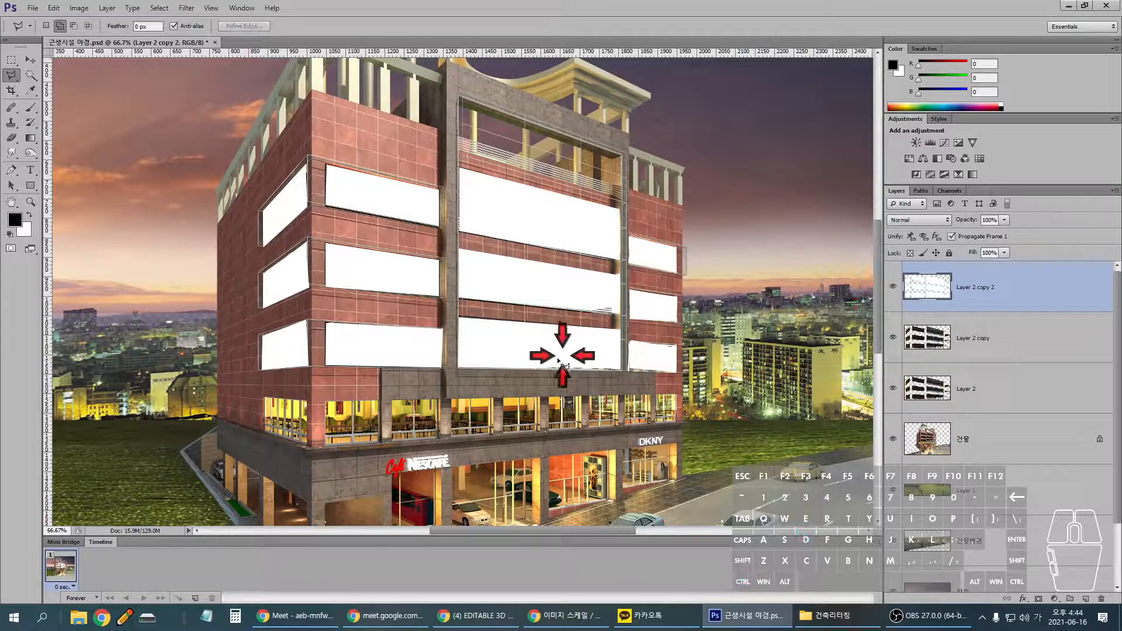
- Select the leftover strips along the lower edges of the central and right-end bays' lowest windows
left_click(618, 369)
left_click(615, 359)
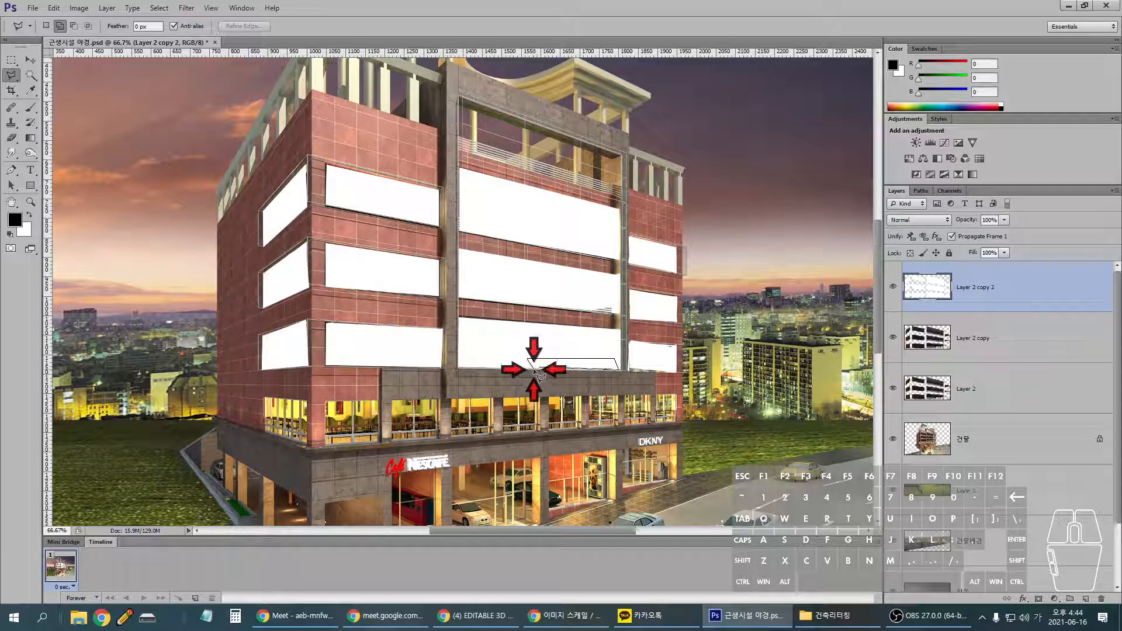
double_click(528, 369)
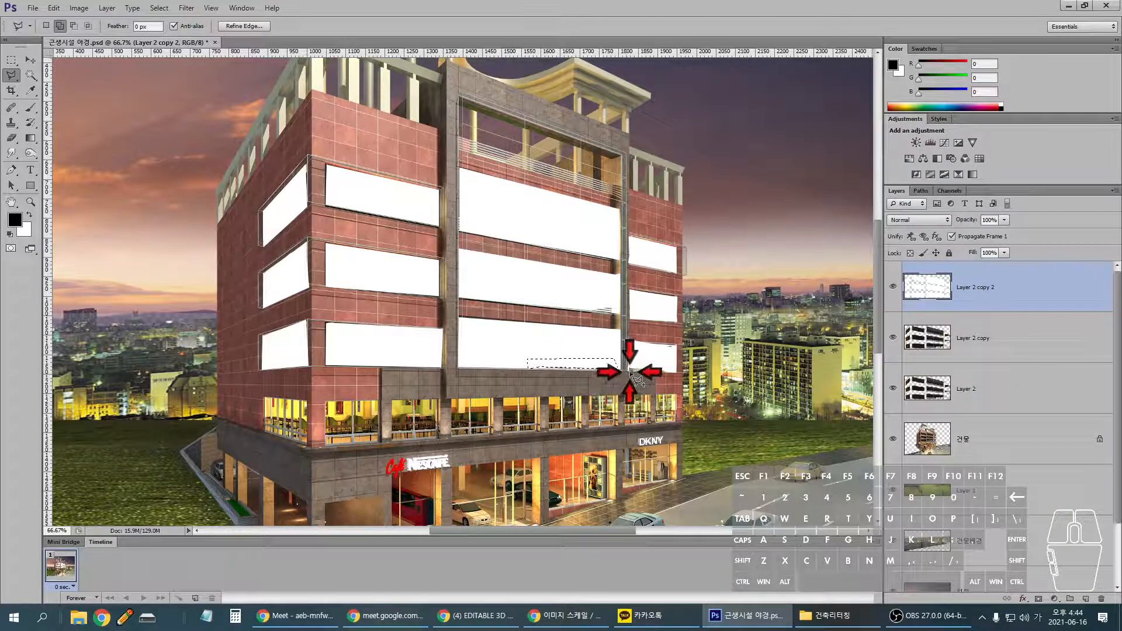
left_click(668, 373)
left_click(666, 363)
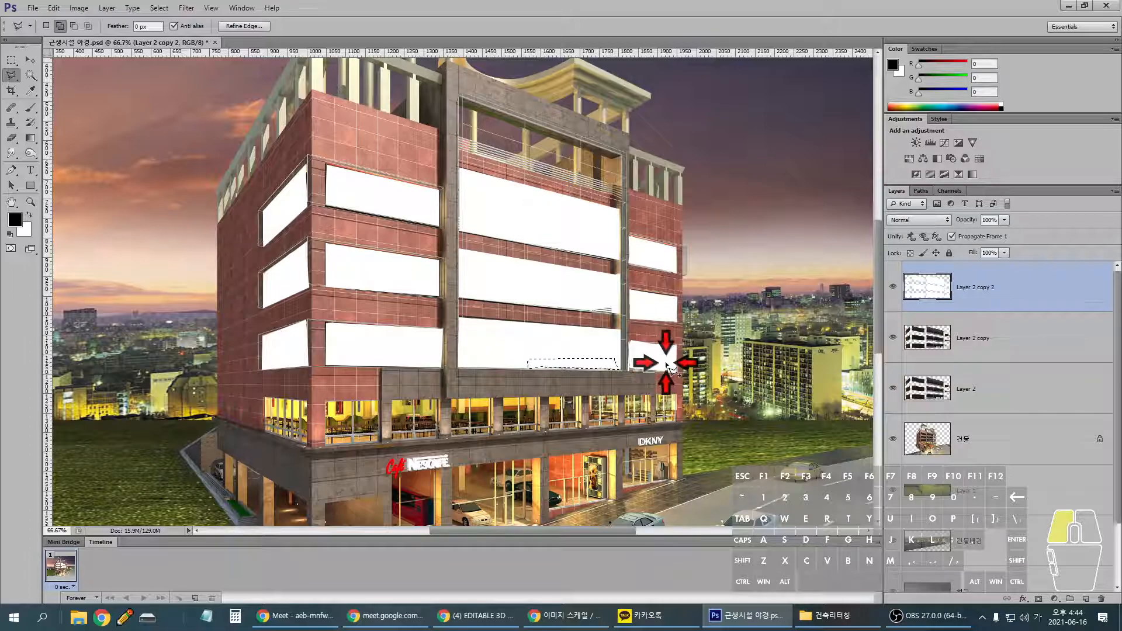
left_click(629, 361)
double_click(629, 370)
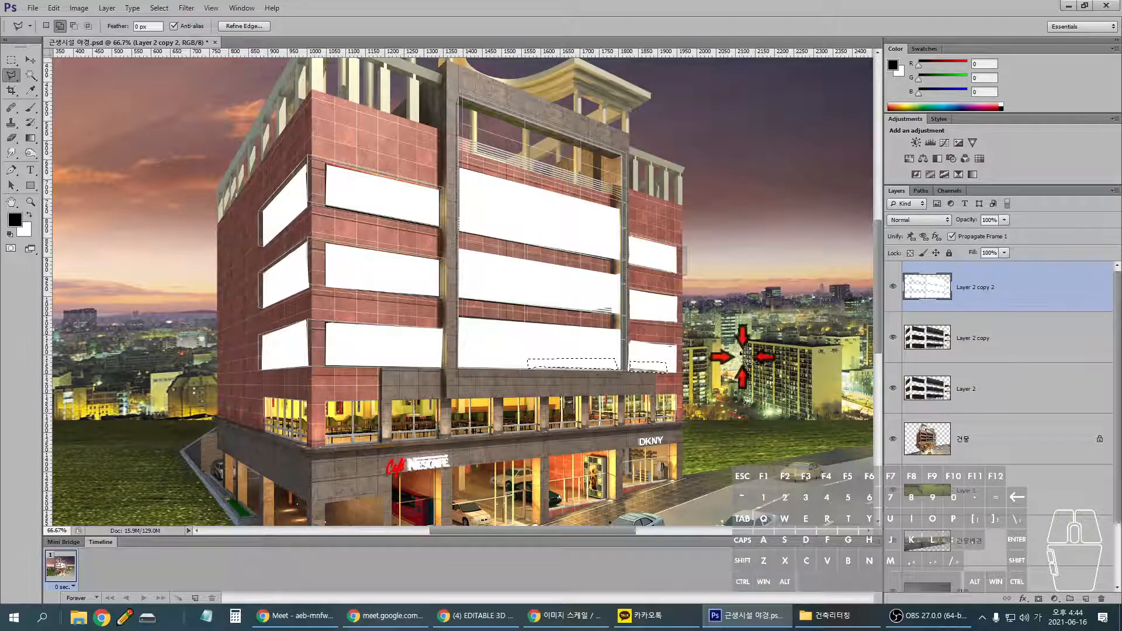
- Add the leftover striped patch along the lower edge of the central bay's middle window to the Polygonal Lasso selection
left_click(613, 302)
left_click(617, 313)
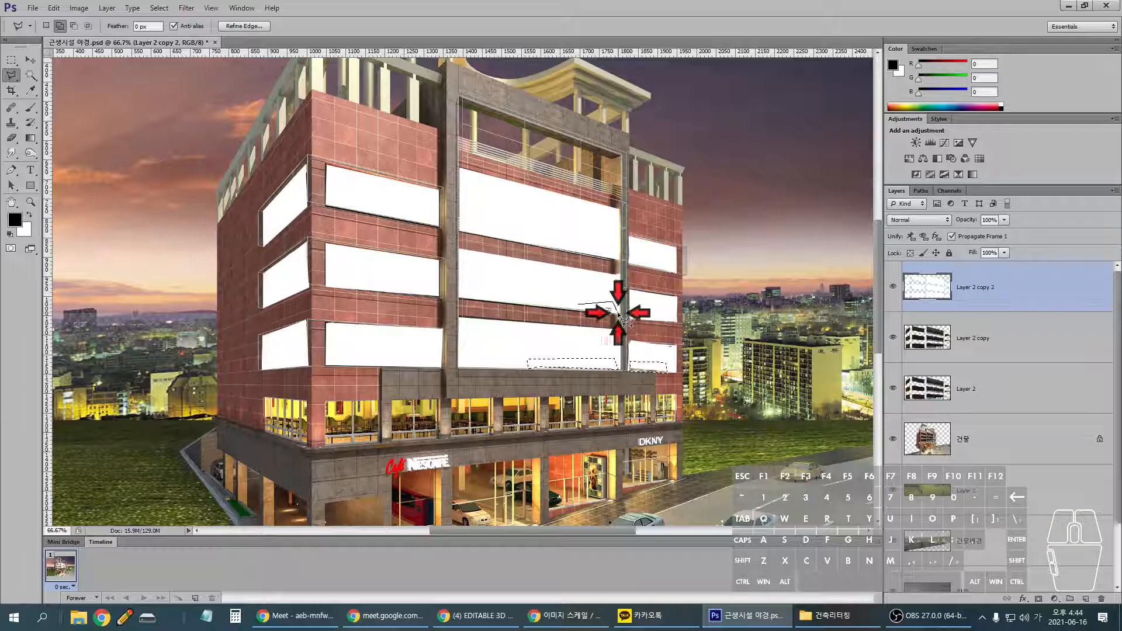
left_click(579, 309)
double_click(580, 311)
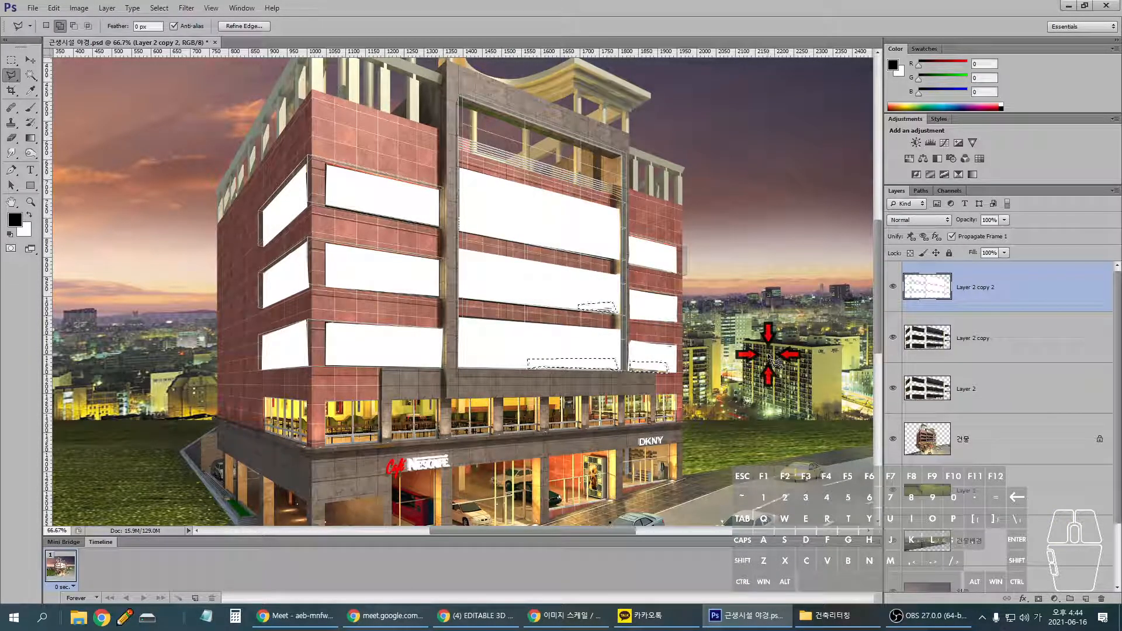
key("alt+BackSpace")
key("ctrl+z")
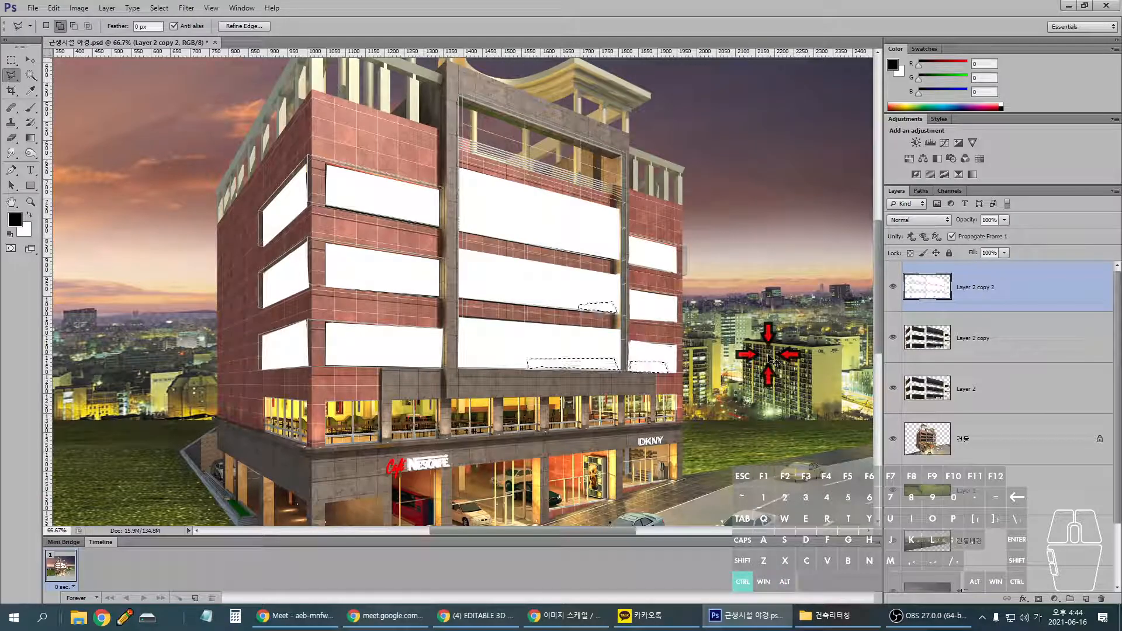
key("ctrl+alt+Delete")
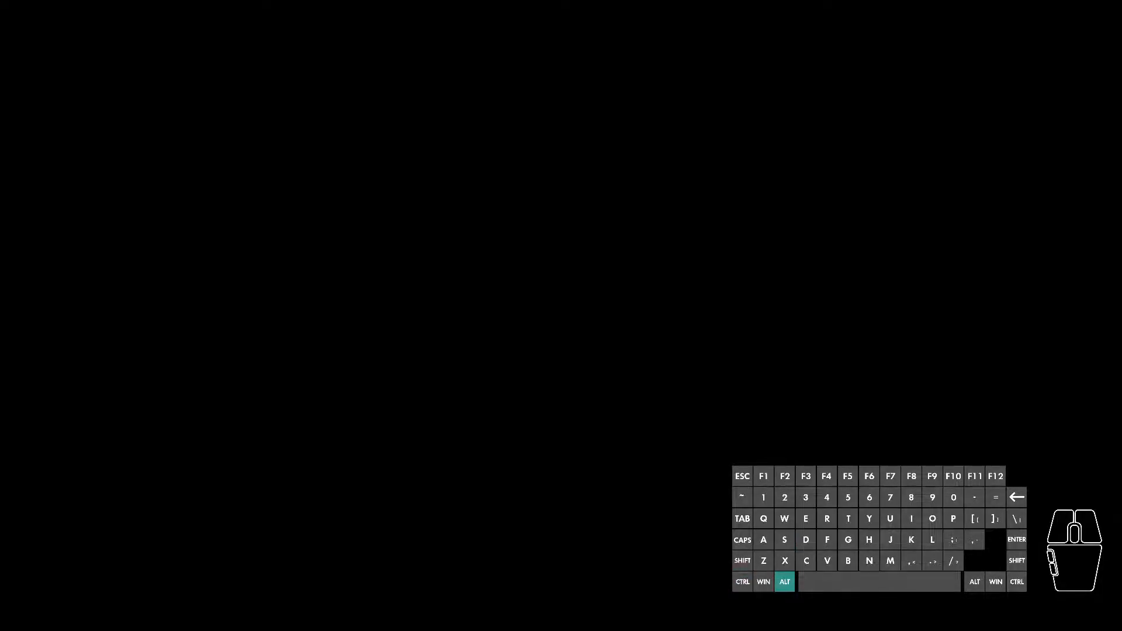
key("Escape")
key("ctrl+alt+z")
key("ctrl+alt+z")
key("ctrl+alt+z")
key("ctrl+alt+z")
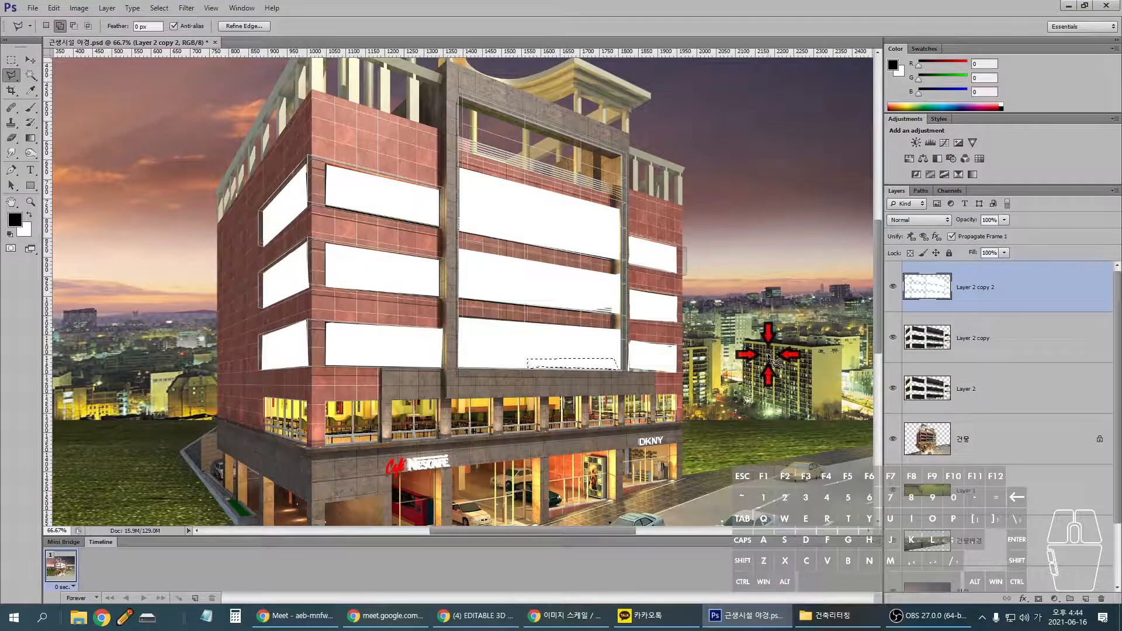
key("ctrl+alt+z")
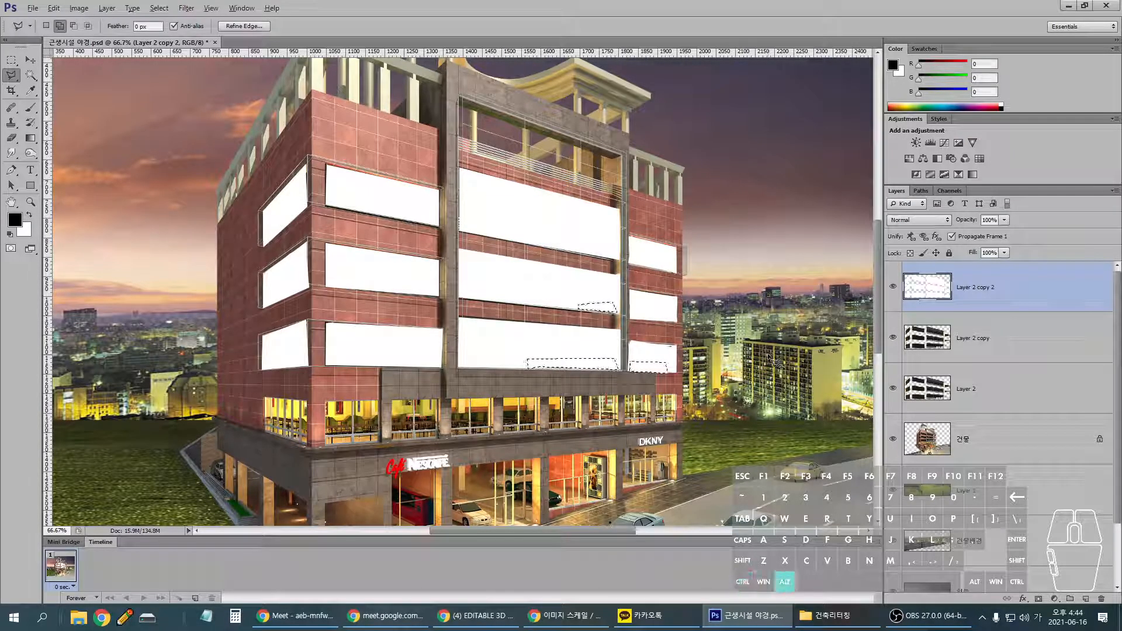
- Fill the selected window strips with white on the white window layer and deselect
key("alt+BackSpace")
key("ctrl+BackSpace")
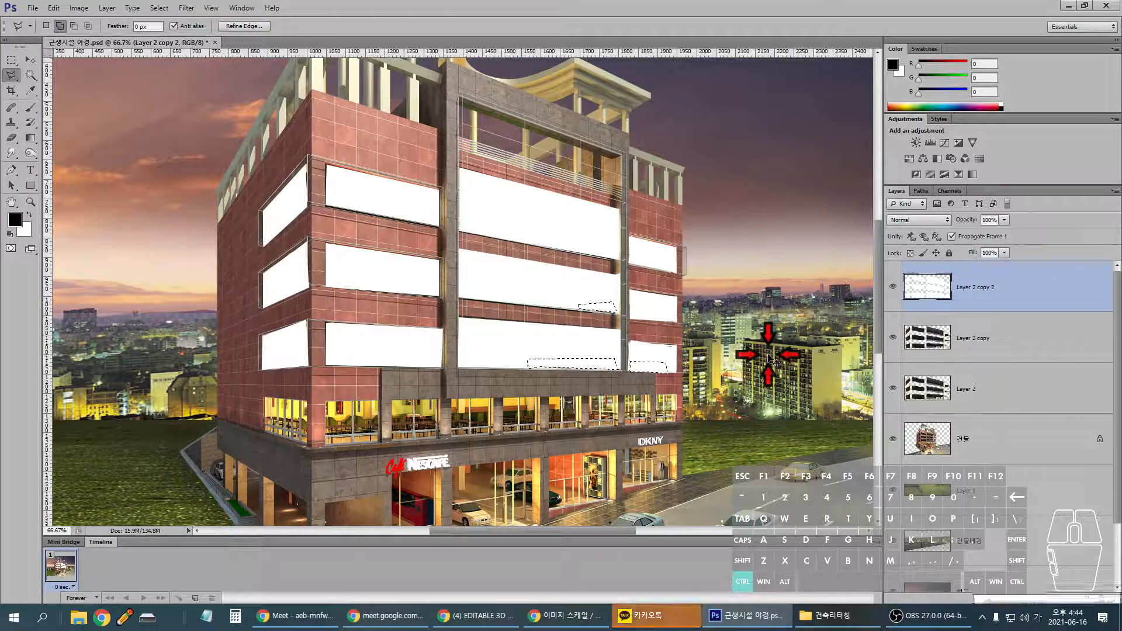
key("ctrl+d")
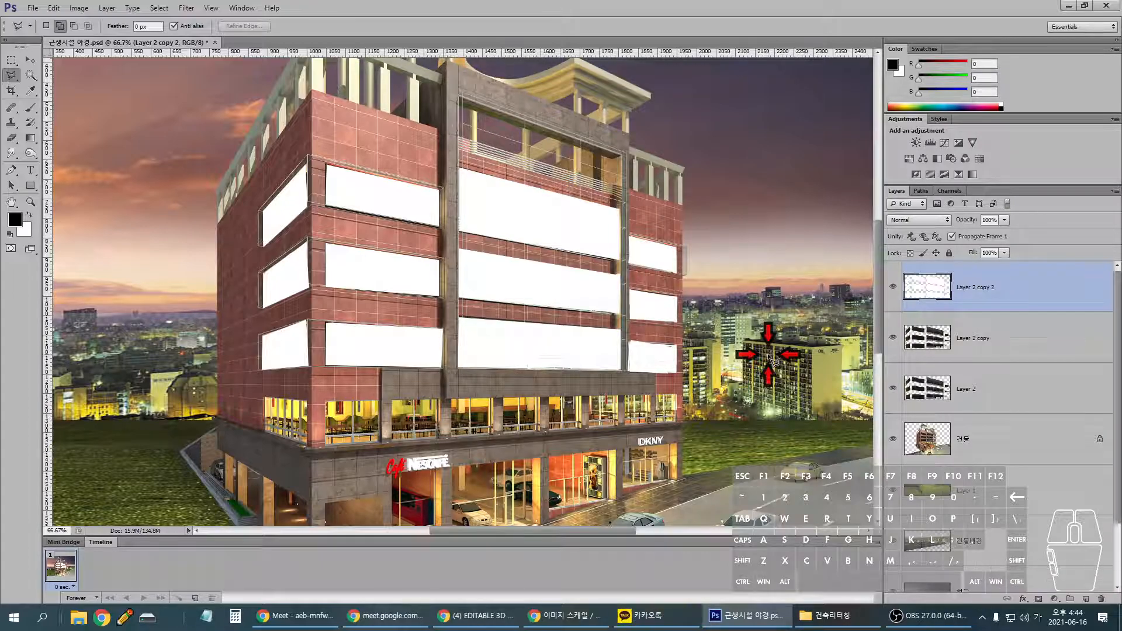
- Check the blend modes of the two window layers under the white one and view the incoming chat message
left_click(993, 341)
left_click(991, 397)
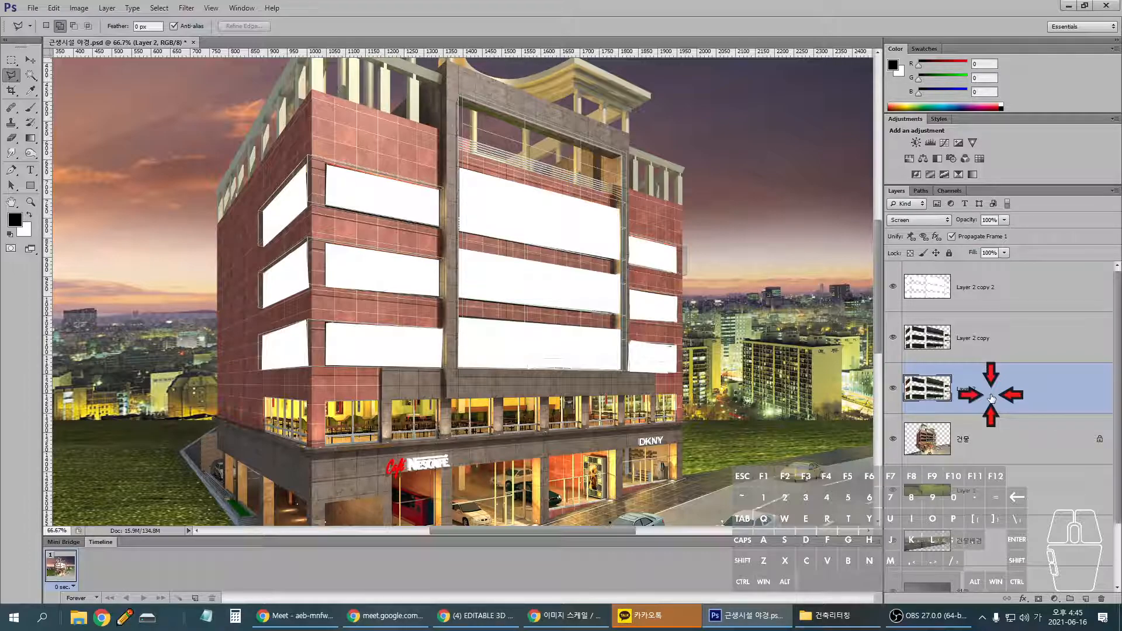
left_click(997, 344)
left_click(994, 396)
left_click(999, 346)
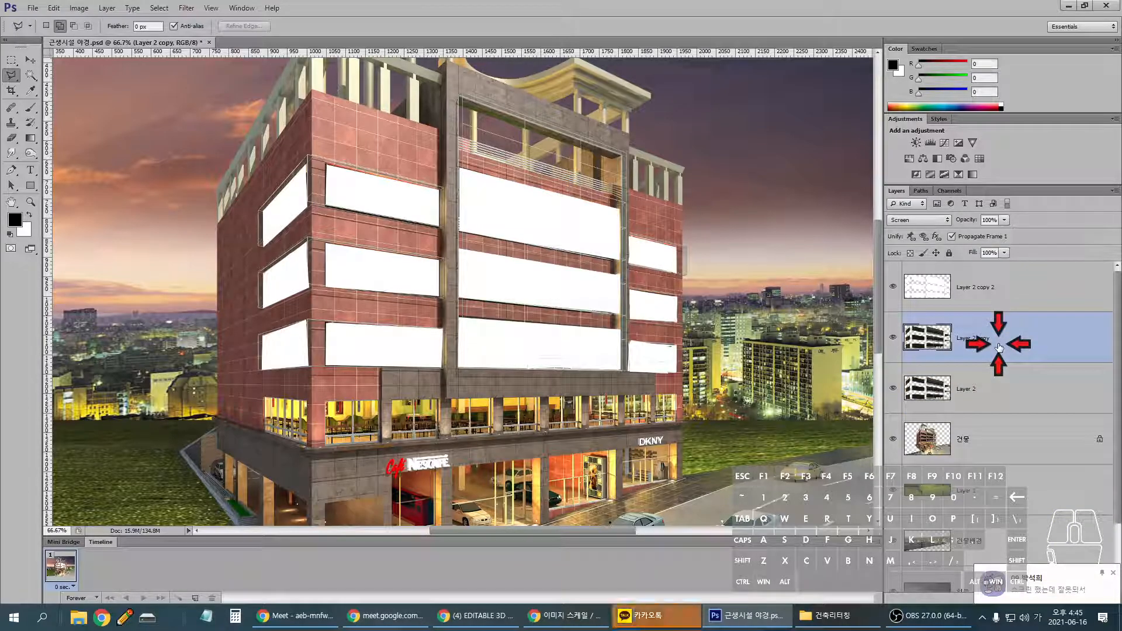
left_click(1102, 586)
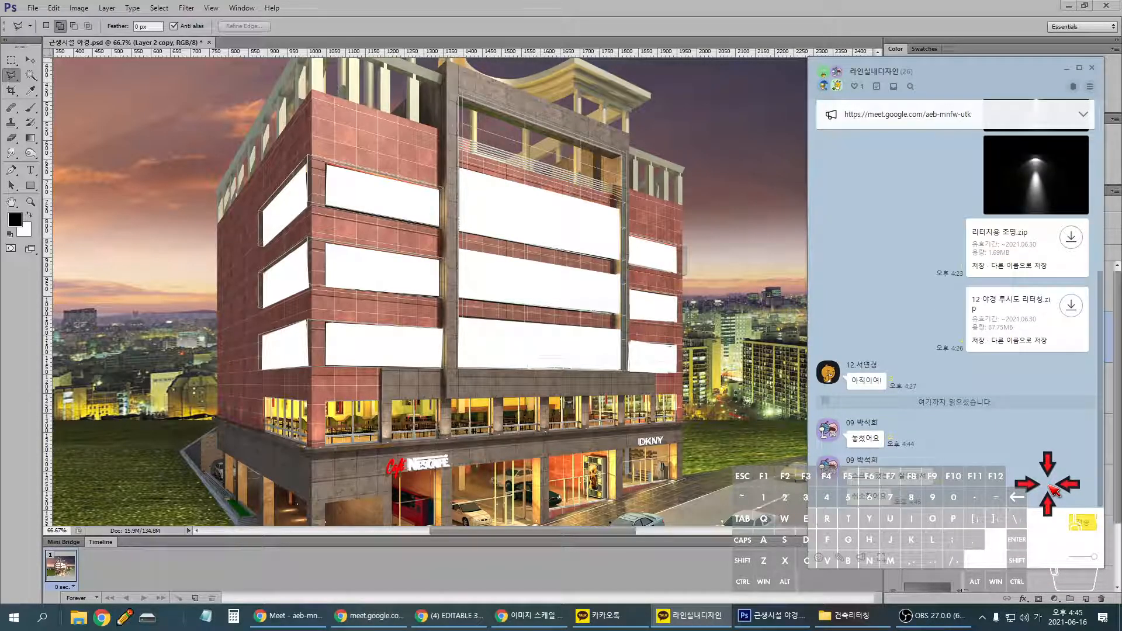
key("Escape")
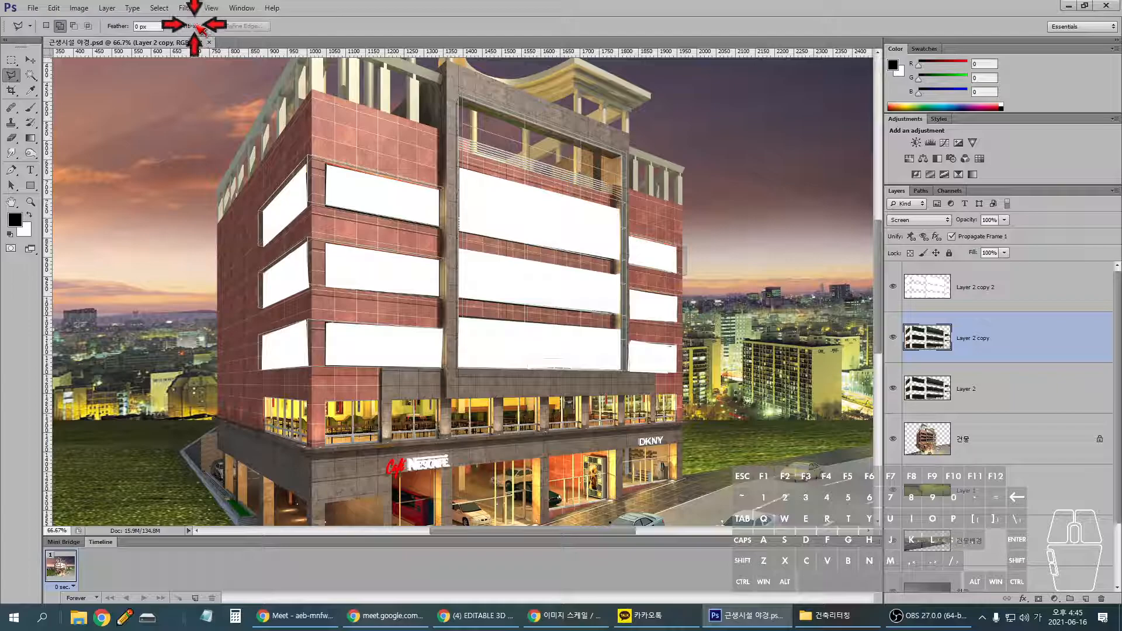
- Review earlier history states such as the blending changes, restore the final Deselect state and close the history
left_click(210, 7)
mouse_move(241, 8)
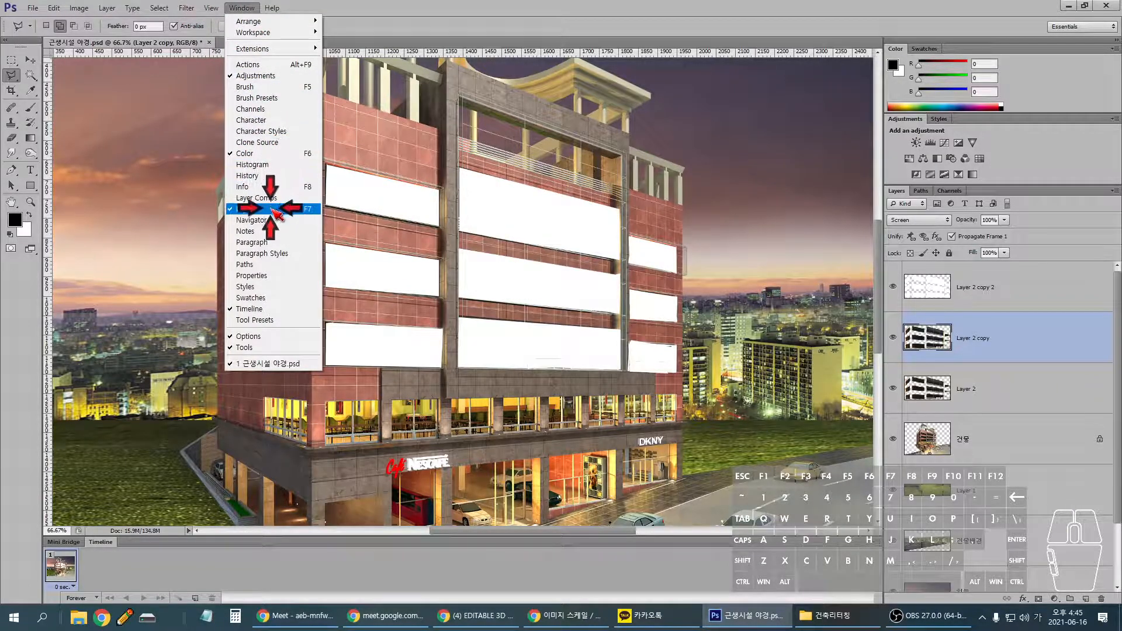
left_click(268, 175)
mouse_move(858, 453)
left_mouse_down()
mouse_move(850, 257)
mouse_move(851, 447)
left_mouse_up()
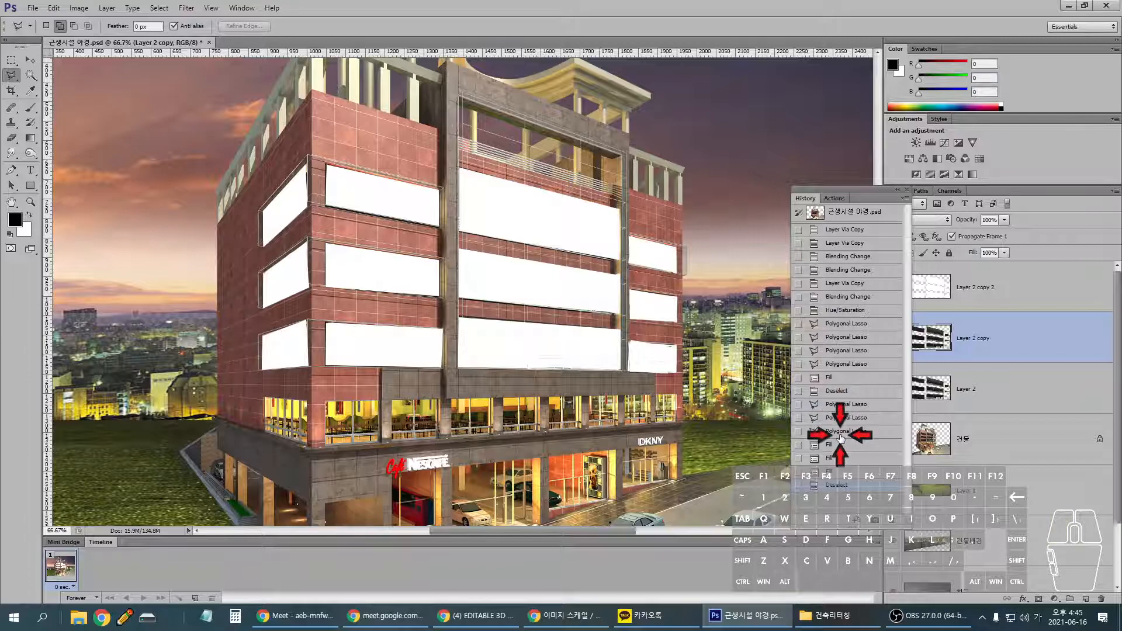
left_click(845, 296)
left_click(846, 273)
left_click(840, 416)
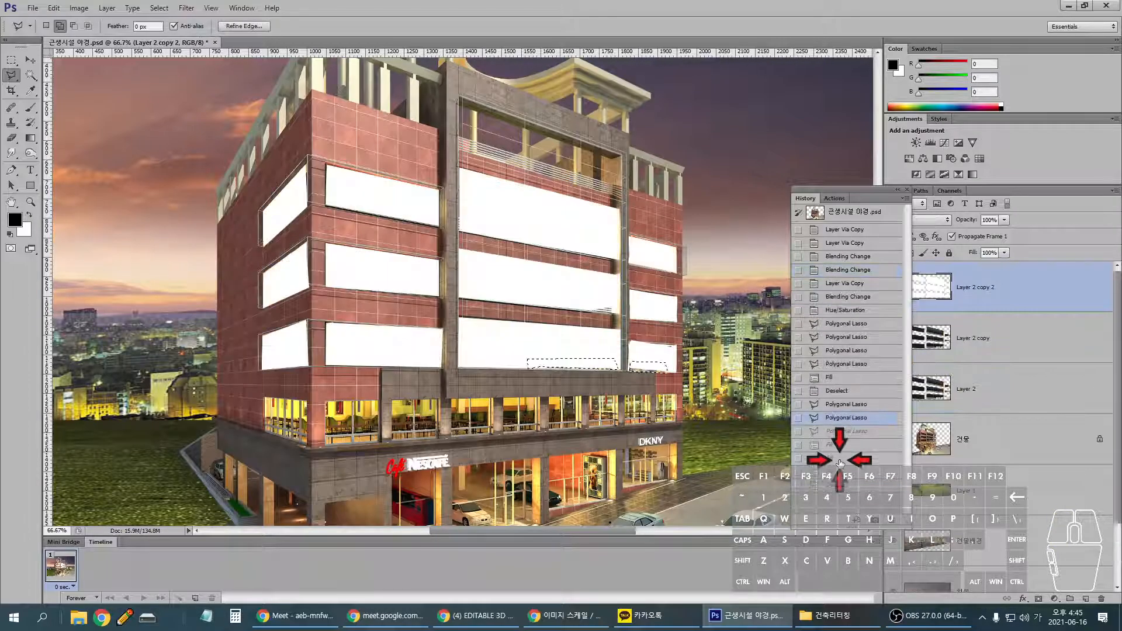
left_click(846, 297)
scroll(836, 324, "up", 1)
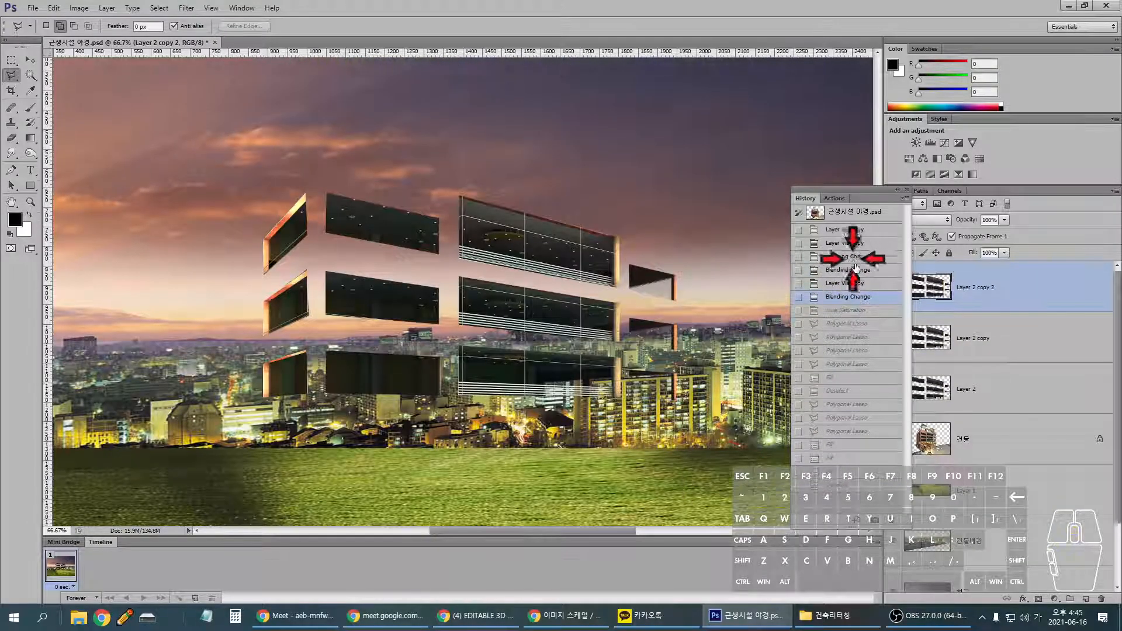
left_click(854, 433)
left_click(847, 484)
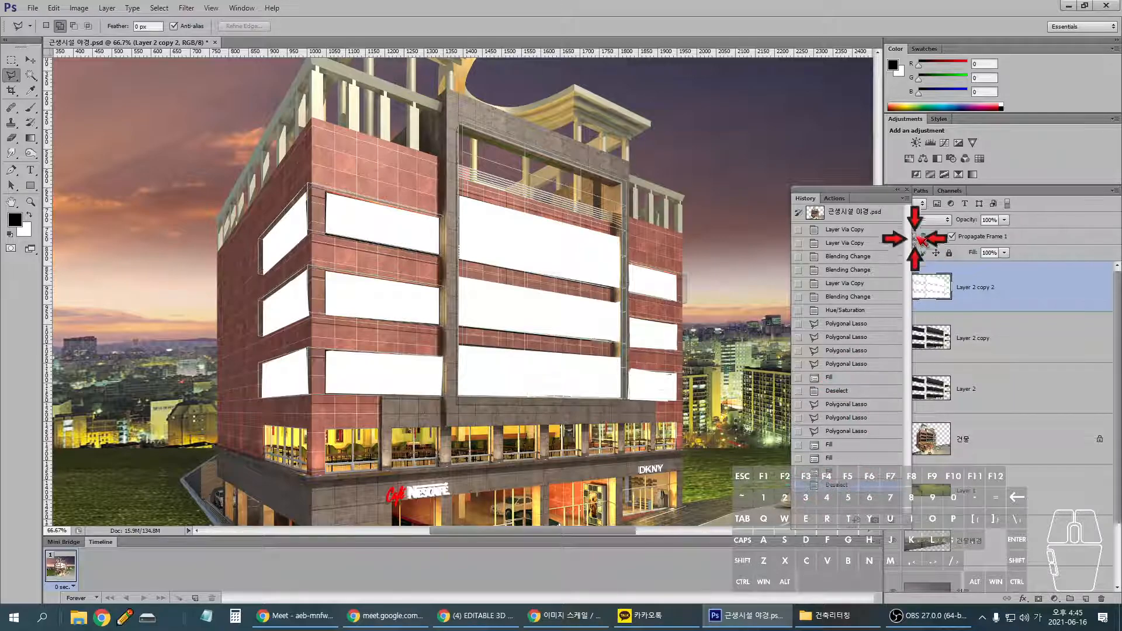
left_click(907, 190)
- View the new message in the group chat and return to the image
mouse_move(921, 619)
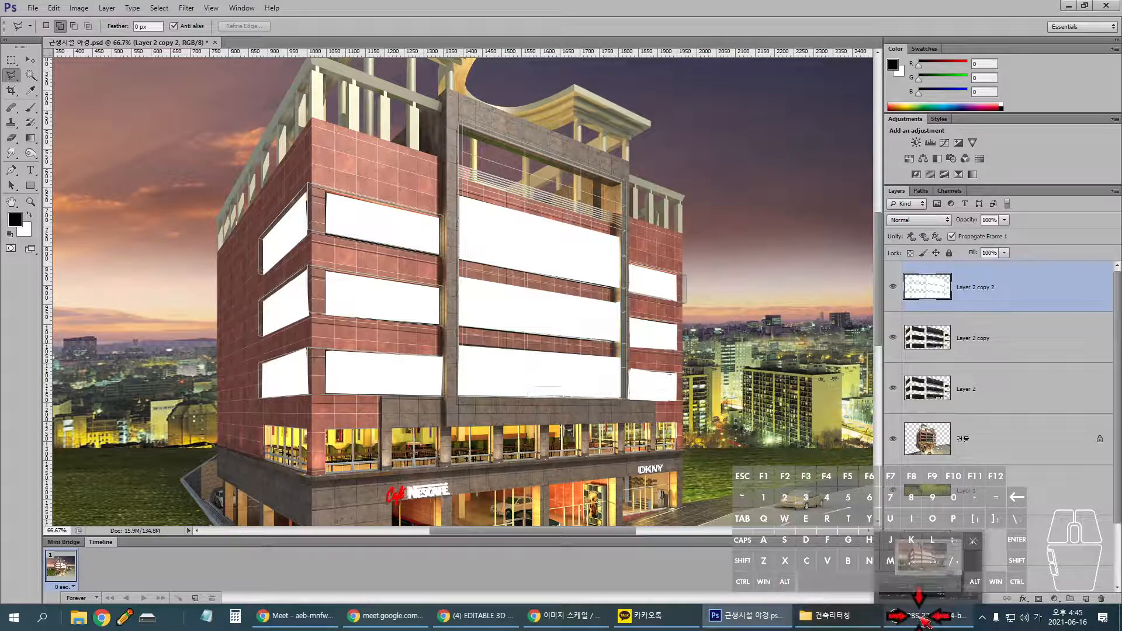
left_click(967, 378)
left_click(972, 340)
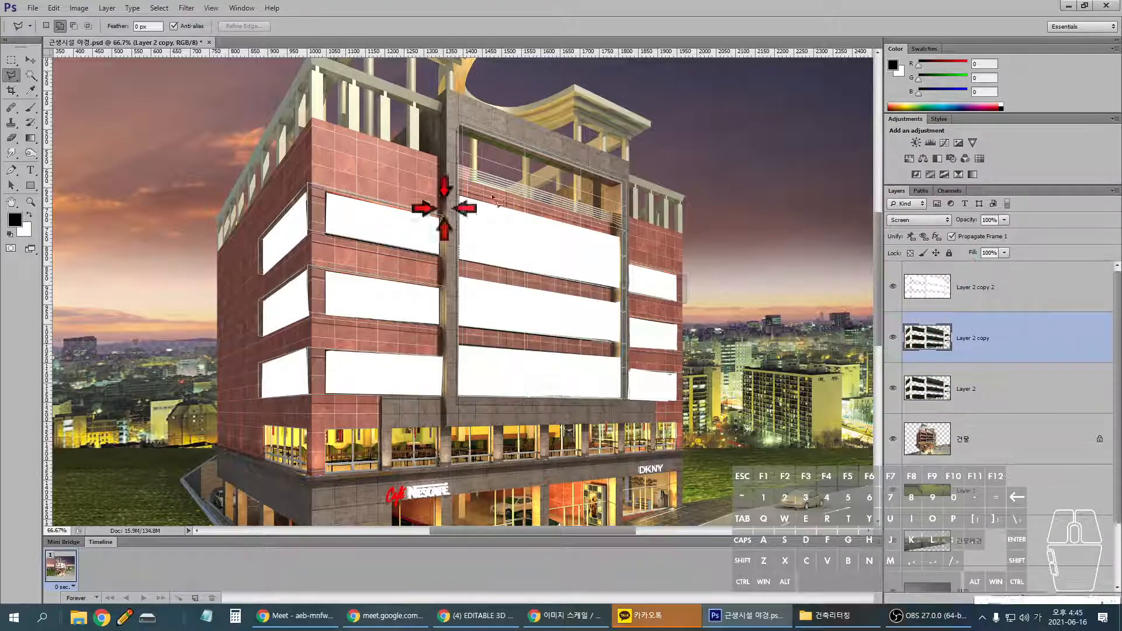
left_click(1087, 593)
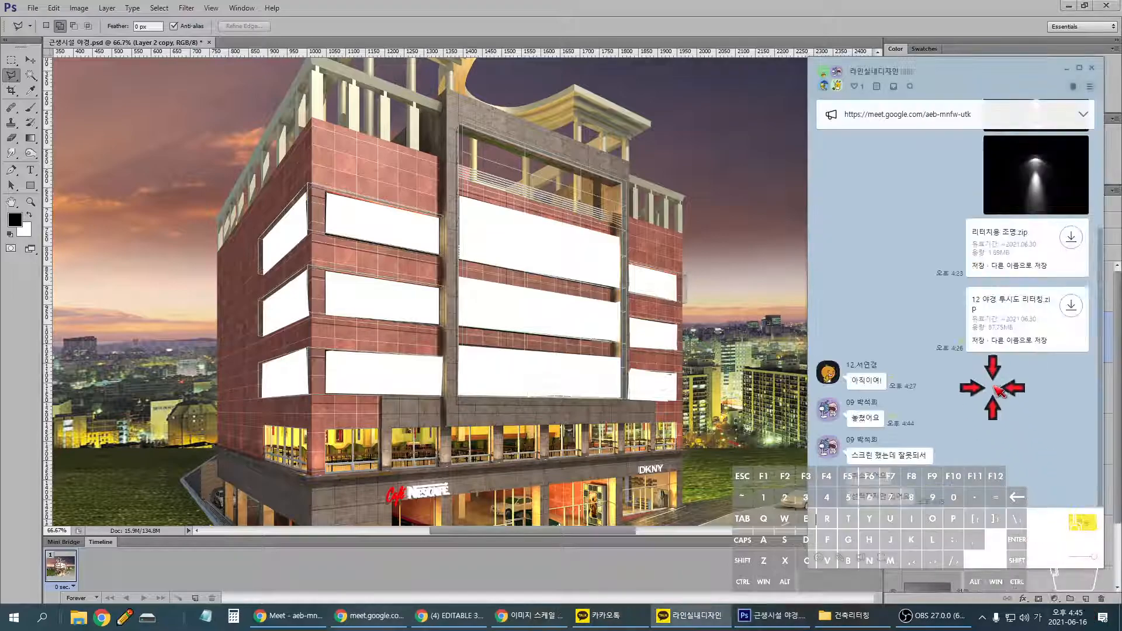
left_click(806, 38)
- Try deleting the three window layers above the building layer and undo the deletion
left_click(984, 441)
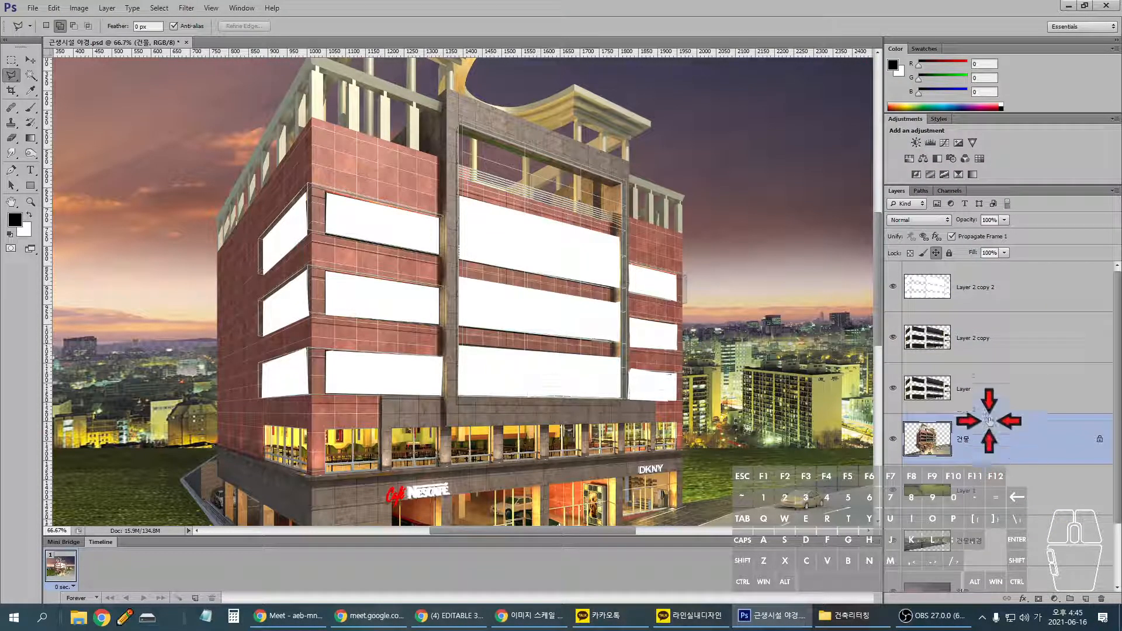
left_click(987, 297)
left_click(1017, 409, "shift")
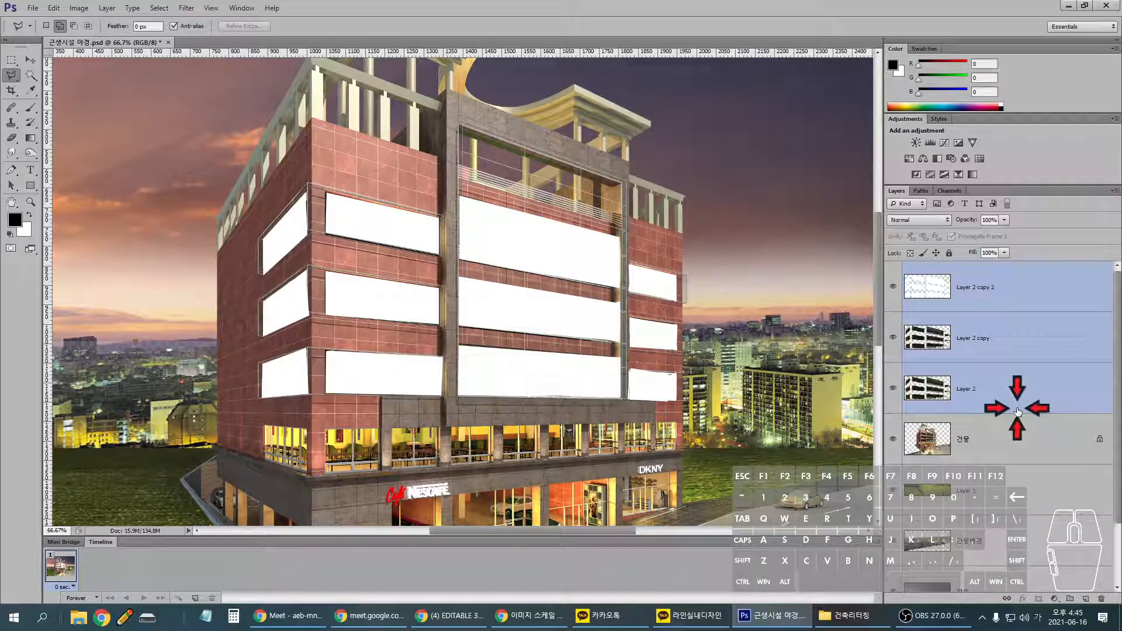
key("Delete")
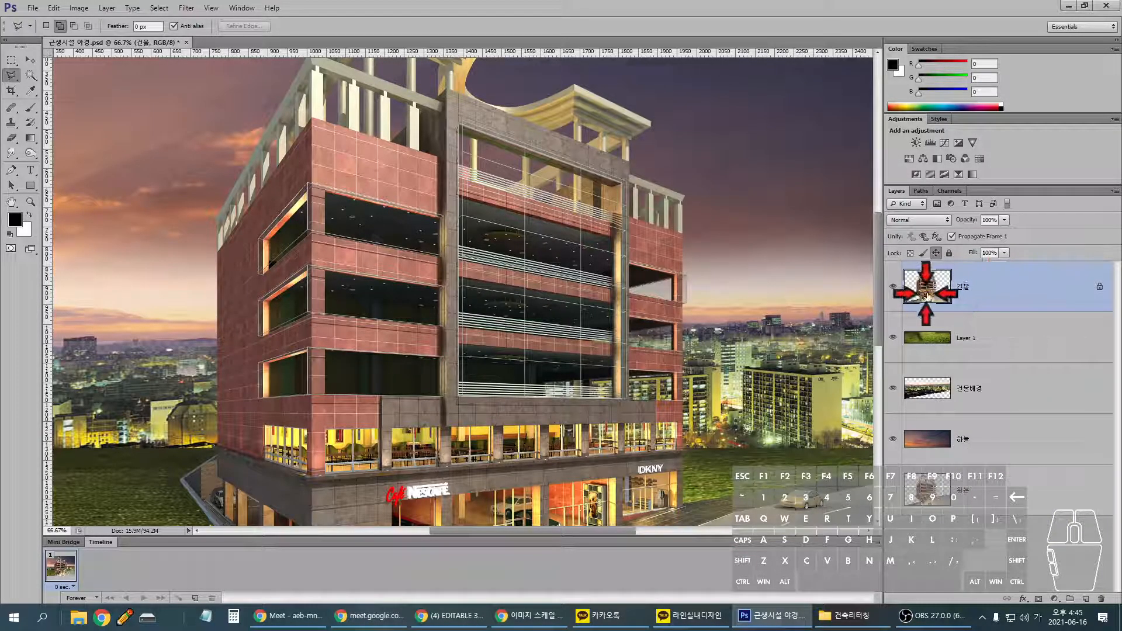
key("ctrl+z")
- Replace the three window layers with a new layer copied from the building layer, using the white window layer's outline as the selection
left_click(930, 297, "ctrl")
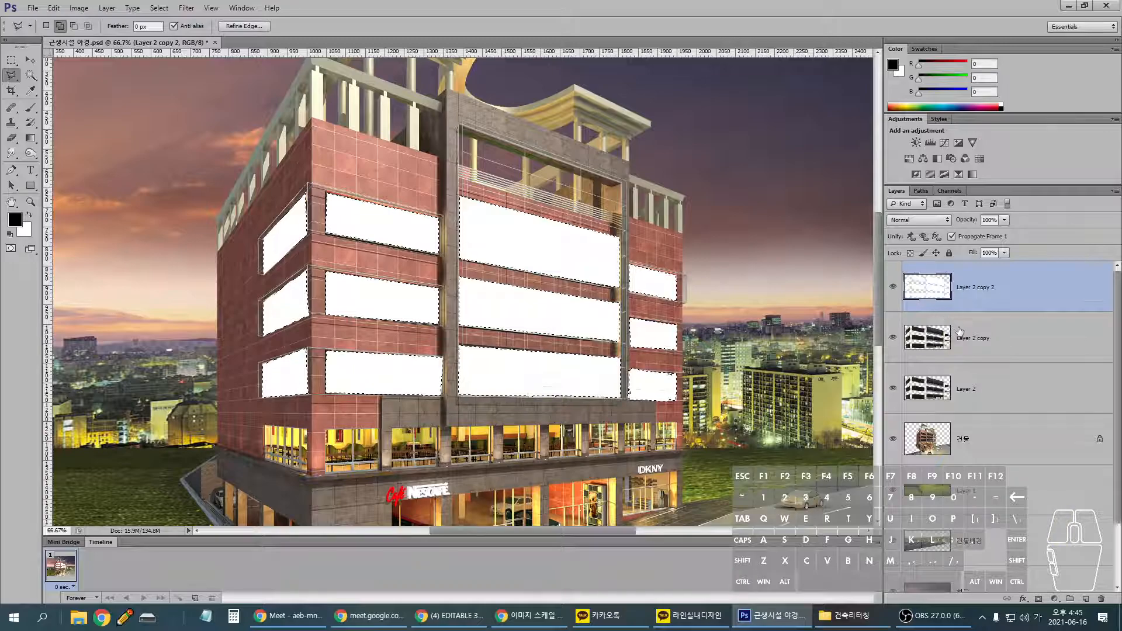
left_click(1016, 386, "shift")
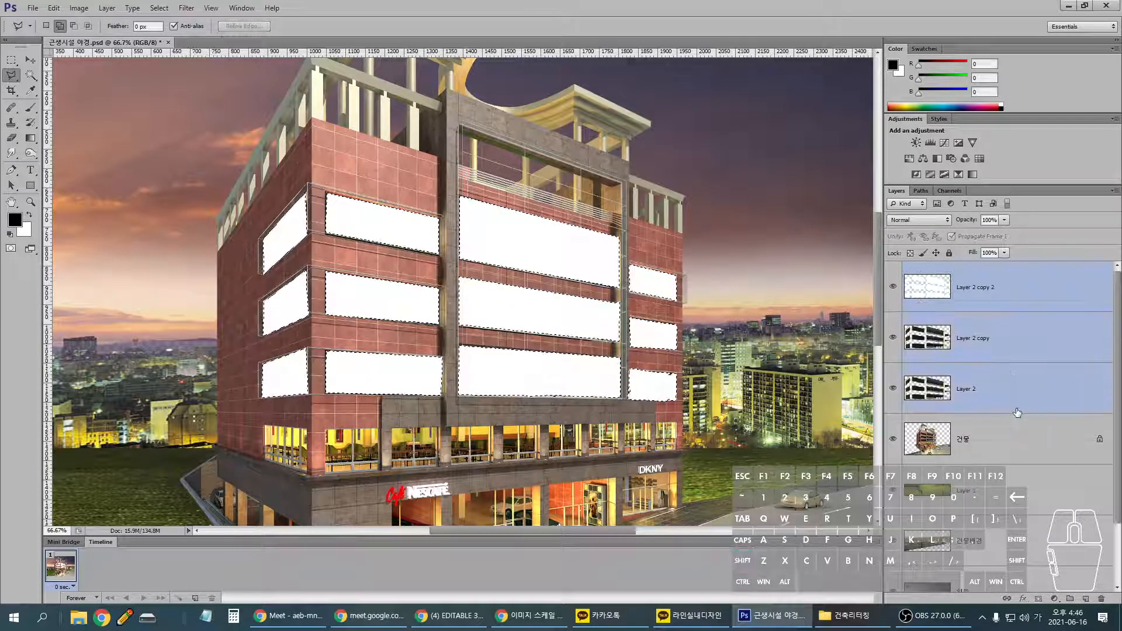
left_click_drag(1014, 409, 1101, 598)
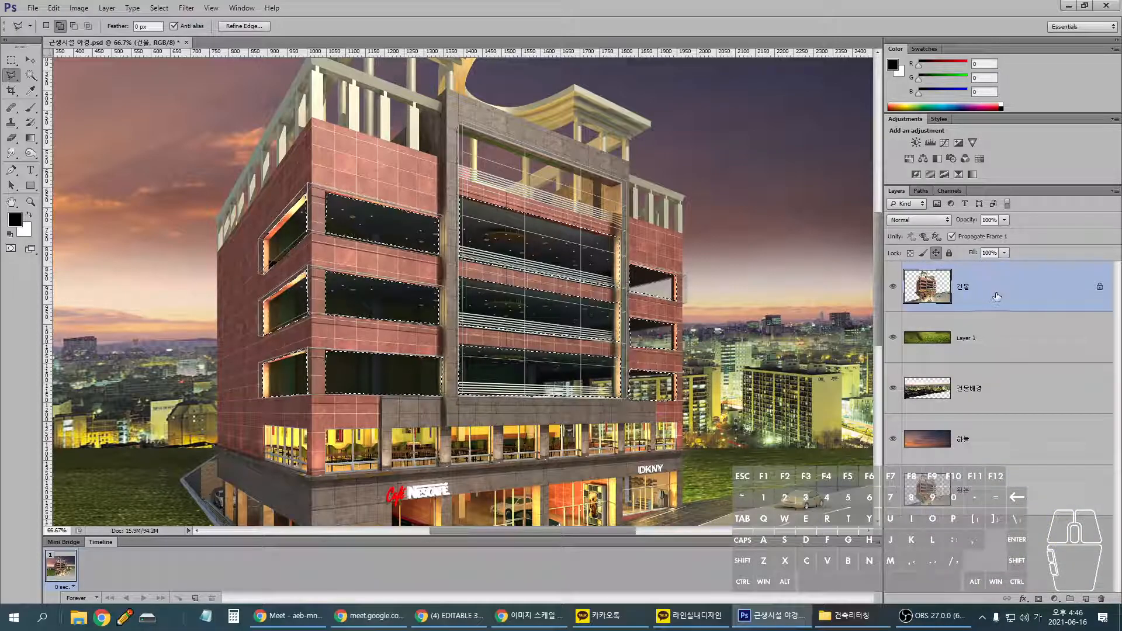
key("ctrl+j")
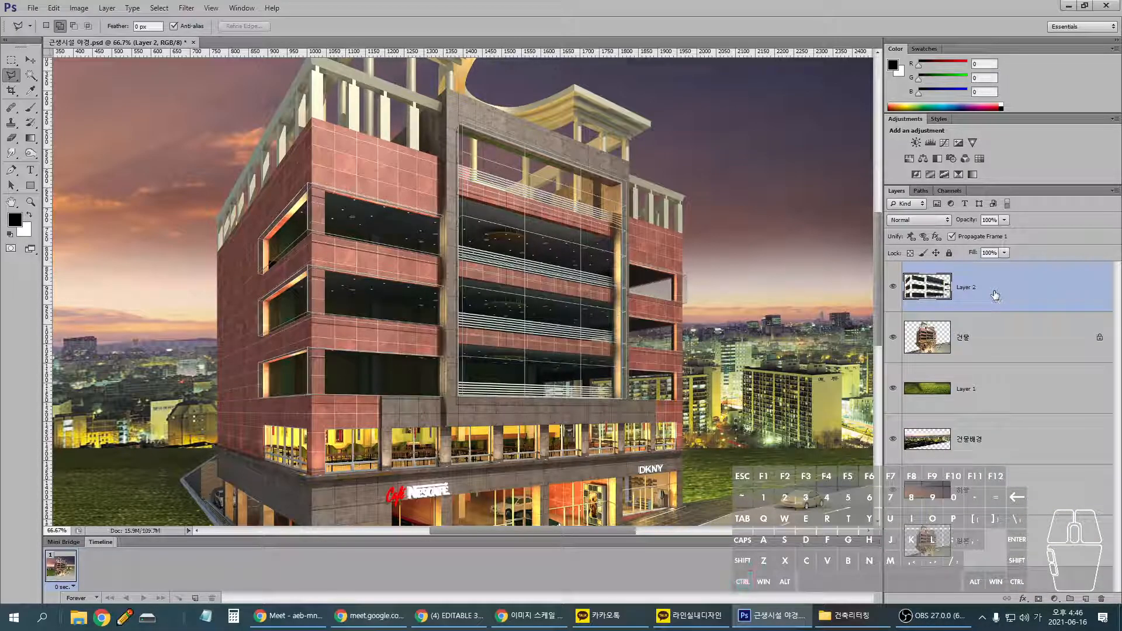
- Set Layer 2's blend mode to Screen and duplicate the layer
left_click(933, 220)
left_click(920, 319)
left_click(933, 220)
left_click(923, 313)
key("ctrl+j")
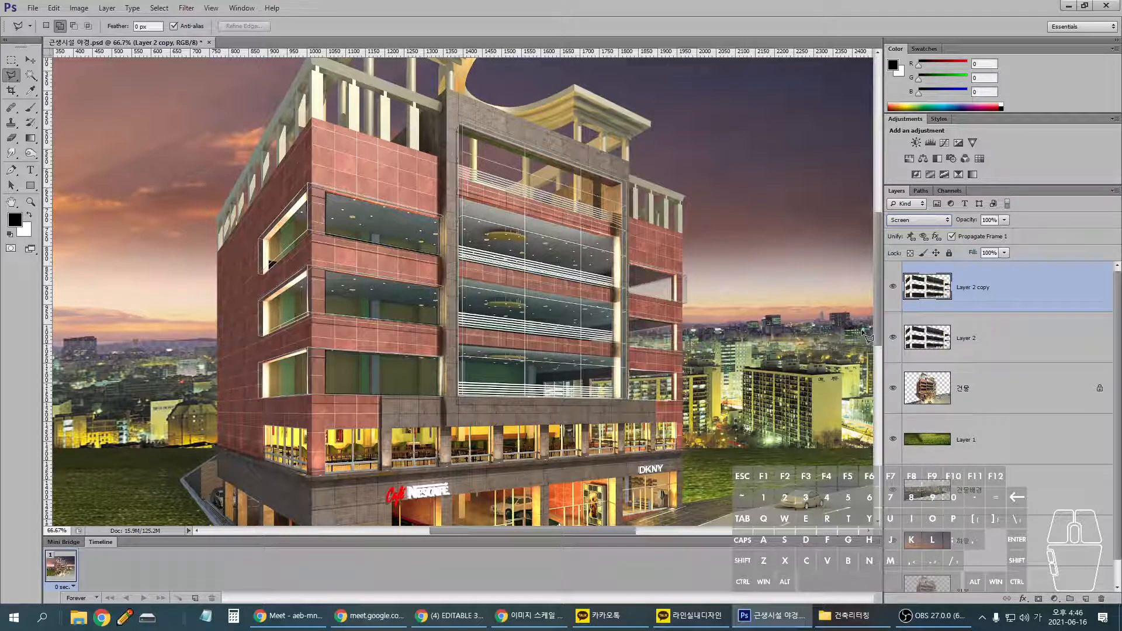
- Duplicate the Screen-mode window layer once more and set the new copy's blend mode to Normal
key("ctrl+j")
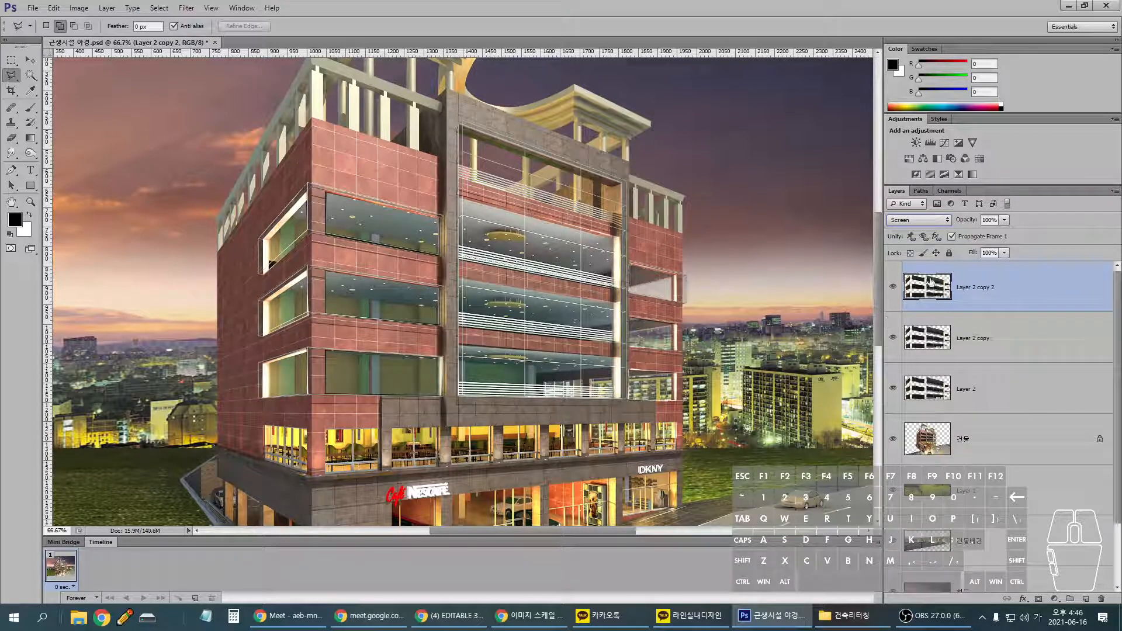
left_click(929, 225)
left_click(921, 222)
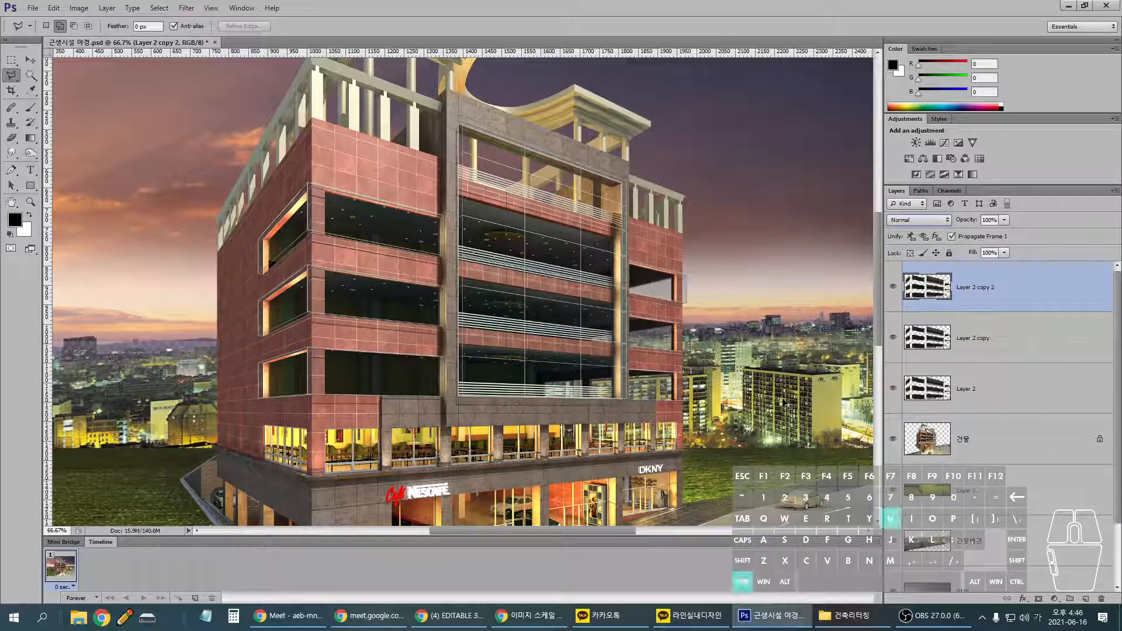
- Turn the window areas of Layer 2 copy 2 fully white with Hue/Saturation at Lightness +100
key("ctrl+u")
left_click_drag(688, 502, 738, 502)
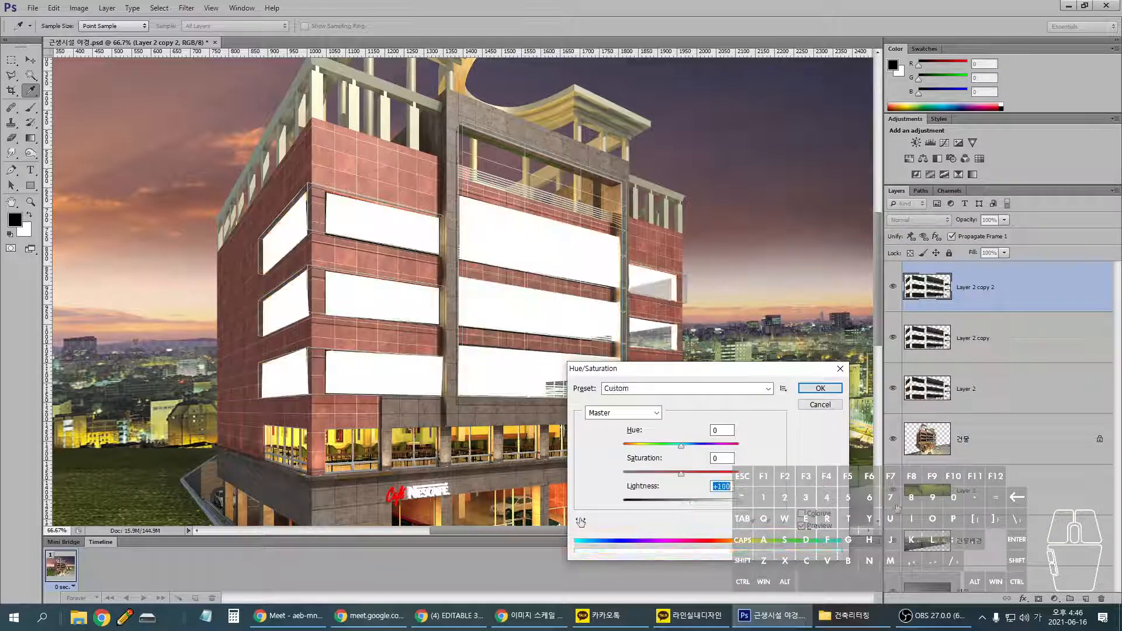
left_click(834, 391)
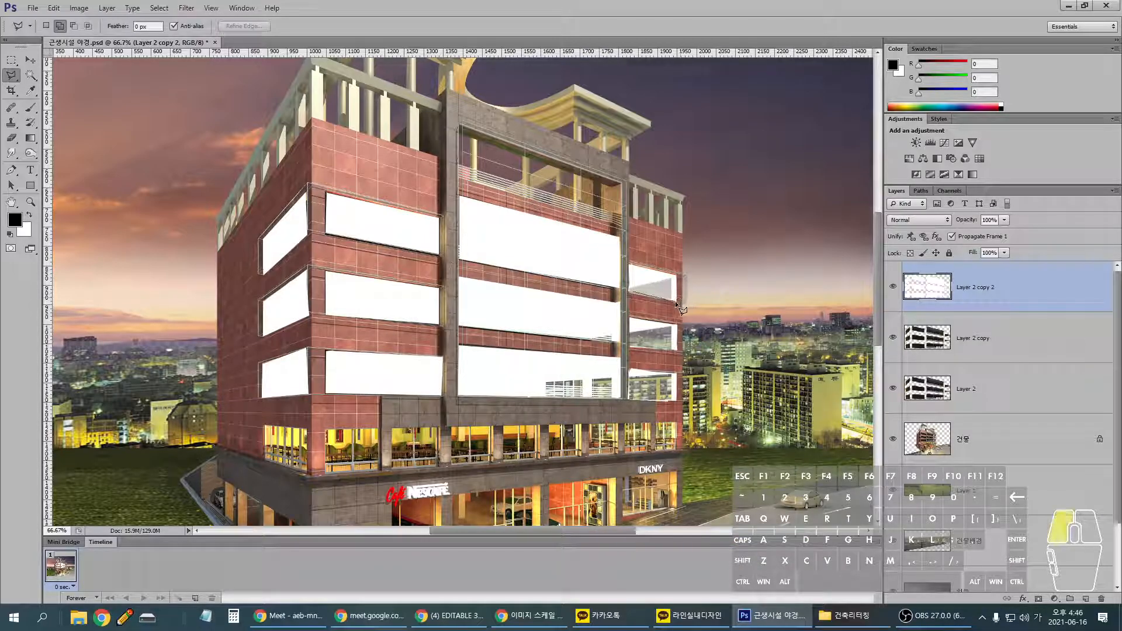
- Outline the partly transparent areas of the three small windows on the building's far right, fill them with white and deselect
left_click(635, 292)
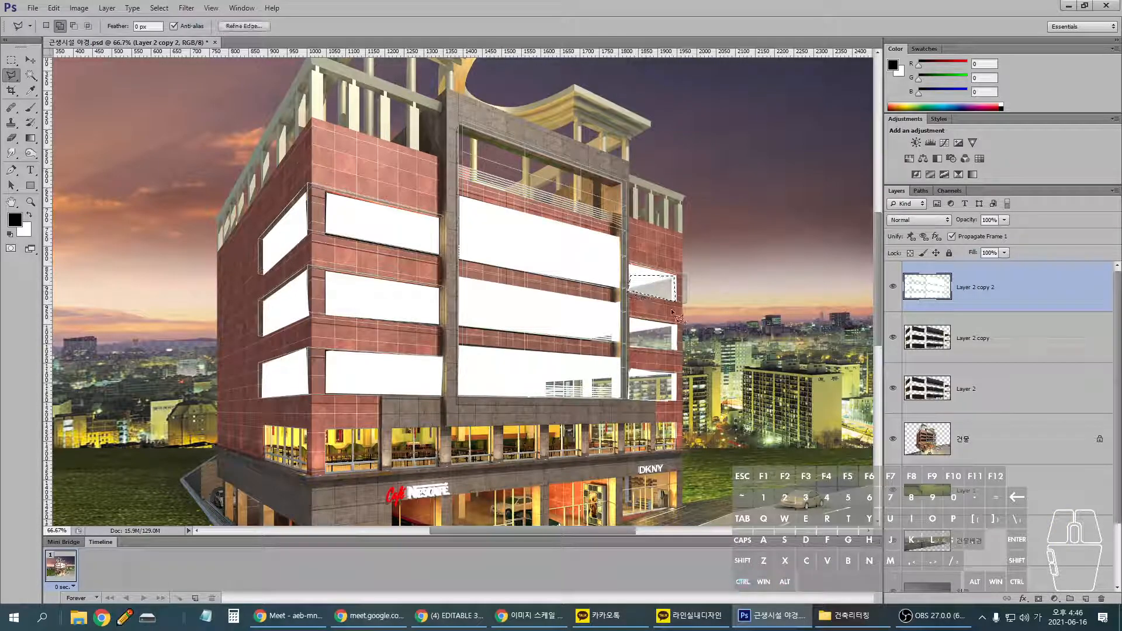
key("ctrl+d")
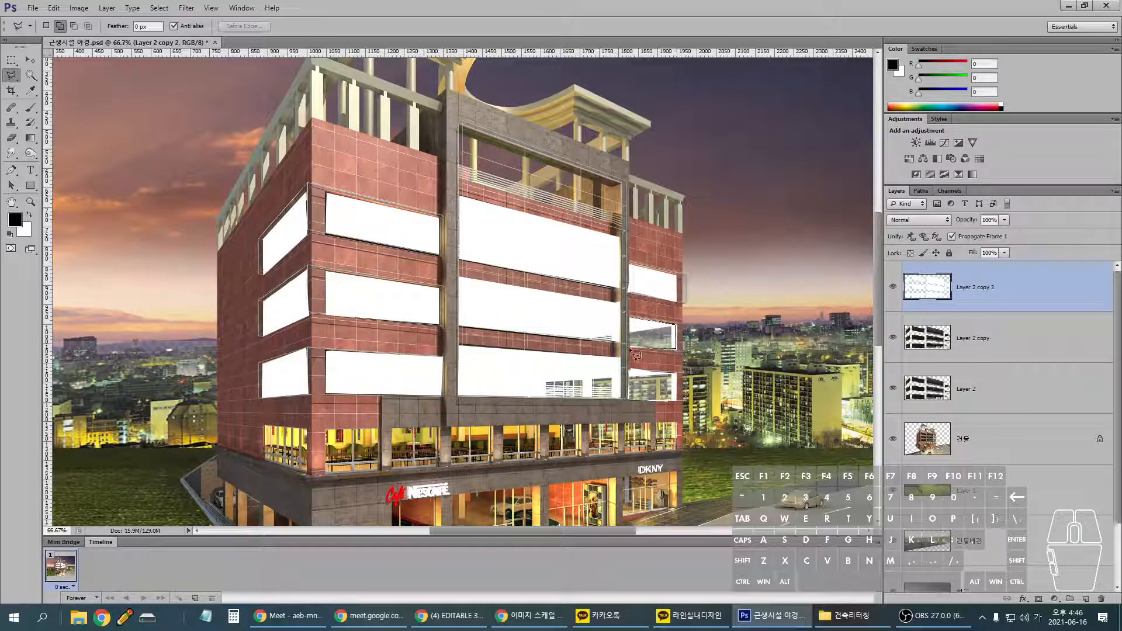
left_click(630, 319)
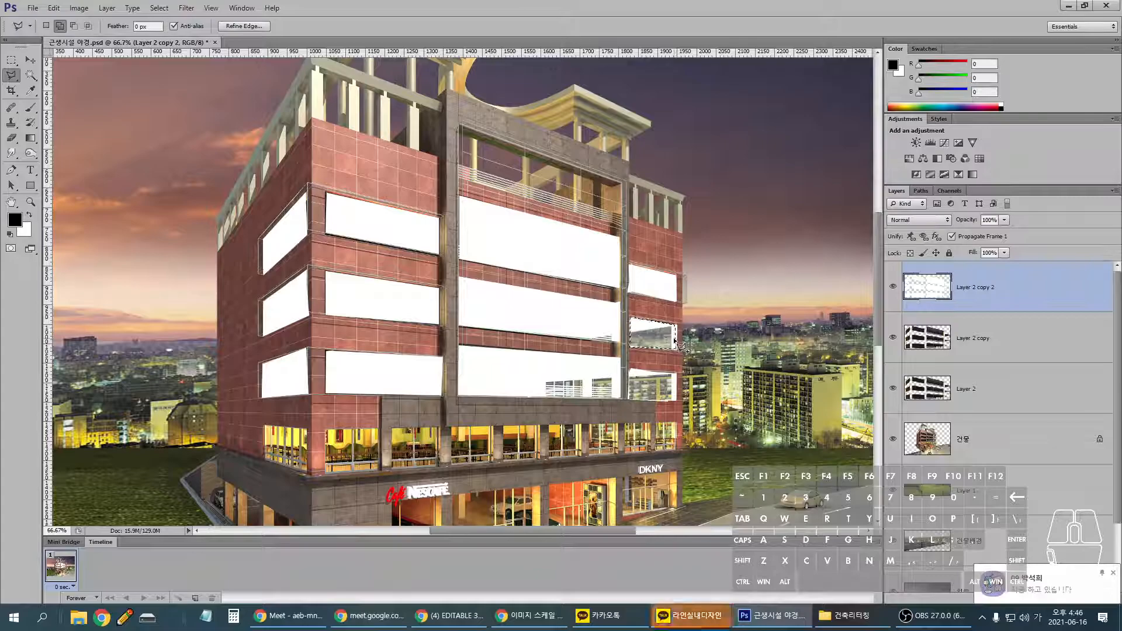
left_click(629, 370)
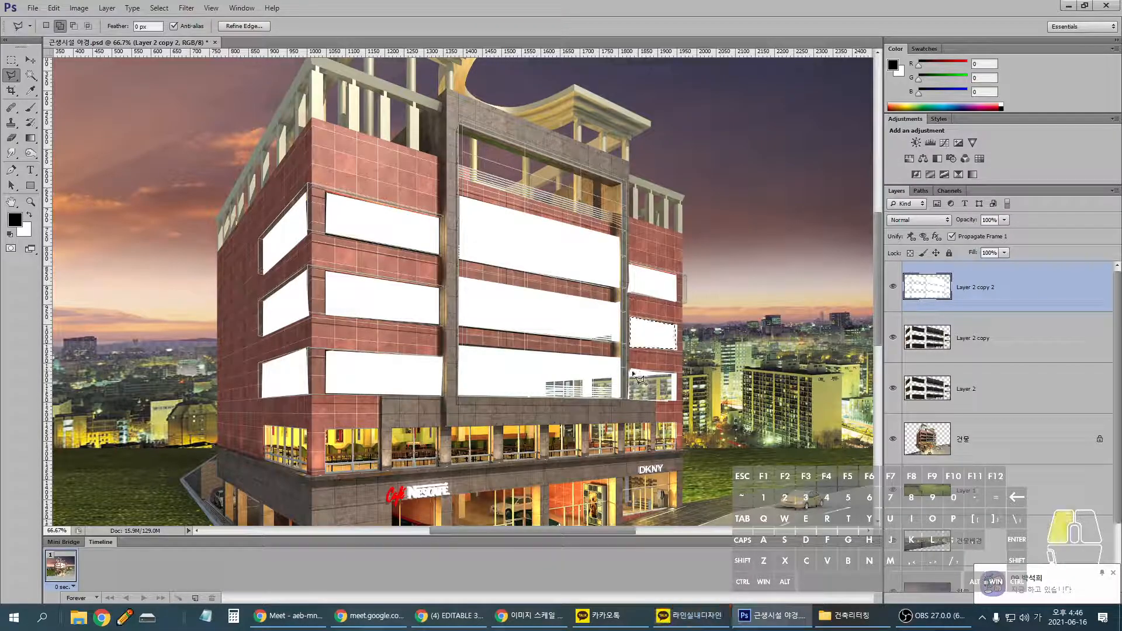
left_click(675, 374)
left_click(675, 400)
left_click(630, 399)
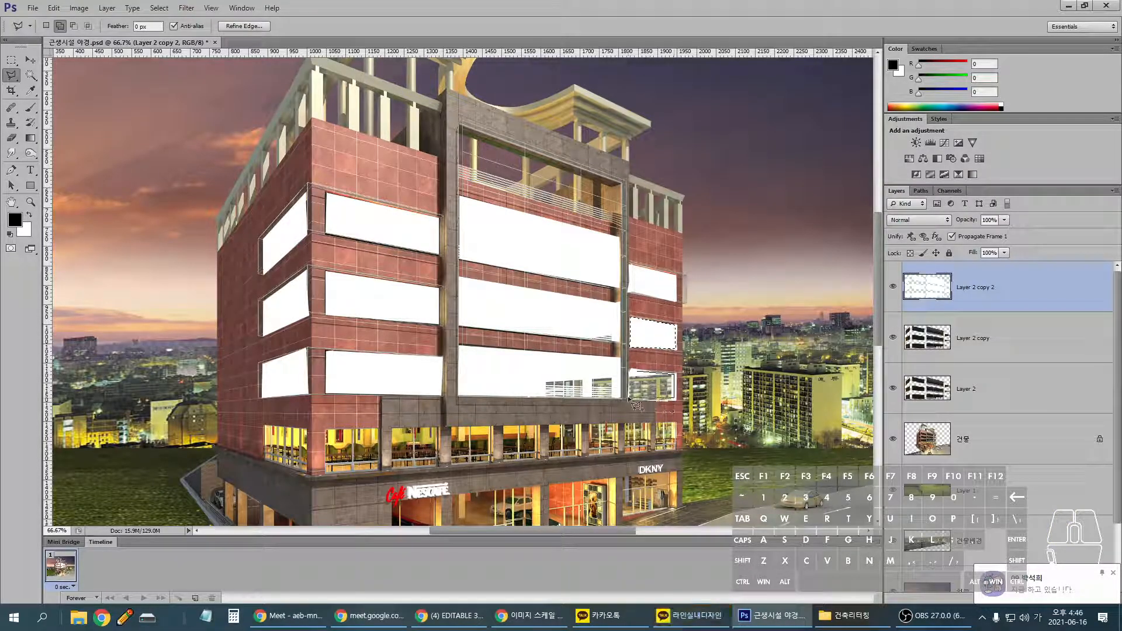
left_click(630, 372)
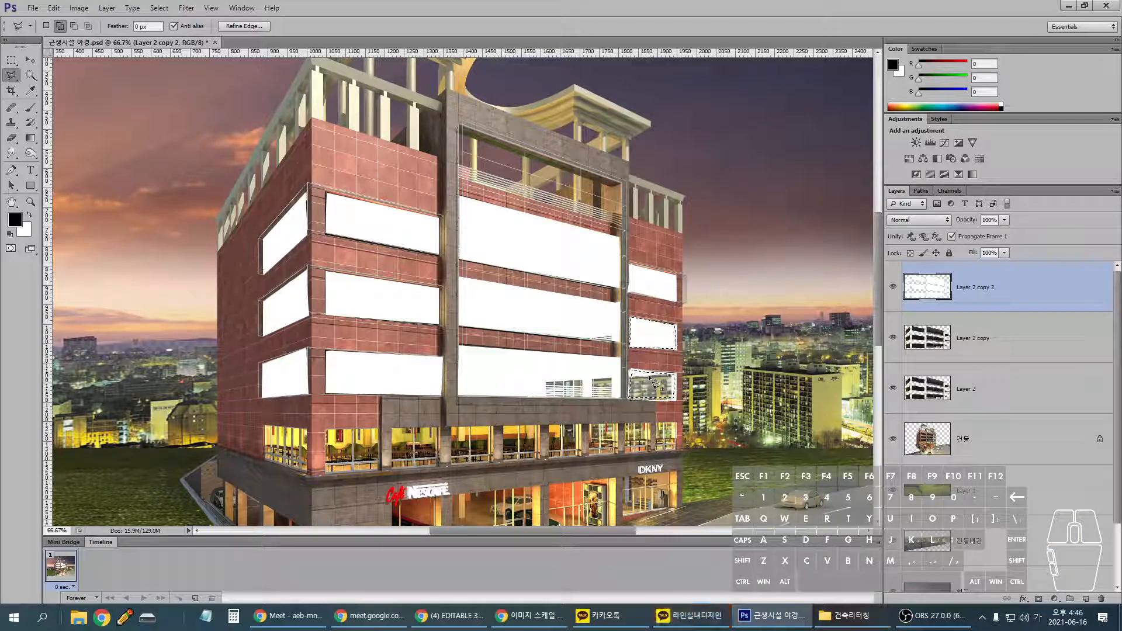
key("ctrl+BackSpace")
key("ctrl+d")
- Outline the unfilled patch in the lowest central window, fill it with white and deselect
left_click(537, 375)
left_click(613, 370)
left_click(614, 397)
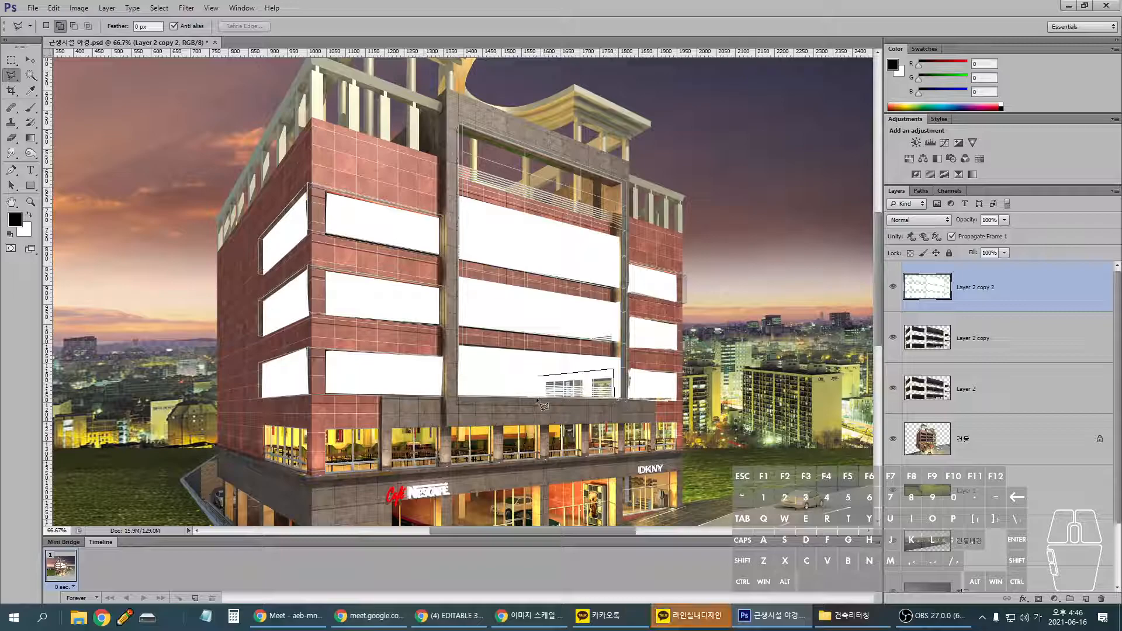
left_click(539, 378)
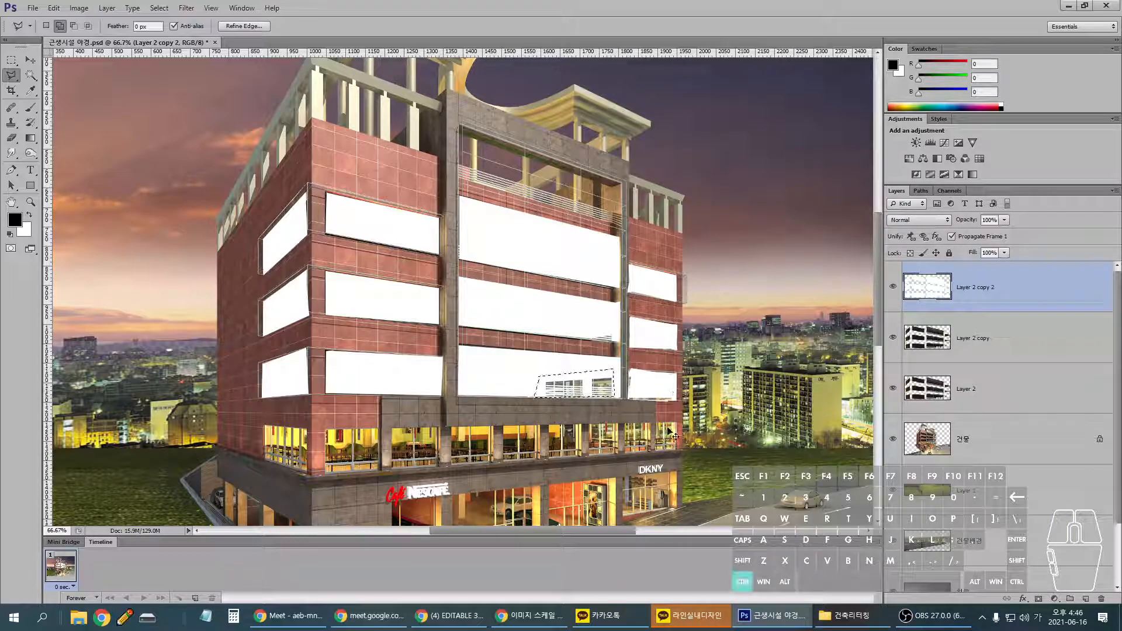
key("ctrl+BackSpace")
key("ctrl+d")
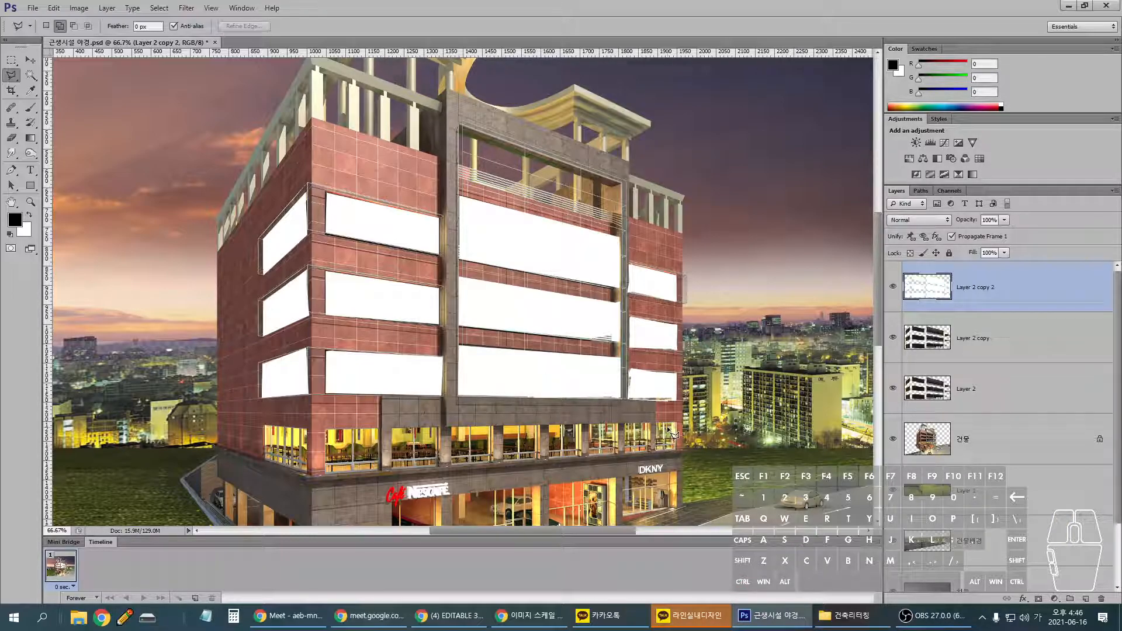
- Apply a Gaussian Blur to the white window layer
left_click(186, 8)
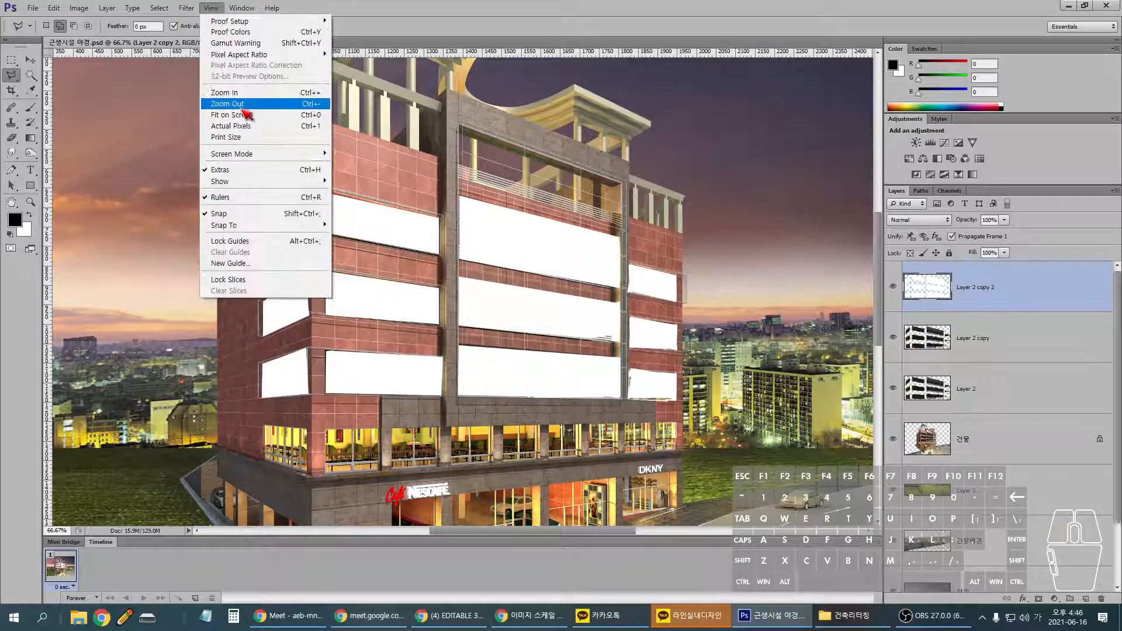
mouse_move(225, 127)
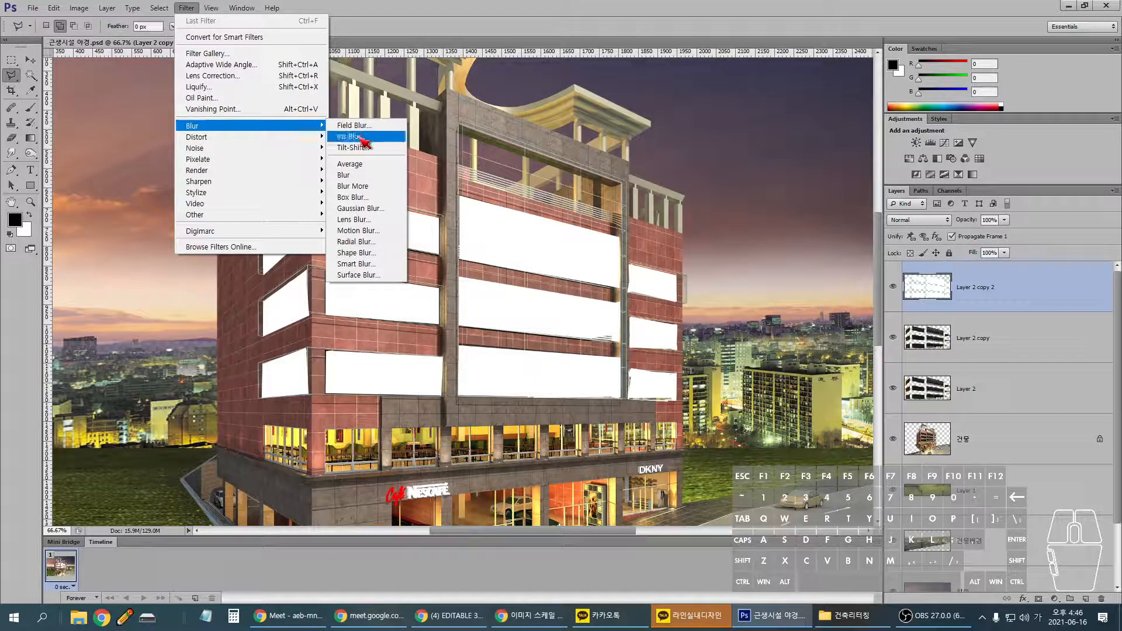
left_click(368, 208)
key("Return")
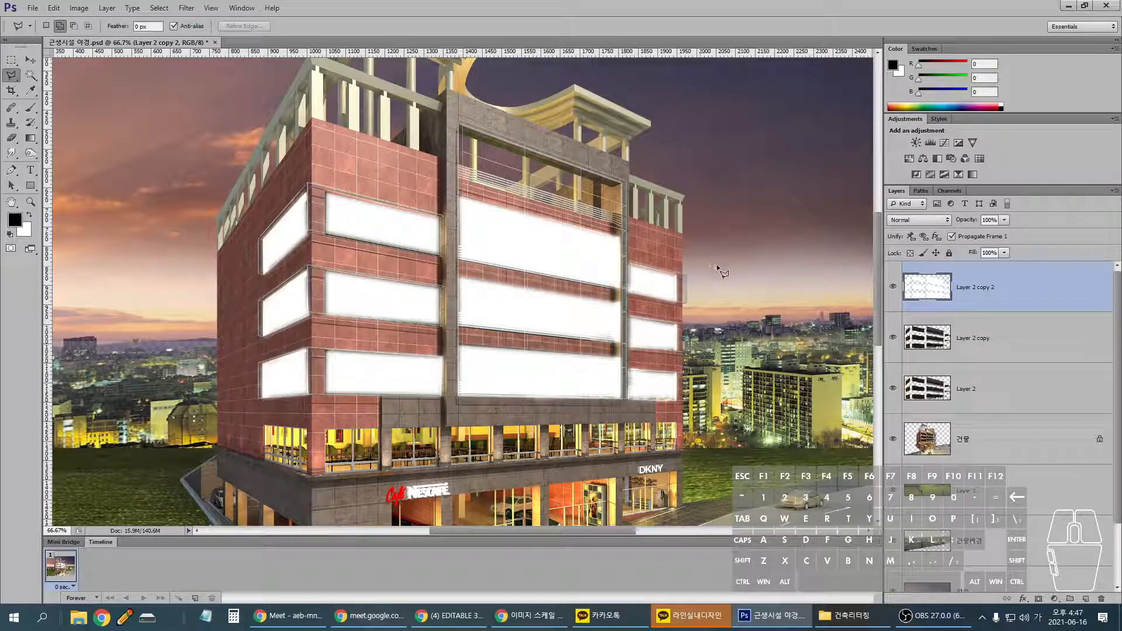
- Set the blurred window layer's blend mode to Screen and its opacity to 30%
left_click(929, 220)
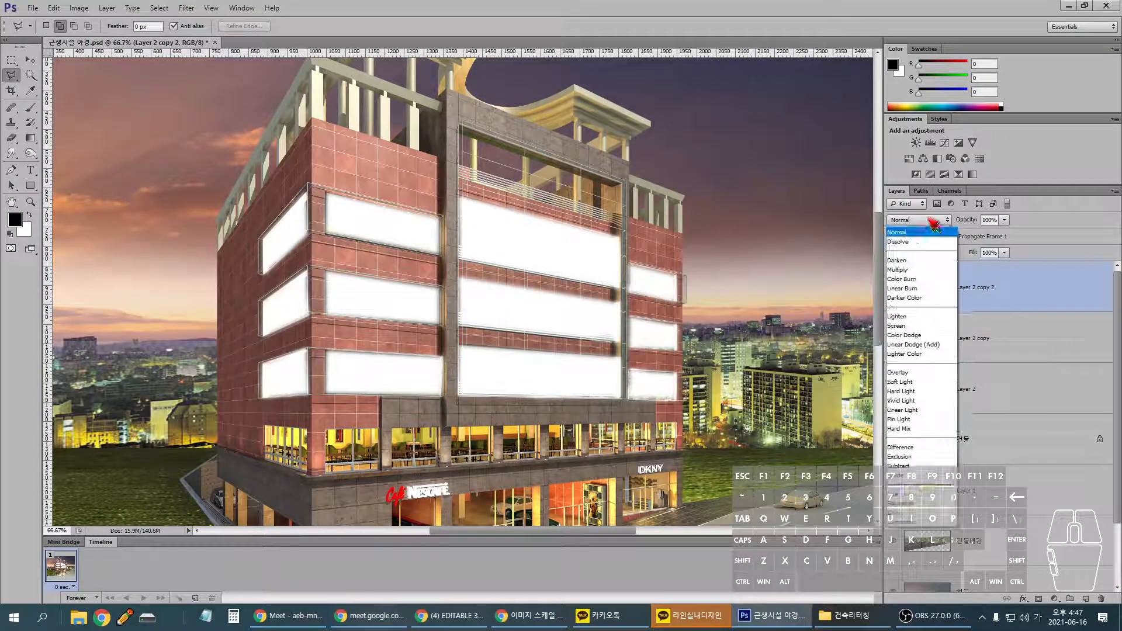
left_click(921, 321)
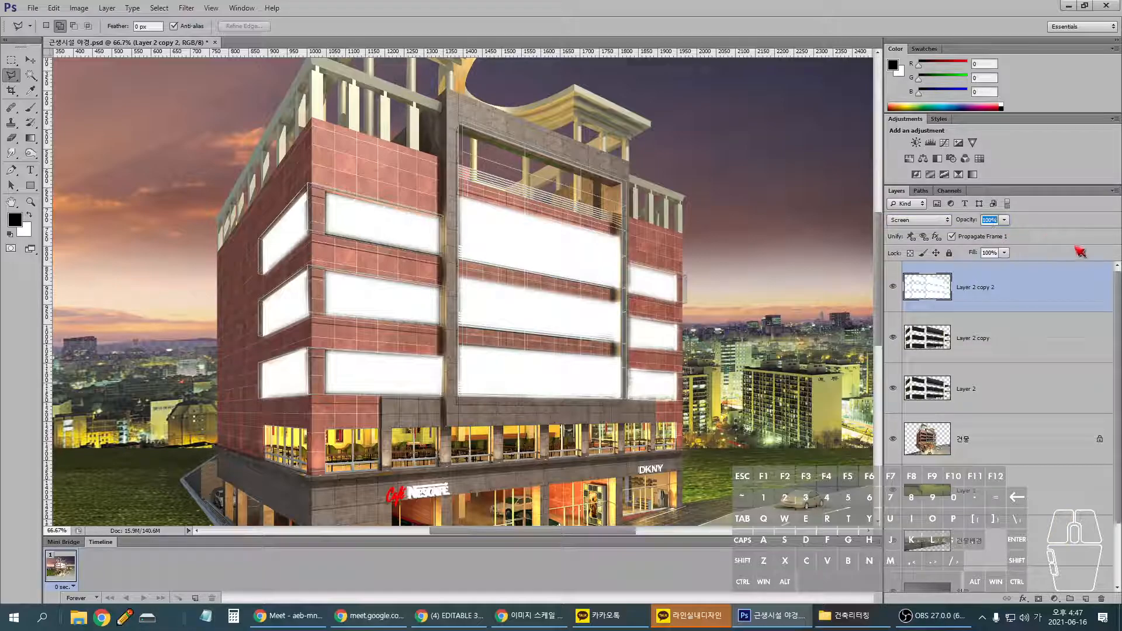
type("10")
key("Return")
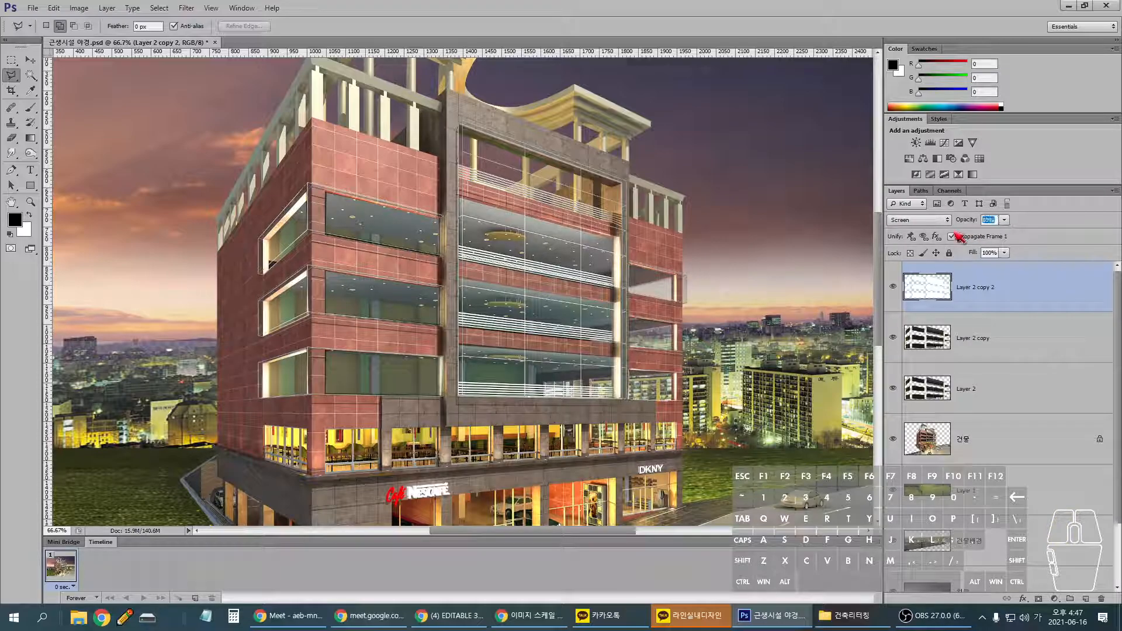
key("Return")
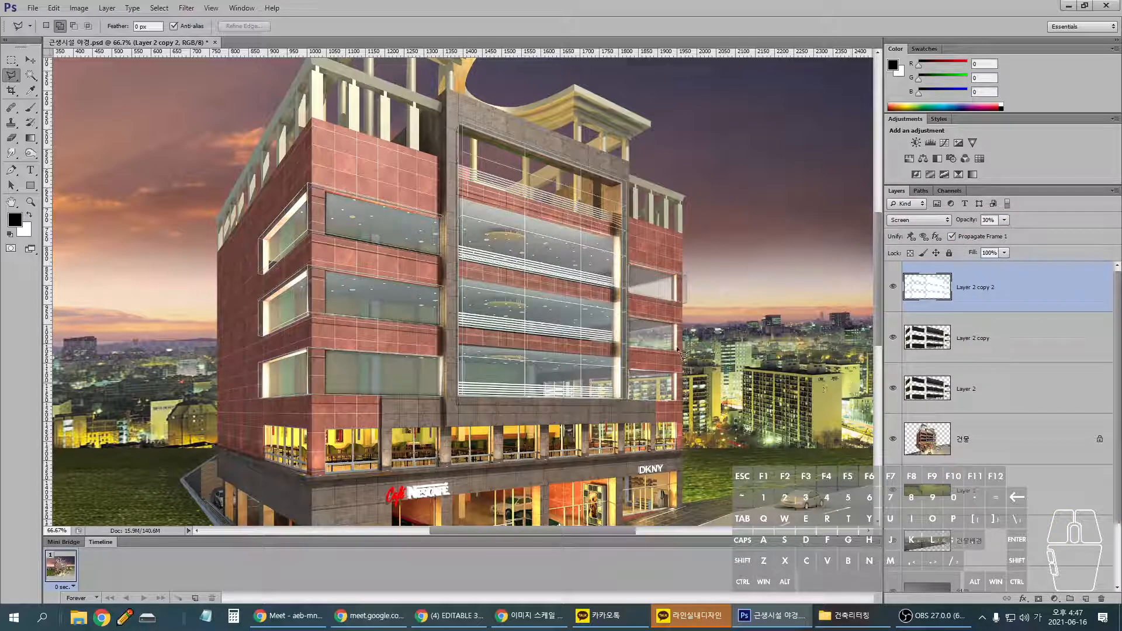
- Compare the building with the white glow layer hidden and shown
key("ctrl+minus")
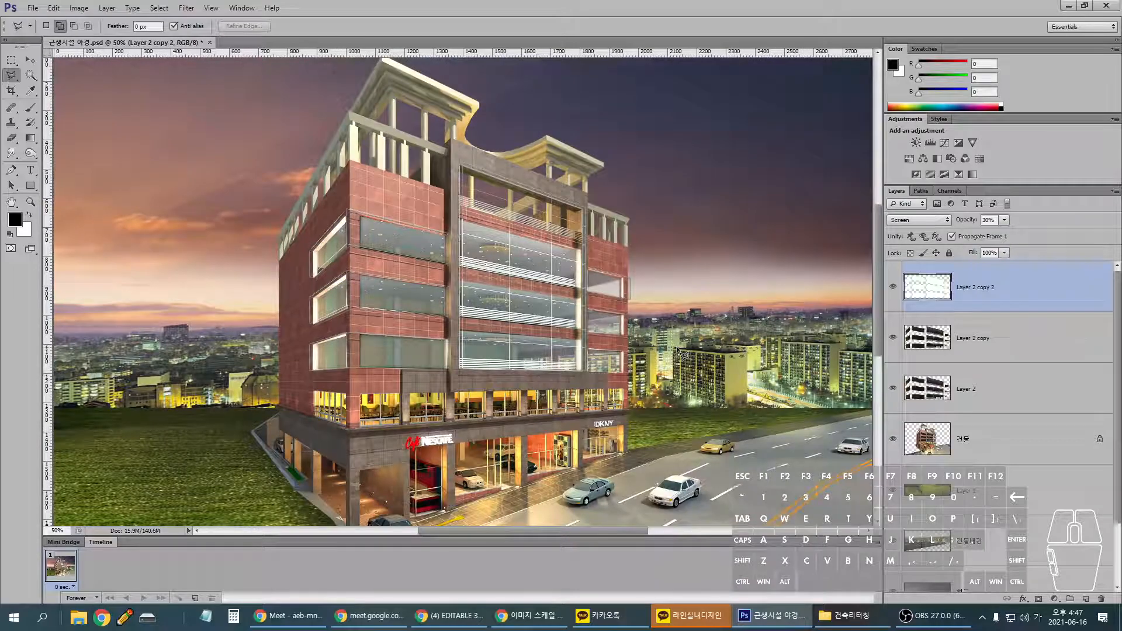
left_click(892, 288)
left_click(892, 288)
left_click(892, 288)
left_click(892, 288)
left_click(892, 287)
left_click(892, 287)
key("ctrl+u")
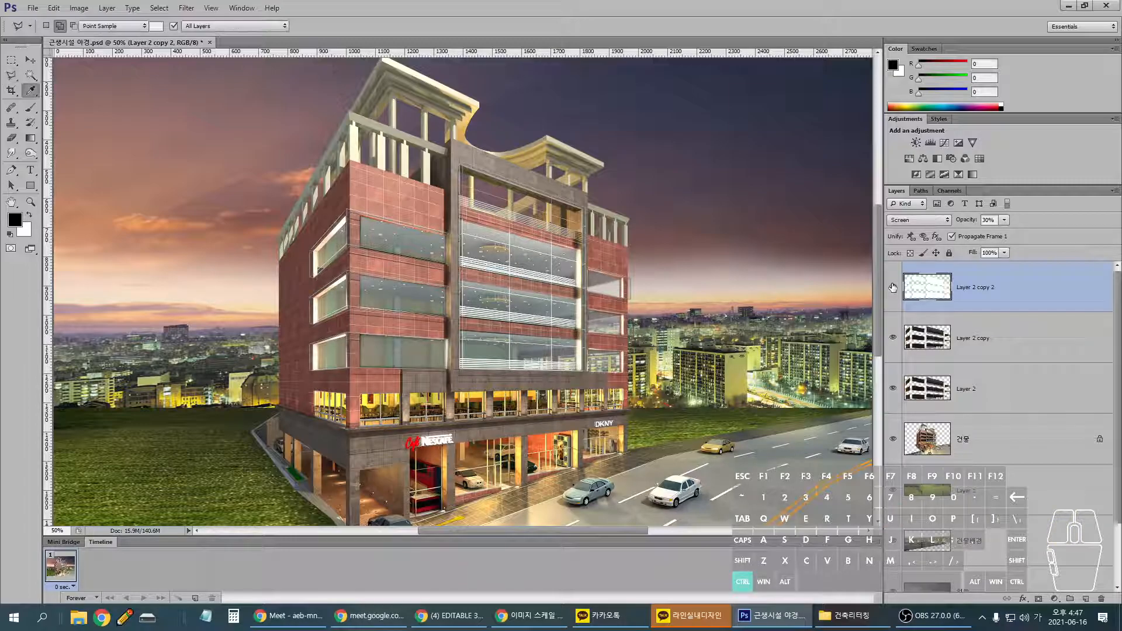
left_click(802, 513)
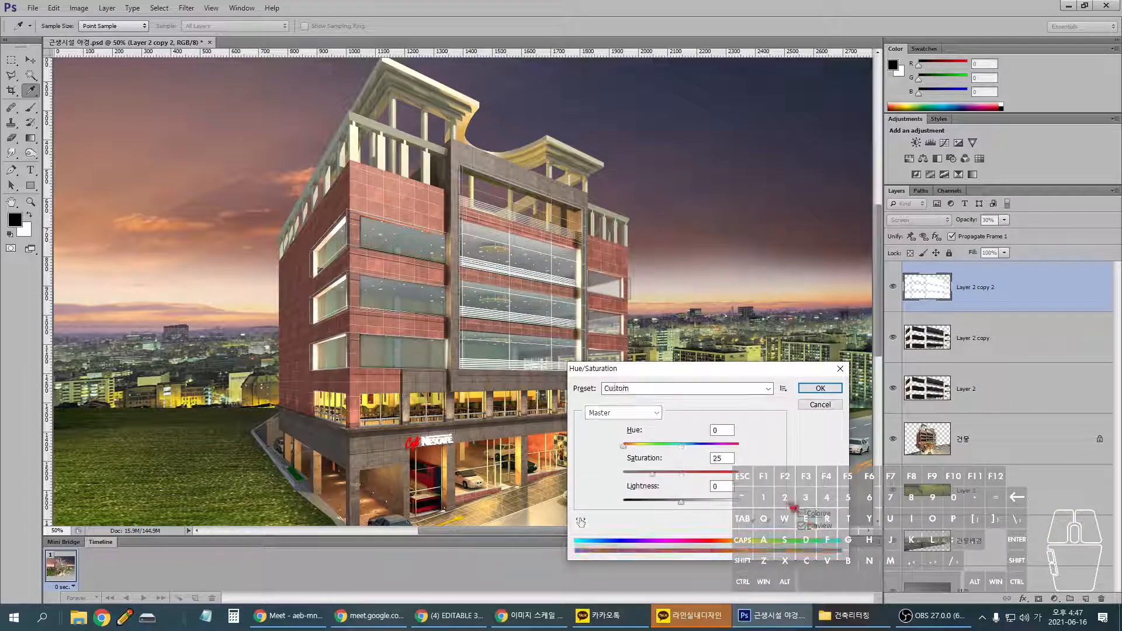
left_click_drag(629, 447, 712, 506)
left_click_drag(687, 447, 664, 454)
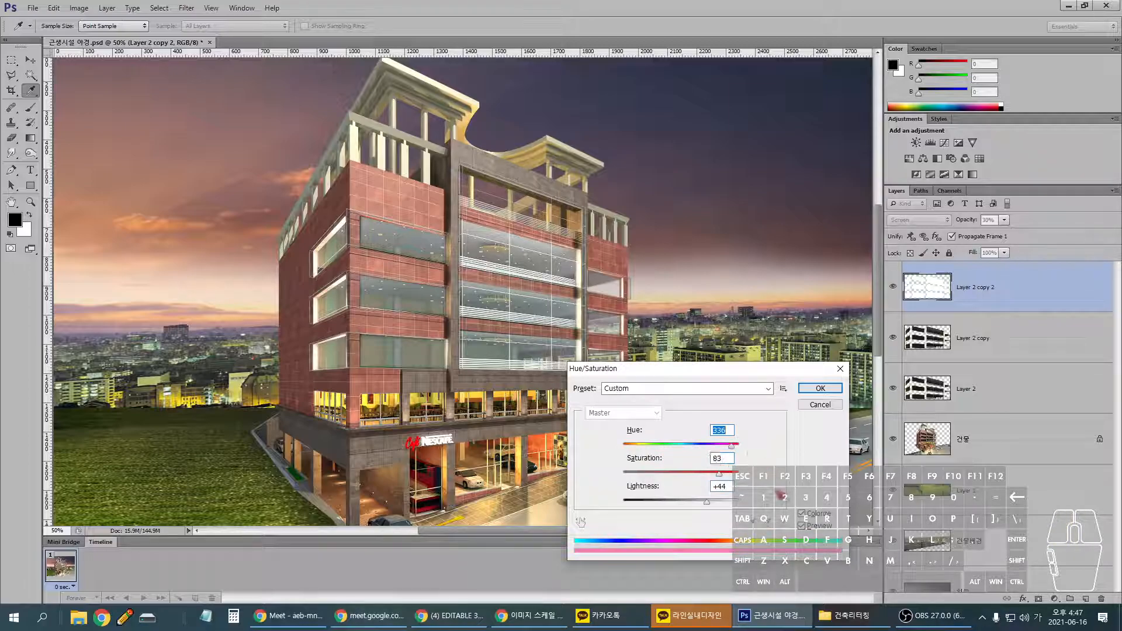
left_click_drag(731, 446, 671, 444)
key("Escape")
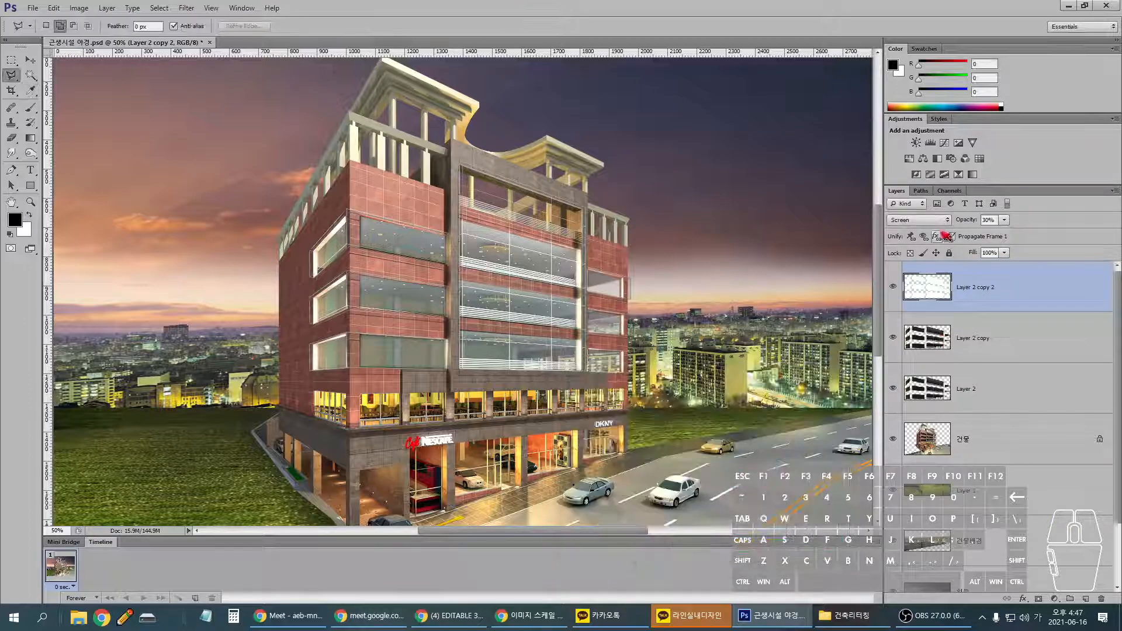
- Return the window layer to Normal blending and undo its opacity change and Gaussian Blur
left_click(938, 224)
left_click(925, 234)
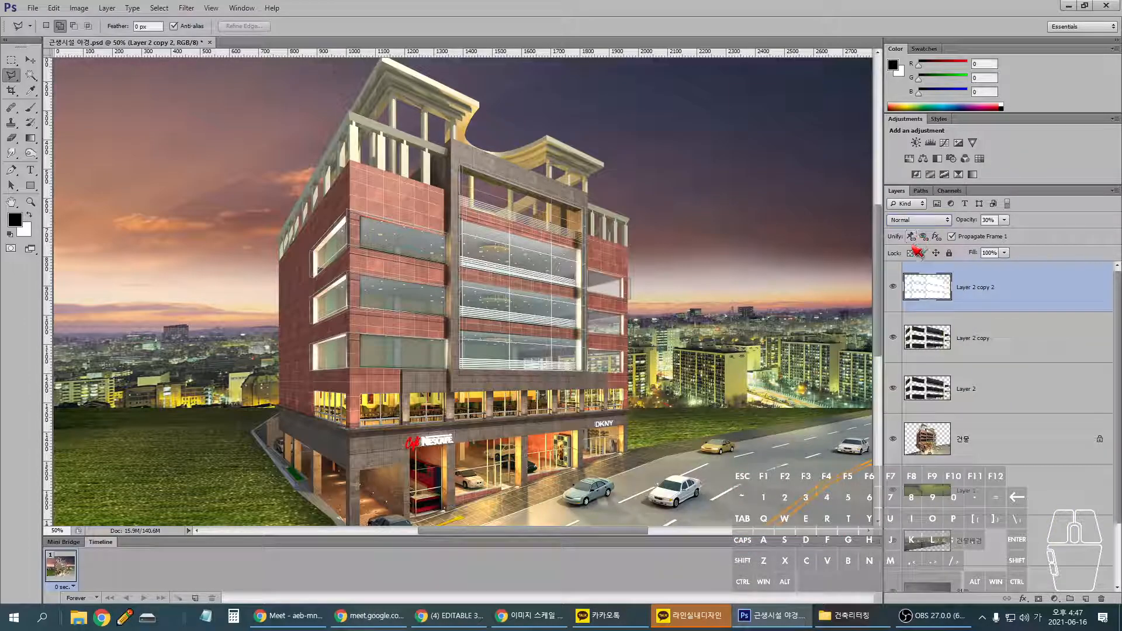
key("ctrl+alt+z")
key("ctrl+alt+z")
key("ctrl+alt+z")
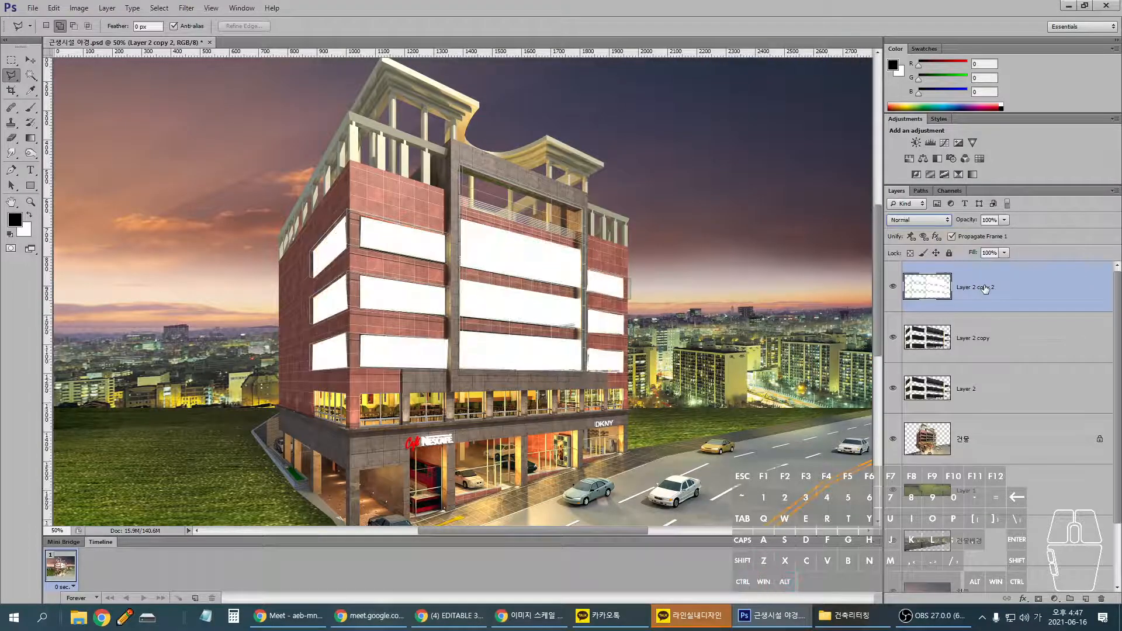
- Apply a Gaussian Blur with a 10-pixel radius to the white window layer
left_click(187, 8)
mouse_move(297, 127)
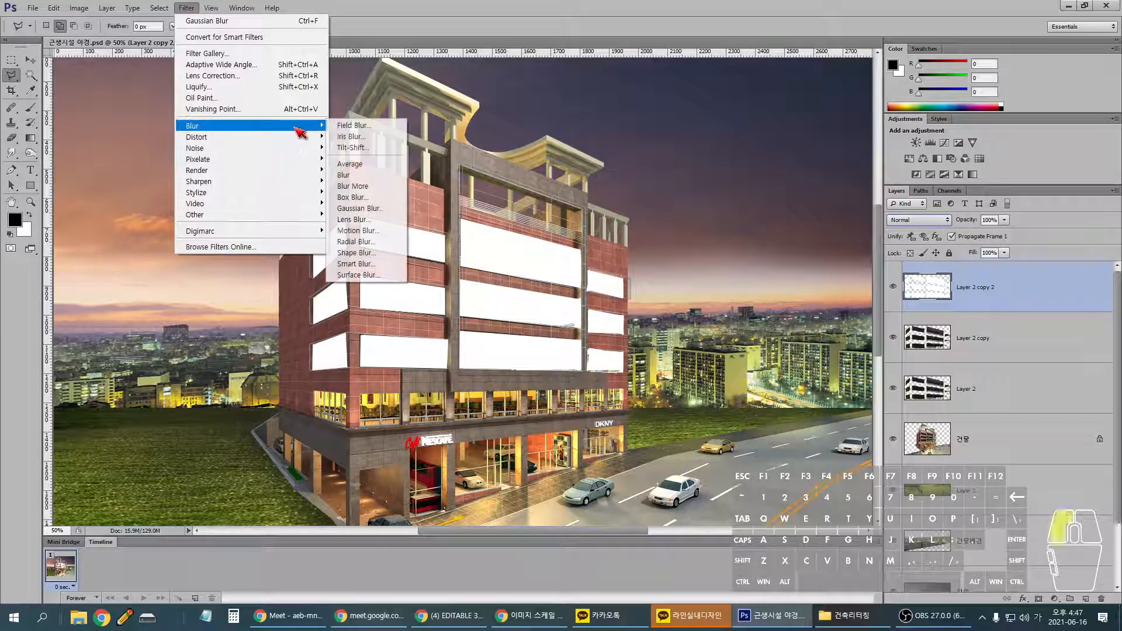
left_click(357, 208)
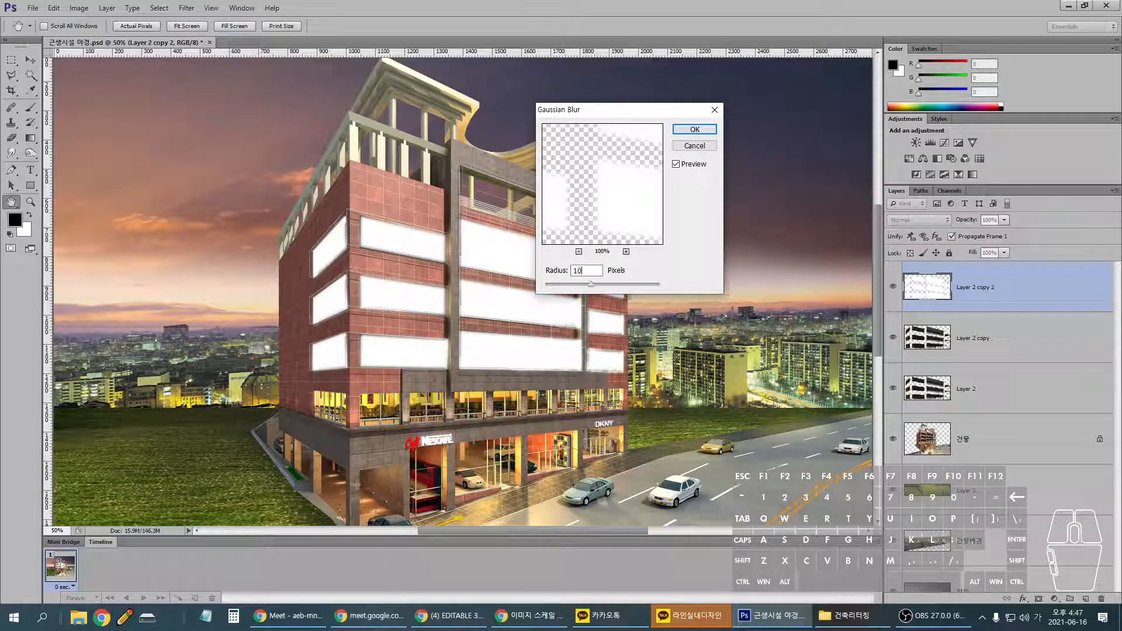
key("Return")
key("l")
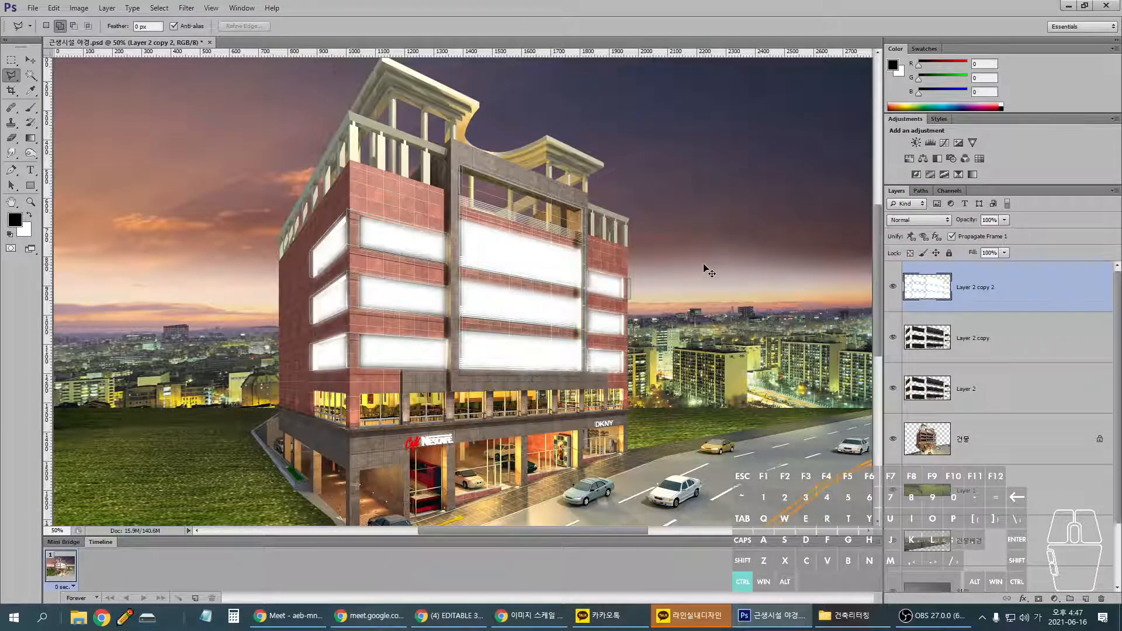
key("ctrl+plus")
left_click(920, 219)
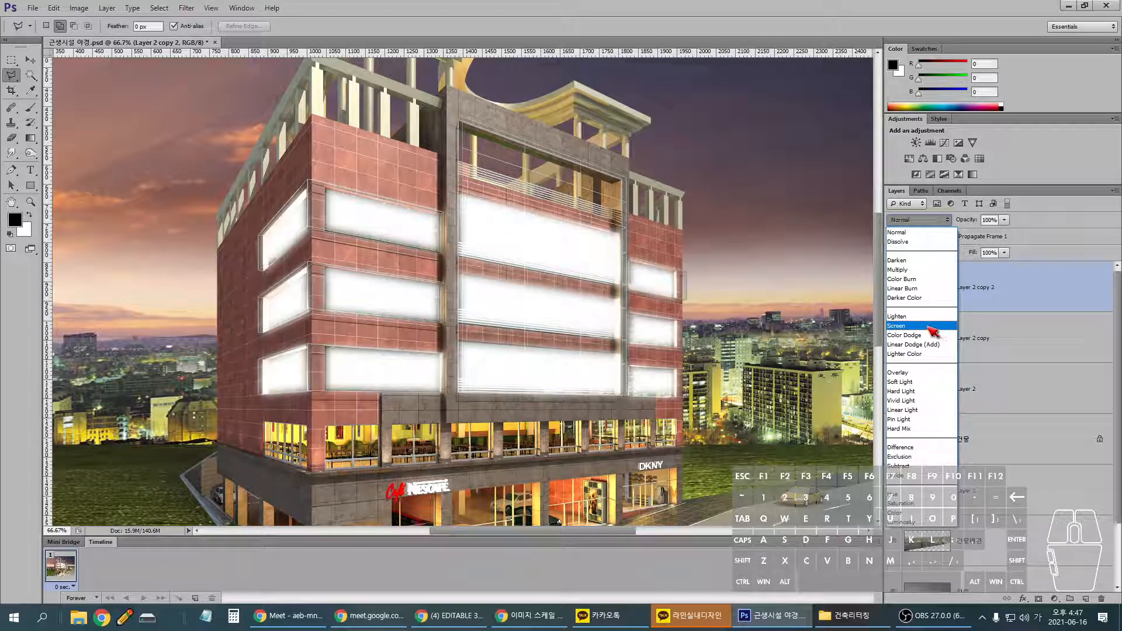
key("Escape")
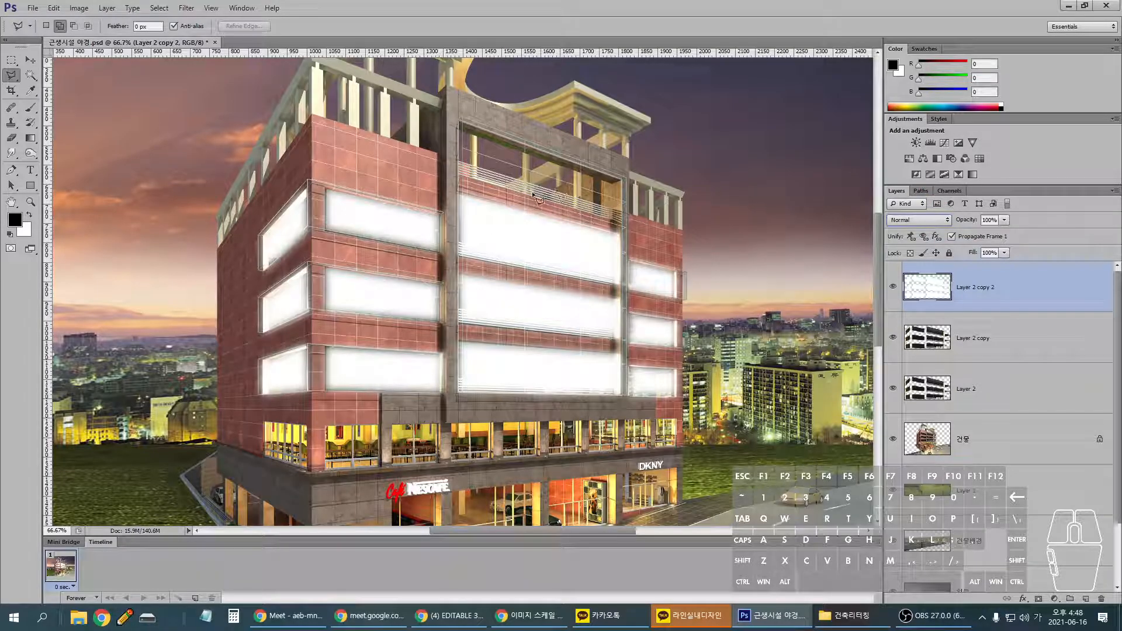
- Colorize the blurred white window layer with Hue/Saturation, using hue 35, saturation 100 and lightness -10
key("ctrl+u")
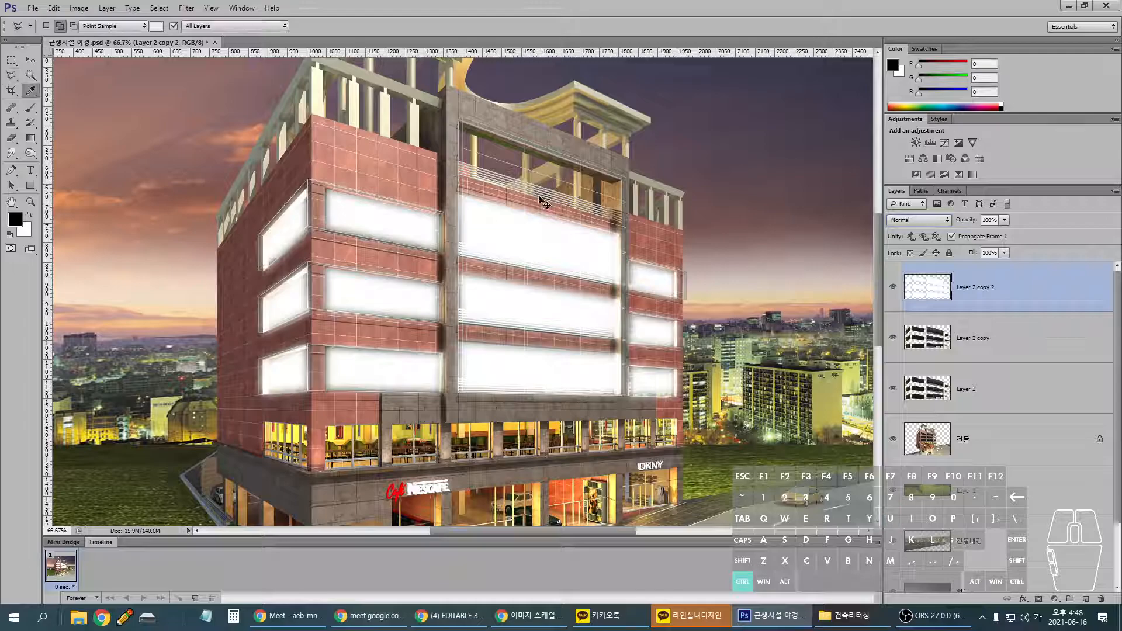
left_click(802, 514)
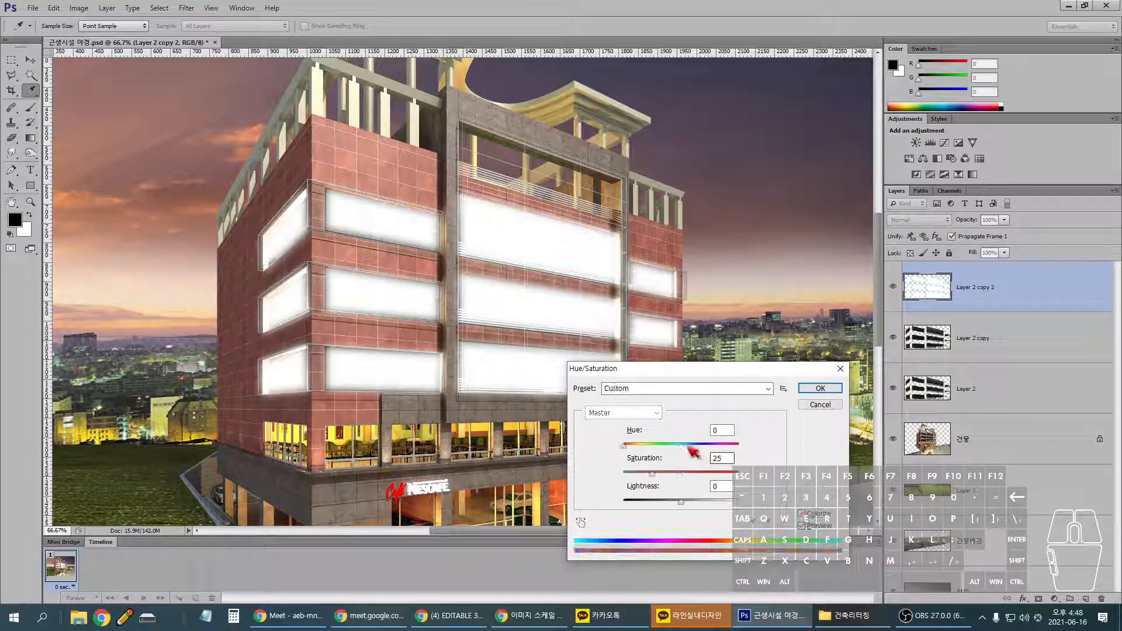
left_click(739, 444)
left_click_drag(738, 445, 681, 446)
mouse_move(681, 502)
left_mouse_down()
mouse_move(645, 507)
mouse_move(710, 510)
mouse_move(680, 507)
left_mouse_up()
left_click_drag(682, 446, 674, 504)
mouse_move(636, 449)
left_mouse_down()
mouse_move(726, 453)
mouse_move(624, 448)
mouse_move(641, 448)
left_mouse_up()
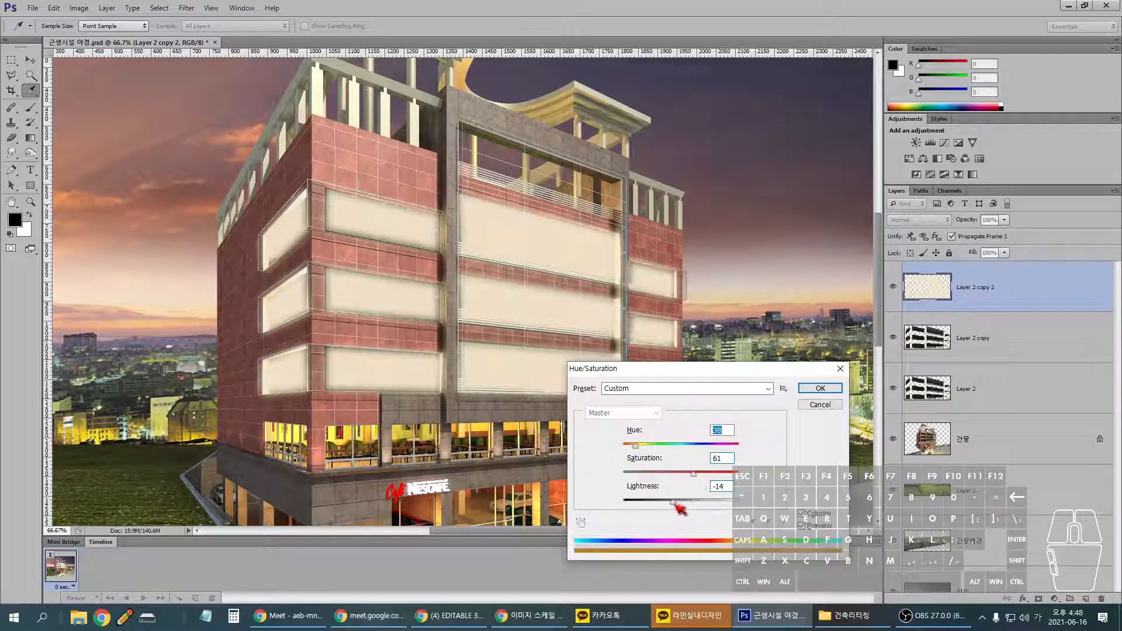
left_click_drag(678, 504, 764, 479)
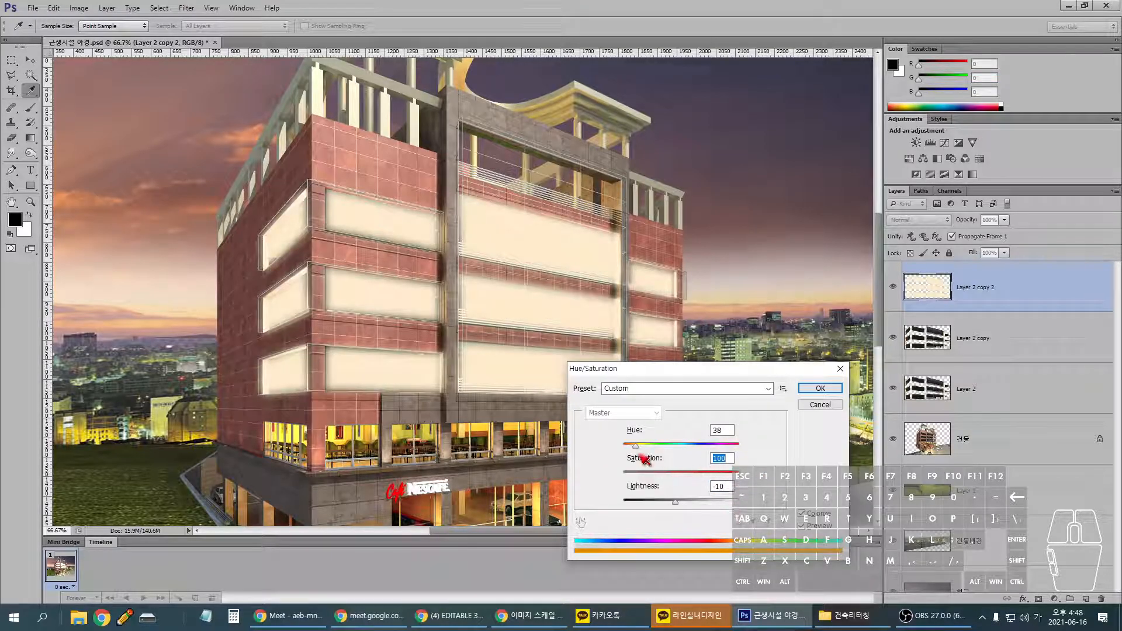
left_click_drag(642, 450, 640, 450)
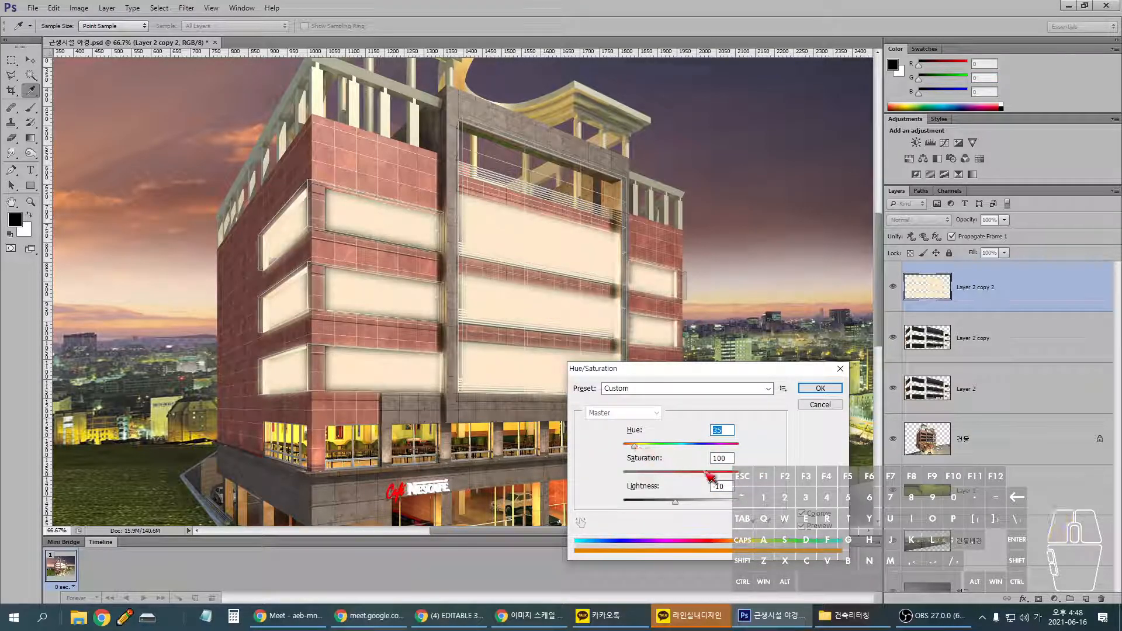
left_click_drag(676, 503, 677, 501)
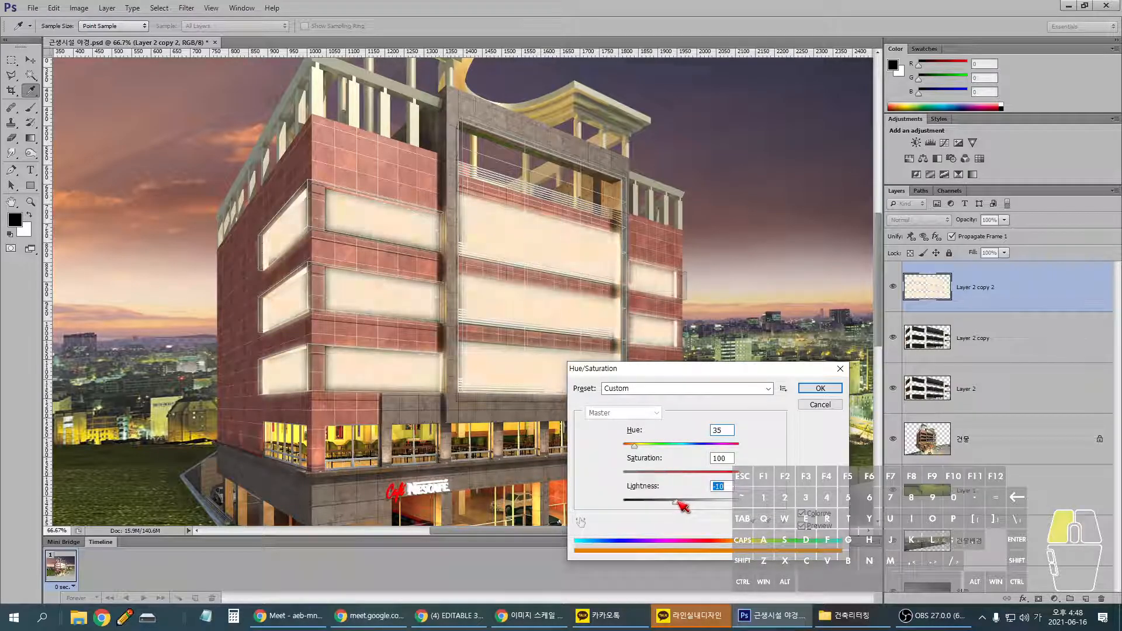
left_click(831, 388)
key("l")
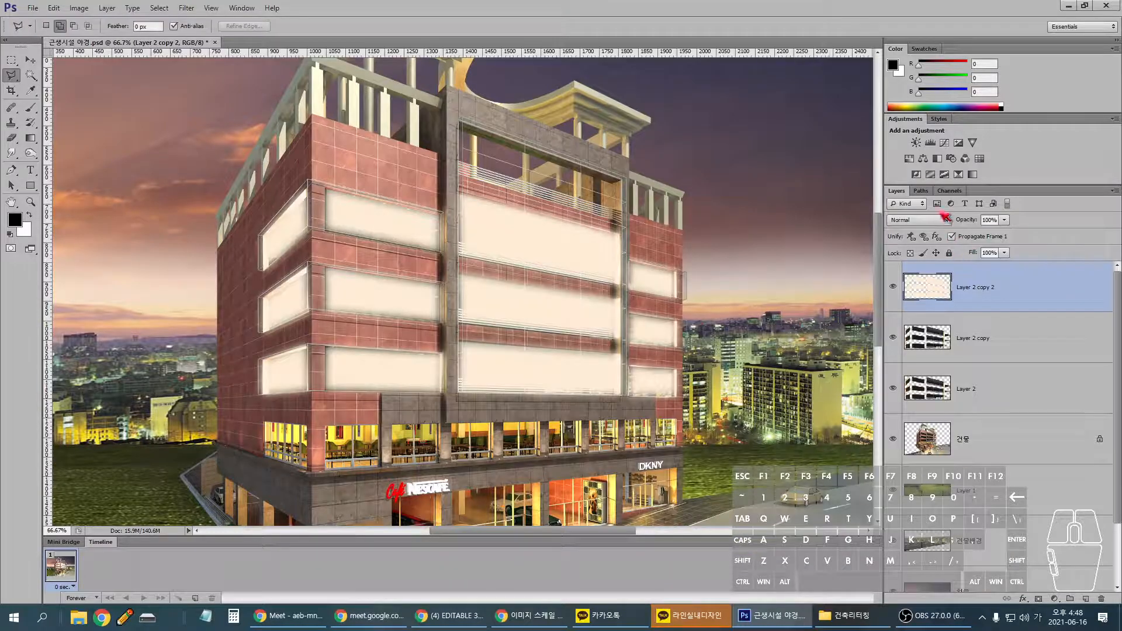
- Set the tinted window layer's blend mode to Screen and its opacity to 30%
left_click(918, 220)
left_click(901, 341)
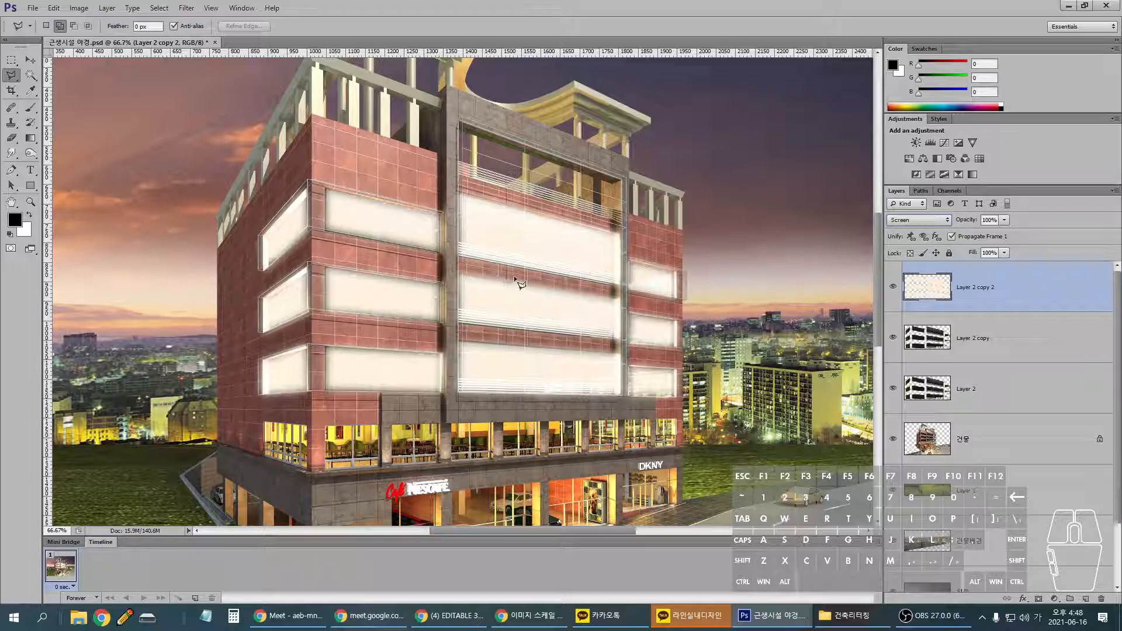
left_click(993, 223)
type("30")
key("Return")
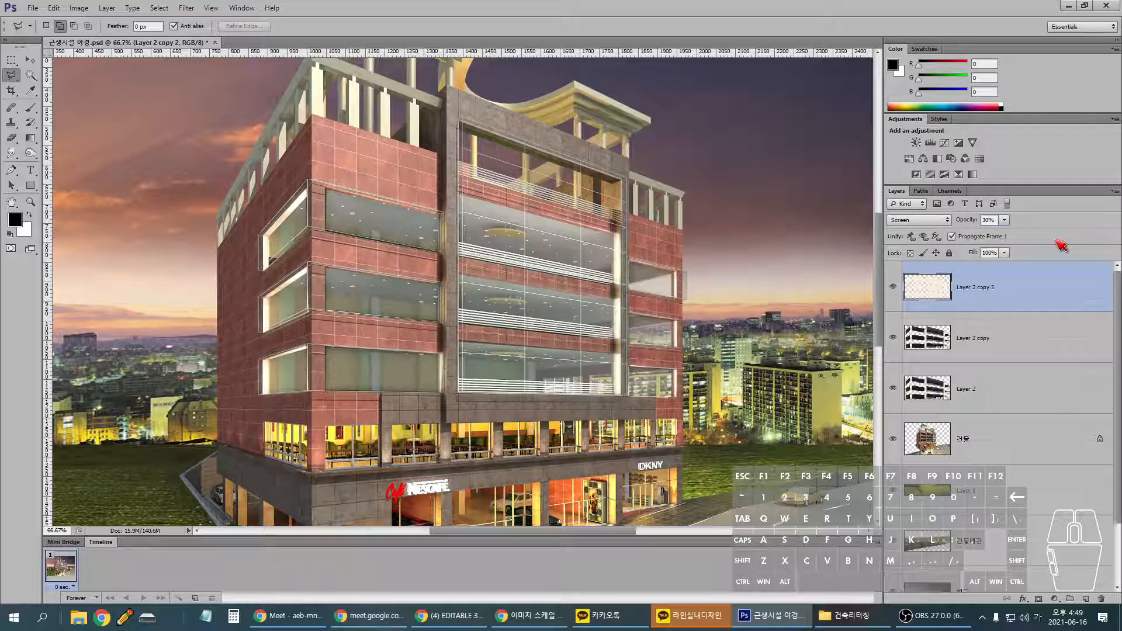
- Try Color Dodge on the tinted window layer, lower its opacity to 23%, and return it to Screen blending
left_click(918, 219)
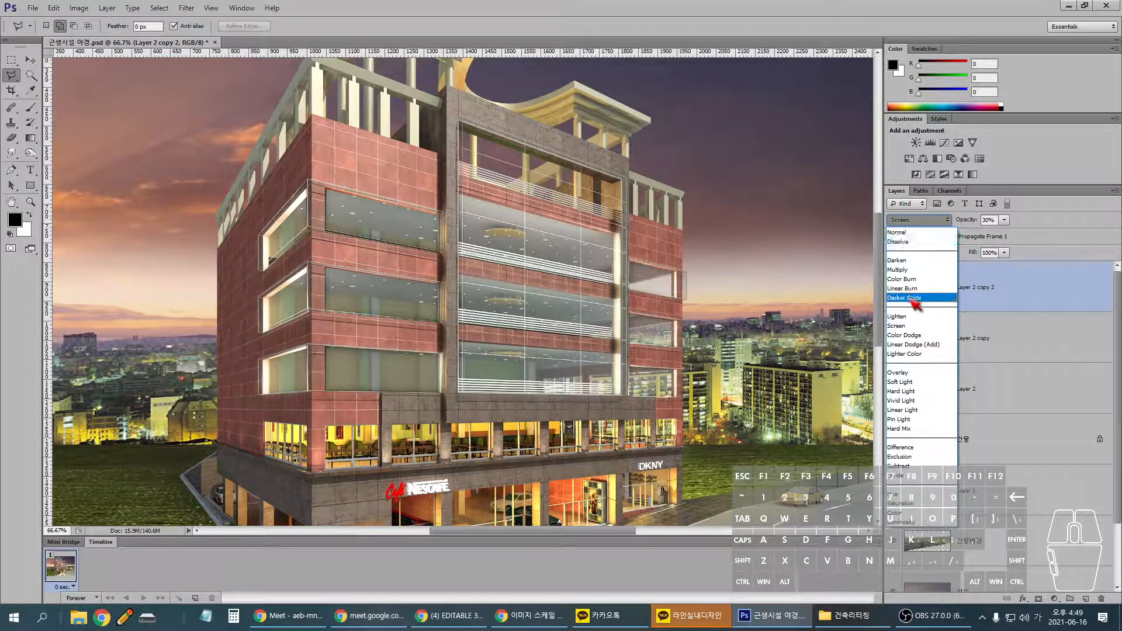
left_click(920, 334)
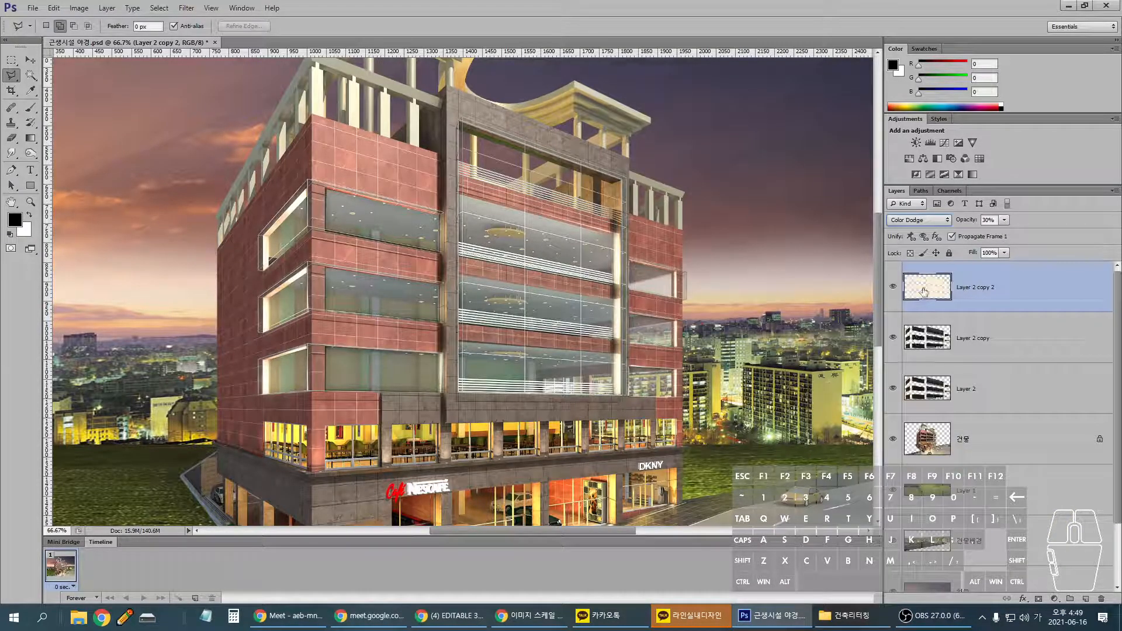
left_click(1004, 219)
mouse_move(1007, 238)
left_mouse_down()
mouse_move(1047, 235)
mouse_move(997, 238)
left_mouse_up()
left_click(923, 219)
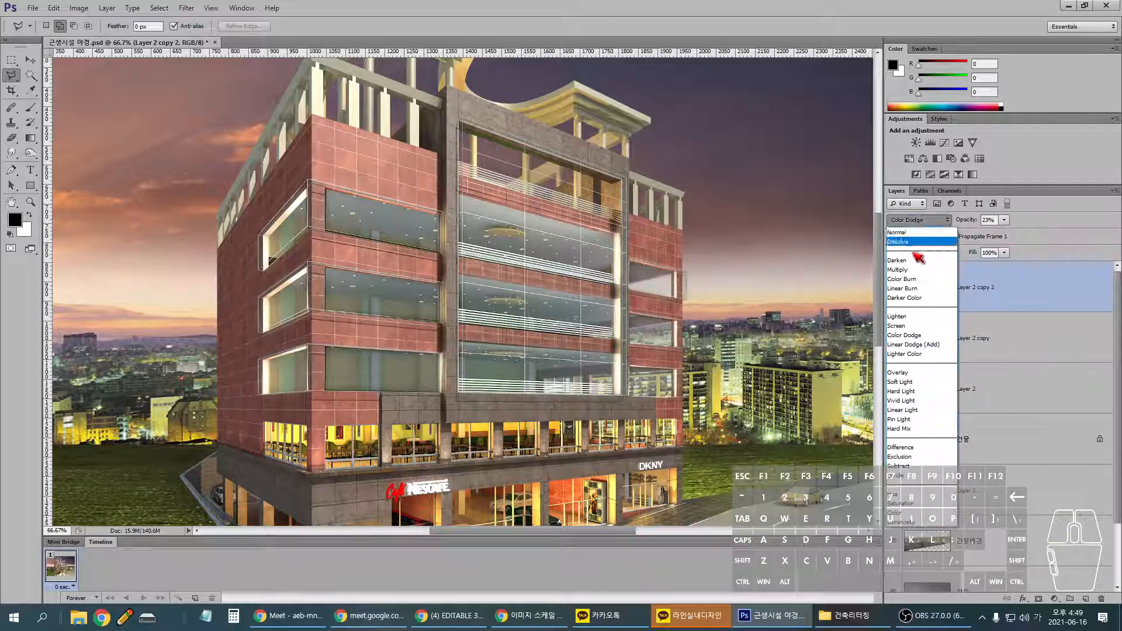
left_click(916, 325)
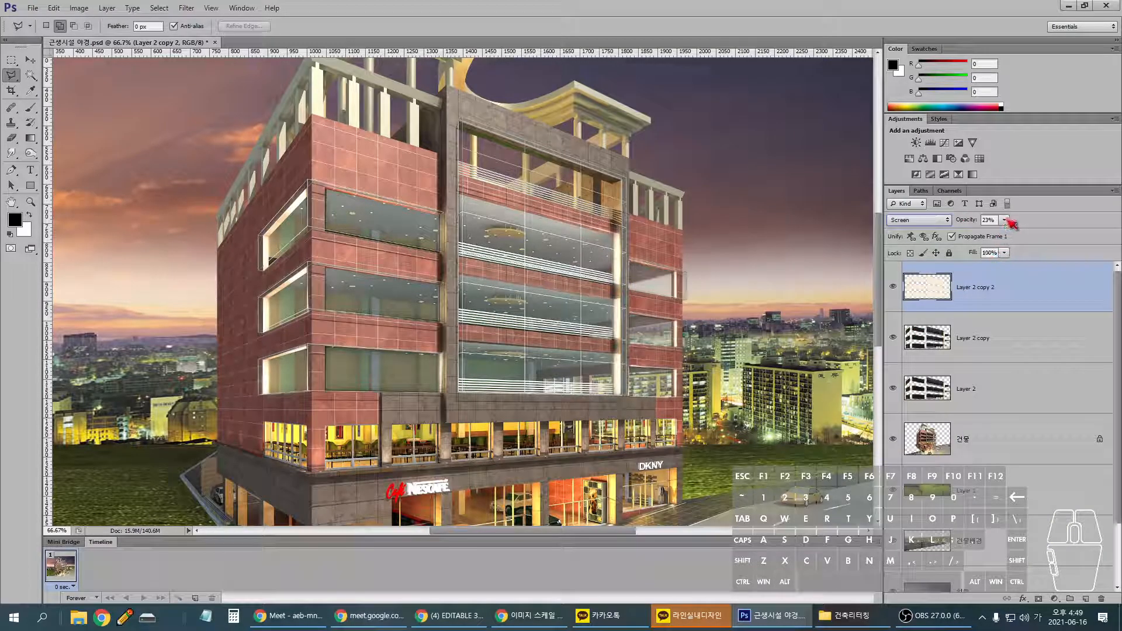
- Compare the building with the three window layers hidden and with each one shown again
left_click_drag(898, 307, 899, 369)
left_click(892, 286)
left_click(894, 287)
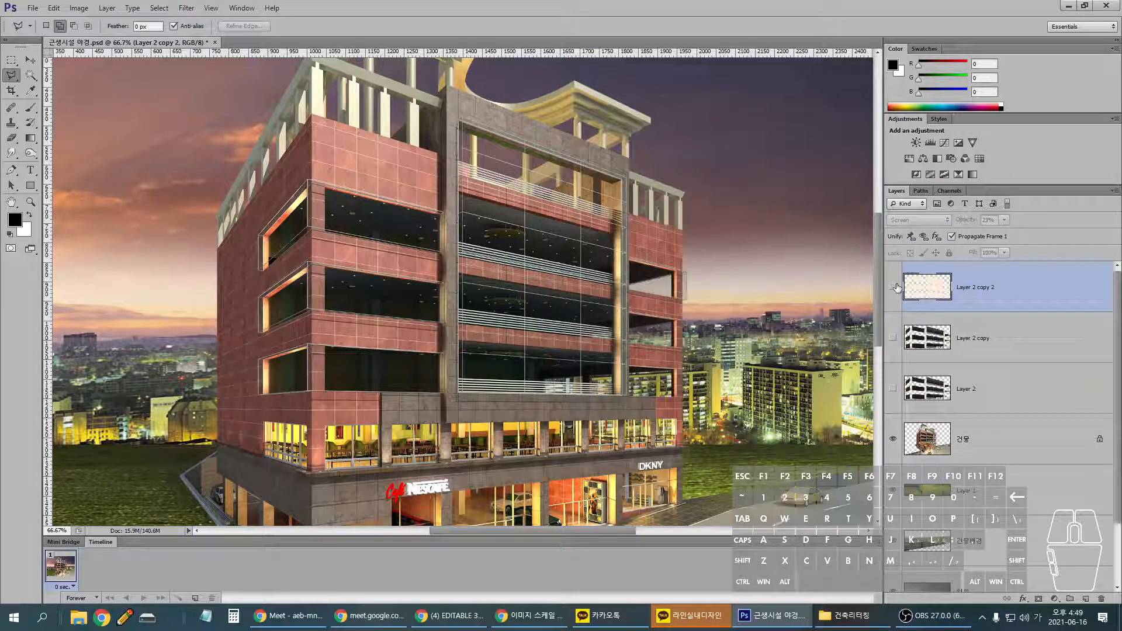
left_click(892, 388)
left_click(892, 339)
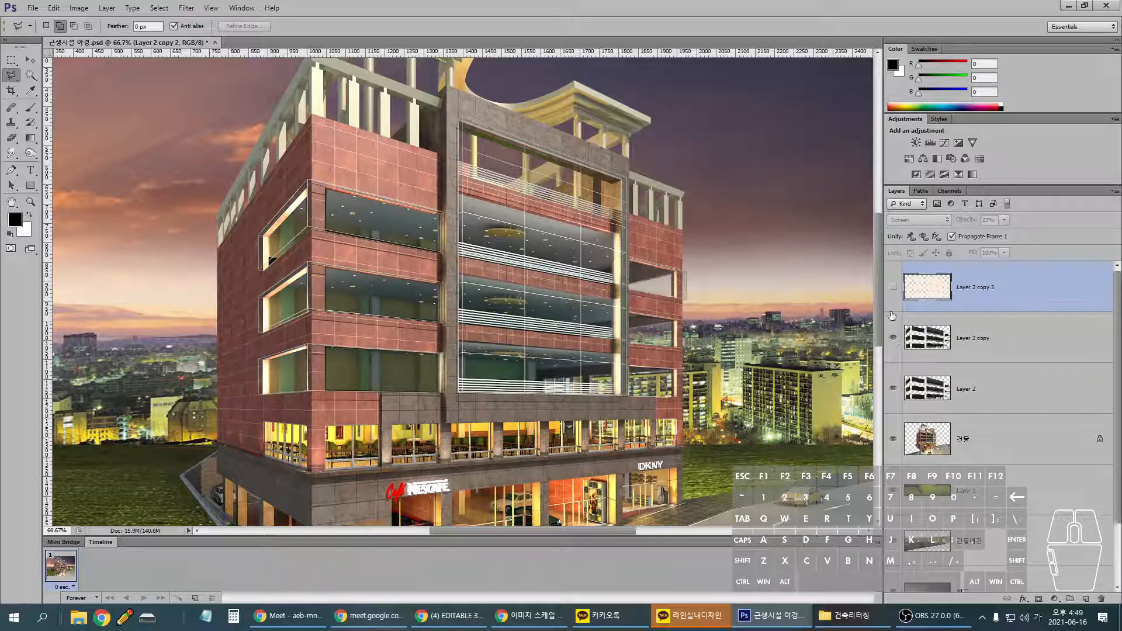
left_click(894, 287)
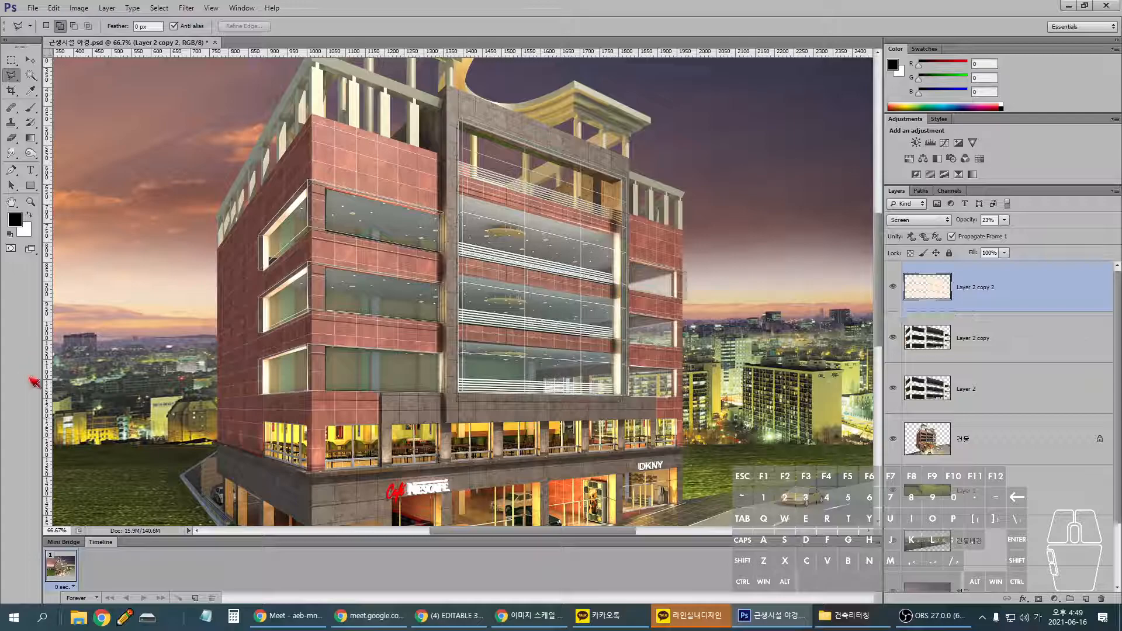
- Switch to Chrome and search Google for "건물 야경"
left_click(105, 618)
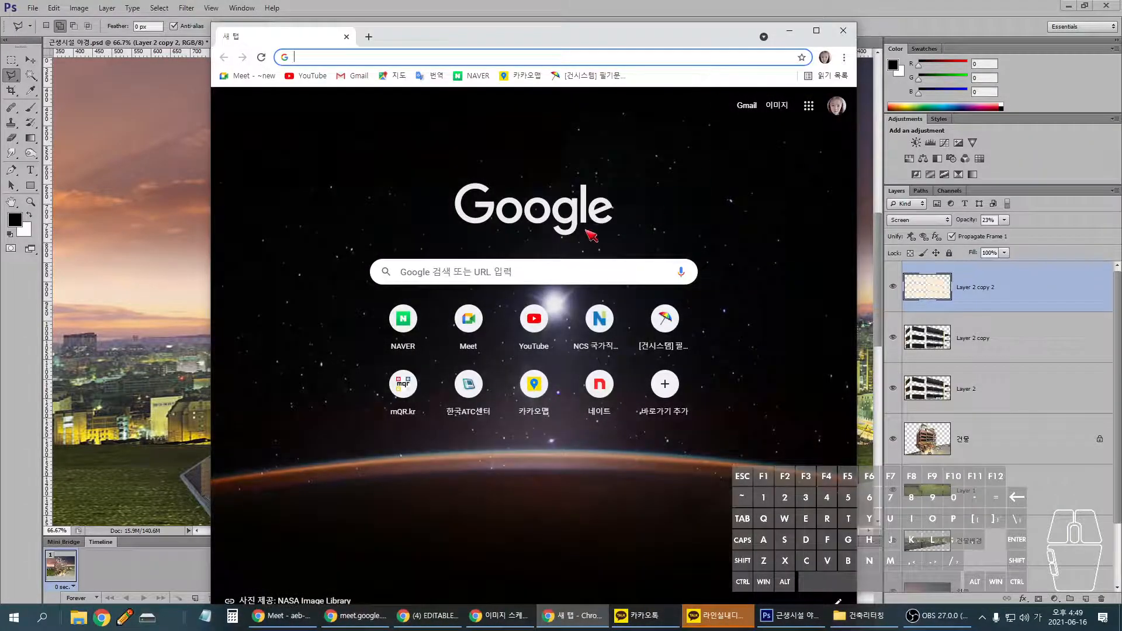
left_click(574, 270)
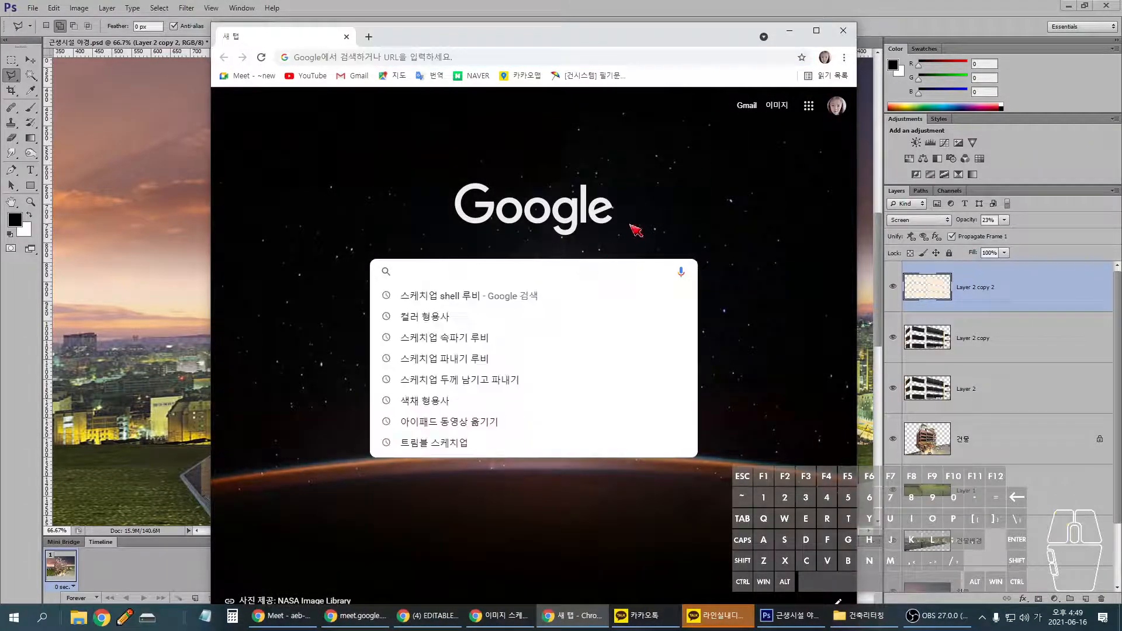
type("건물 야")
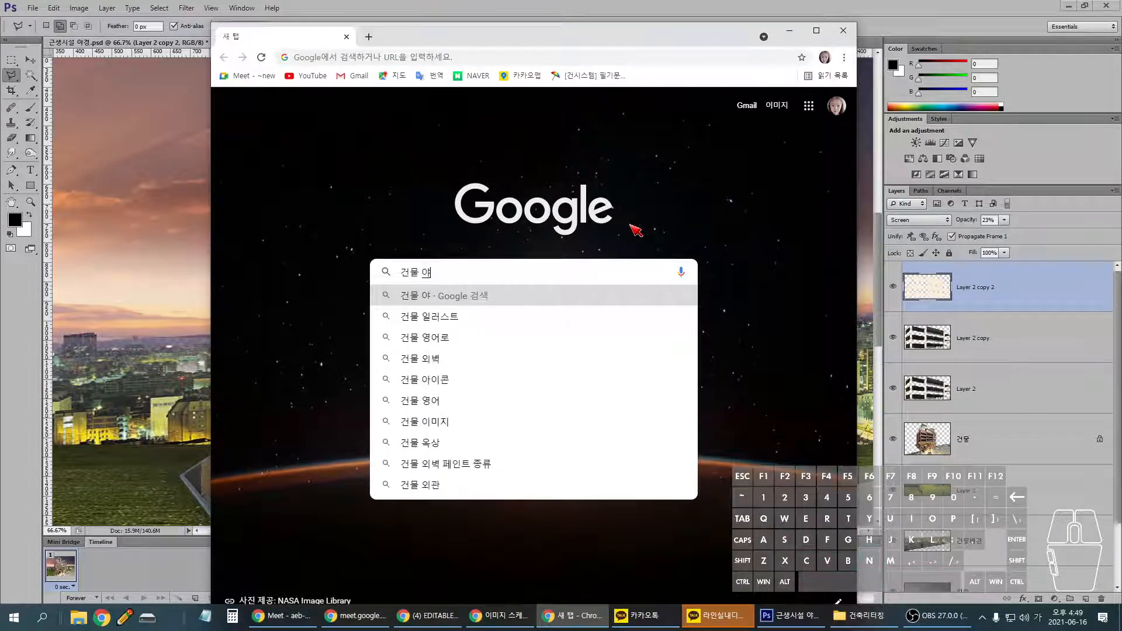
type("겨ㅇ")
key("Return")
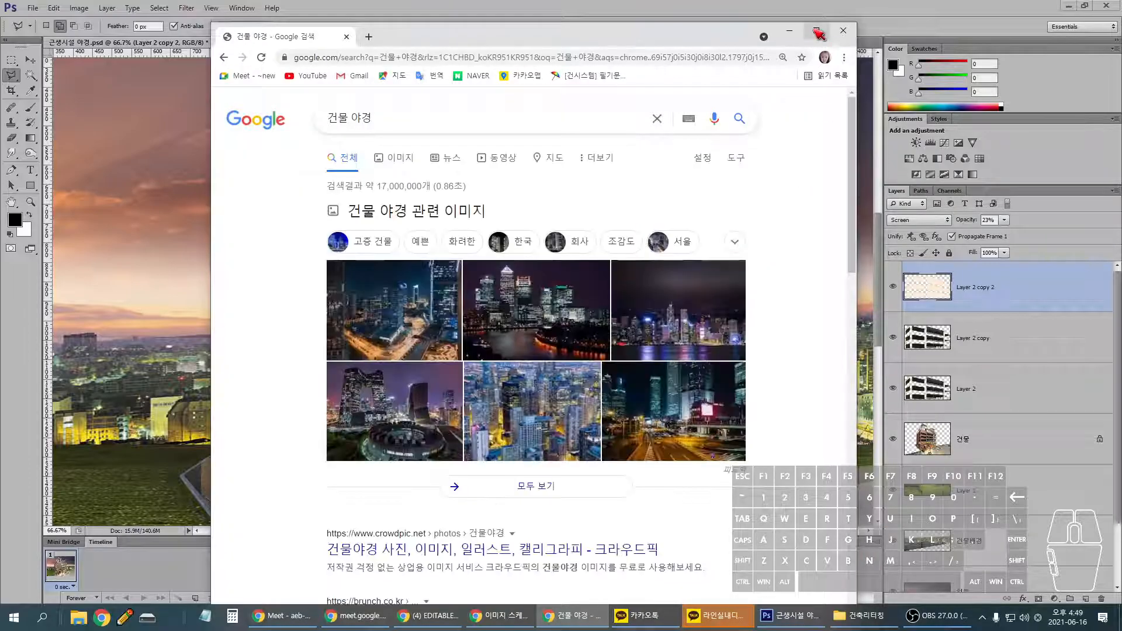
- Enlarge the browser window to full screen and refine the Google search to "건물 야경창"
left_click(816, 30)
left_click(191, 90)
type("ㅊㅏㅇ")
key("Return")
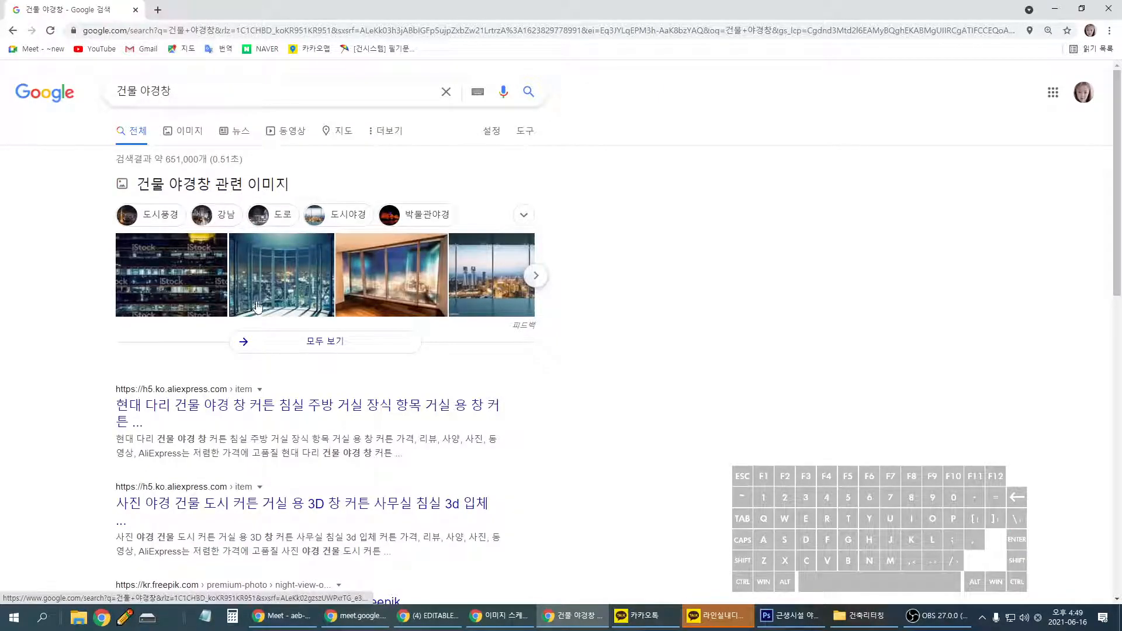
- Examine the image results for "건물 야경창" for a photo of building windows lit at night
left_click(186, 130)
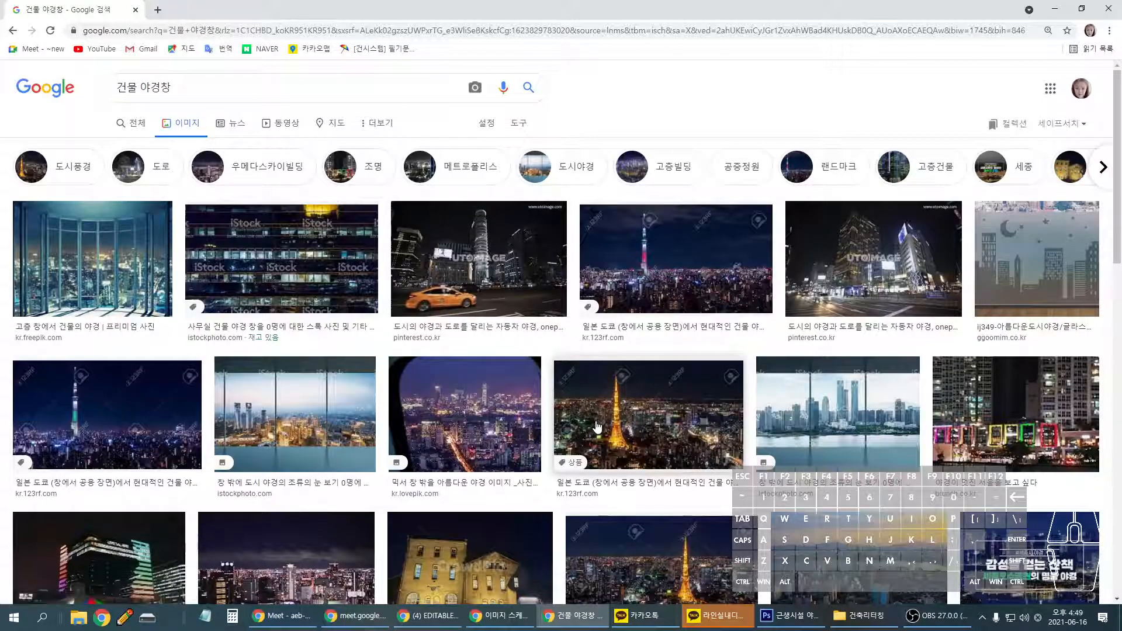
scroll(597, 427, "down", 2)
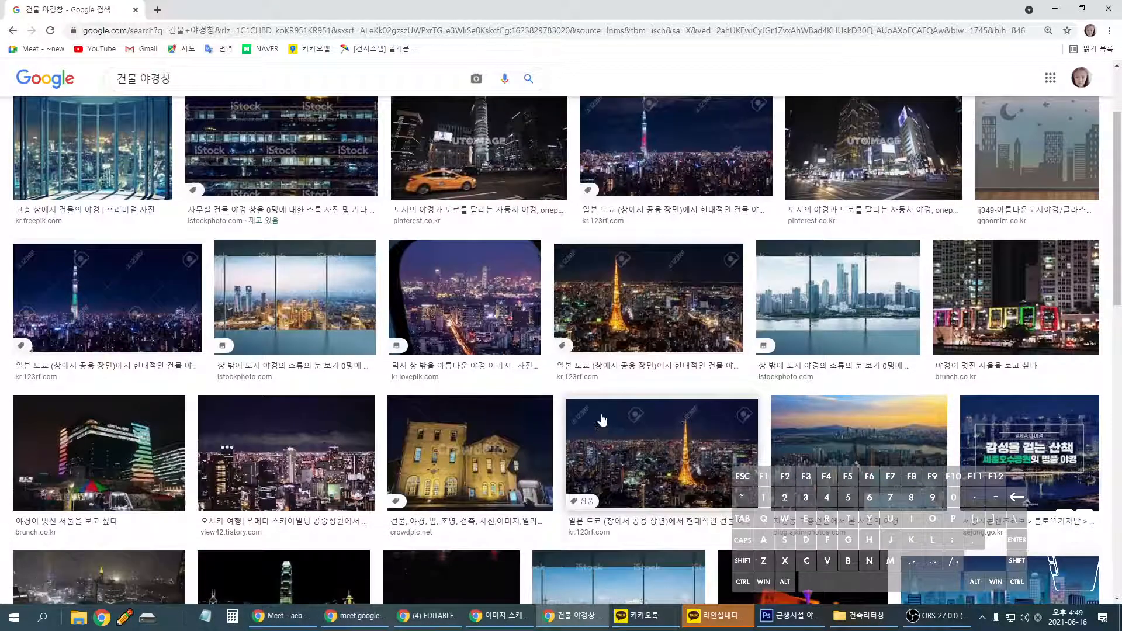
scroll(602, 419, "down", 8)
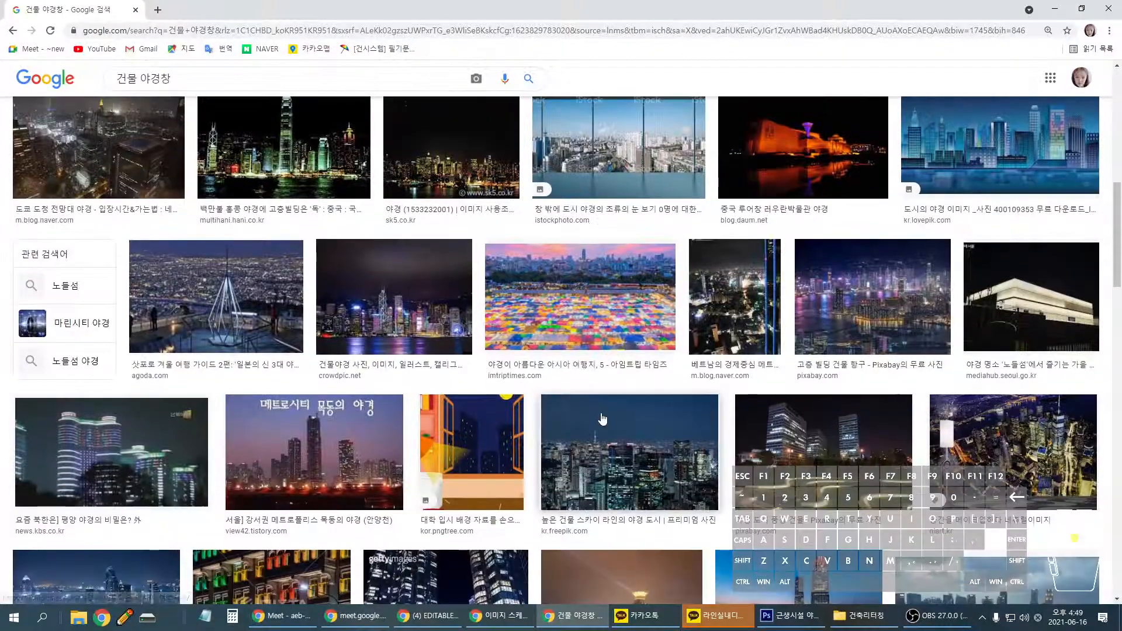
scroll(601, 419, "down", 8)
scroll(601, 418, "down", 4)
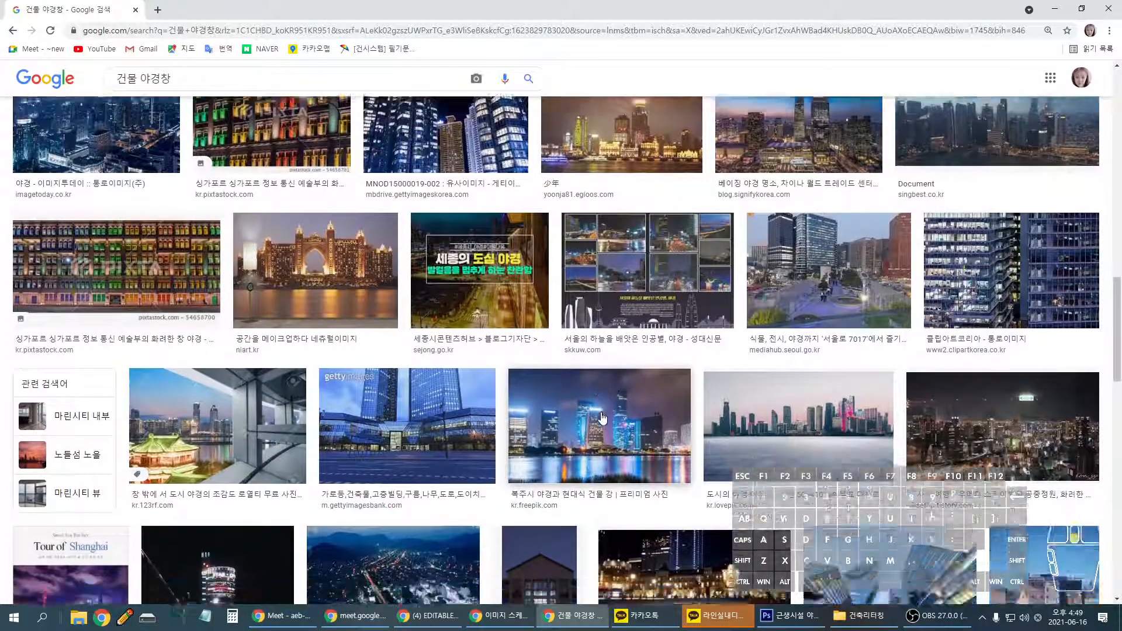
scroll(601, 419, "down", 4)
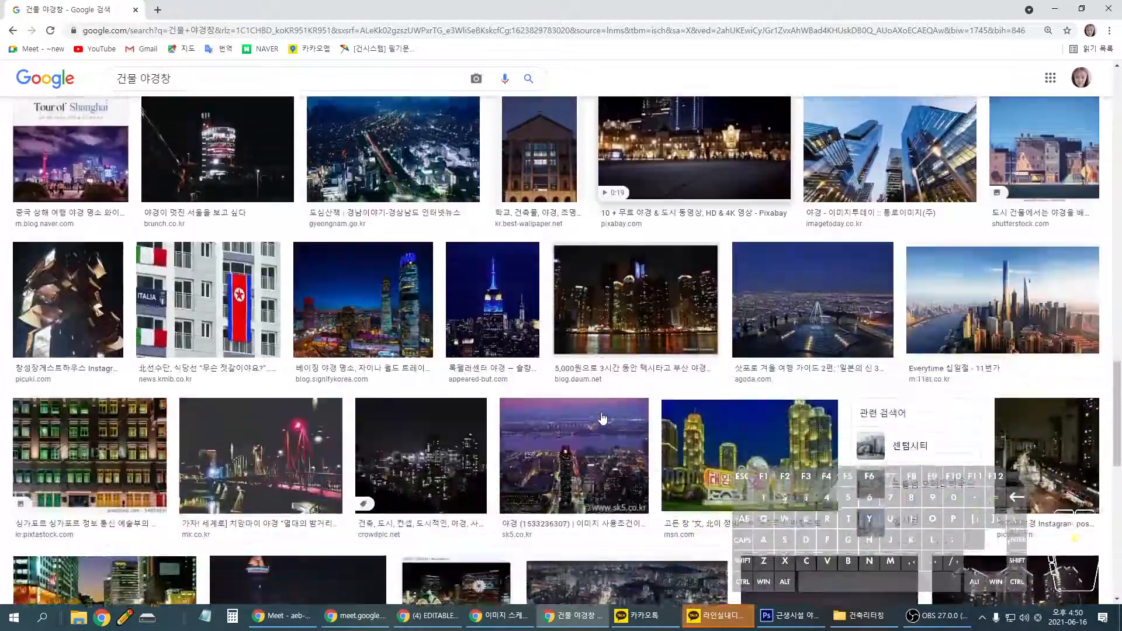
scroll(349, 191, "up", 11)
scroll(349, 192, "up", 3)
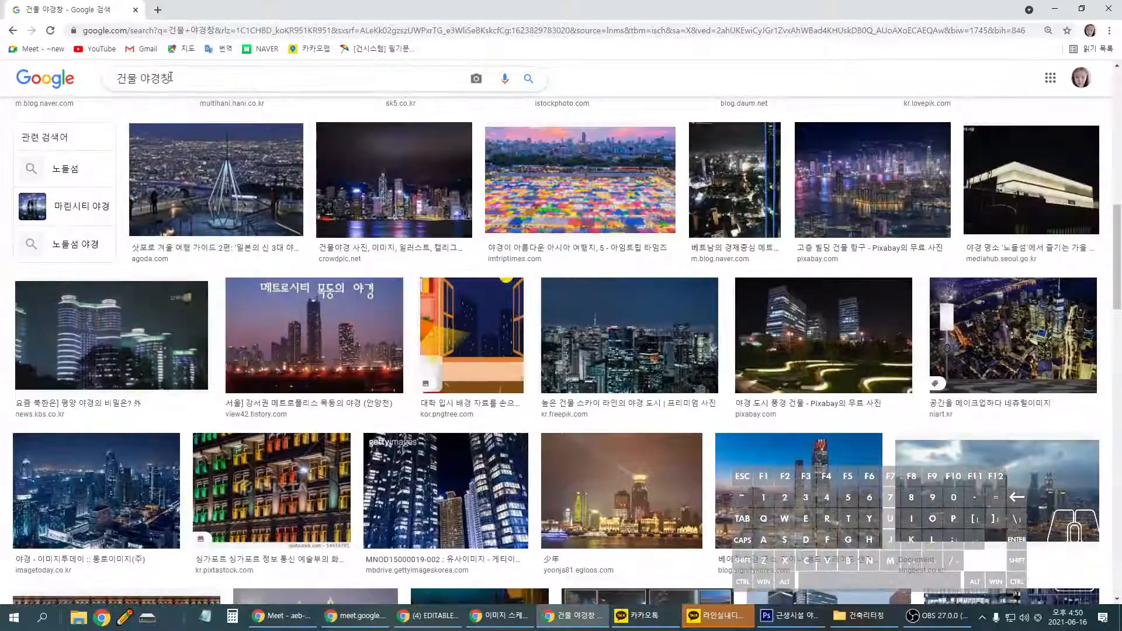
- Search images for "건물 야간창문" and open the Shutterstock photo of the lit glass office building in enlarged view
type("간창문")
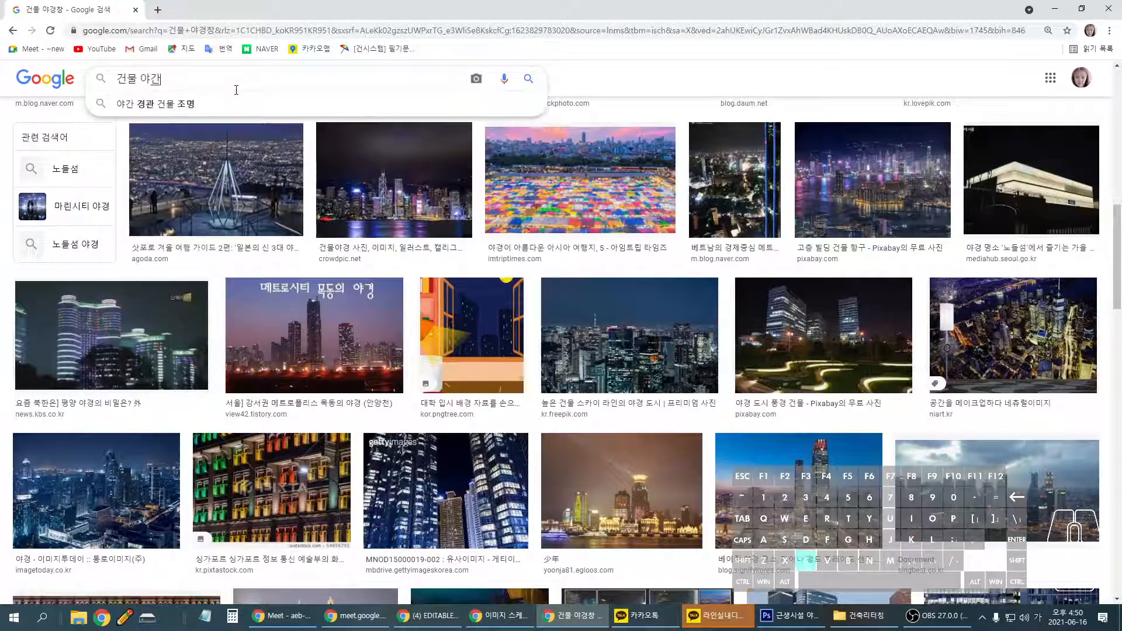
key("Return")
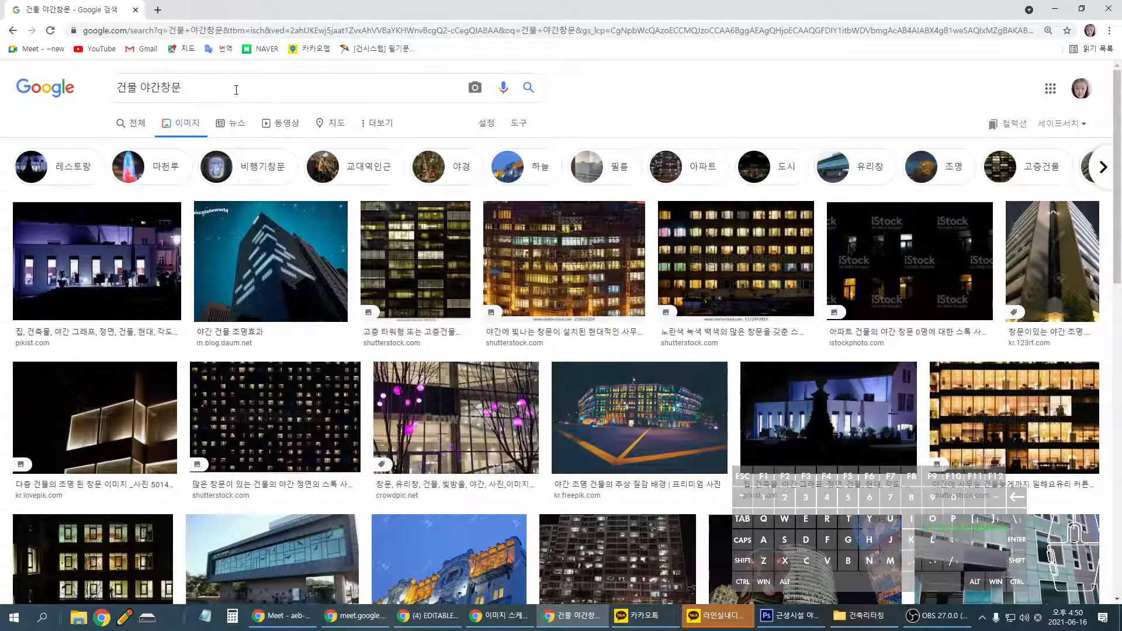
left_click(1021, 397)
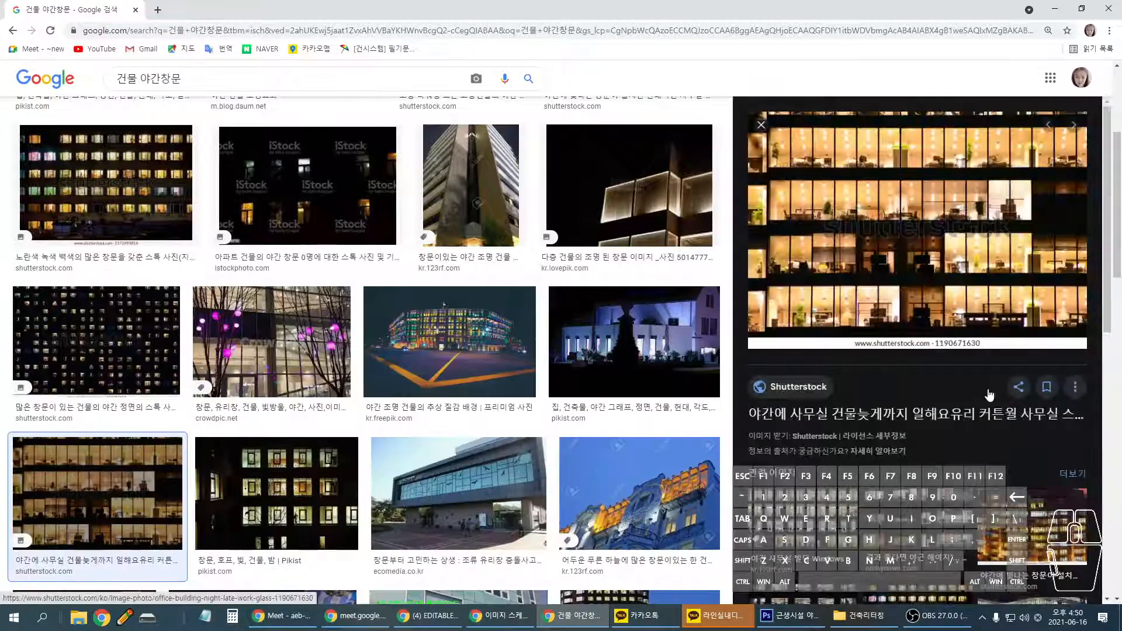
left_click(934, 188)
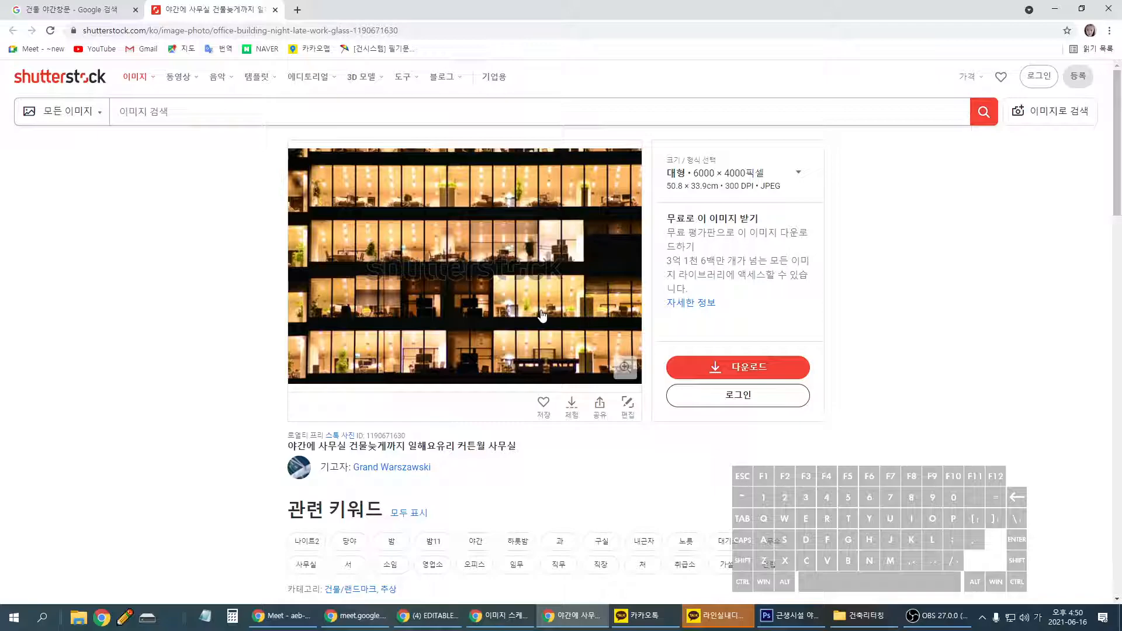
left_click(547, 276)
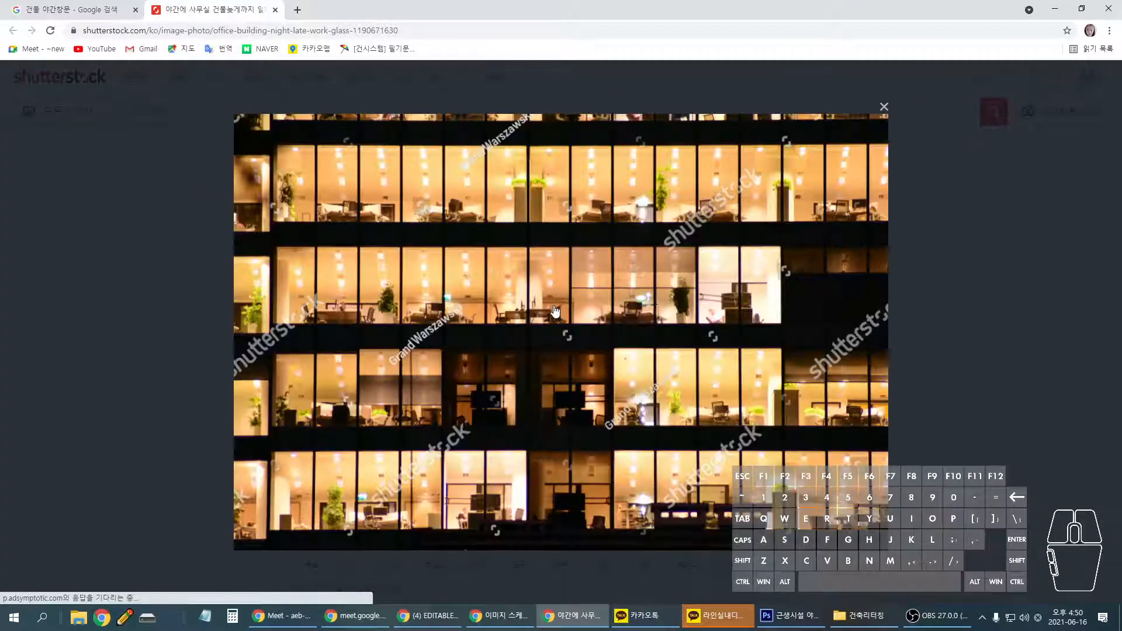
- Save the photo of the lit office windows to the desktop as a JPEG under its suggested file name
right_click(564, 270)
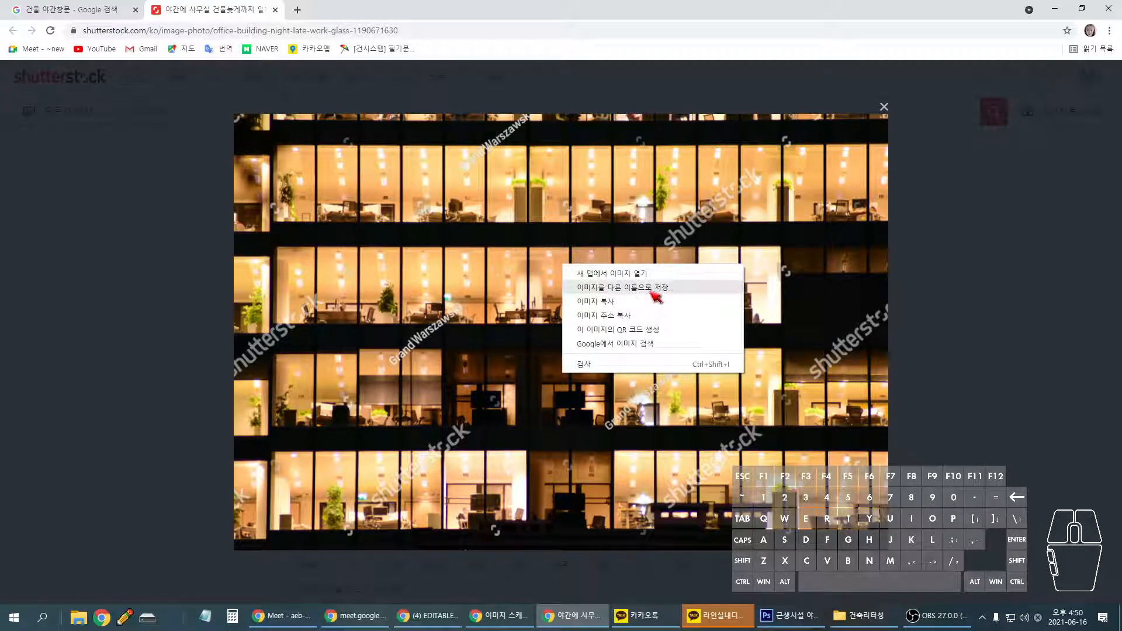
left_click(655, 291)
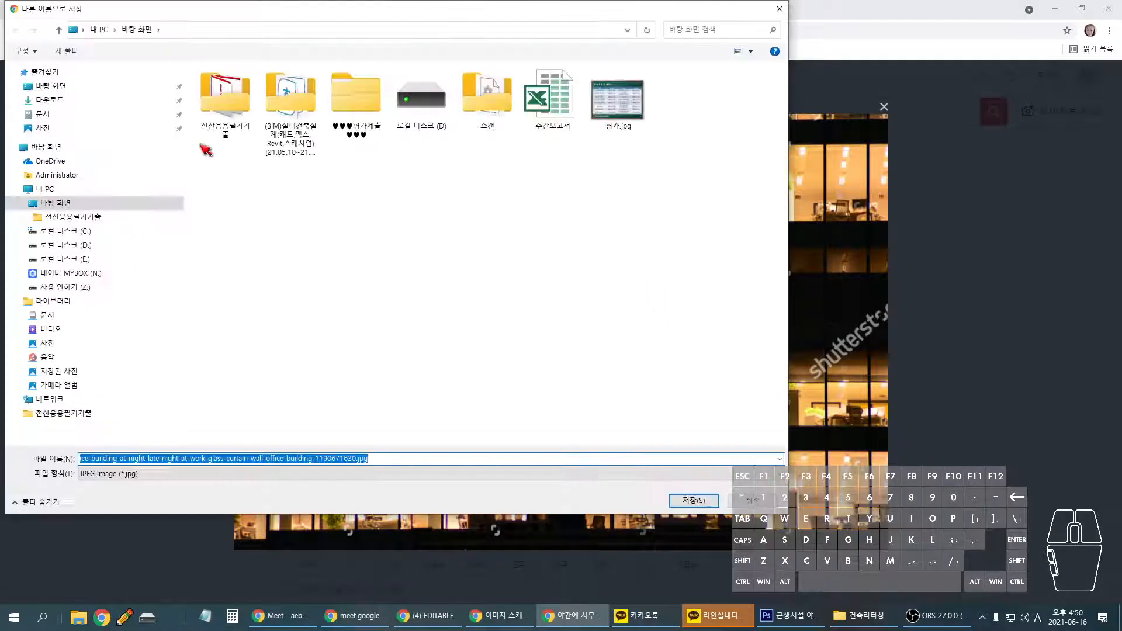
left_click(64, 86)
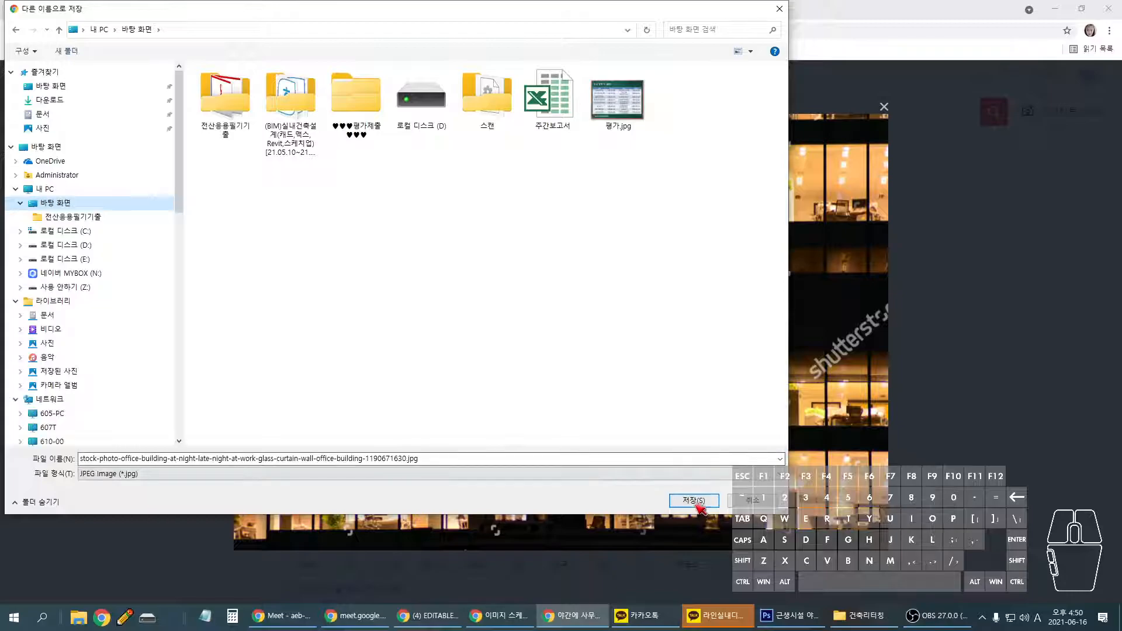
left_click(693, 500)
- Switch to Photoshop and open the downloaded stock-photo-office-building JPG from the desktop
left_click(790, 615)
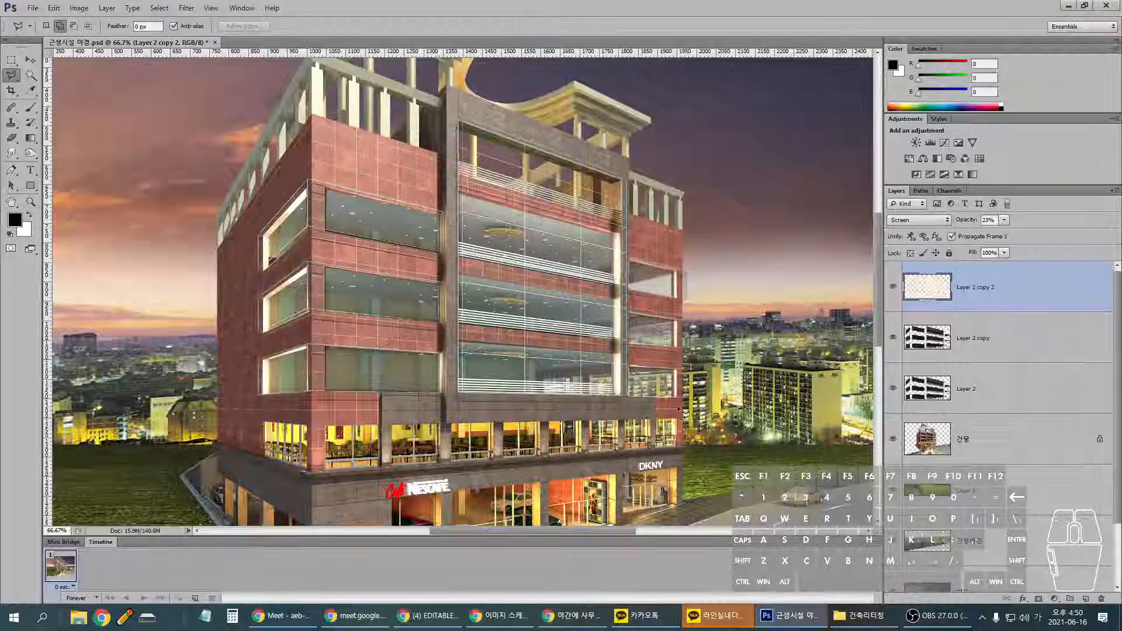
left_click(32, 8)
left_click(36, 33)
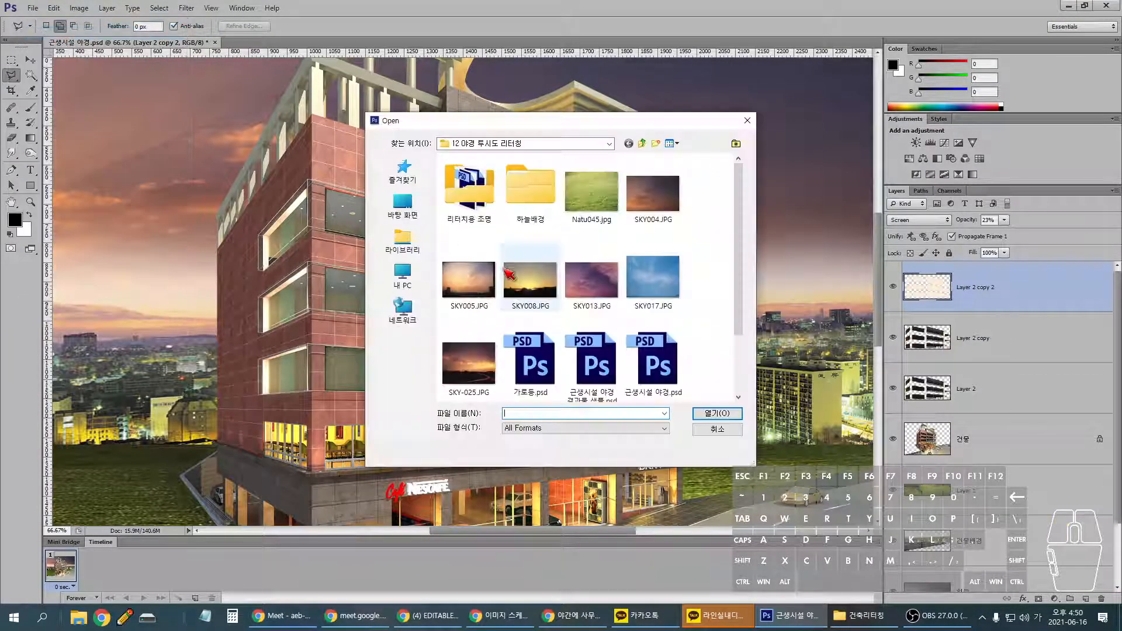
left_click(409, 207)
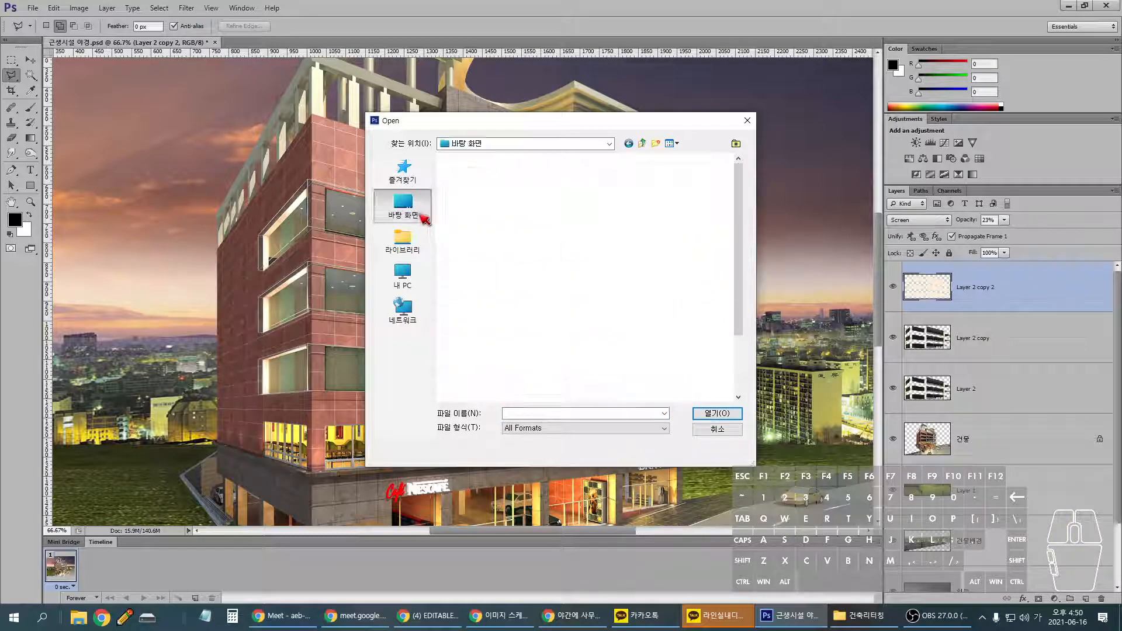
scroll(691, 323, "down", 10)
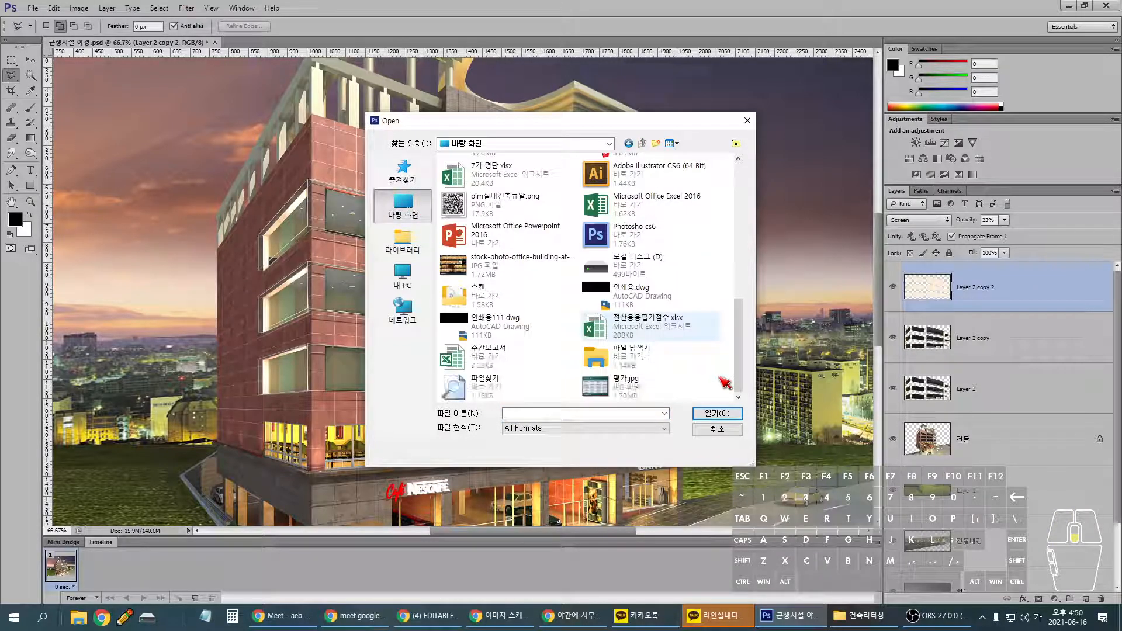
double_click(532, 269)
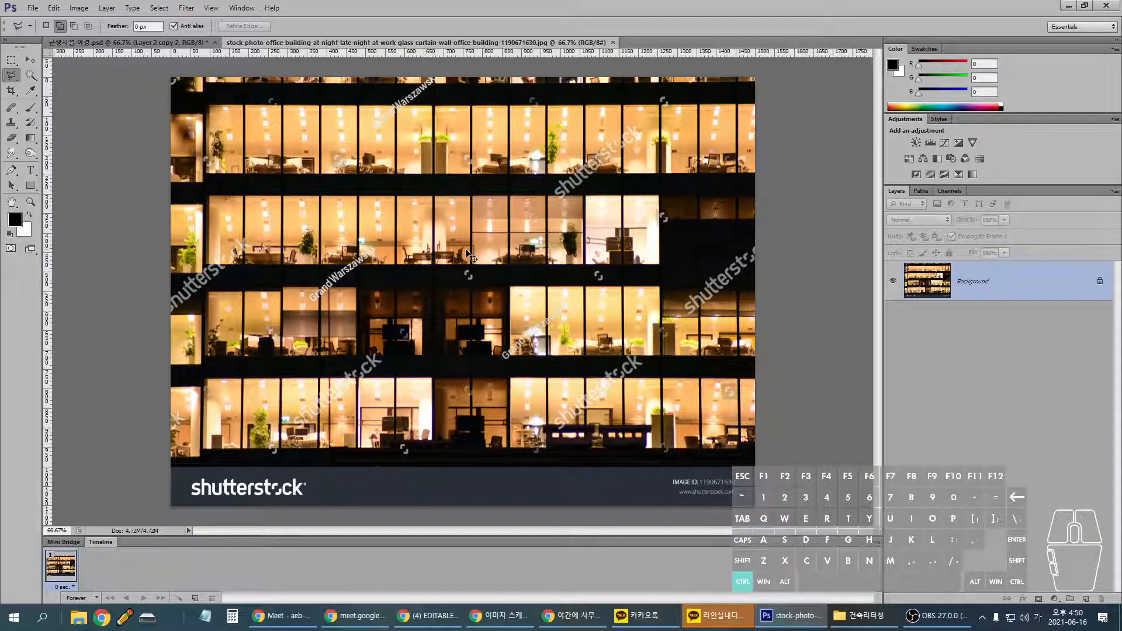
- In the office photo, copy a narrow full-height strip of the second pane over the mullion between the second and third panes
key("ctrl+plus")
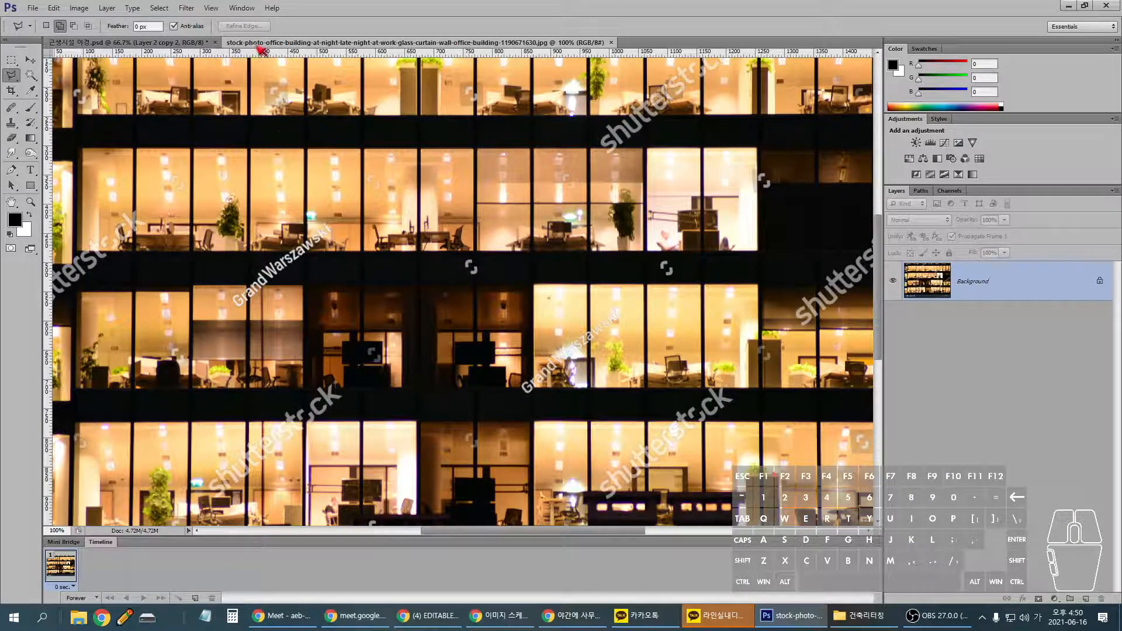
left_click(207, 42)
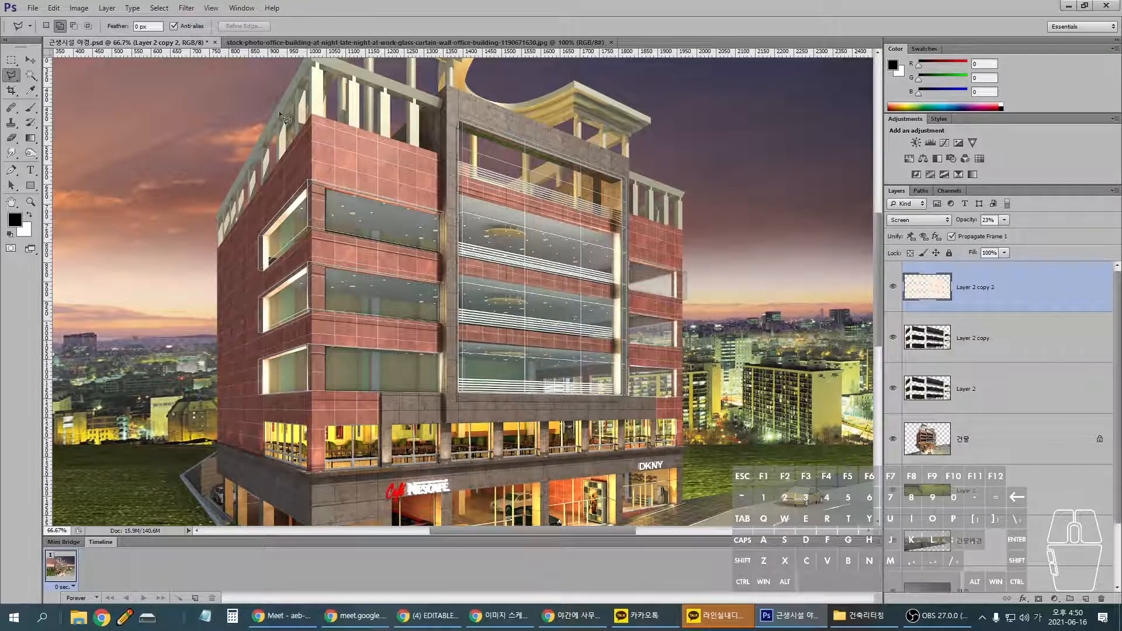
left_click(285, 42)
key("ctrl+plus")
left_click_drag(335, 149, 361, 296)
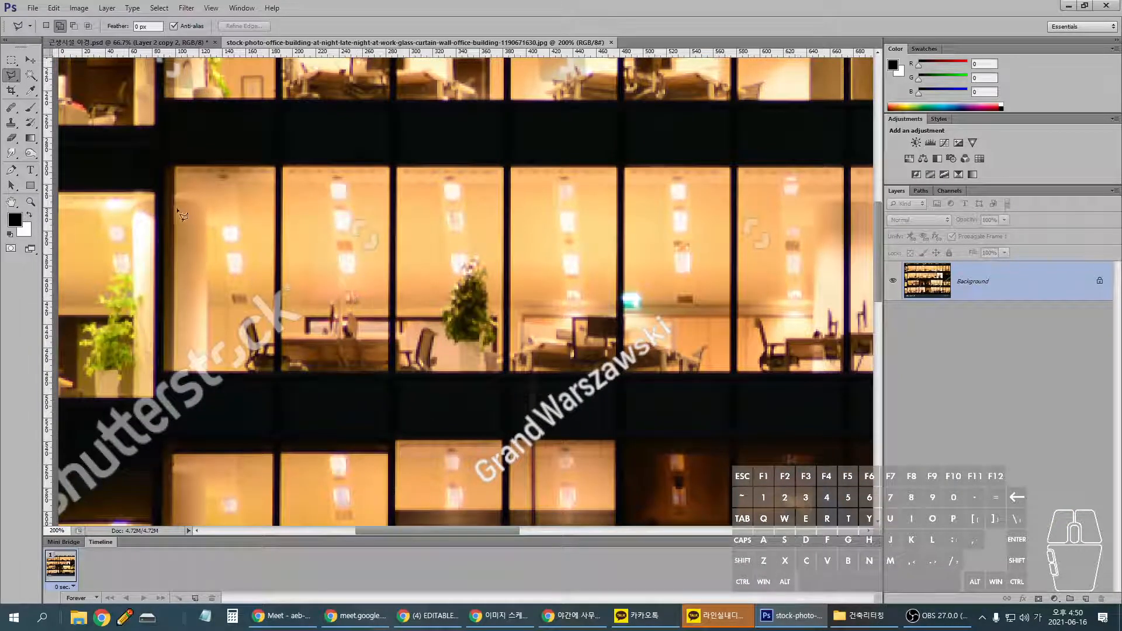
left_click(11, 60)
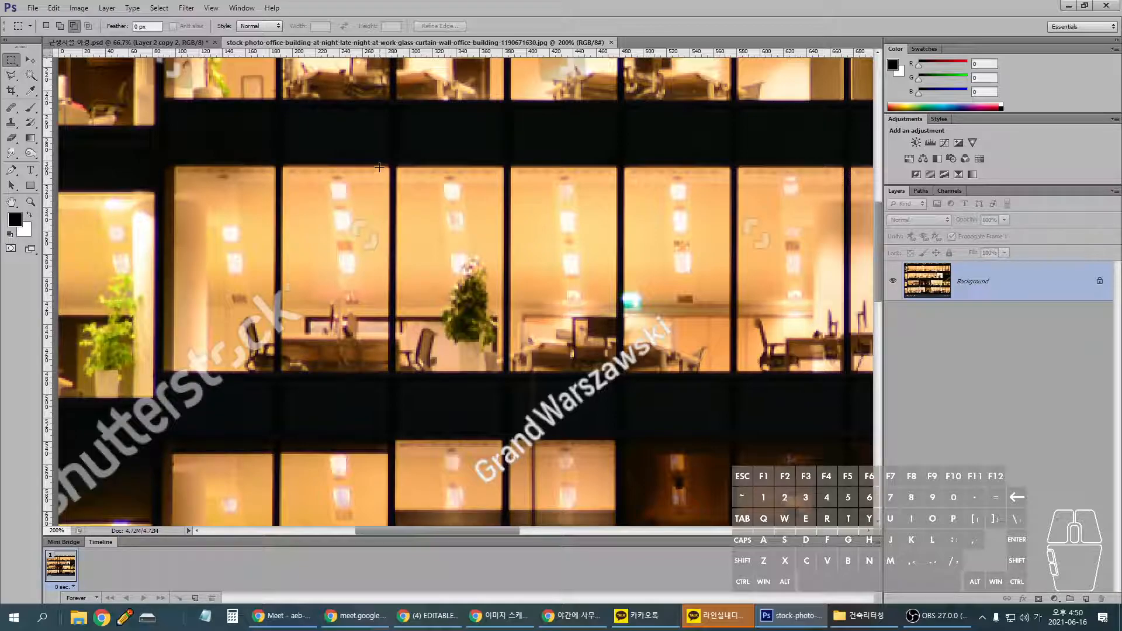
left_click_drag(377, 166, 384, 381)
left_click(31, 60)
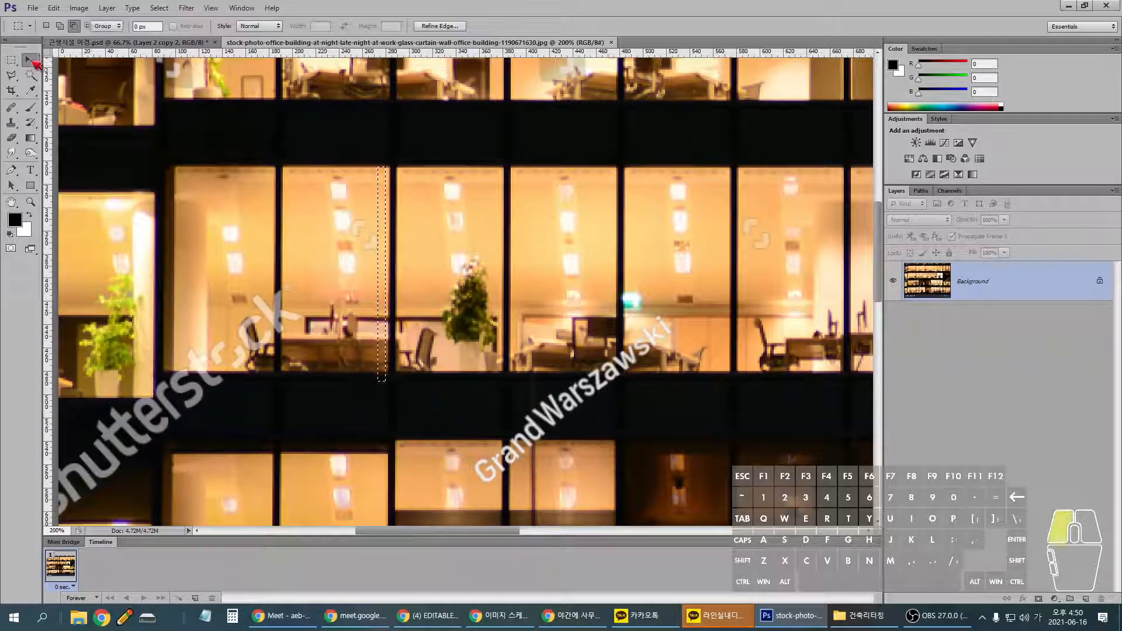
left_click_drag(383, 223, 395, 222)
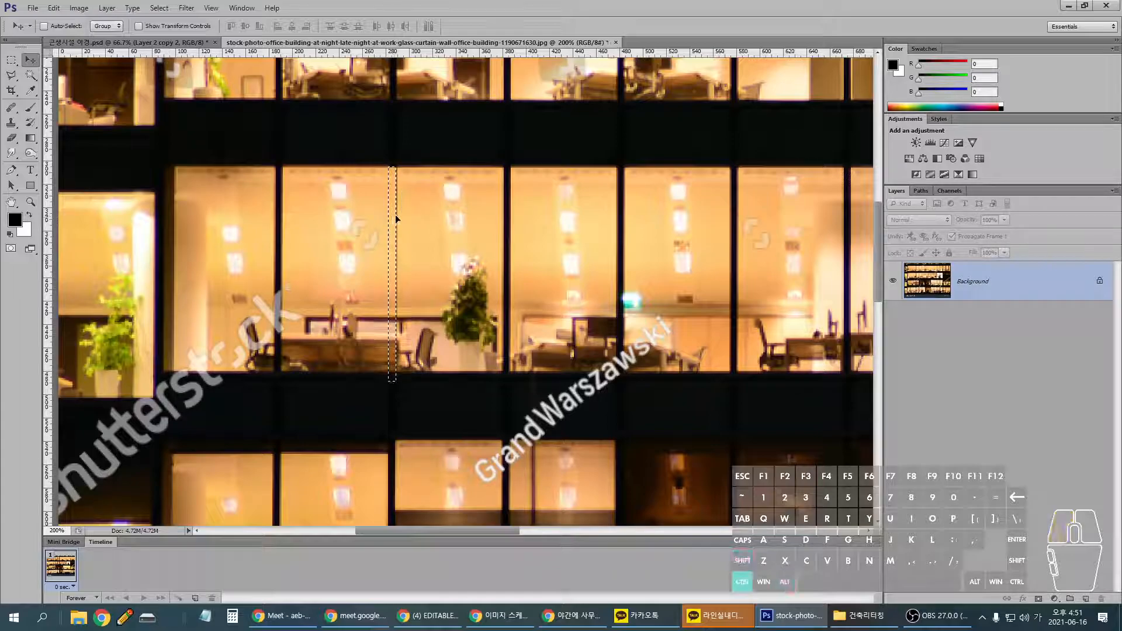
- Stretch the copied strip slightly wider with Free Transform to hide the rest of the mullion, and clear the selection
key("ctrl+t")
left_click_drag(396, 274, 402, 274)
key("Return")
key("ctrl+d")
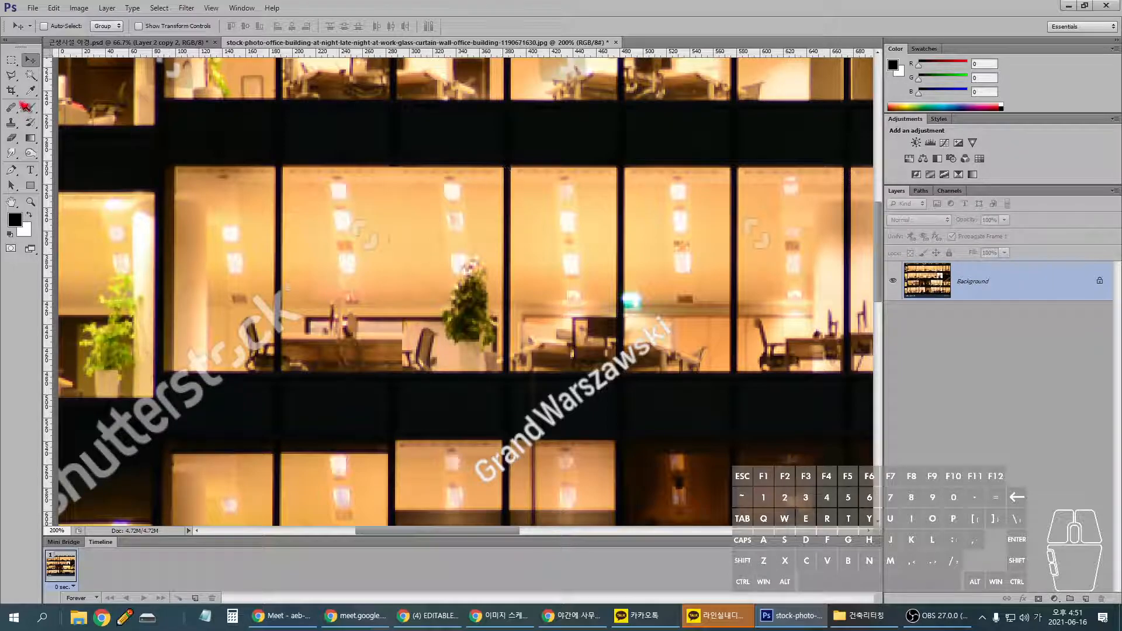
- Select a narrow strip beside the mullion next to the plant and stretch it to about 222% width to cover that mullion
left_click(11, 59)
left_click_drag(491, 167, 501, 378)
key("ctrl+t")
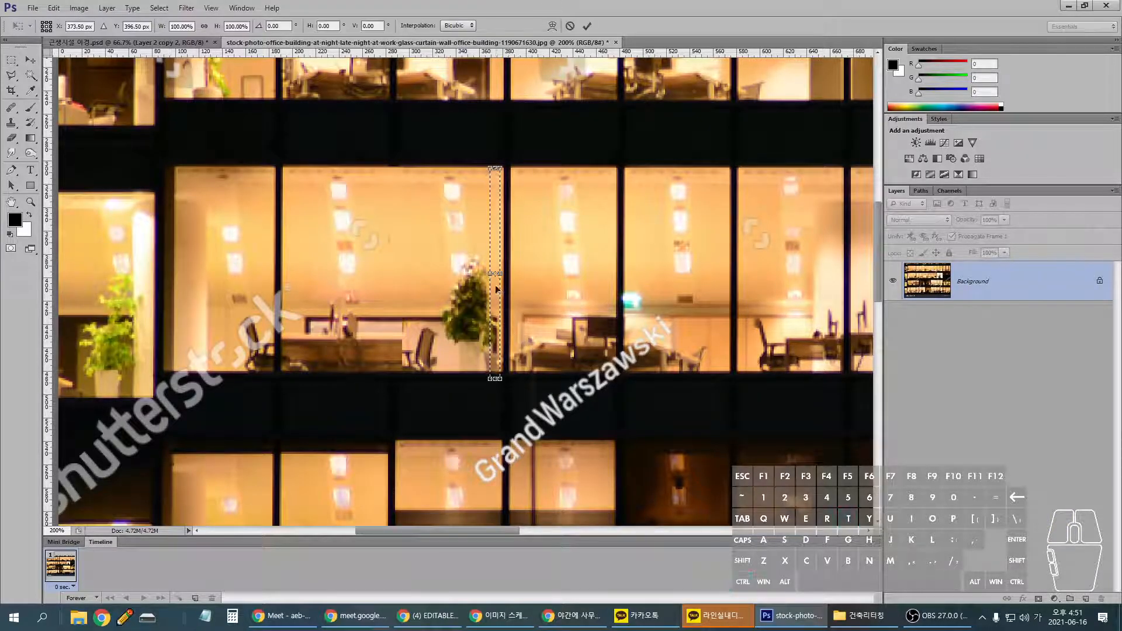
left_click_drag(501, 273, 513, 273)
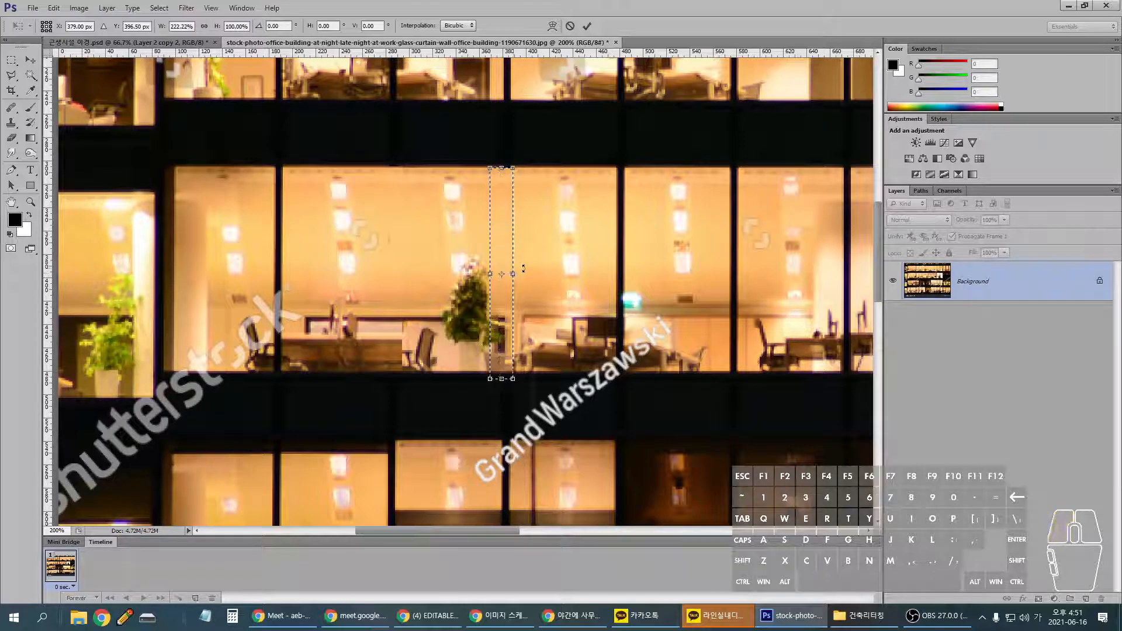
key("Return")
key("ctrl+d")
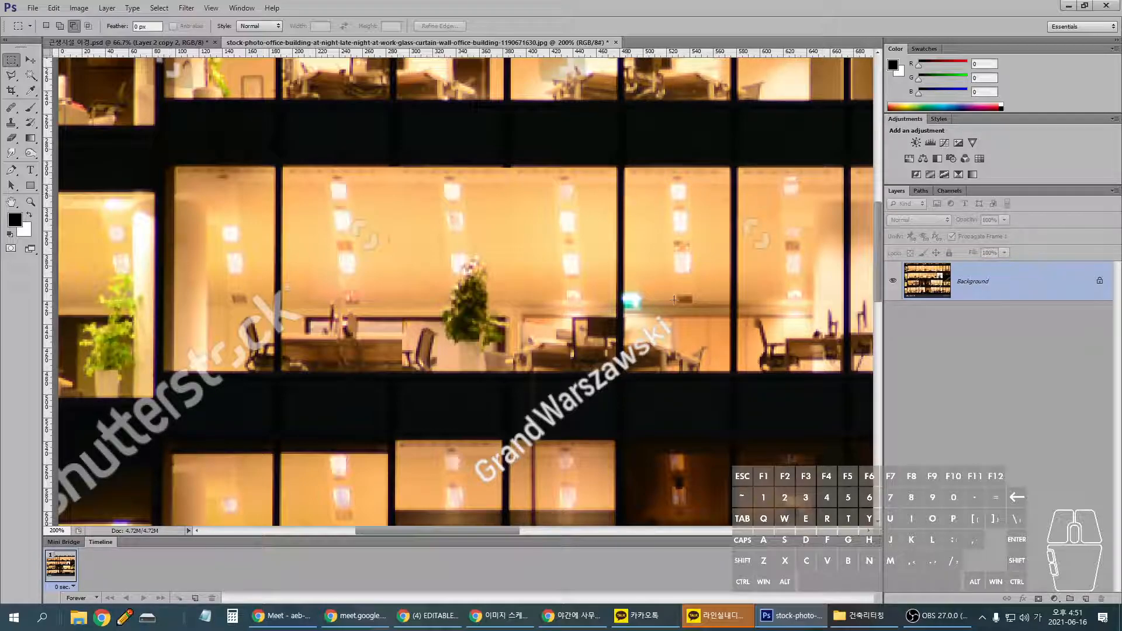
- Select a strip beside the mullion near the green exit sign and stretch it across that mullion to hide it
left_click_drag(626, 167, 637, 383)
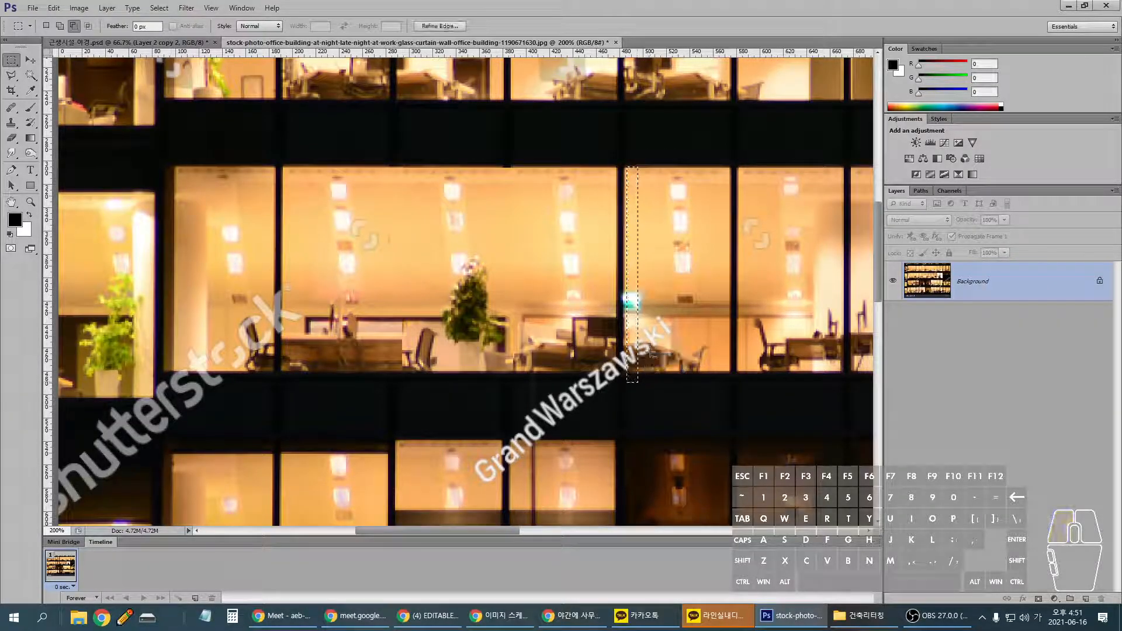
key("ctrl+t")
left_click_drag(623, 276, 611, 275)
key("Return")
key("ctrl+d")
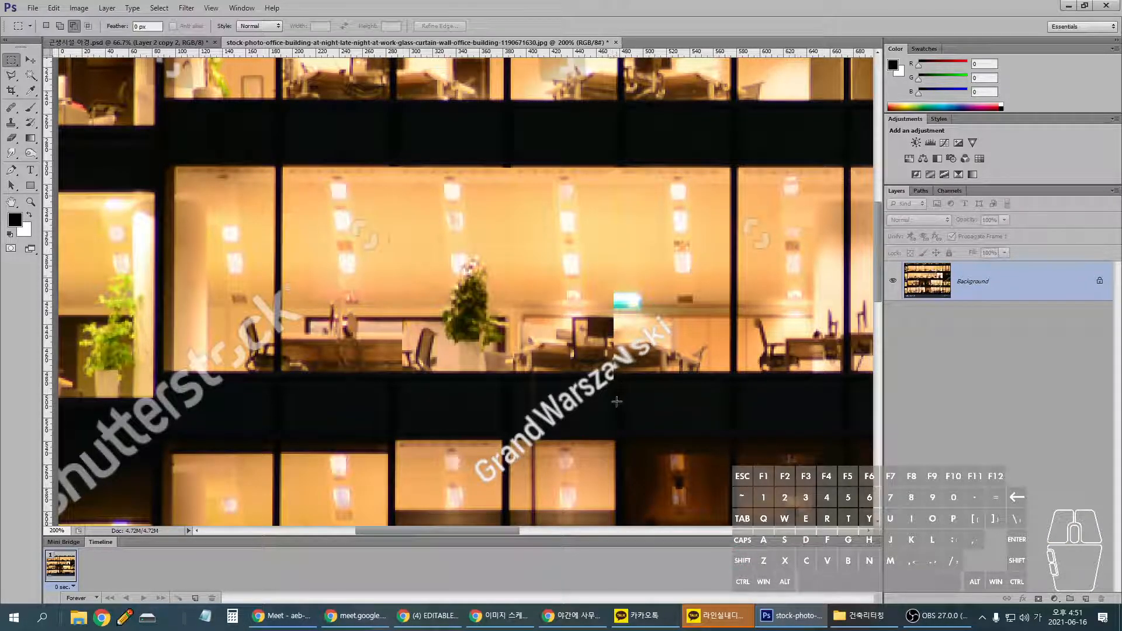
- Copy the cleaned office interior and paste it into the window selection of 근생시설 야경.psd as a masked layer
left_click_drag(288, 169, 611, 367)
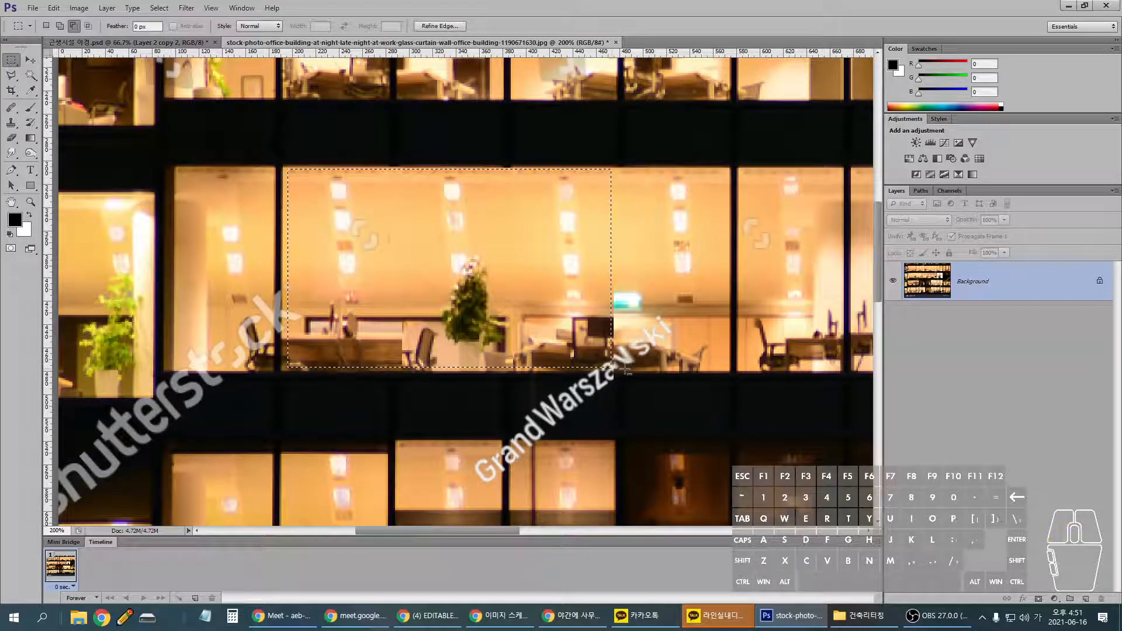
key("ctrl+c")
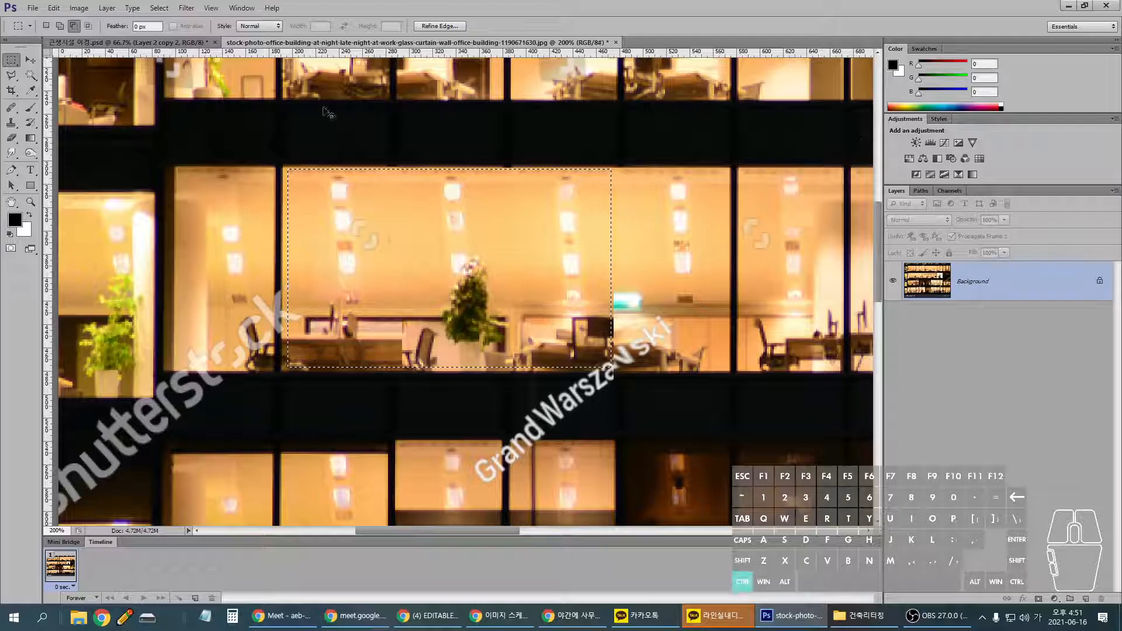
left_click(175, 42)
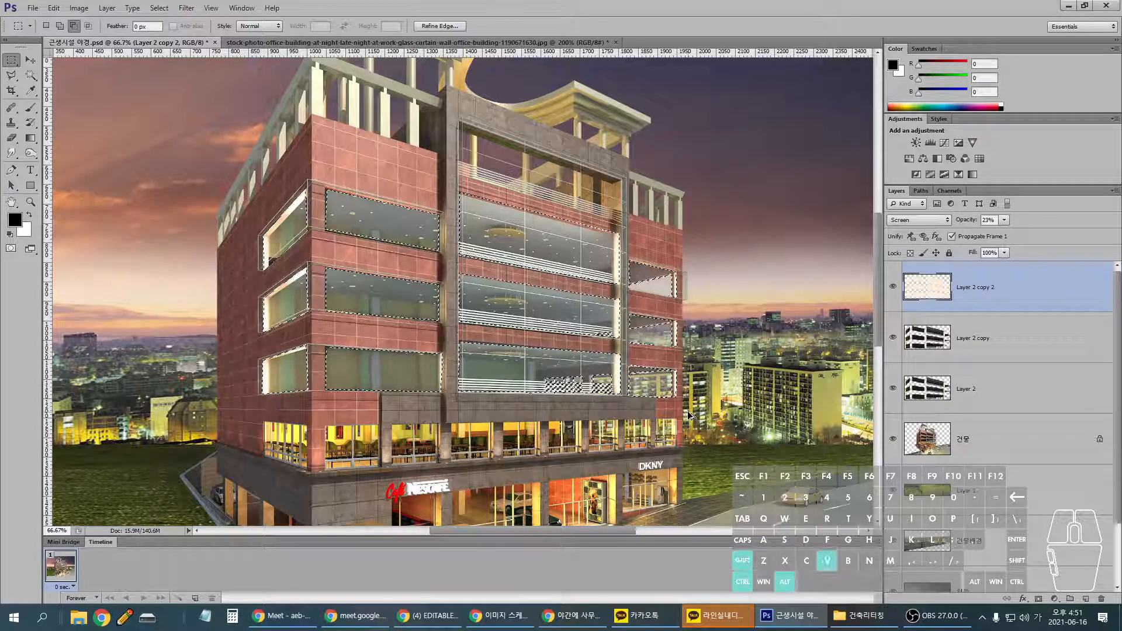
key("ctrl+shift+alt+v")
- Distort the pasted office interior to fit the perspective of the middle-row window in the building's central glass bay
key("ctrl+t")
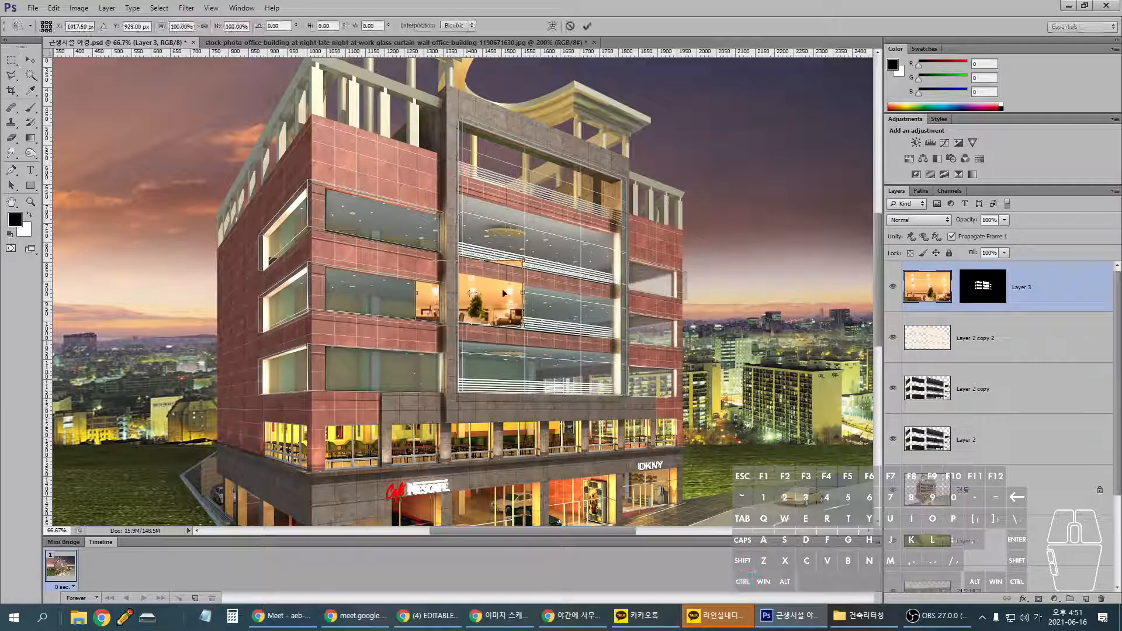
left_click_drag(523, 266, 564, 295)
left_click_drag(523, 326, 617, 304)
left_click_drag(545, 333, 610, 337)
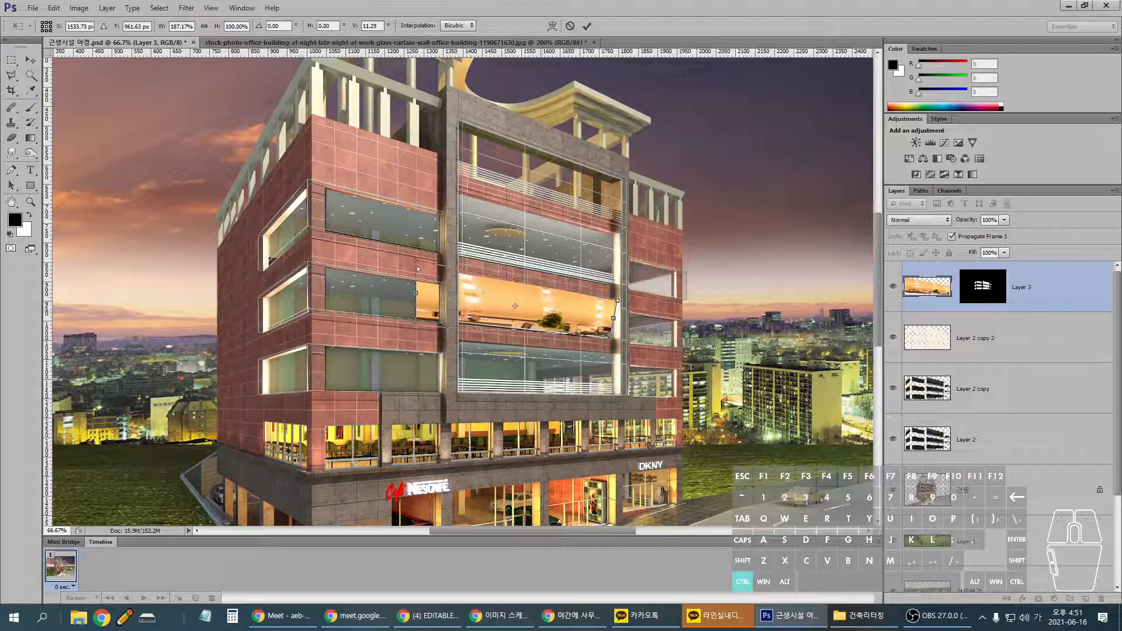
left_click_drag(419, 270, 459, 276)
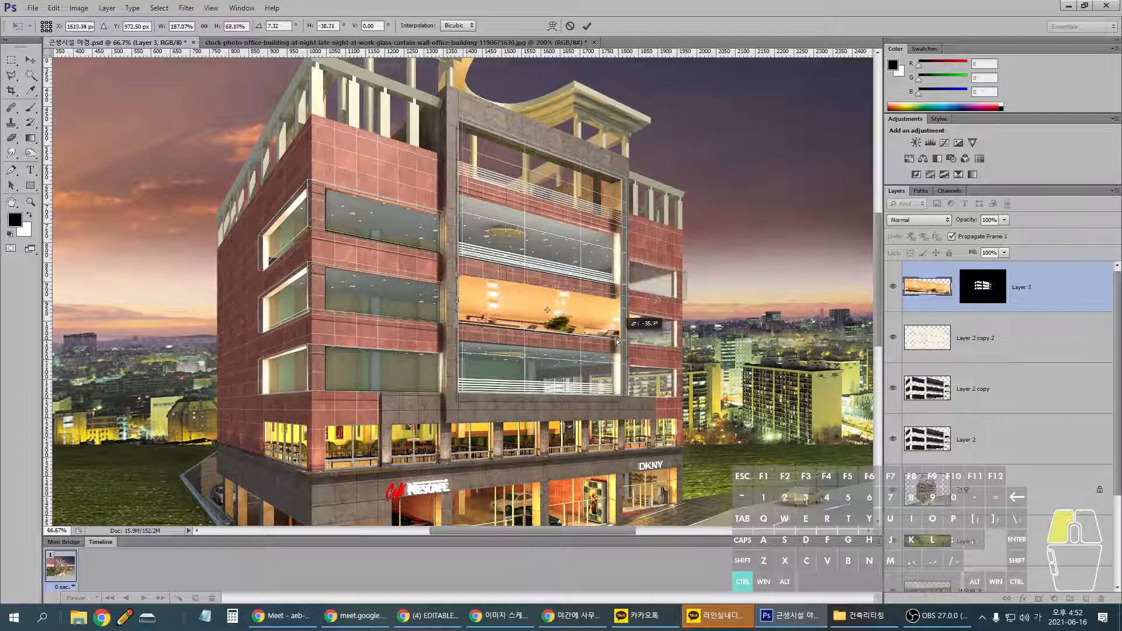
left_click_drag(604, 325, 617, 304)
left_click_drag(619, 342, 611, 302)
left_click_drag(456, 325, 460, 324)
left_click_drag(459, 276, 458, 275)
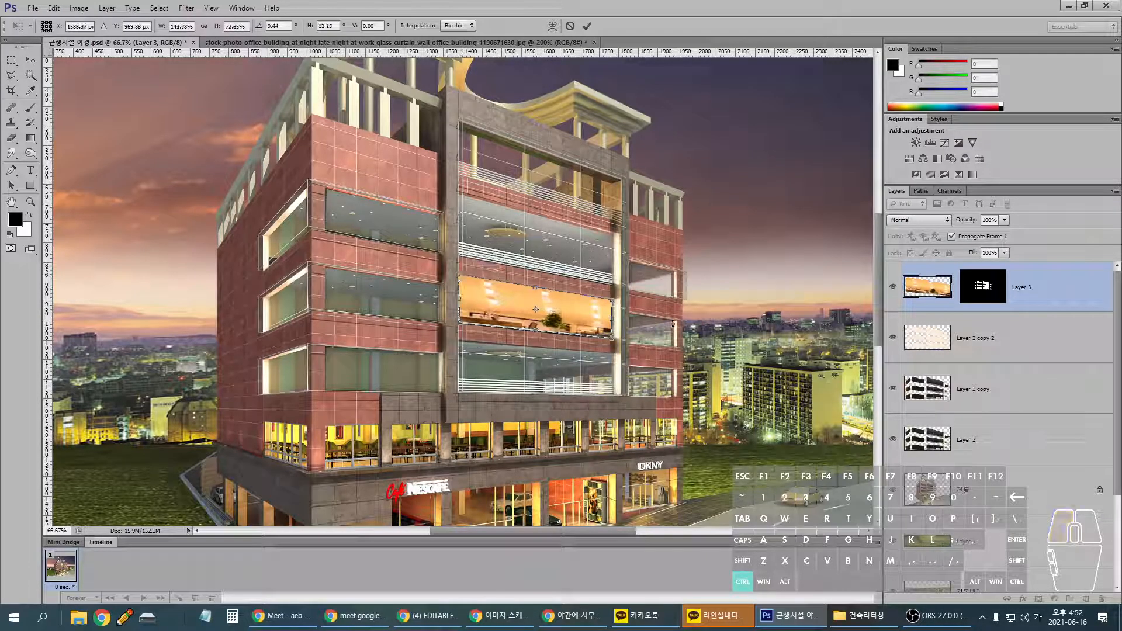
key("Return")
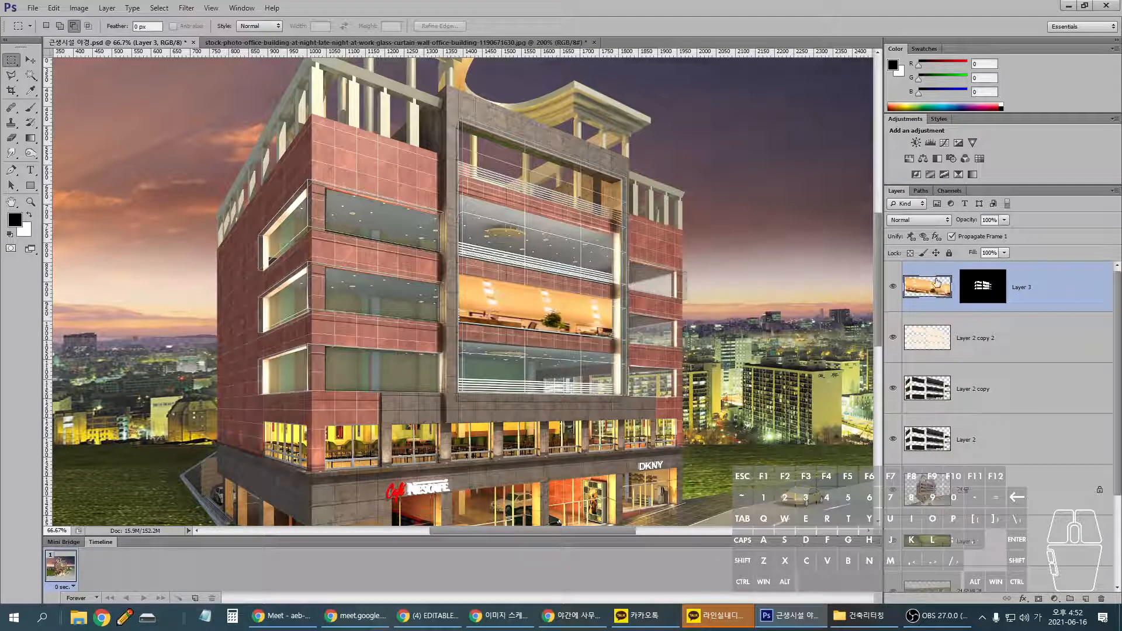
- Set the office interior layer's blend mode to Overlay and check the blended window up close
left_click(941, 225)
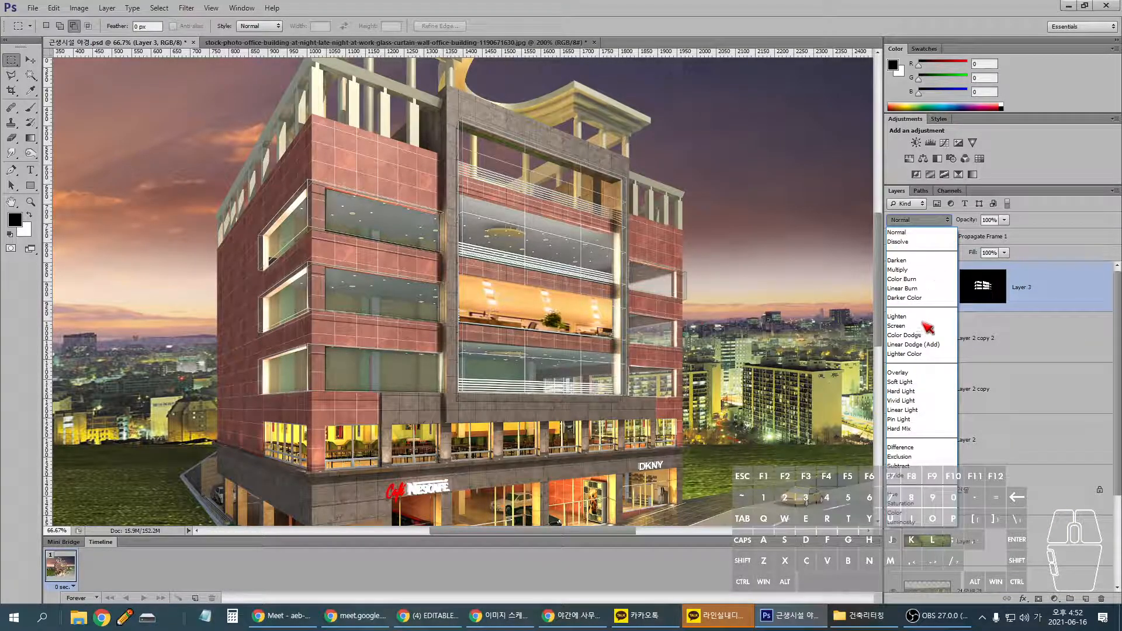
left_click(916, 372)
key("ctrl+plus")
key("ctrl+plus")
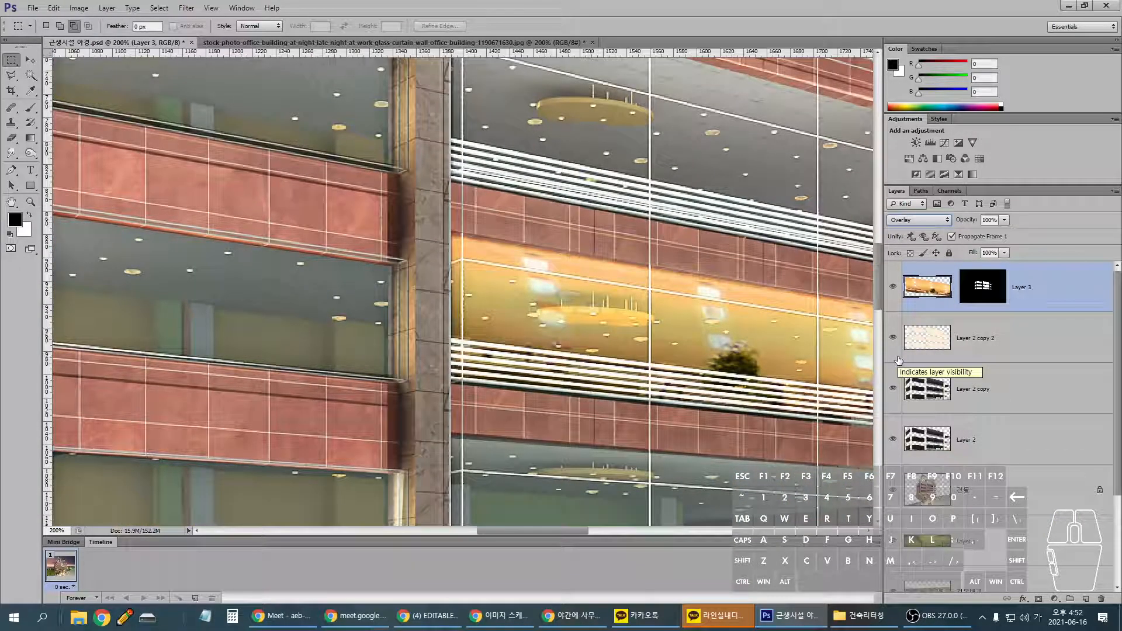
key("ctrl+minus")
key("ctrl+minus")
key("ctrl+minus")
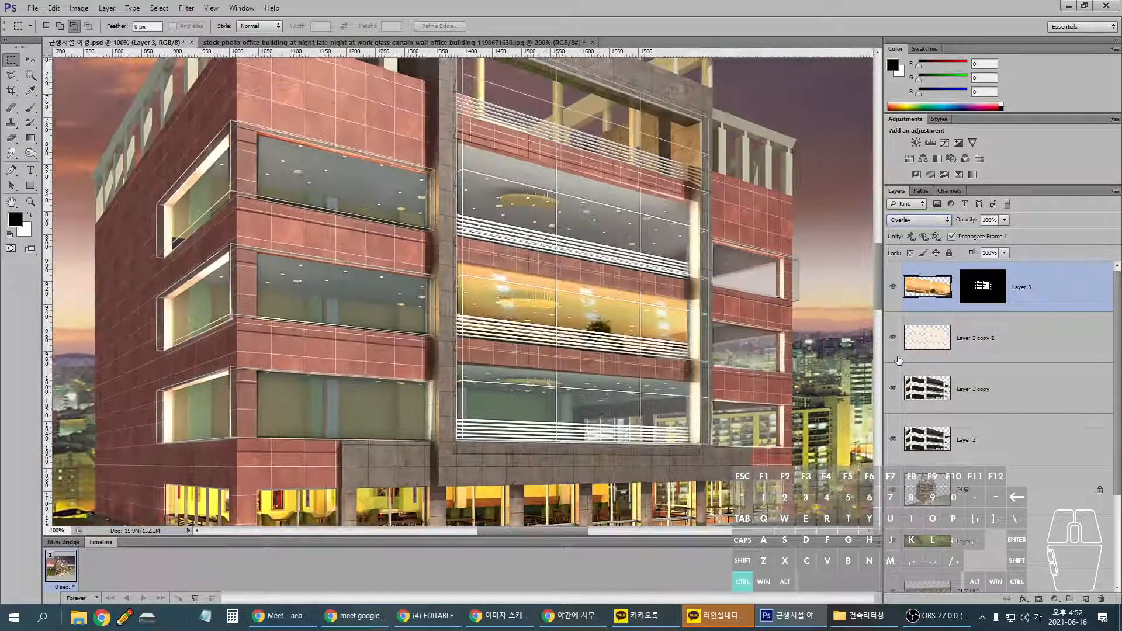
- Undo the office interior layer's blend mode change, transform and pasting
key("ctrl+alt+z")
key("ctrl+alt+z")
key("ctrl+alt+z")
key("ctrl+alt+z")
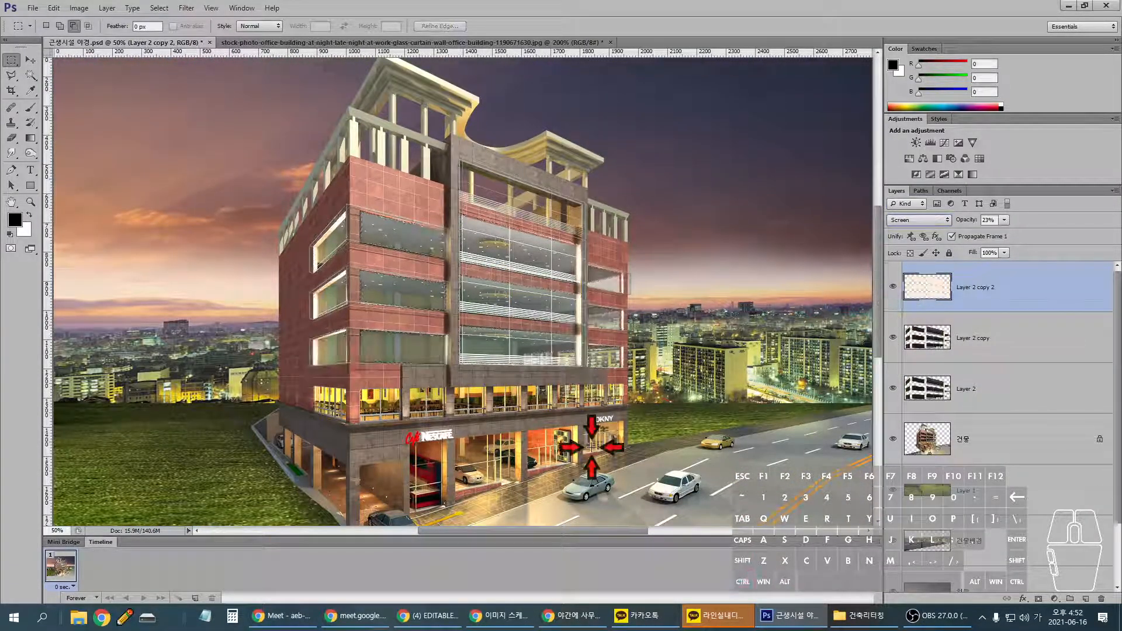
- Open YouTube in a new maximized Chrome window and go to the signed-in account's own channel page
left_click(102, 615)
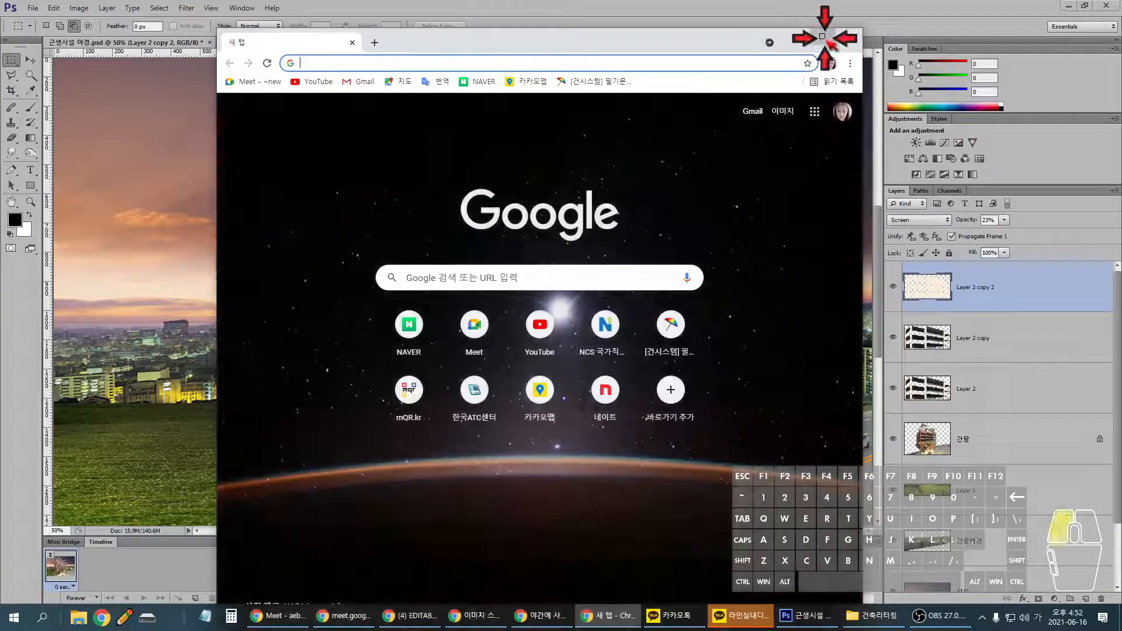
left_click(821, 36)
left_click(537, 245)
key("Escape")
left_click(569, 293)
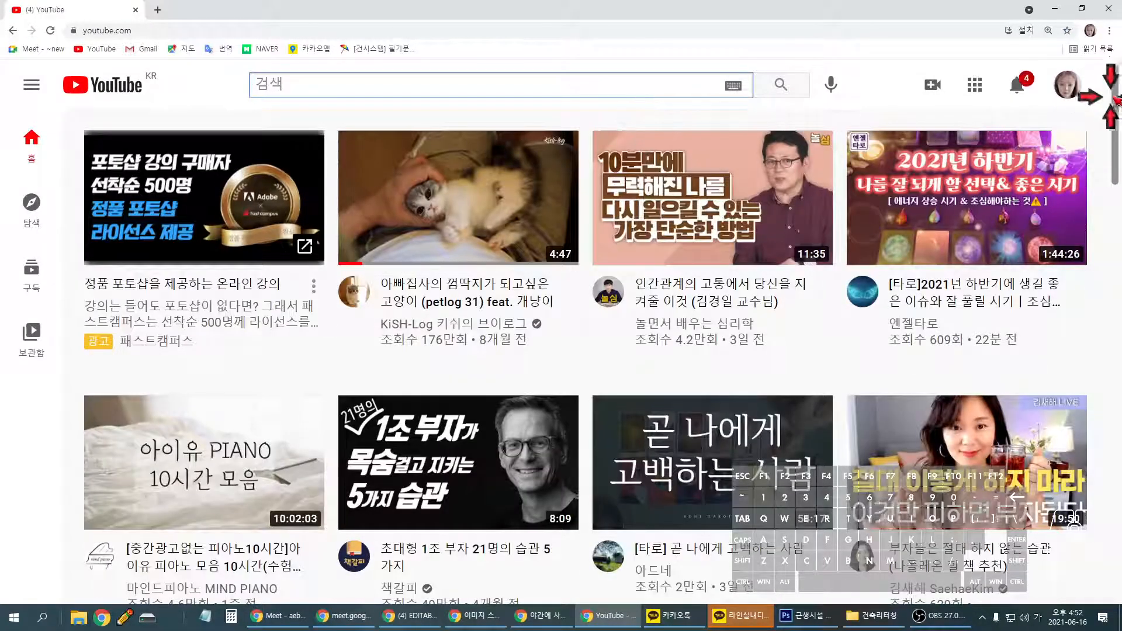
left_click(1067, 85)
left_click(863, 162)
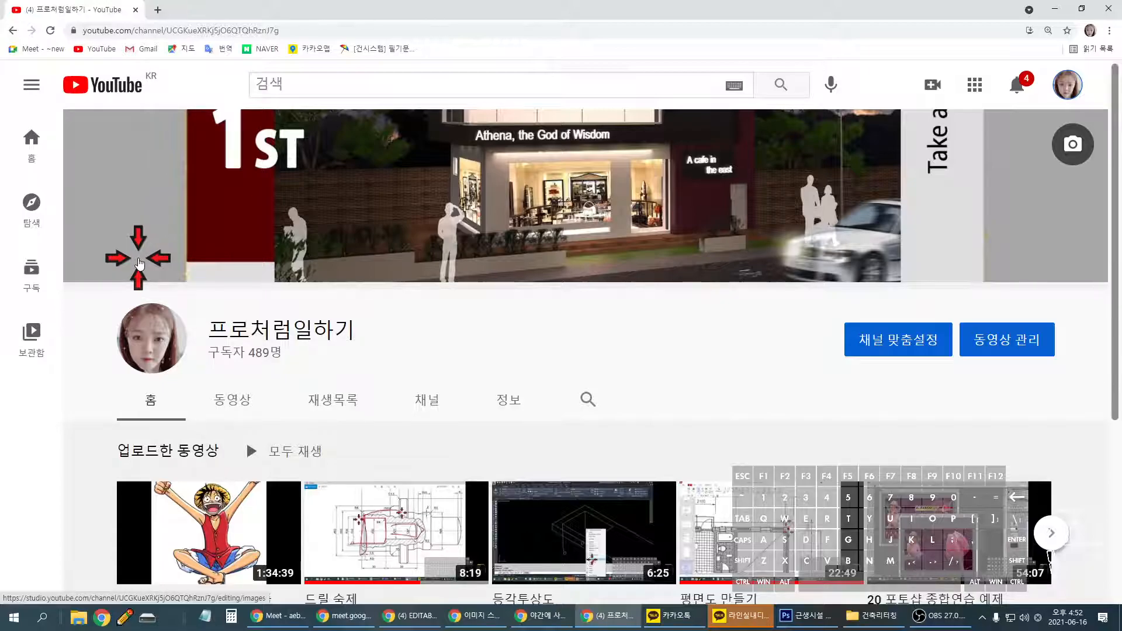
- Look through the recent videos in the YouTube subscriptions feed and check the options of the account menu
left_click(32, 270)
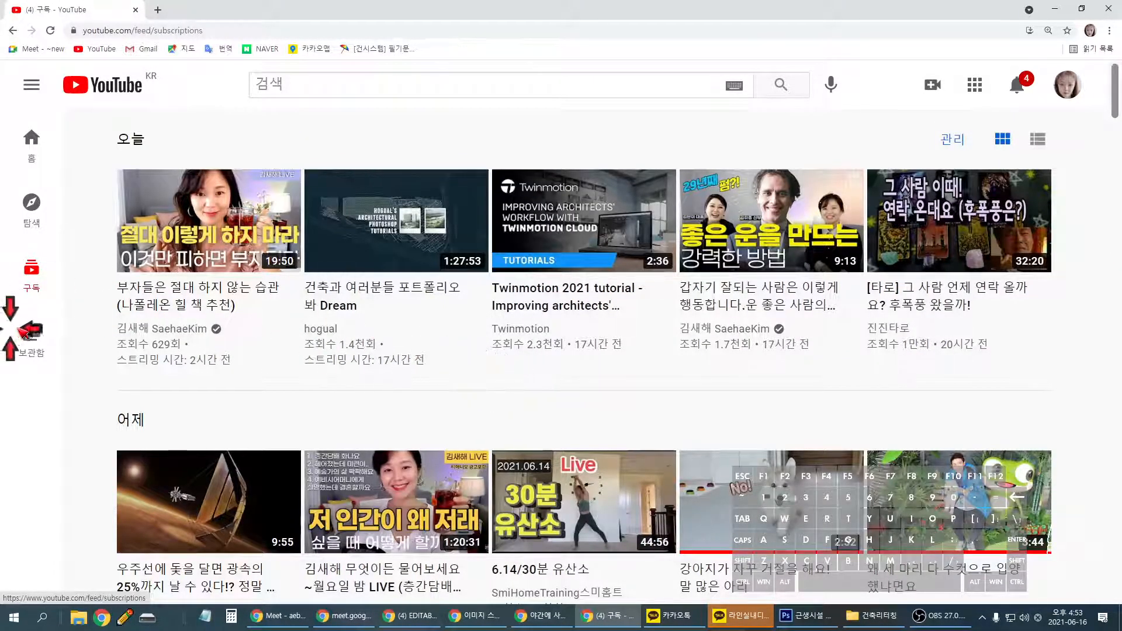
scroll(68, 330, "down", 1)
scroll(69, 330, "down", 2)
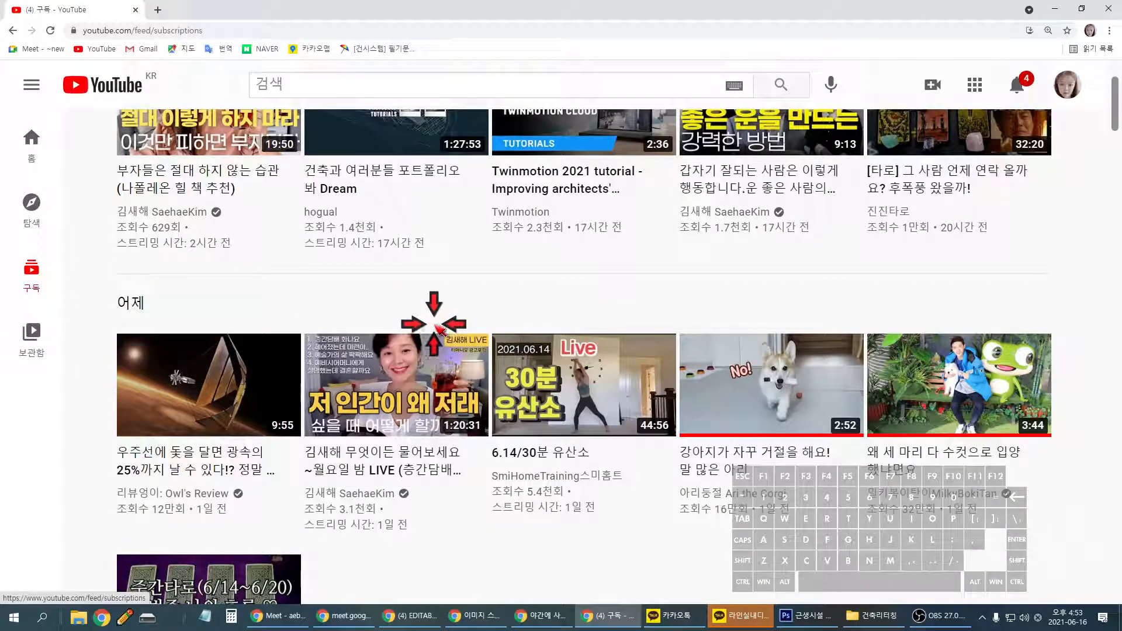
scroll(437, 329, "down", 10)
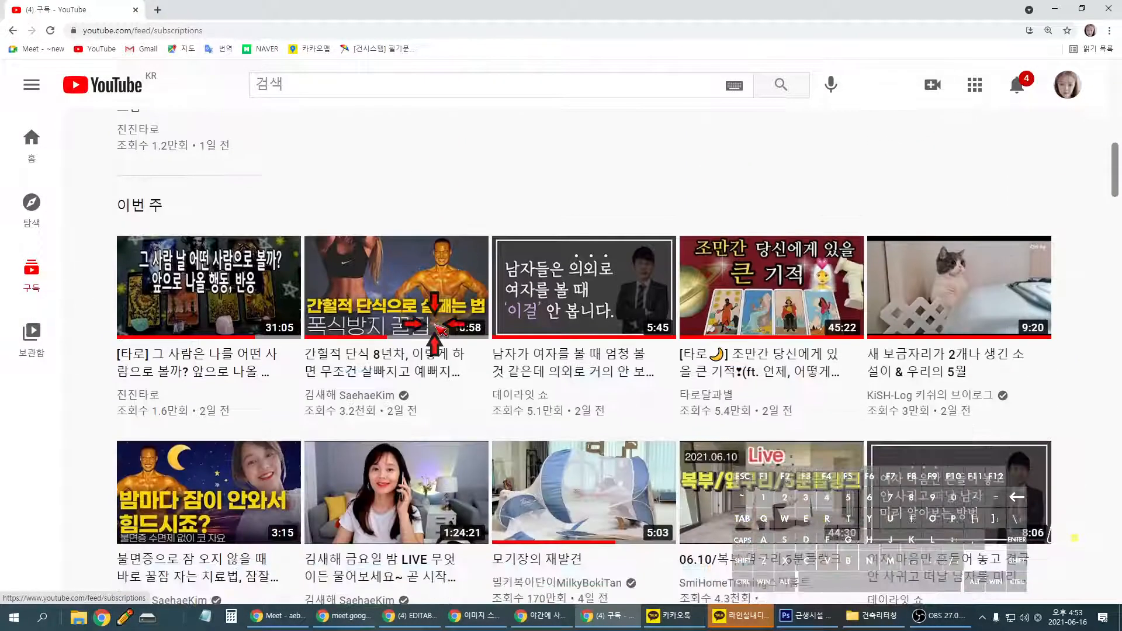
scroll(439, 330, "down", 4)
scroll(450, 324, "up", 6)
scroll(457, 336, "up", 10)
left_click(1062, 86)
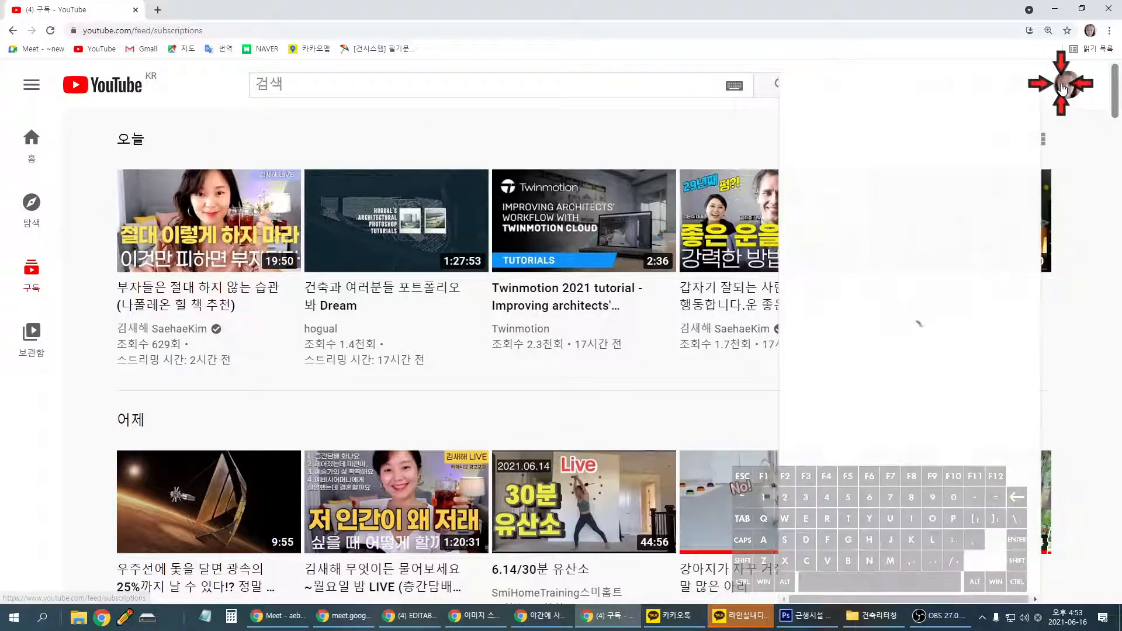
scroll(851, 439, "down", 1)
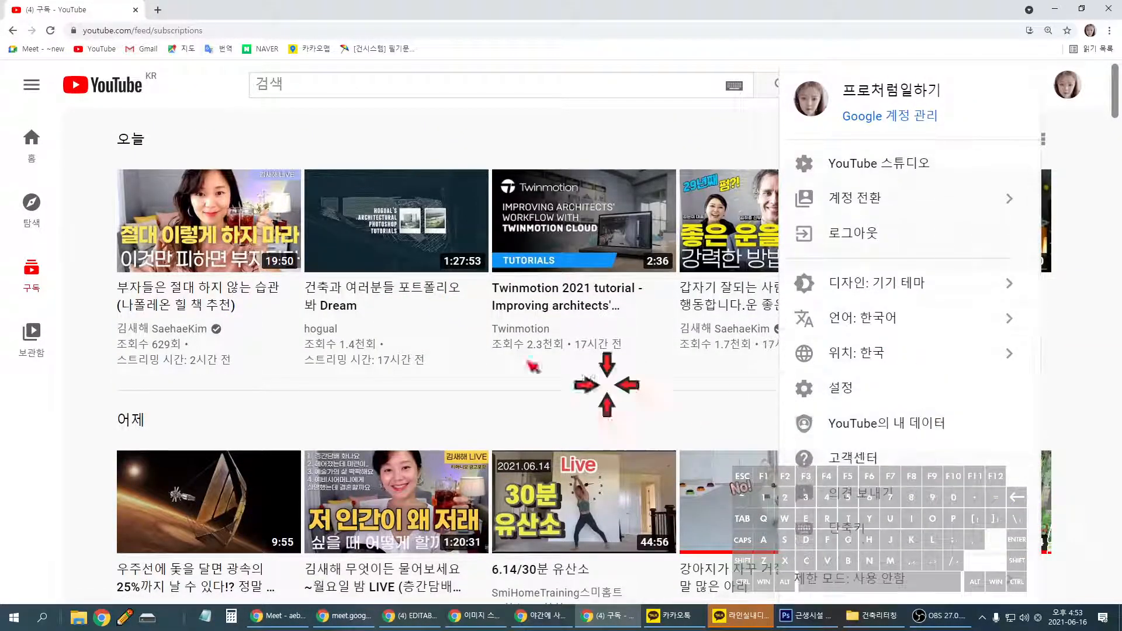
- Go to the YouTube home page and search for "hogual"
left_click(28, 140)
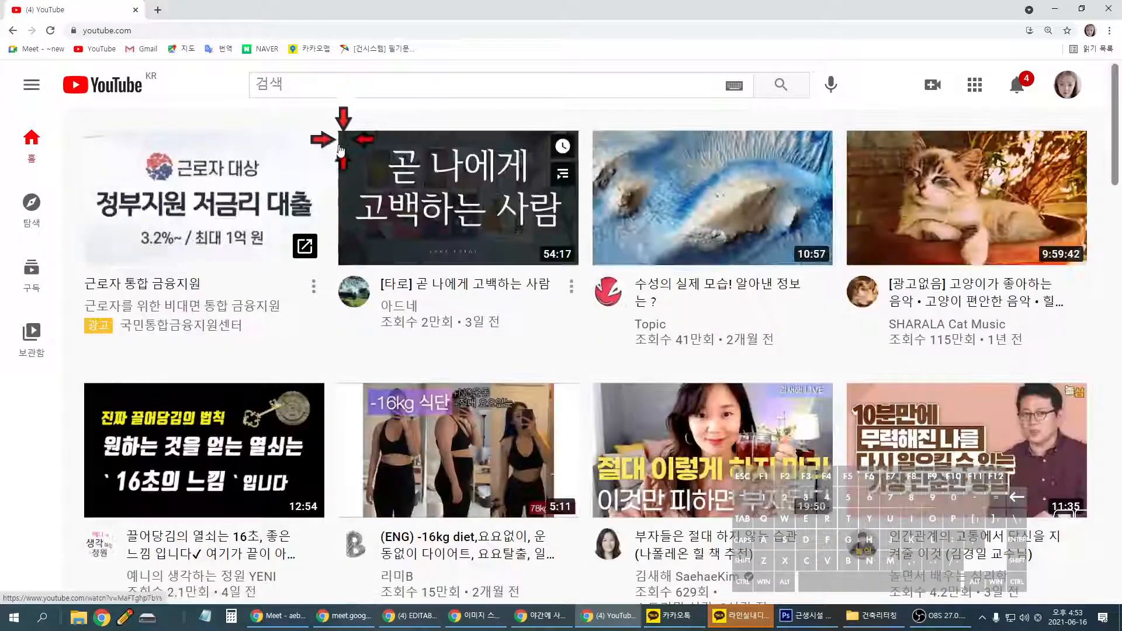
key("ctrl+plus")
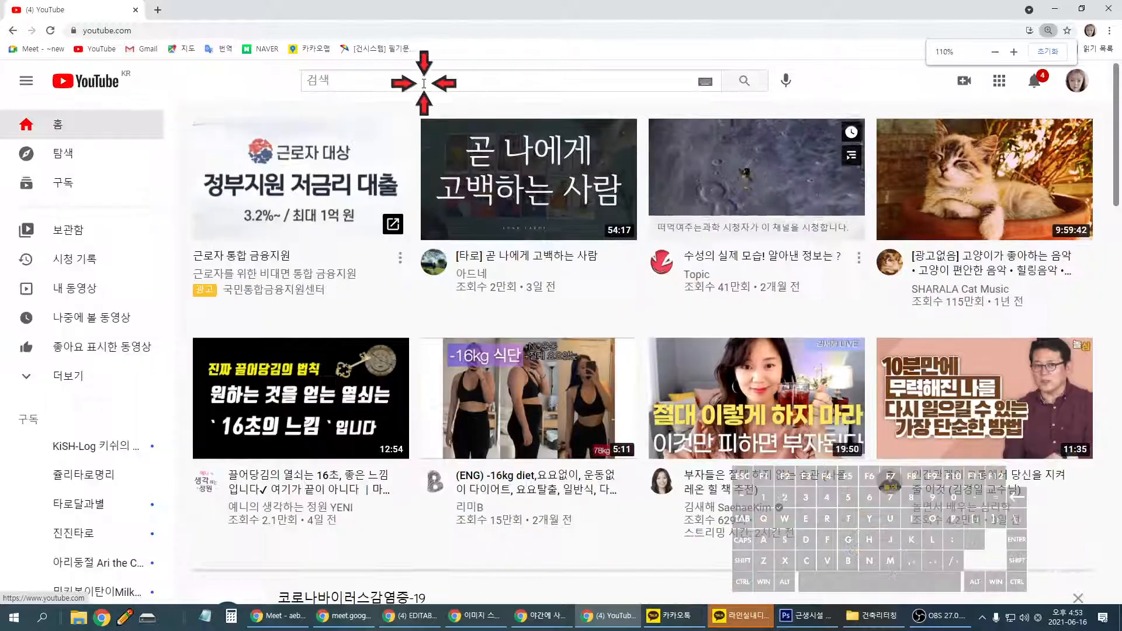
key("ctrl+plus")
left_click(363, 80)
key("ctrl+plus")
key("ctrl+plus")
key("ctrl+plus")
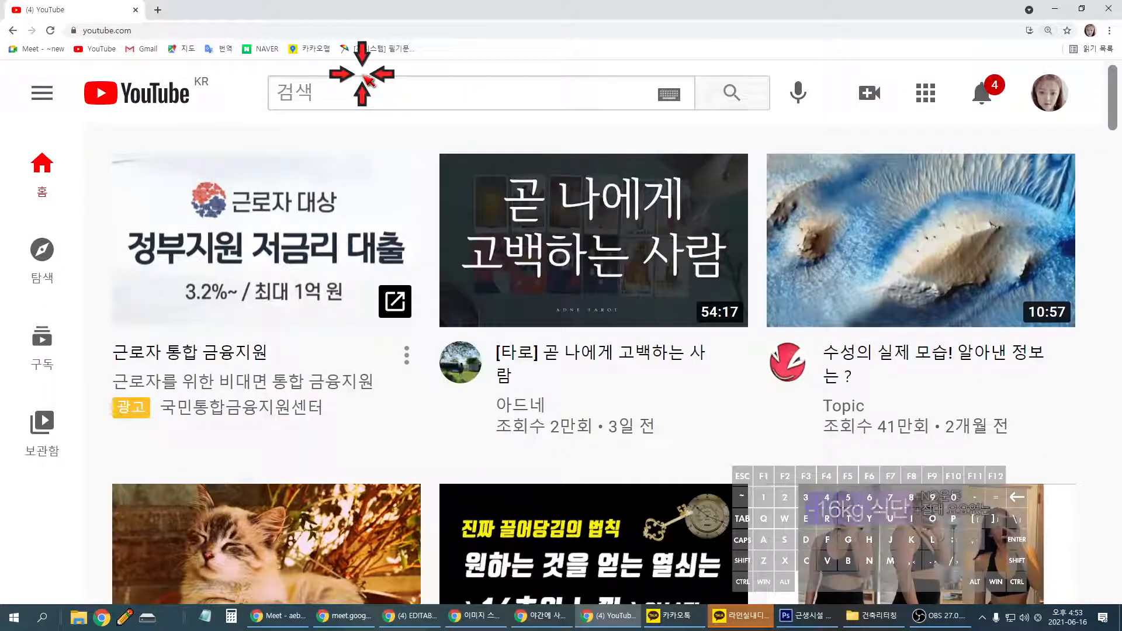
left_click(350, 92)
type("ㅗ")
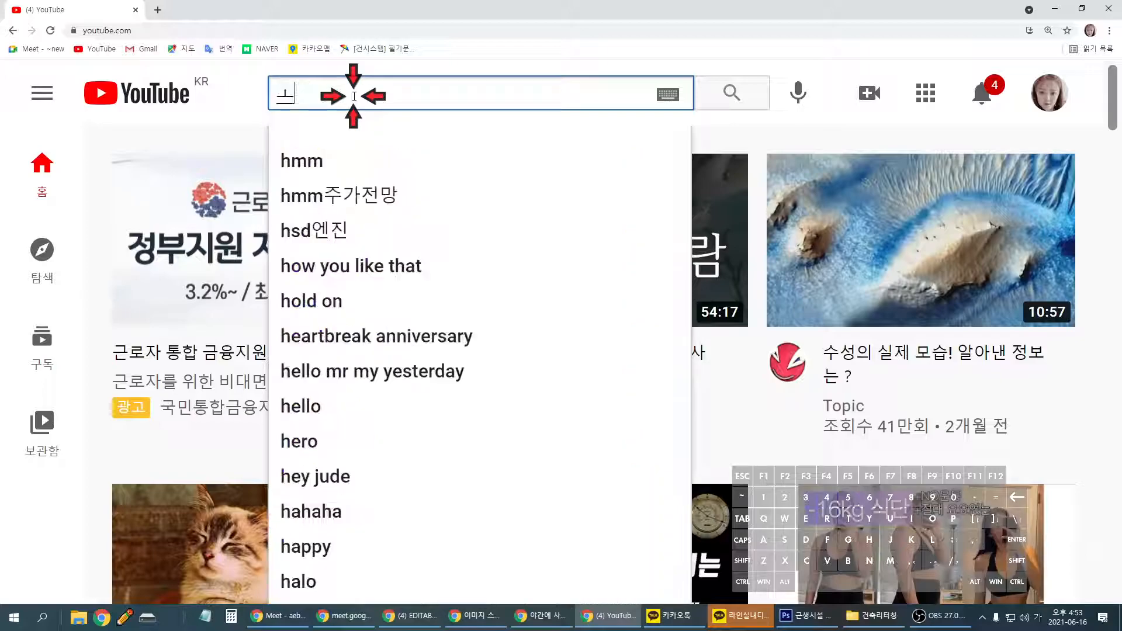
key("BackSpace")
type("h")
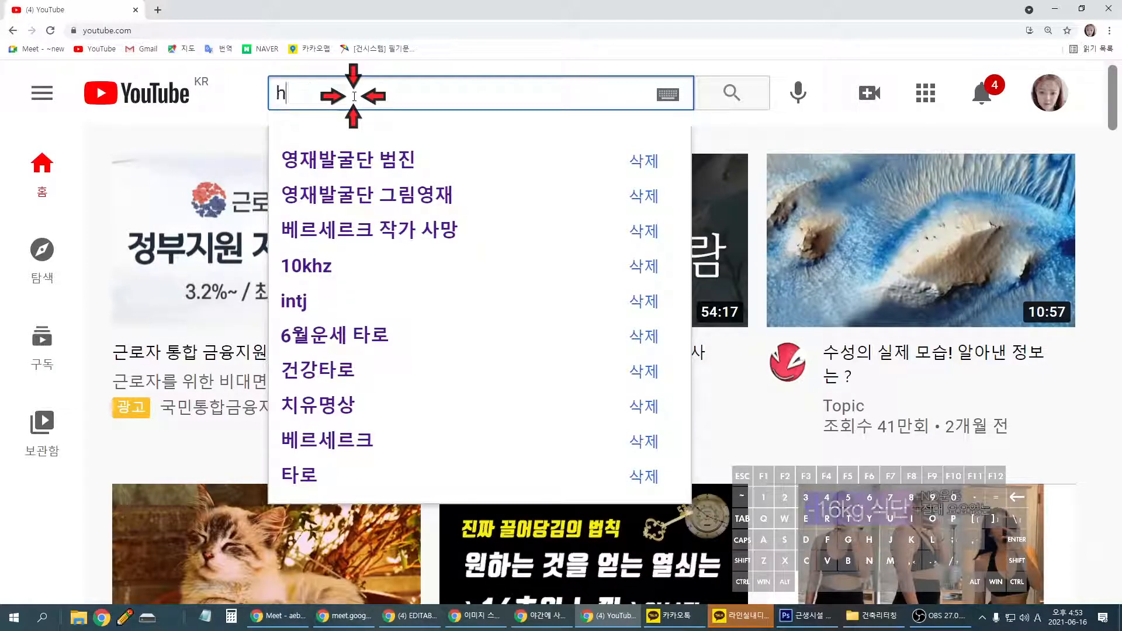
type("o")
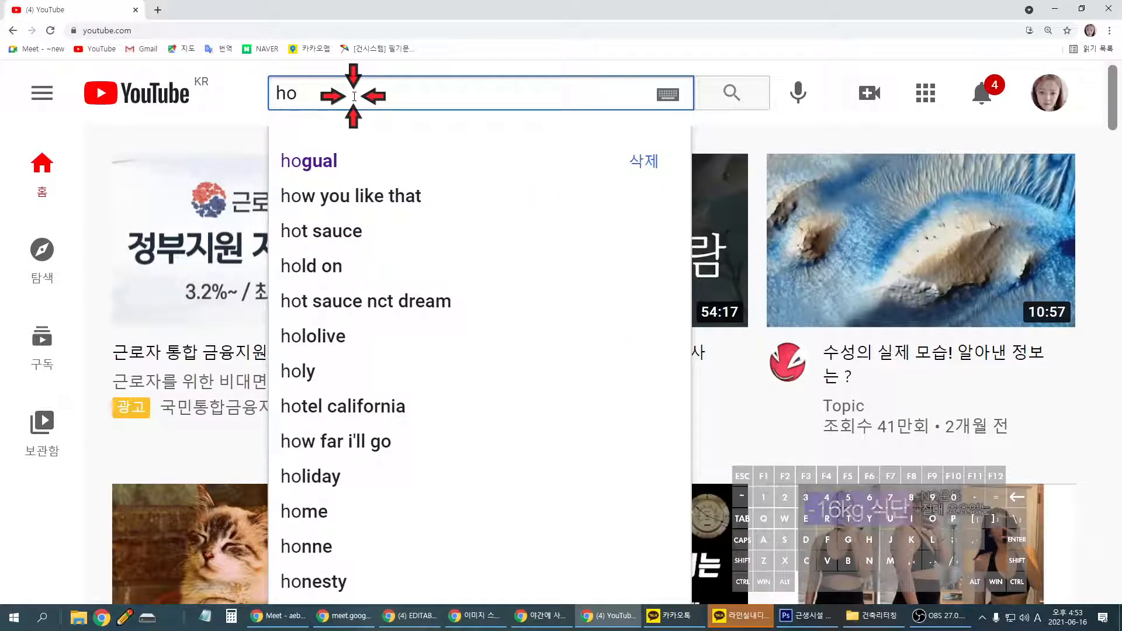
left_click(321, 163)
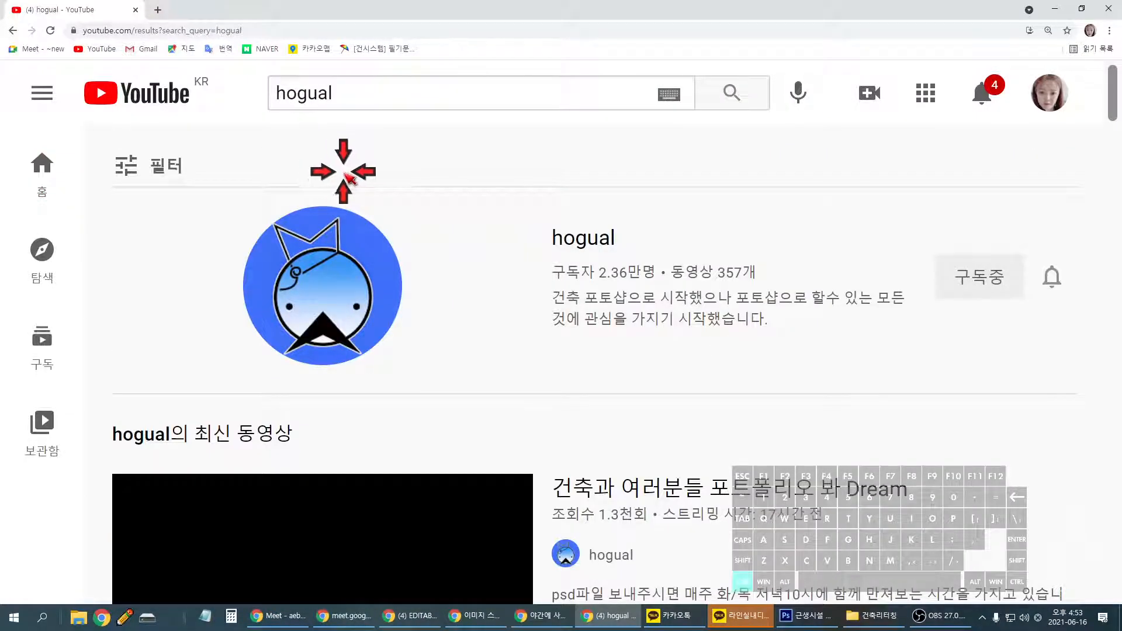
- Look through the hogual search results and open the video "야경 투시도에 실내 이미지 만드는 방법 - Photoshop Tip"
key("ctrl+minus")
key("ctrl+minus")
key("ctrl+minus")
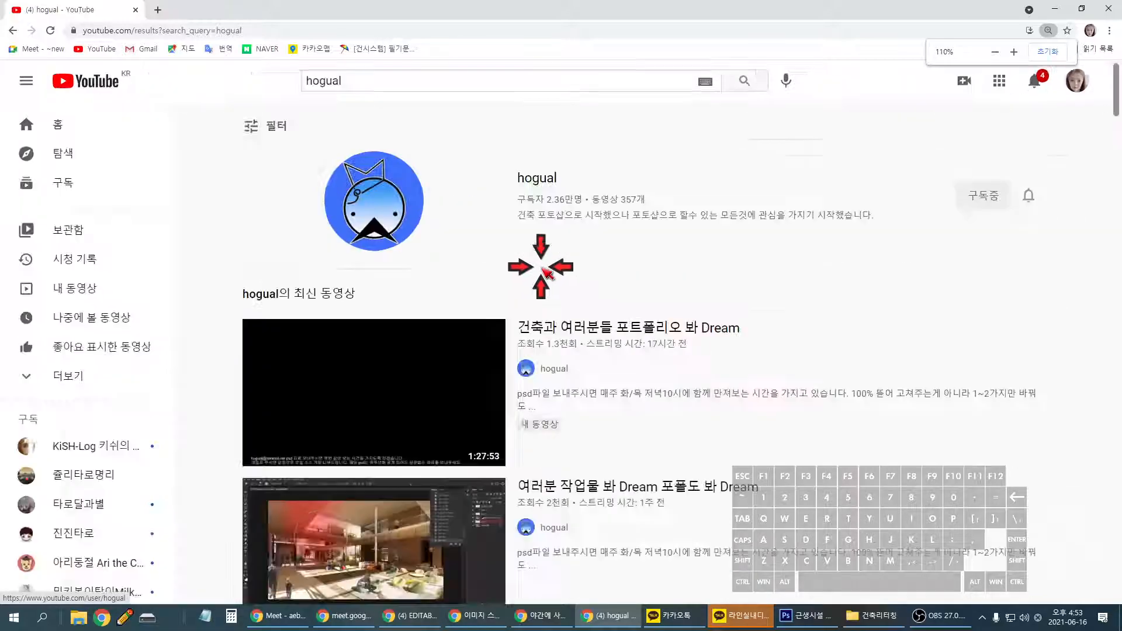
key("ctrl+minus")
scroll(543, 275, "down", 7)
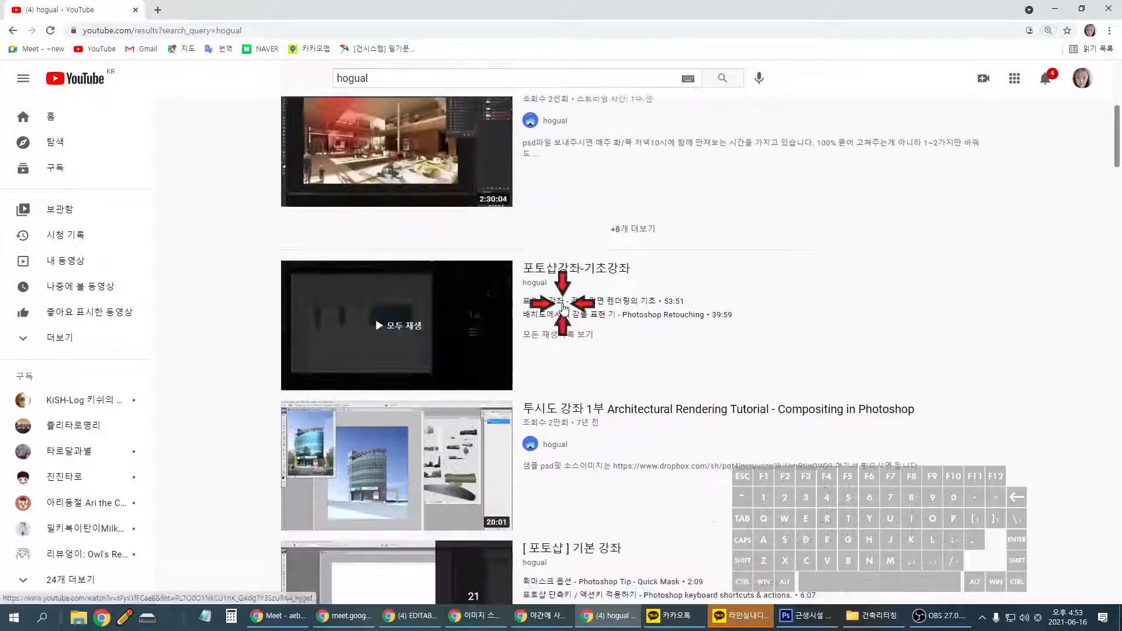
key("ctrl+plus")
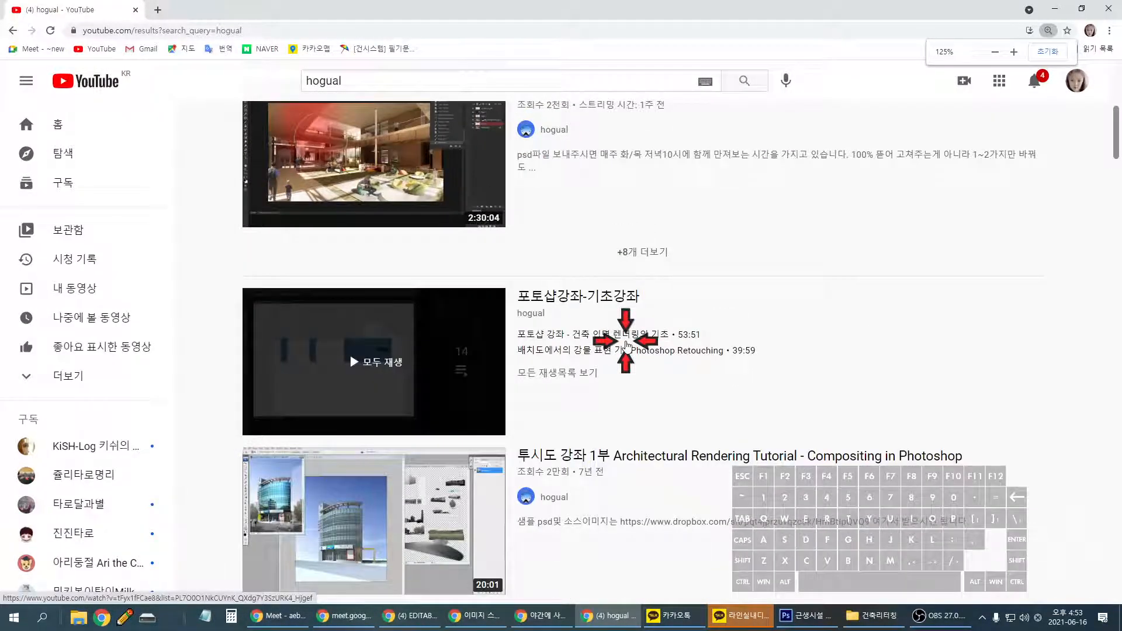
scroll(626, 345, "down", 3)
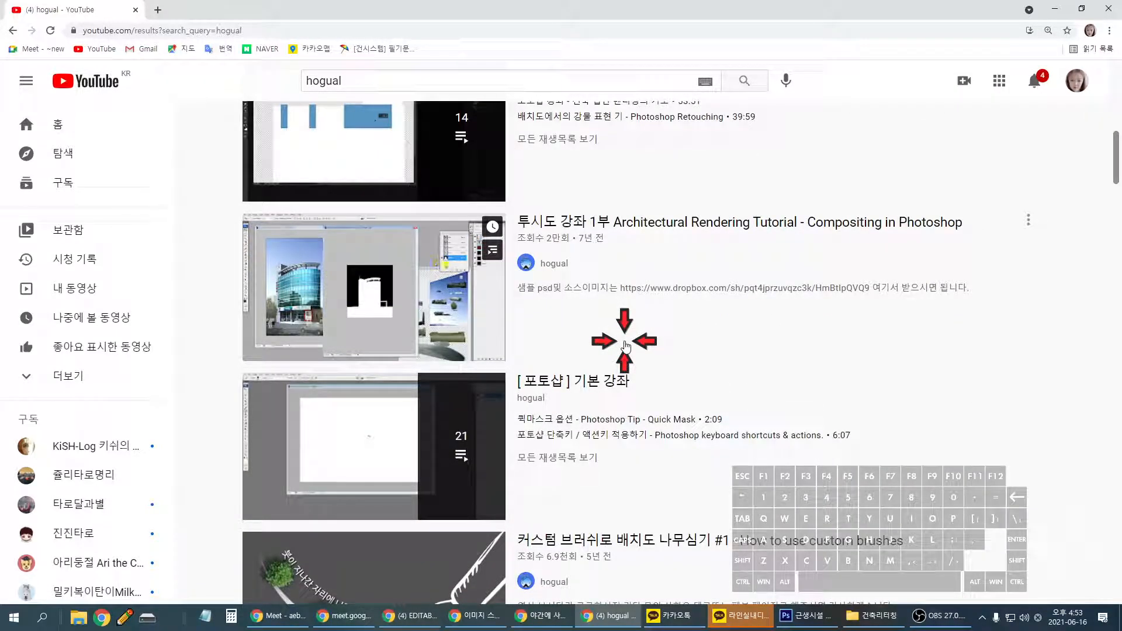
scroll(625, 346, "down", 10)
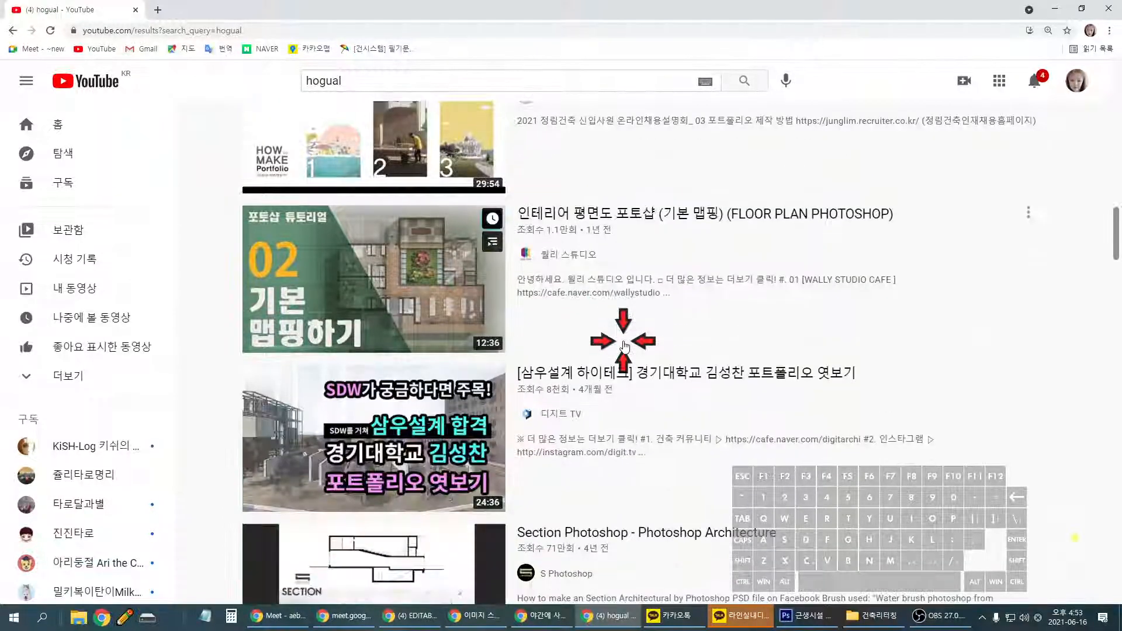
scroll(624, 345, "down", 4)
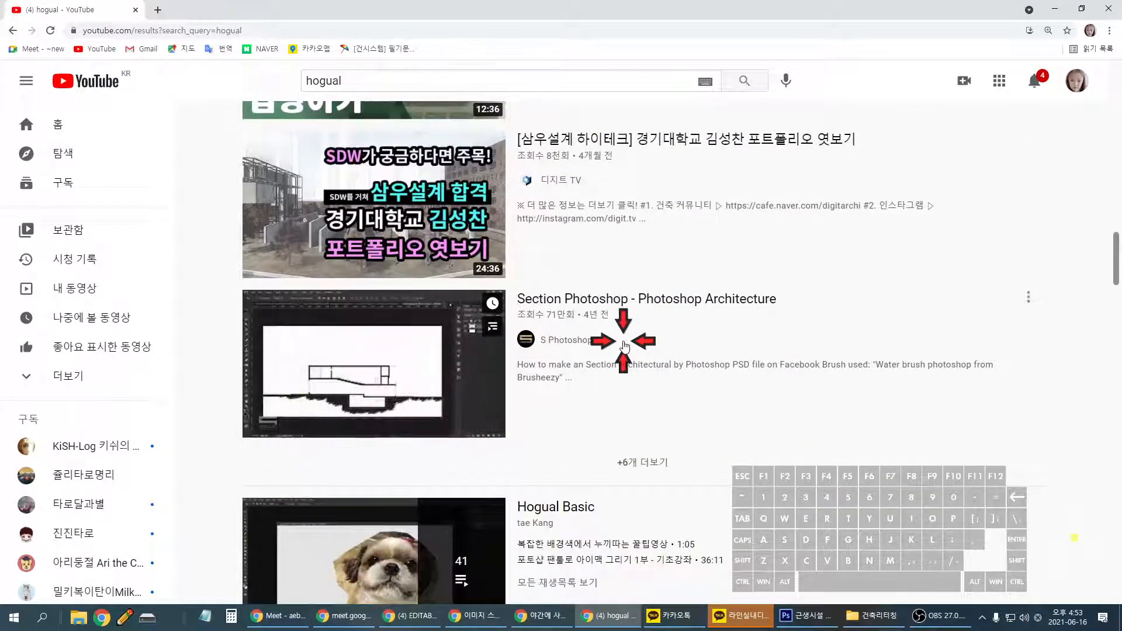
scroll(625, 345, "down", 9)
scroll(625, 345, "down", 3)
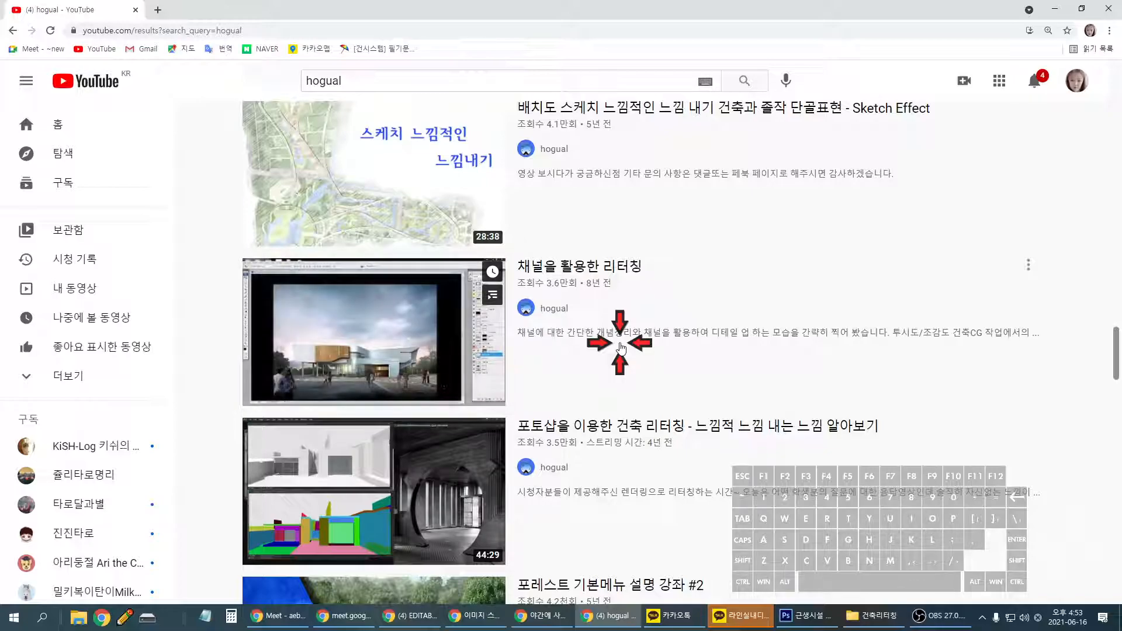
scroll(500, 295, "down", 9)
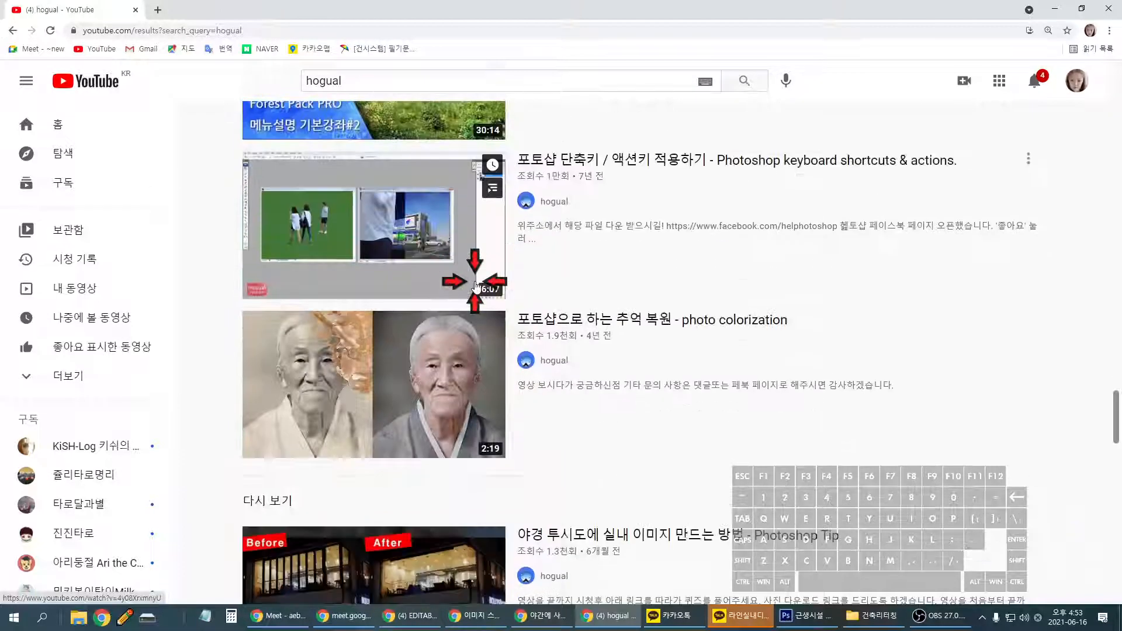
scroll(476, 286, "down", 5)
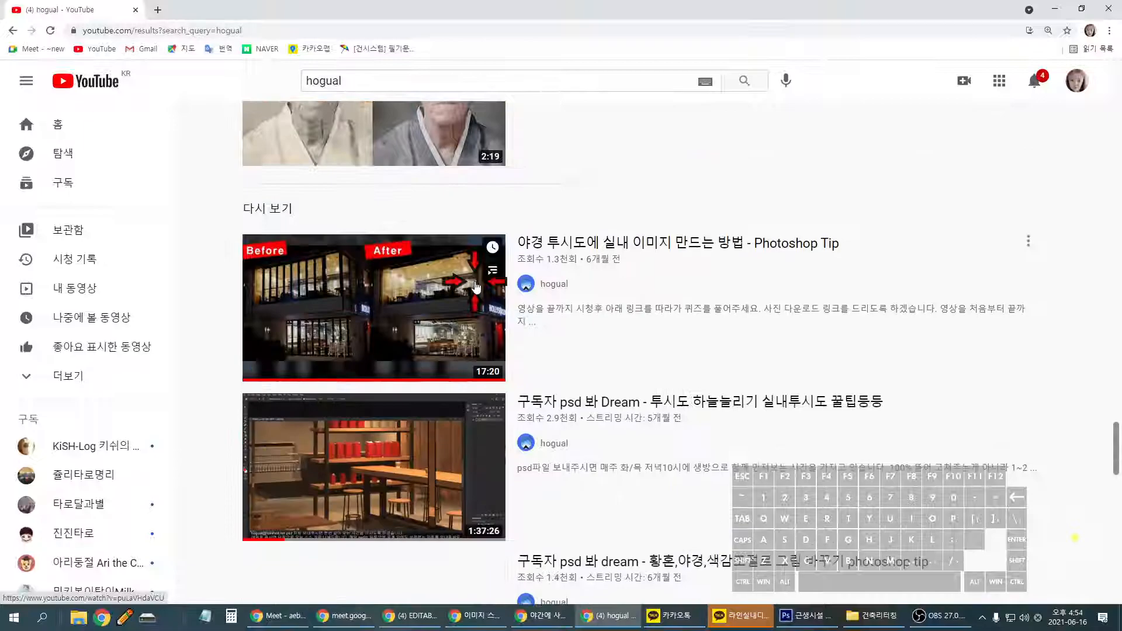
left_click(599, 250)
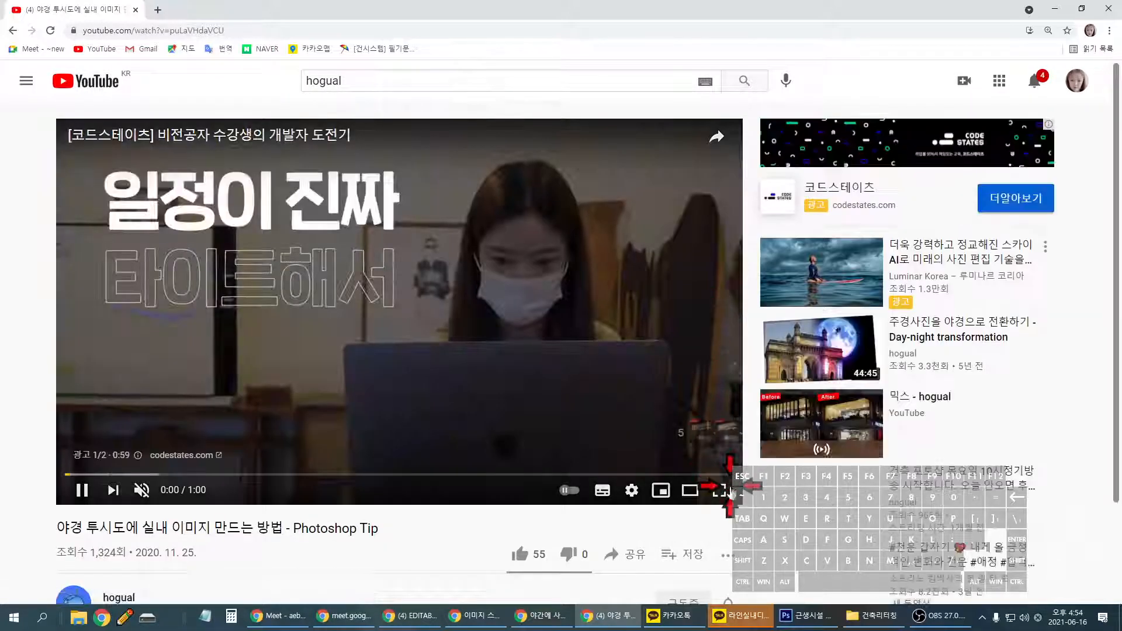
- Play the video full screen from about the one-minute mark, skipping the advertisement
key("F11")
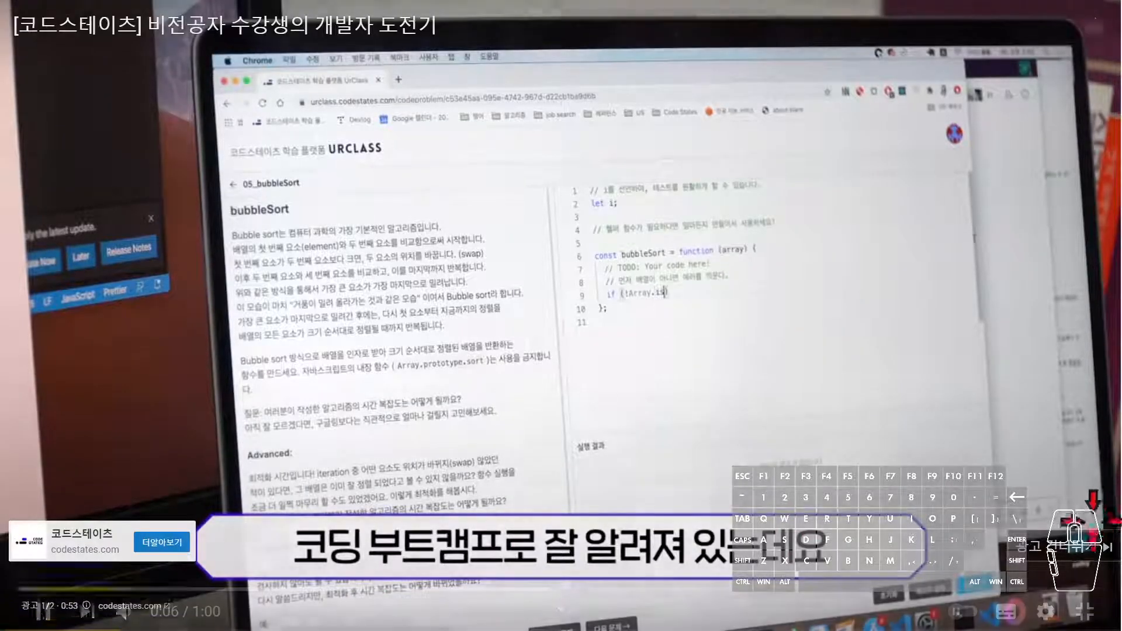
left_click(1060, 546)
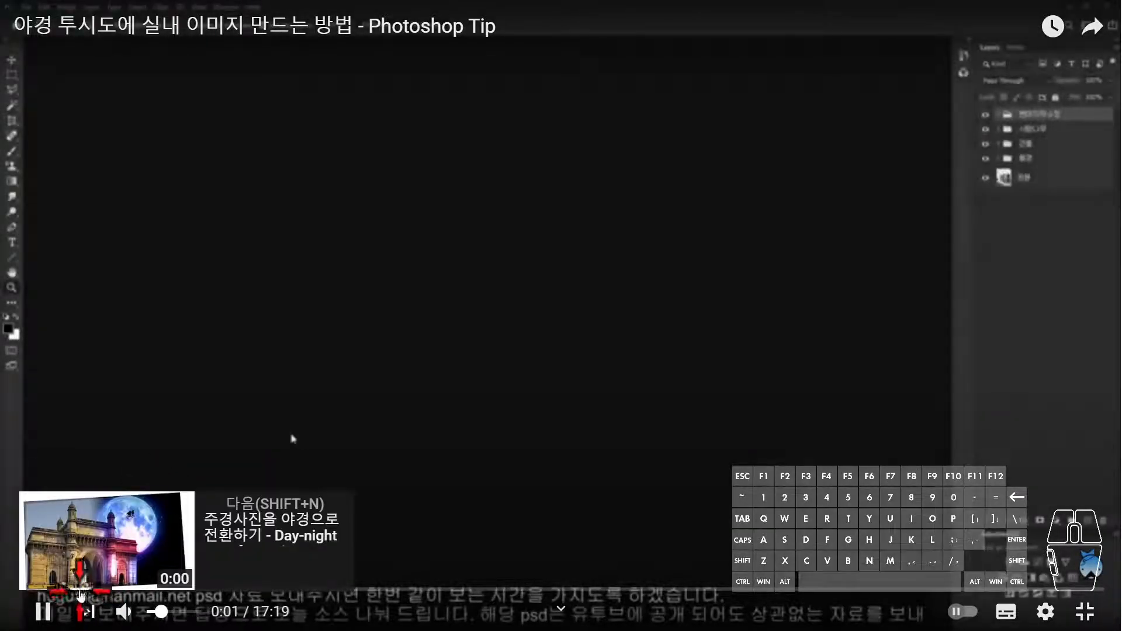
left_click(79, 589)
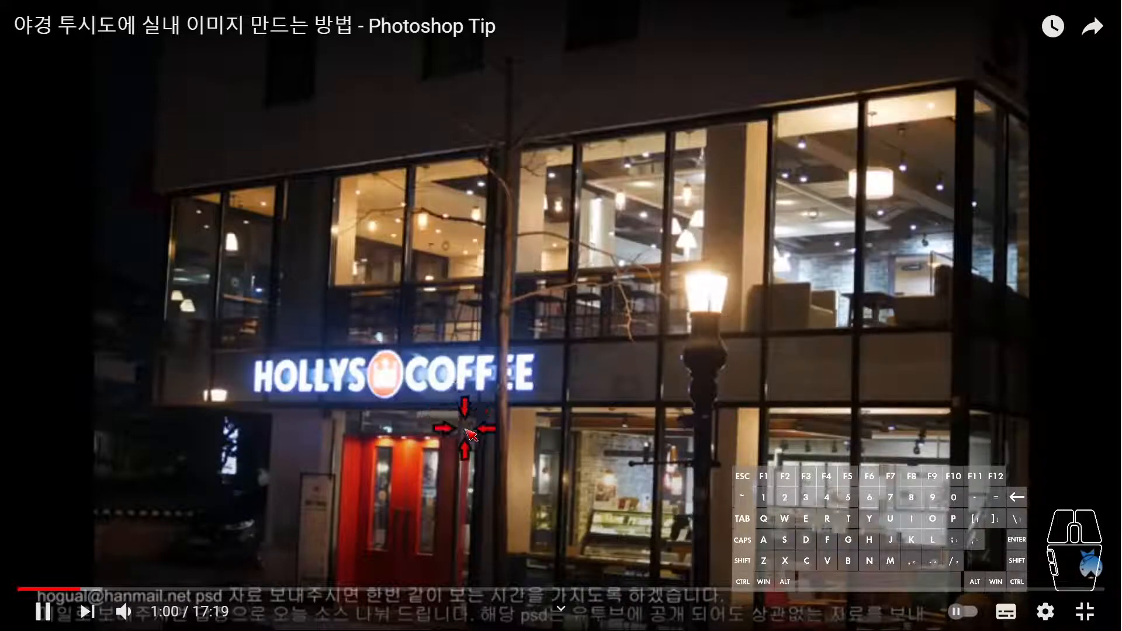
- Raise the video's volume and jump ahead to about 2:53, where the café window editing is demonstrated
left_click(160, 612)
left_click_drag(160, 613, 217, 624)
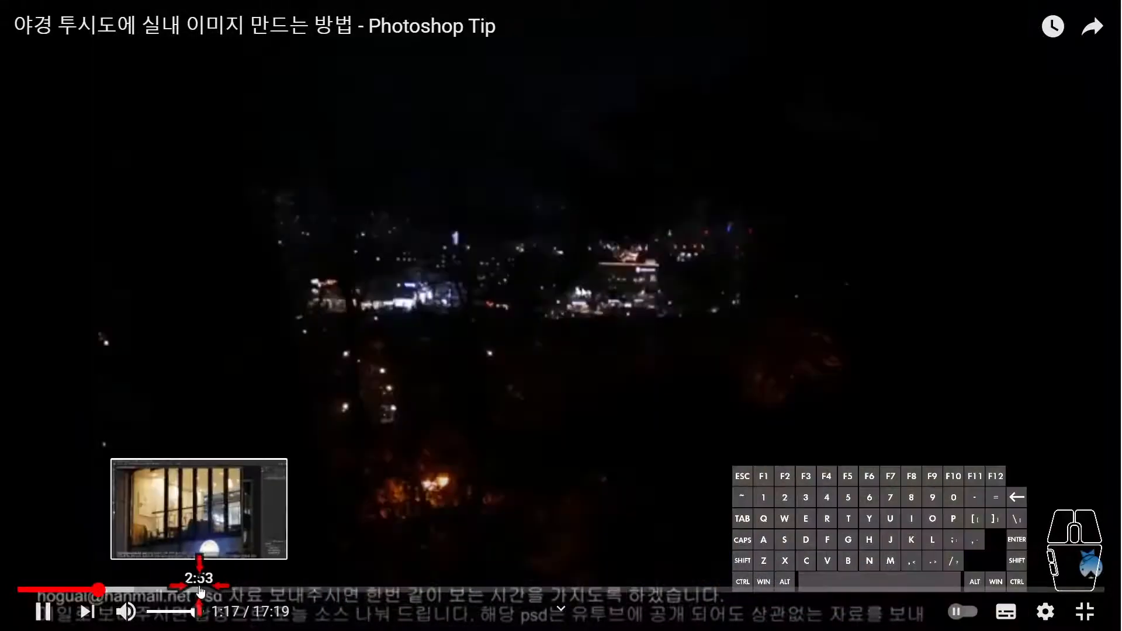
left_click(199, 588)
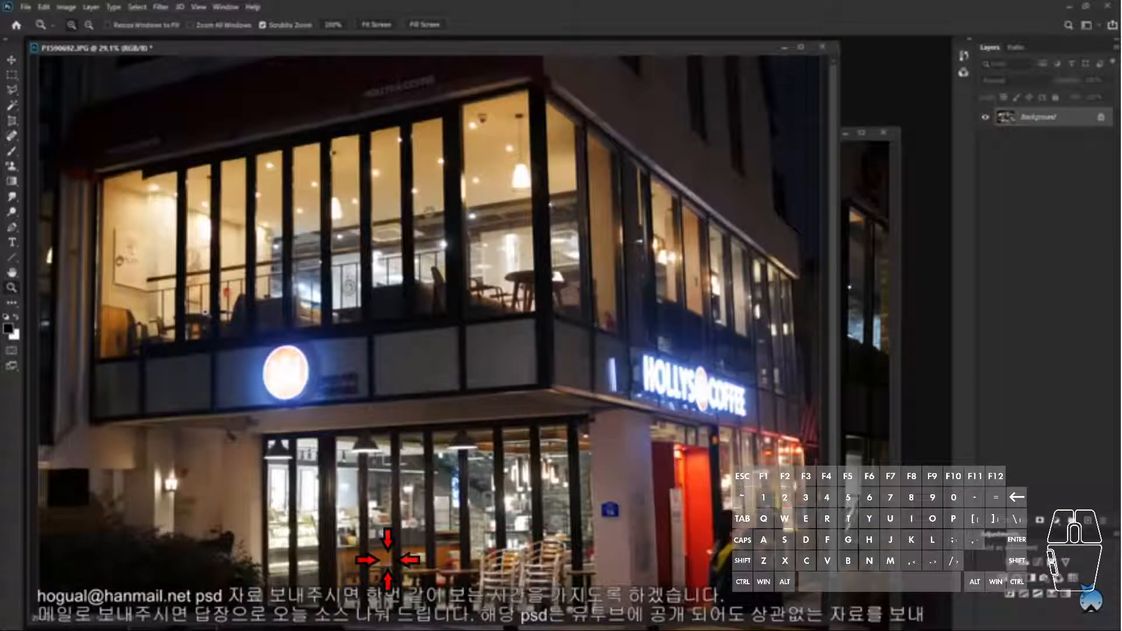
- Skip through the café window retouching to the blue glass facade with interior lights, and watch that part of the tutorial
mouse_move(387, 561)
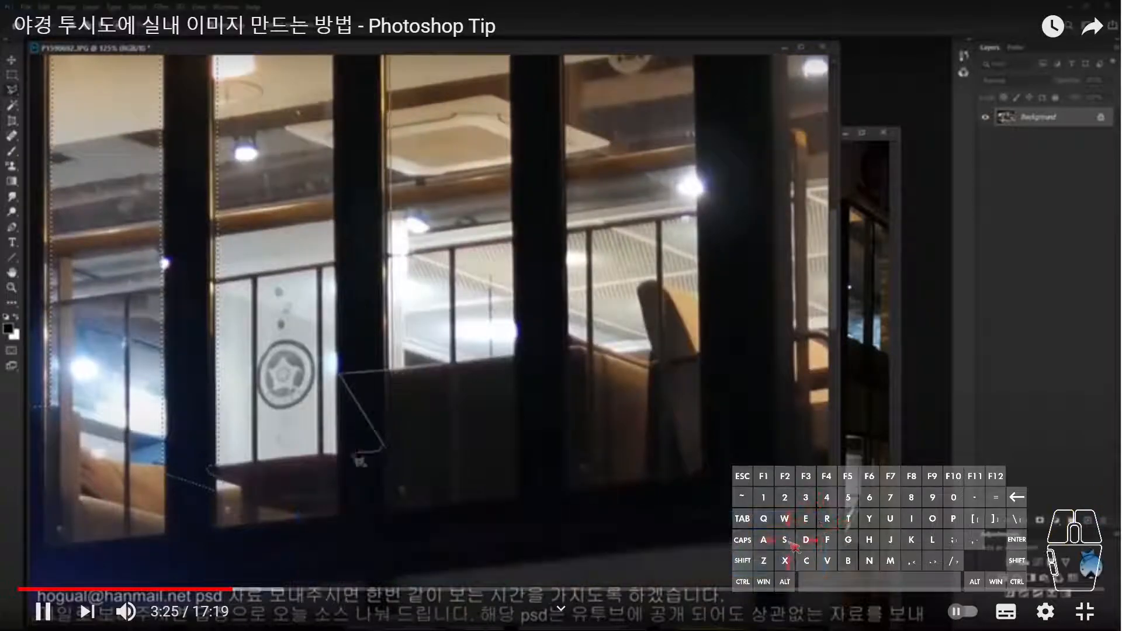
key("Right")
key("Right")
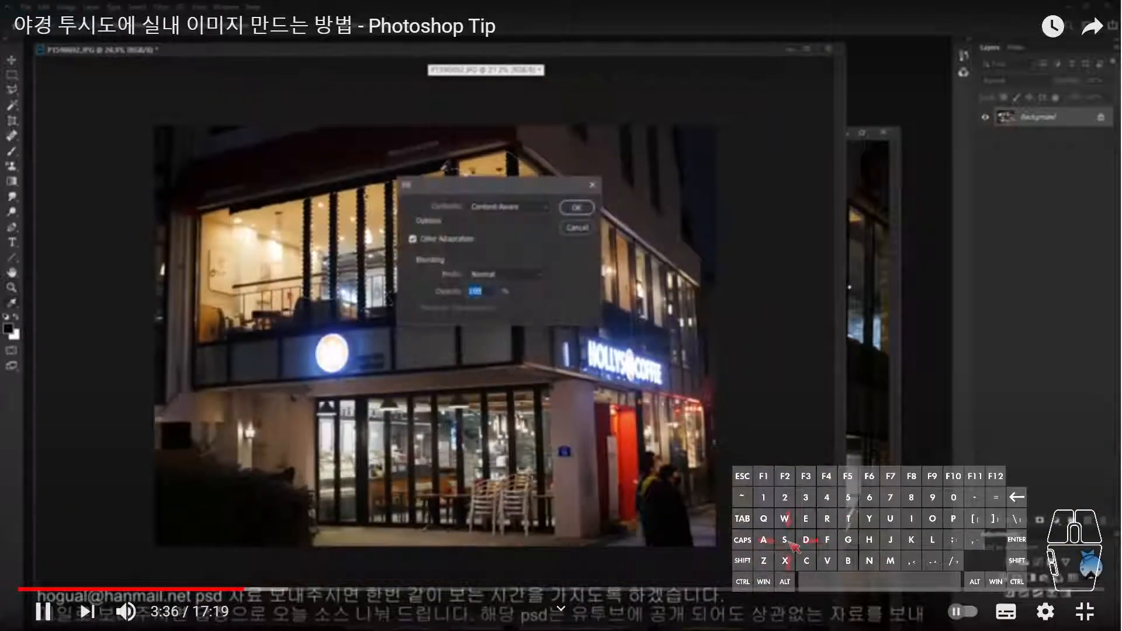
key("Right")
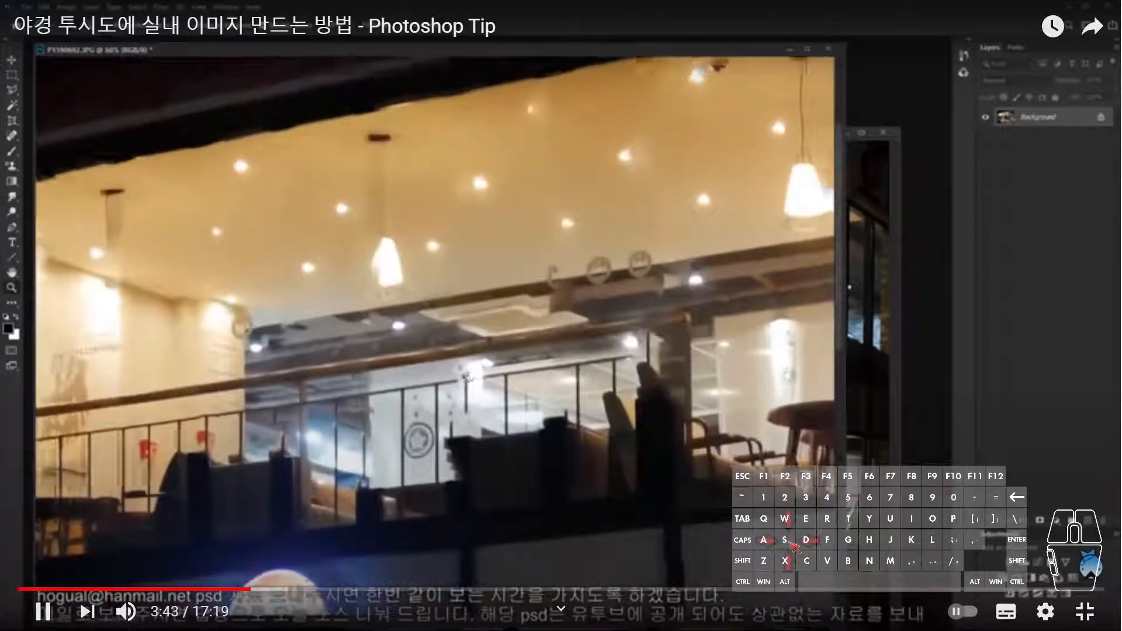
key("Right")
key("Right")
key("Right")
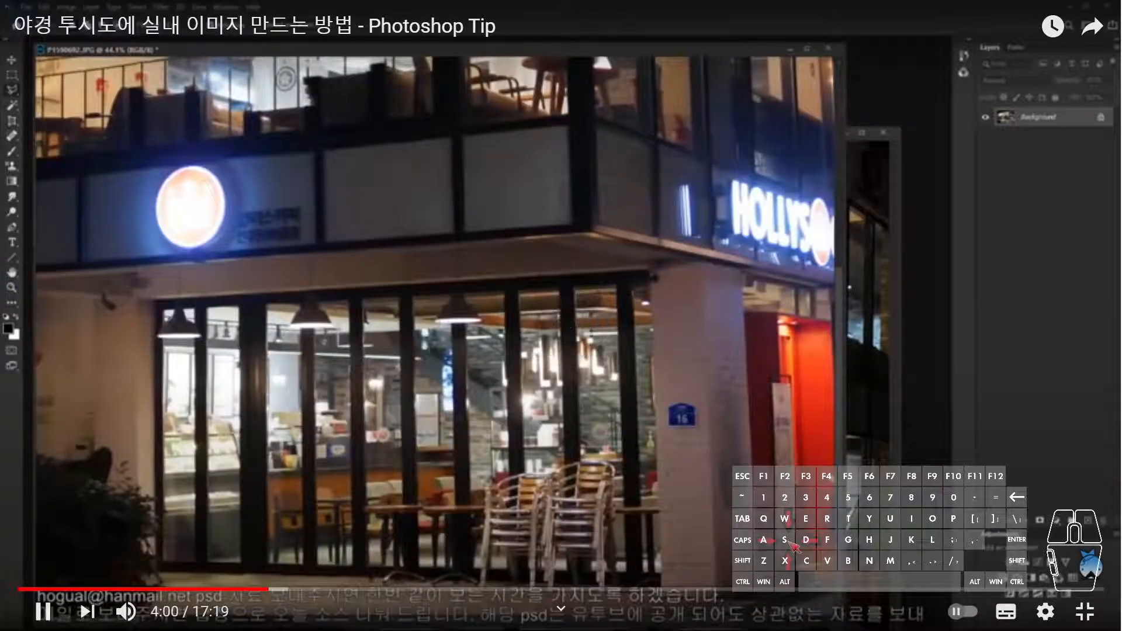
key("Right")
key("Right")
key("Right")
key("Right")
key("Right")
key("Right")
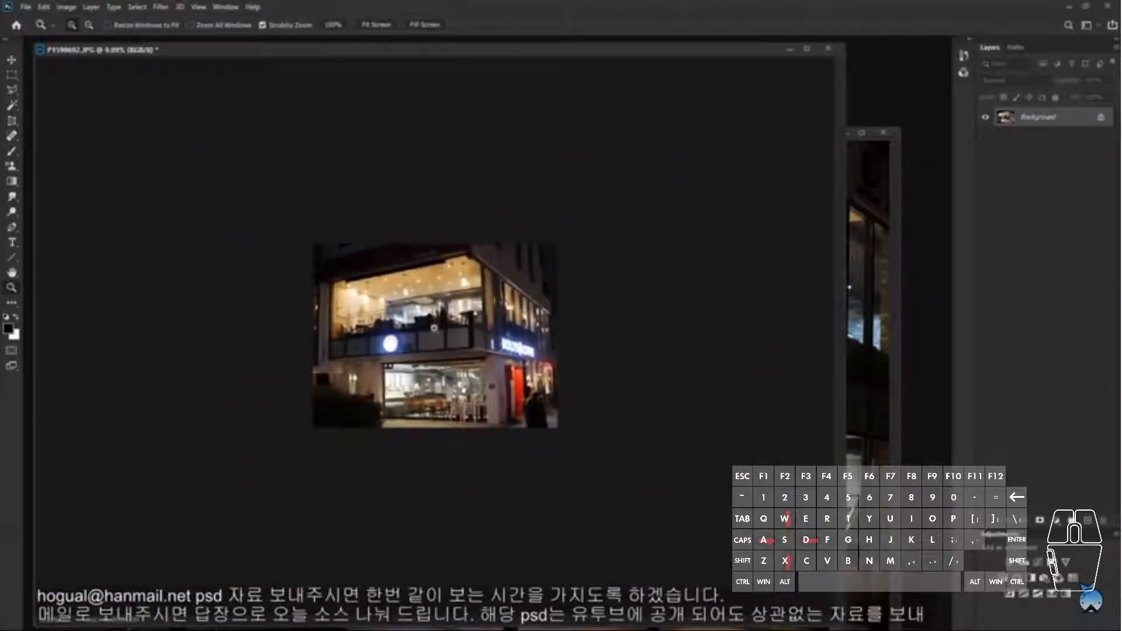
key("Right")
key("Right")
key("Right")
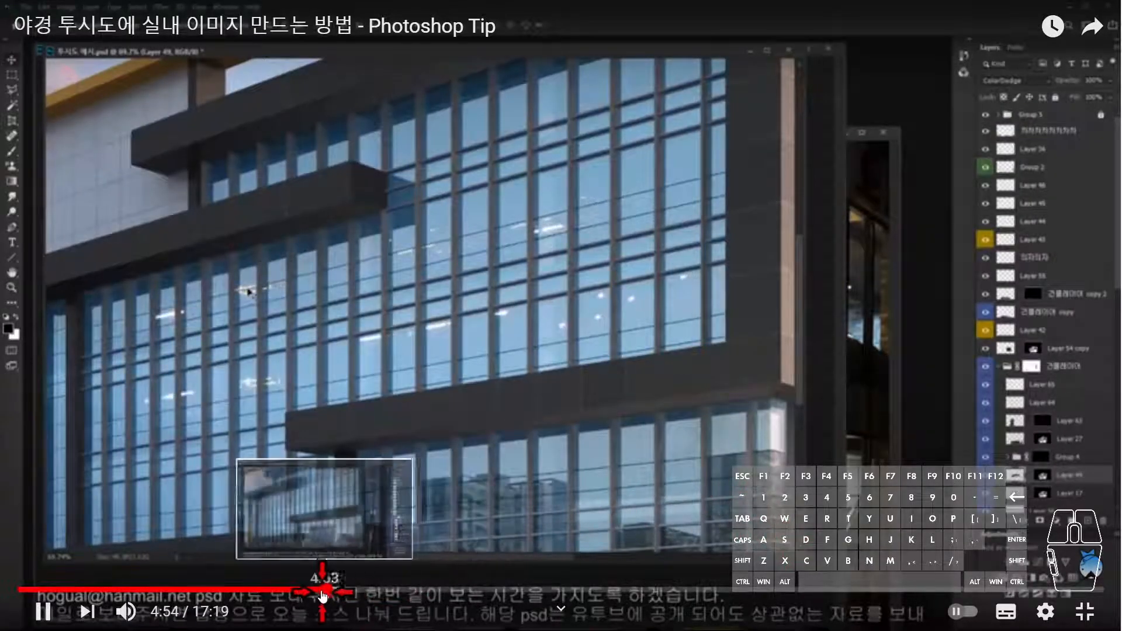
left_click(301, 590)
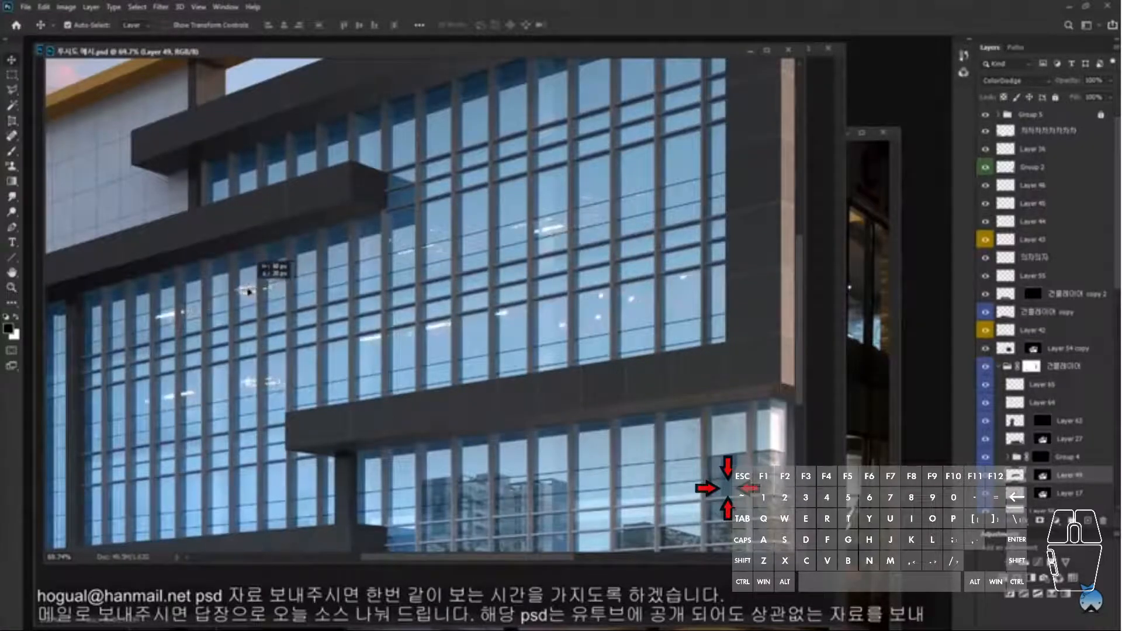
key("Right")
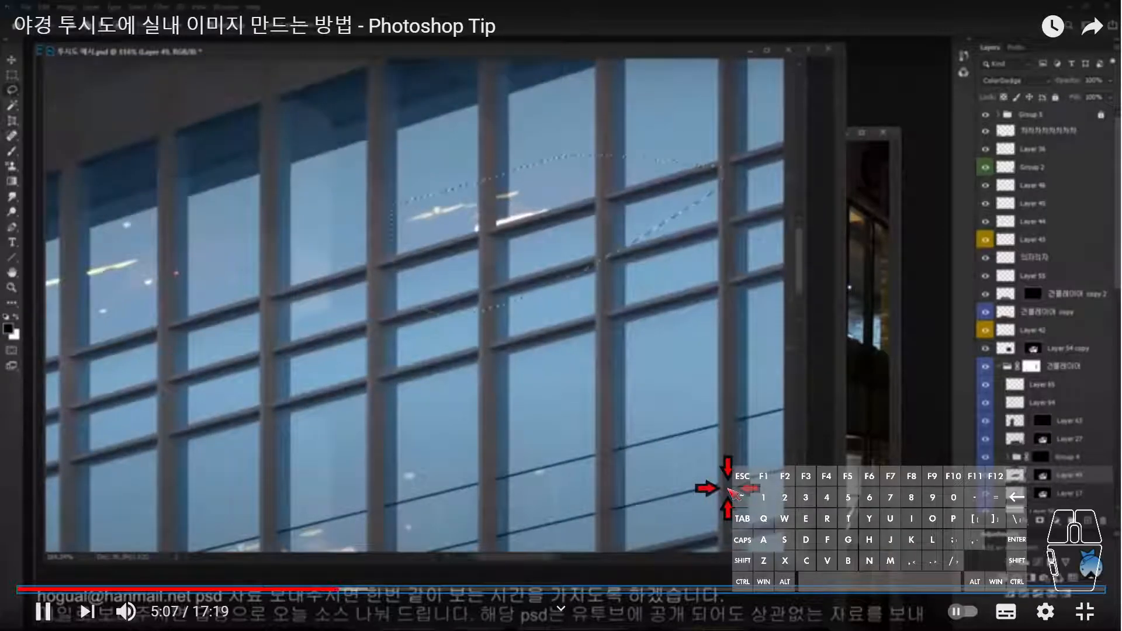
- Skip ahead through the insertion of the café photo's interior behind the building's ground-floor glass, up to about 7:07
key("Right")
key("Right")
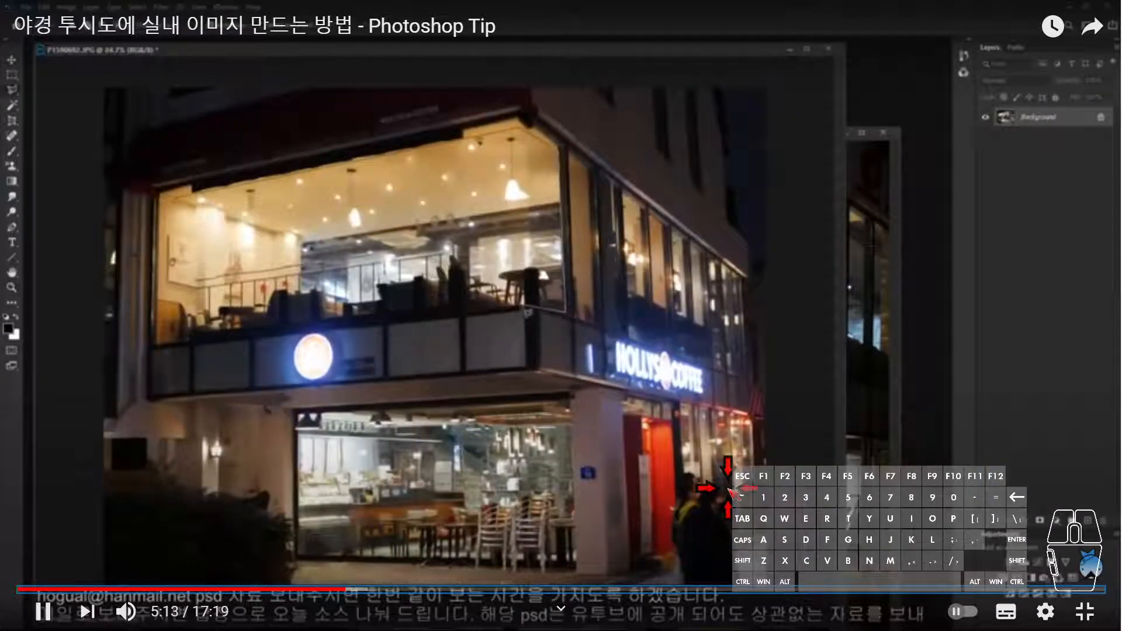
key("Right")
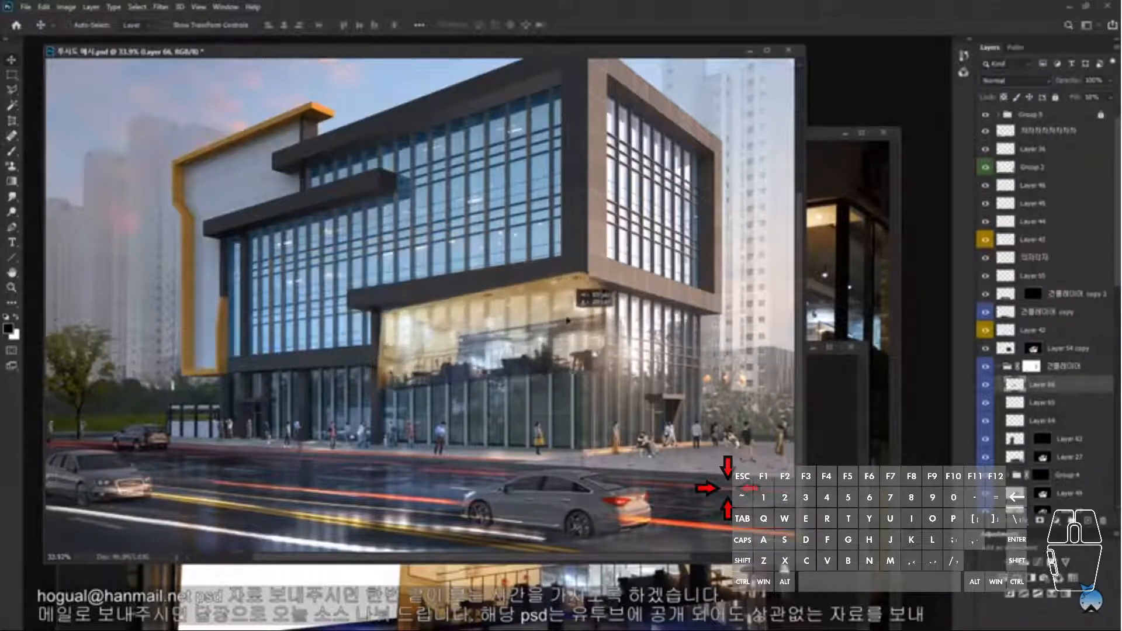
key("Right")
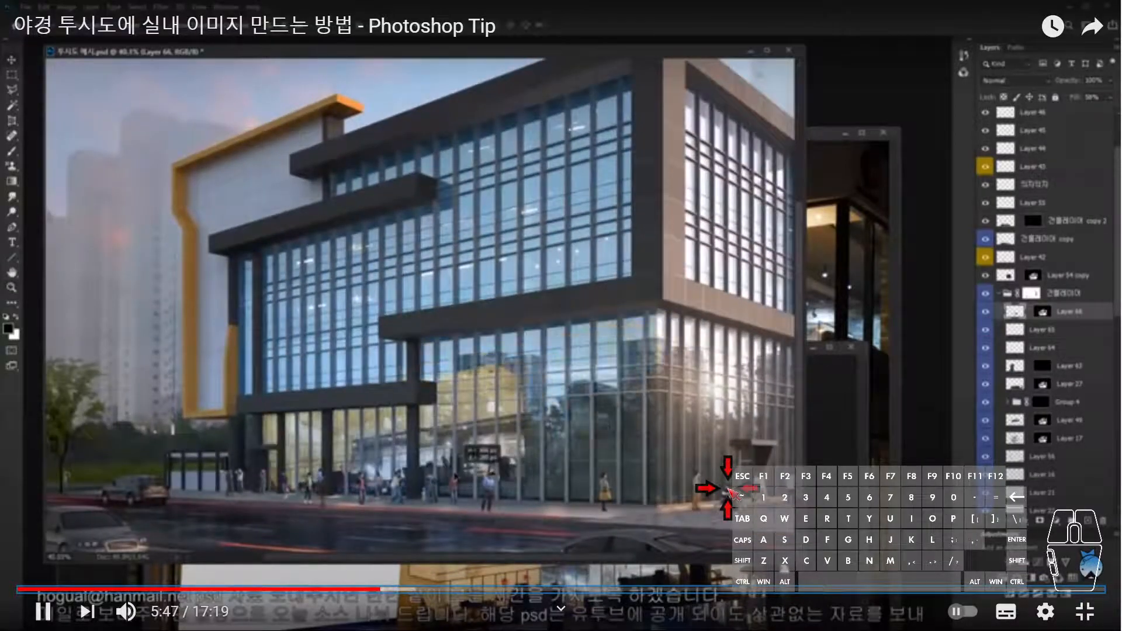
key("Right")
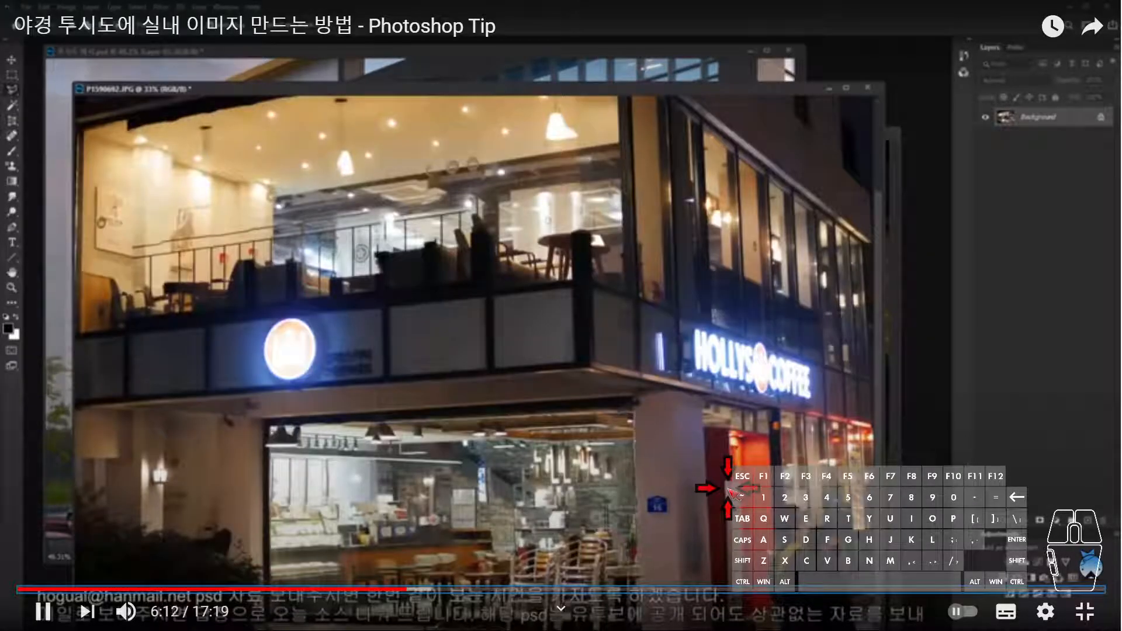
key("Right")
key("Right")
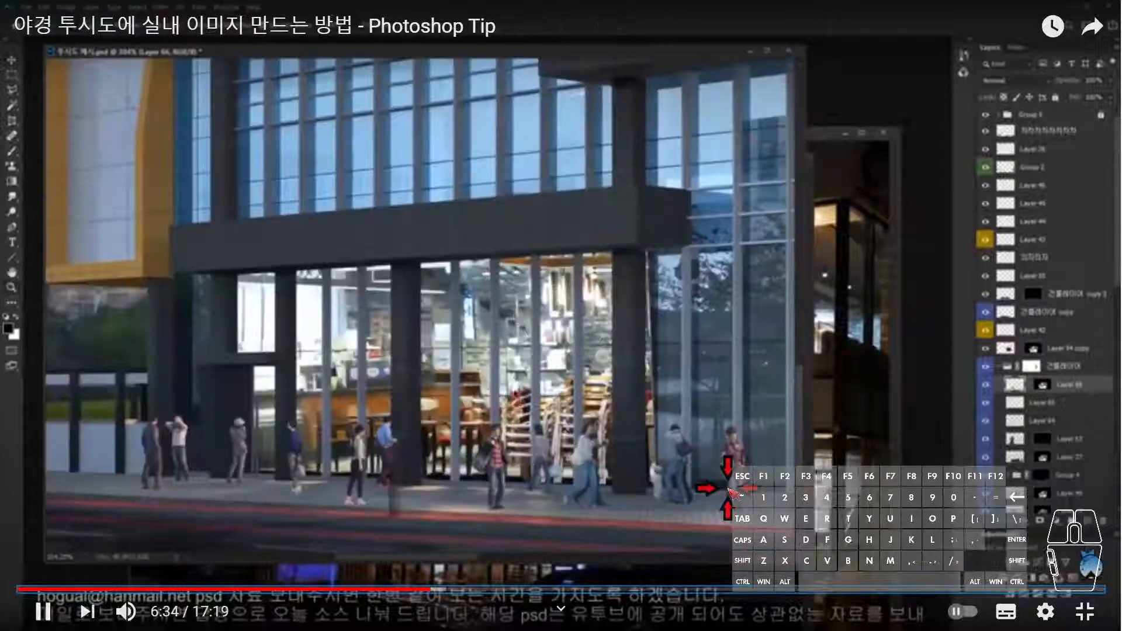
key("Right")
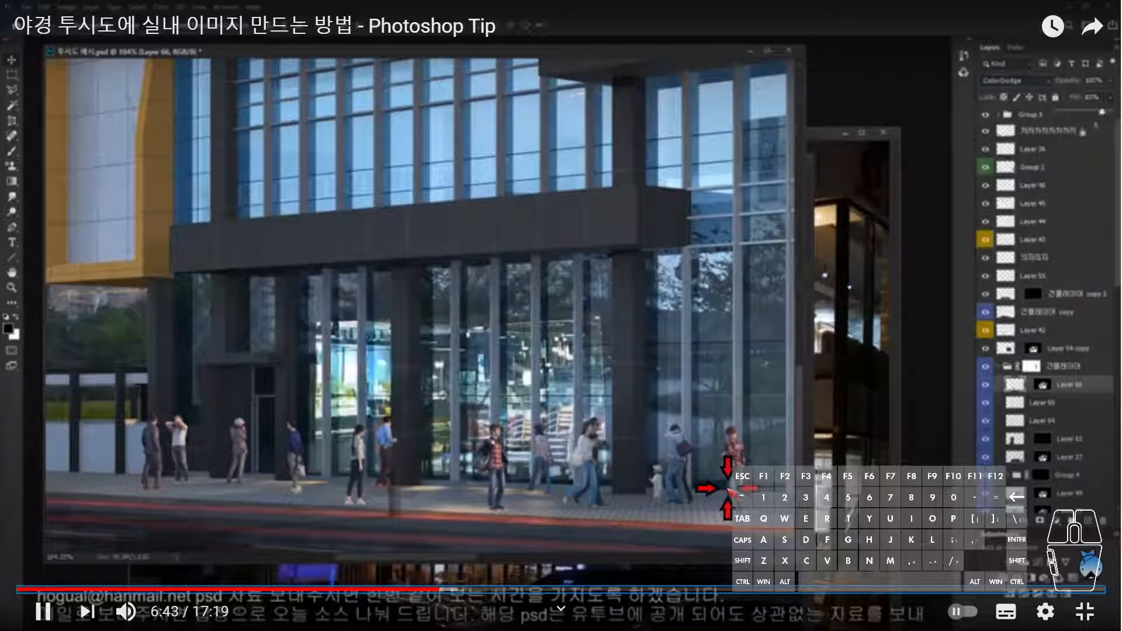
key("Right")
key("Right")
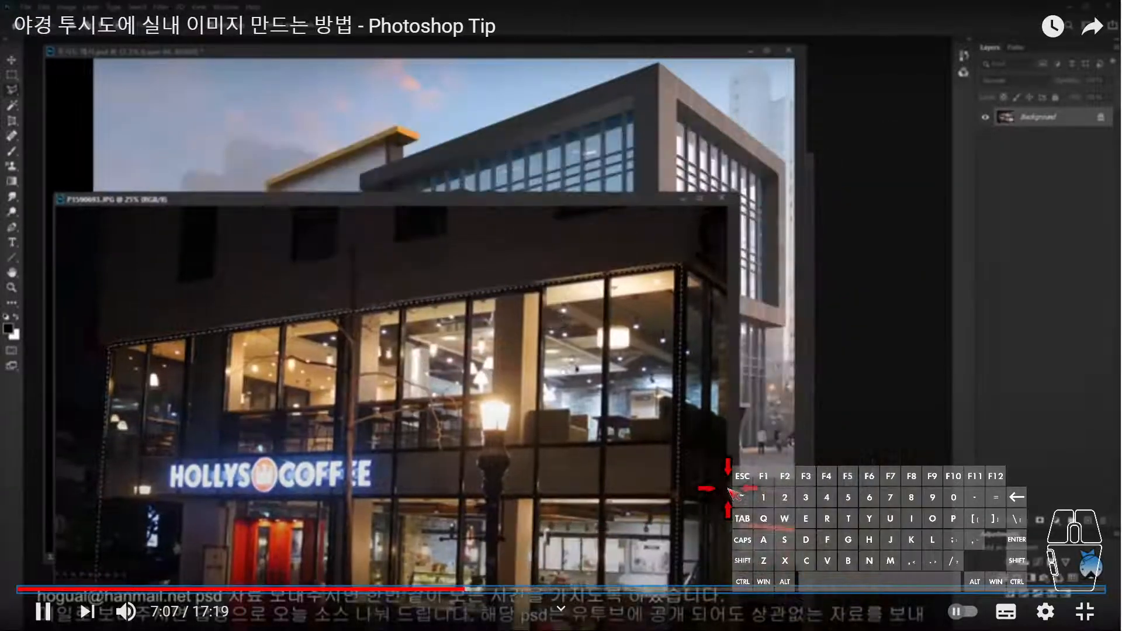
- Skip through the placing, Screen blending and masking of the HOLLYS COFFEE facade on the building, up to about 8:19
key("Right")
key("Right")
key("Right")
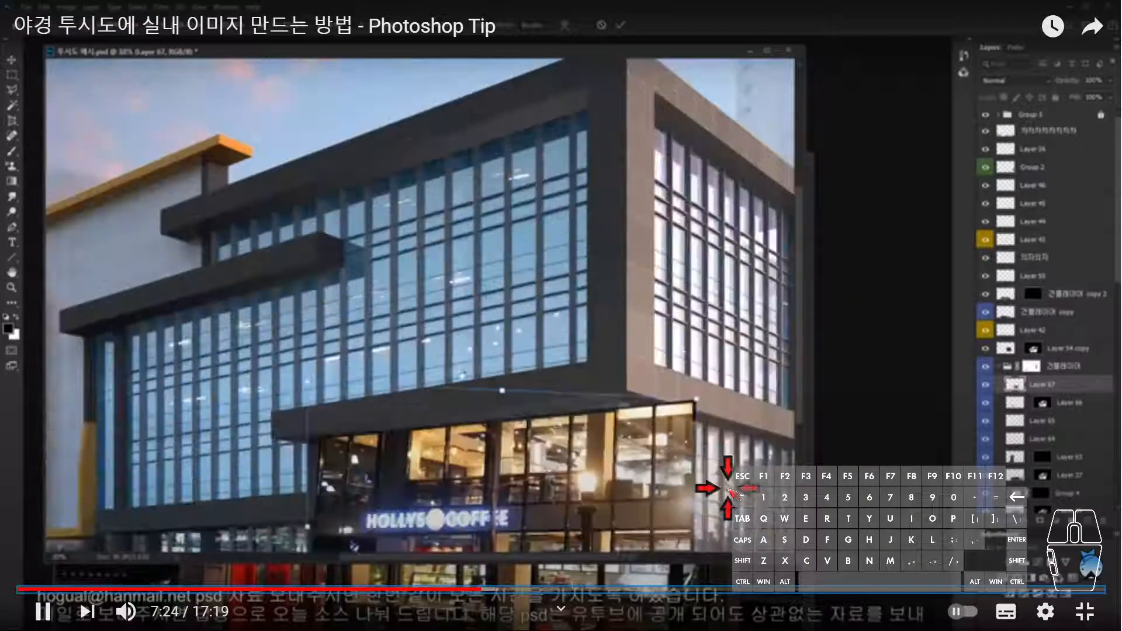
key("Right")
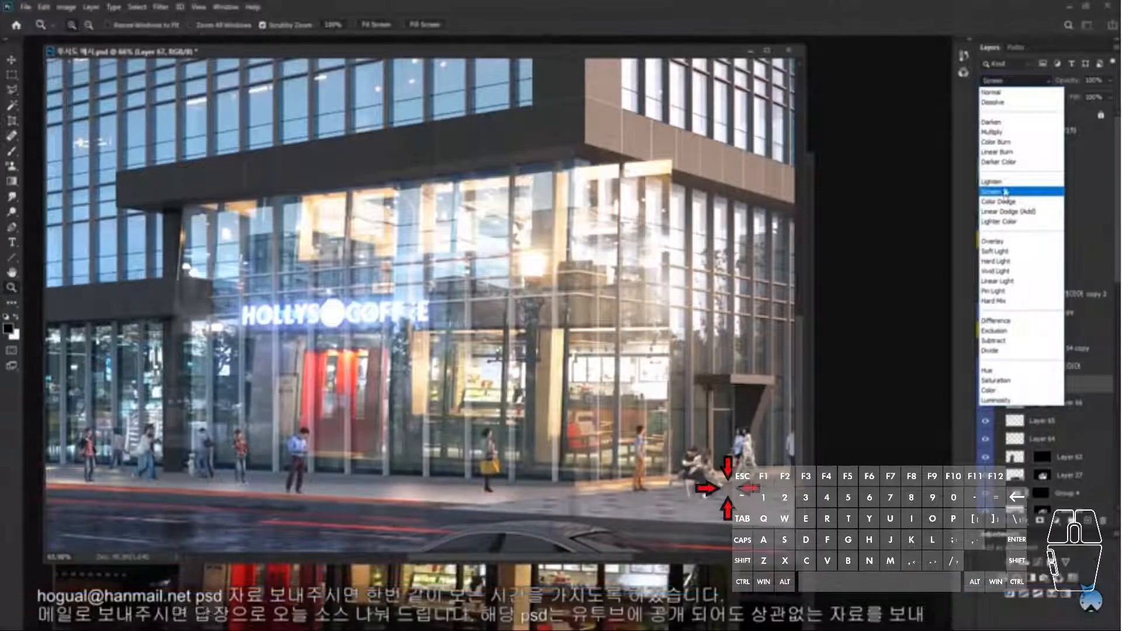
key("Right")
key("Right")
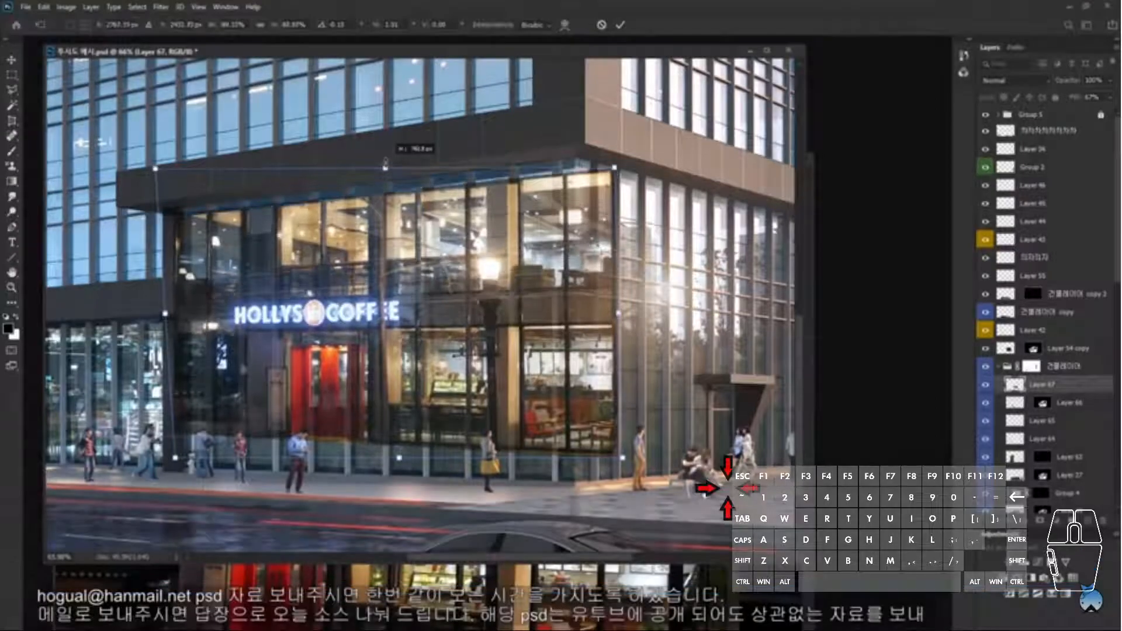
key("Right")
key("Right")
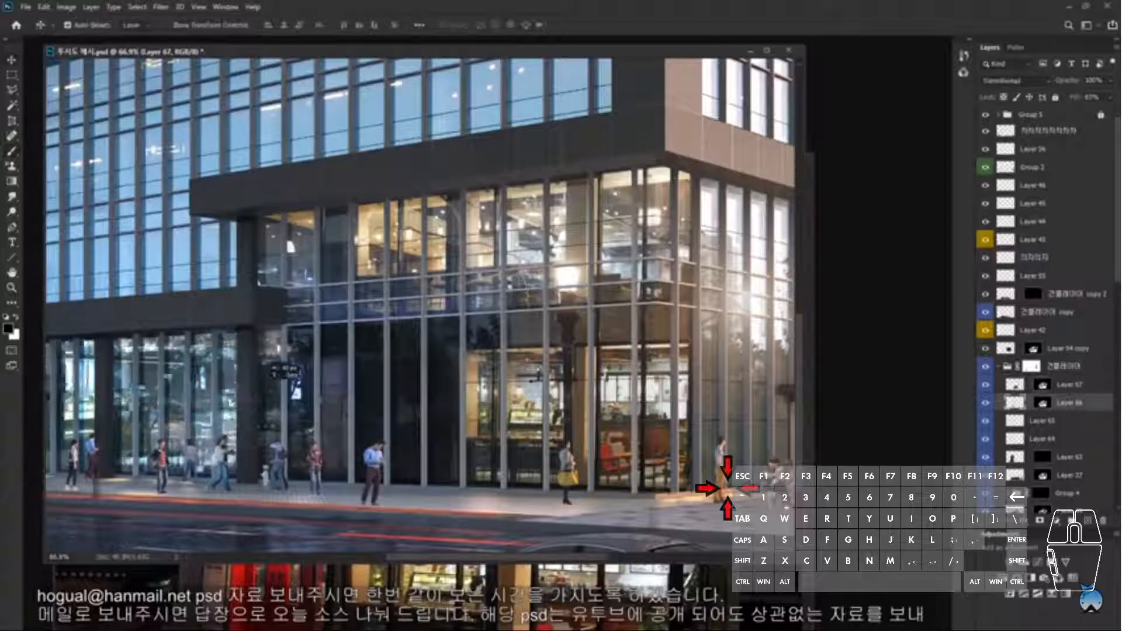
key("Right")
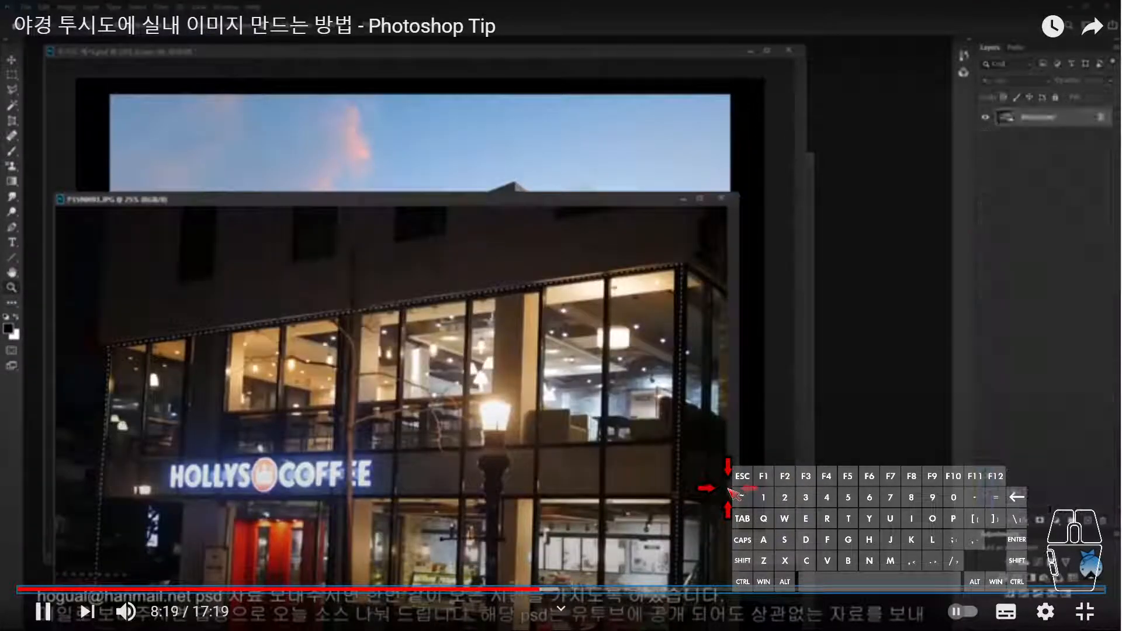
- Skip ahead to about 8:59 to examine the retouching of the café photo around the street lamp and tree
key("Right")
key("Right")
key("Right")
key("Right")
key("Right")
key("Right")
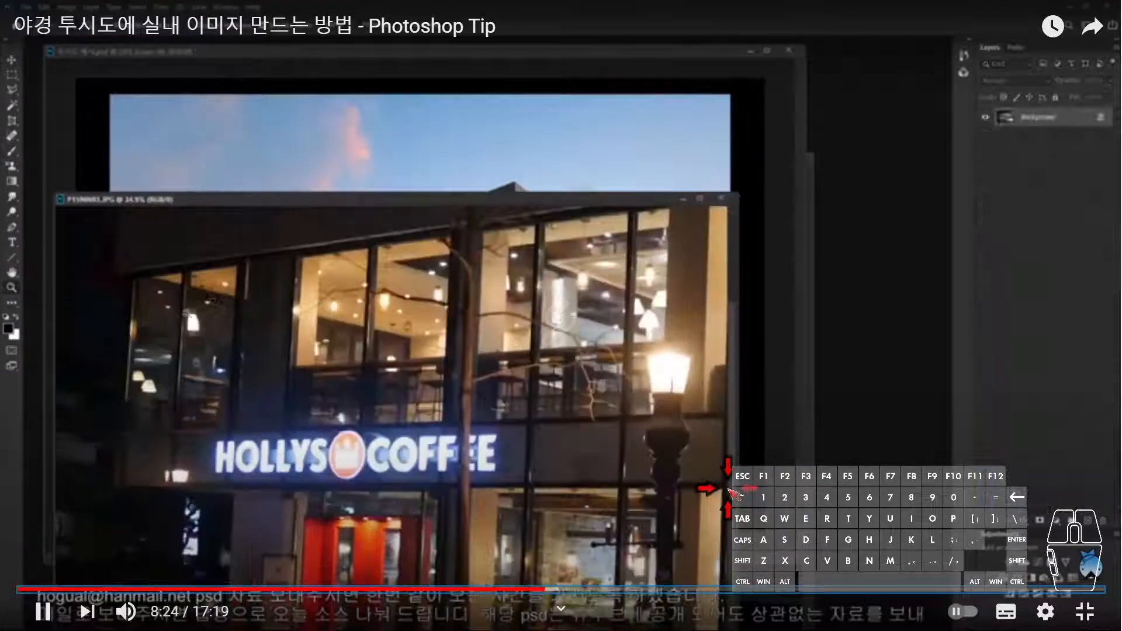
key("Right")
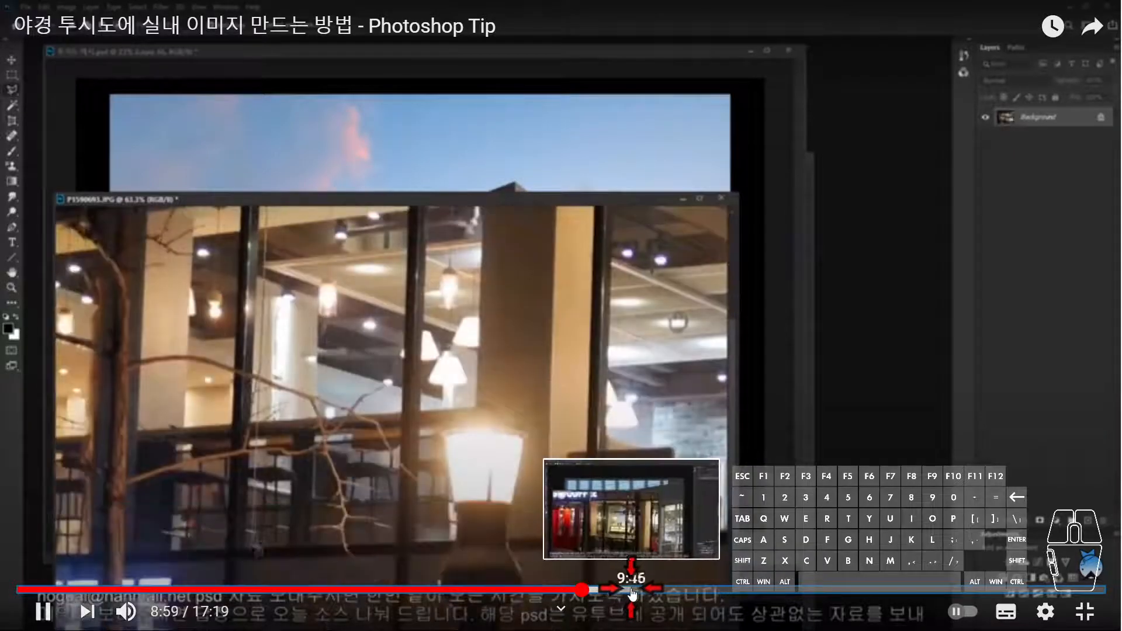
- Jump ahead in stages to about 13:32, checking how the lit interior is fitted to the building's lower floors
left_click(630, 590)
left_click(672, 591)
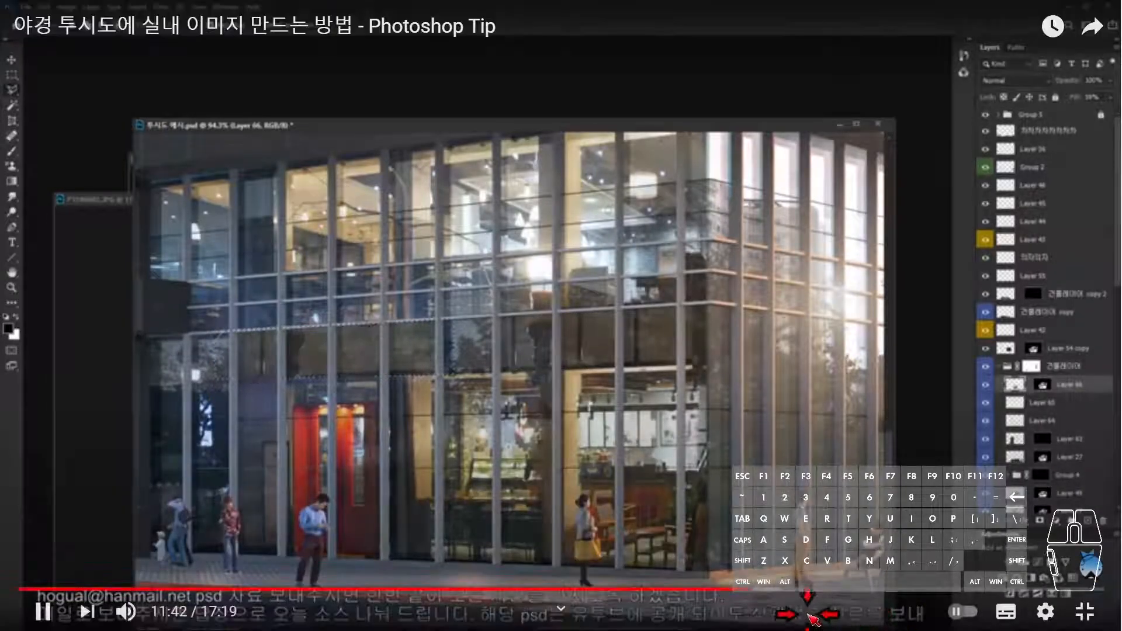
left_click(801, 590)
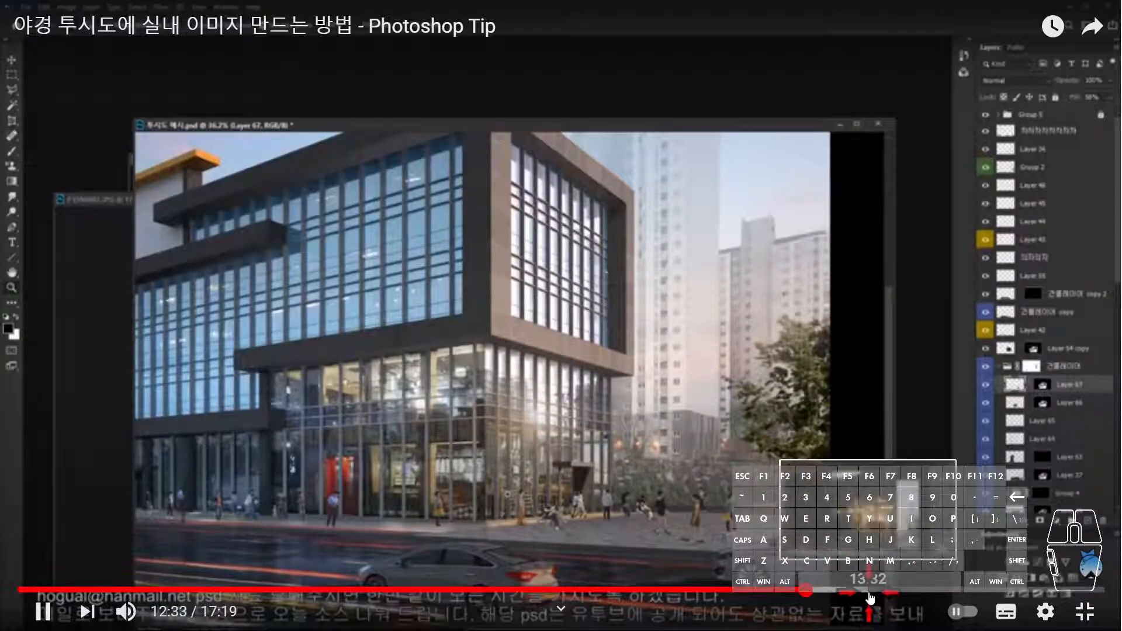
left_click(869, 589)
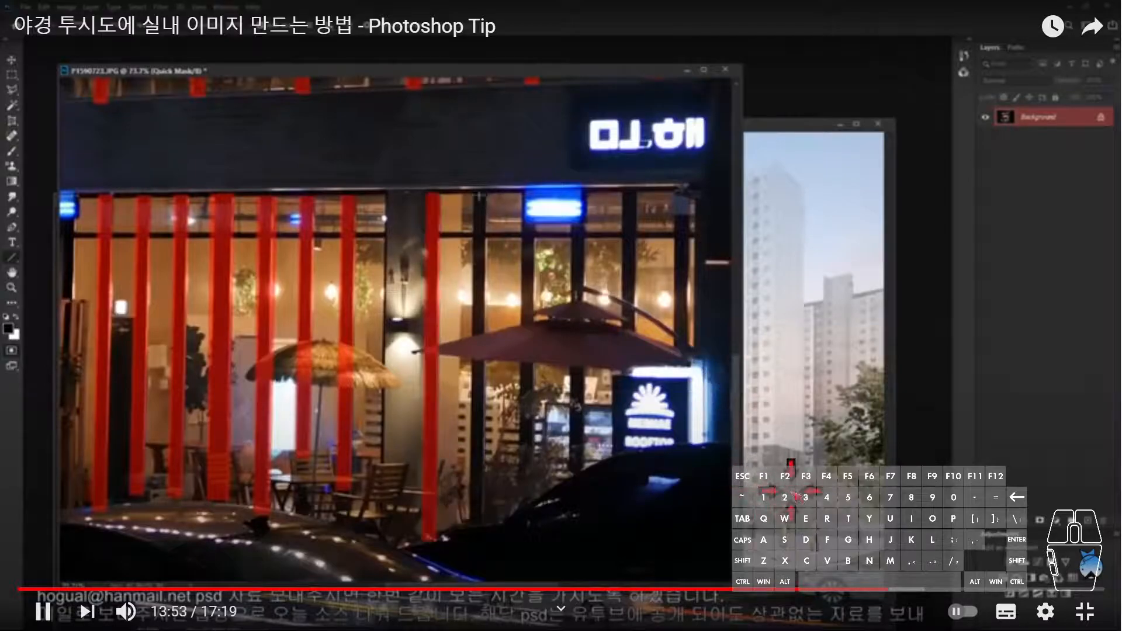
- Skip through the cleanup and selection of the two-storey night restaurant photo, up to about 15:02
key("Right")
key("Right")
key("Right")
key("Right")
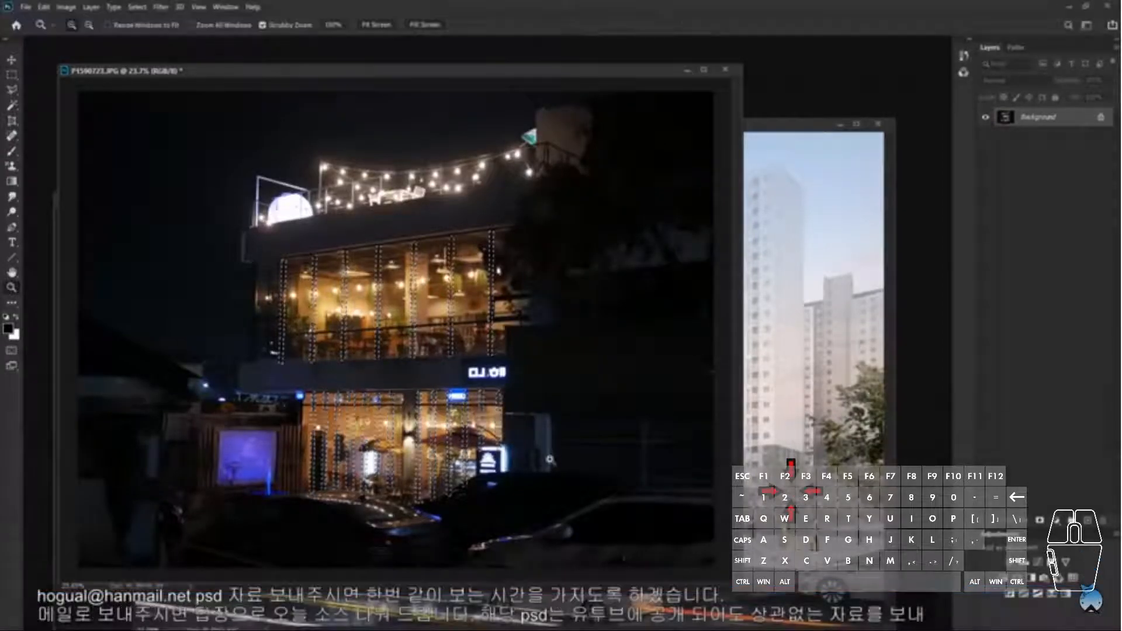
key("Right")
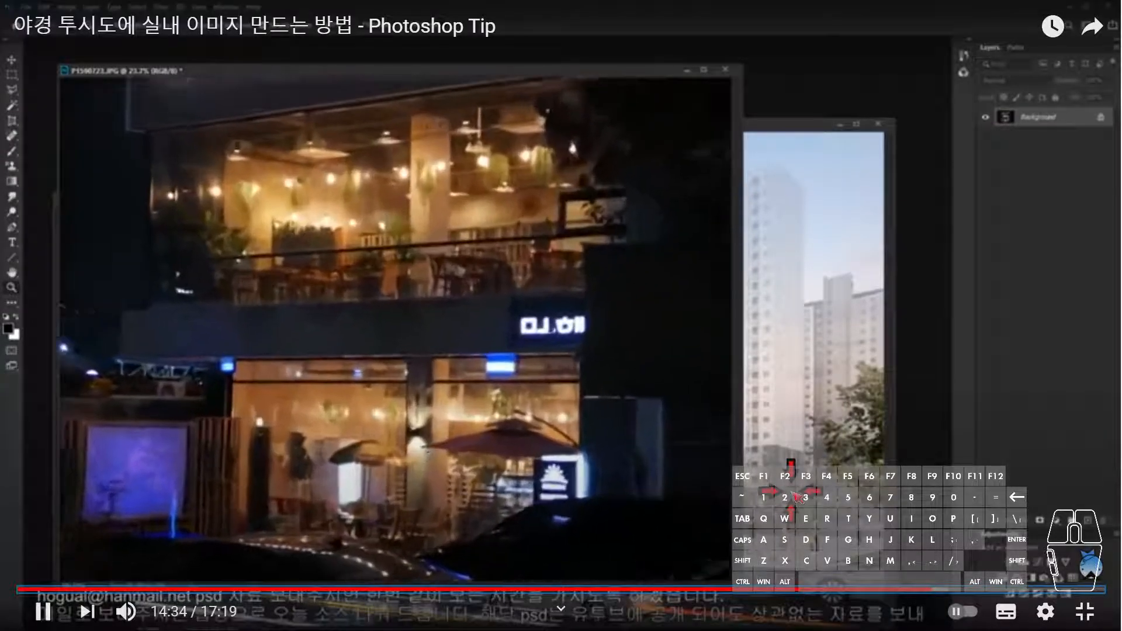
key("Right")
key("Right")
key("Right")
key("Right")
key("Right")
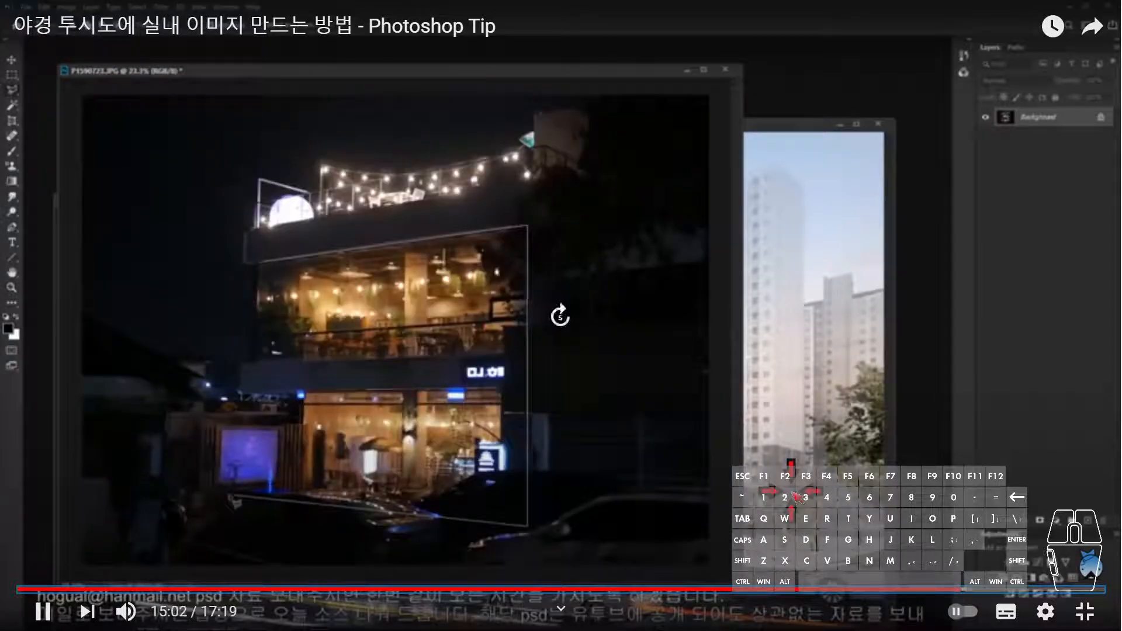
- Skip ahead to about 15:45 to examine the restaurant interior blended into the building's upper windows
key("Right")
key("Right")
key("Right")
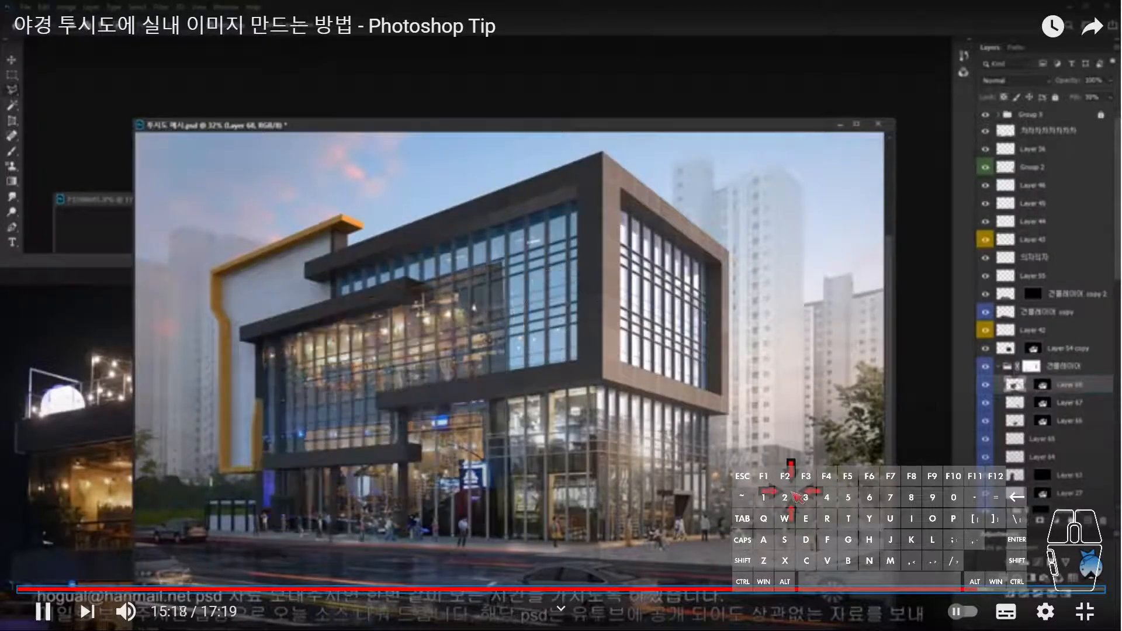
key("Right")
key("Right")
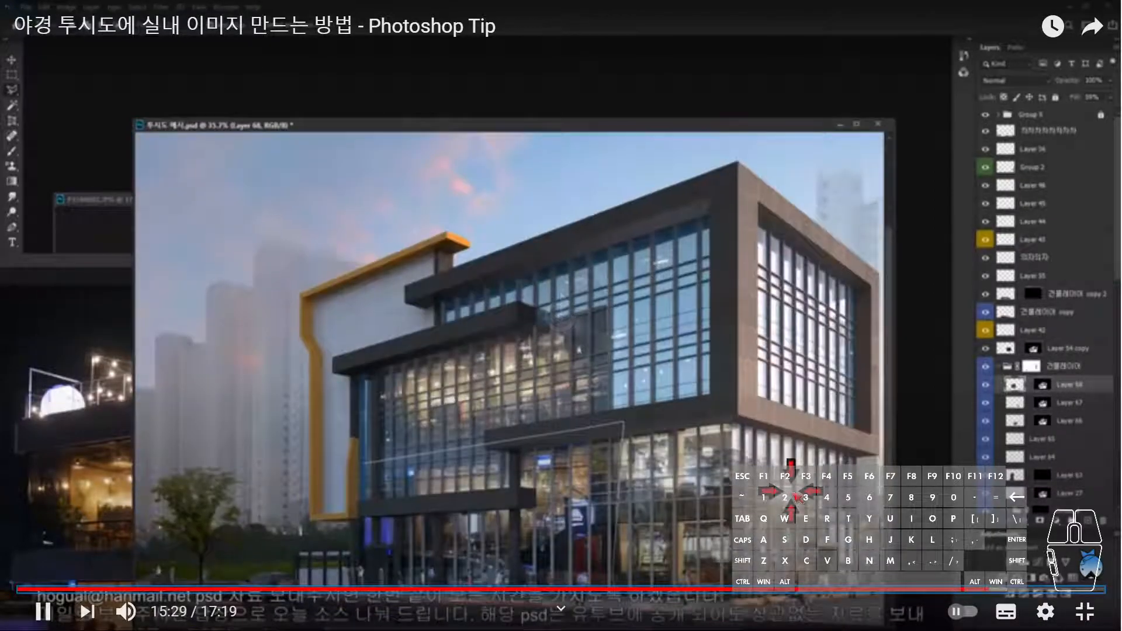
key("Right")
key("Right")
key("Right")
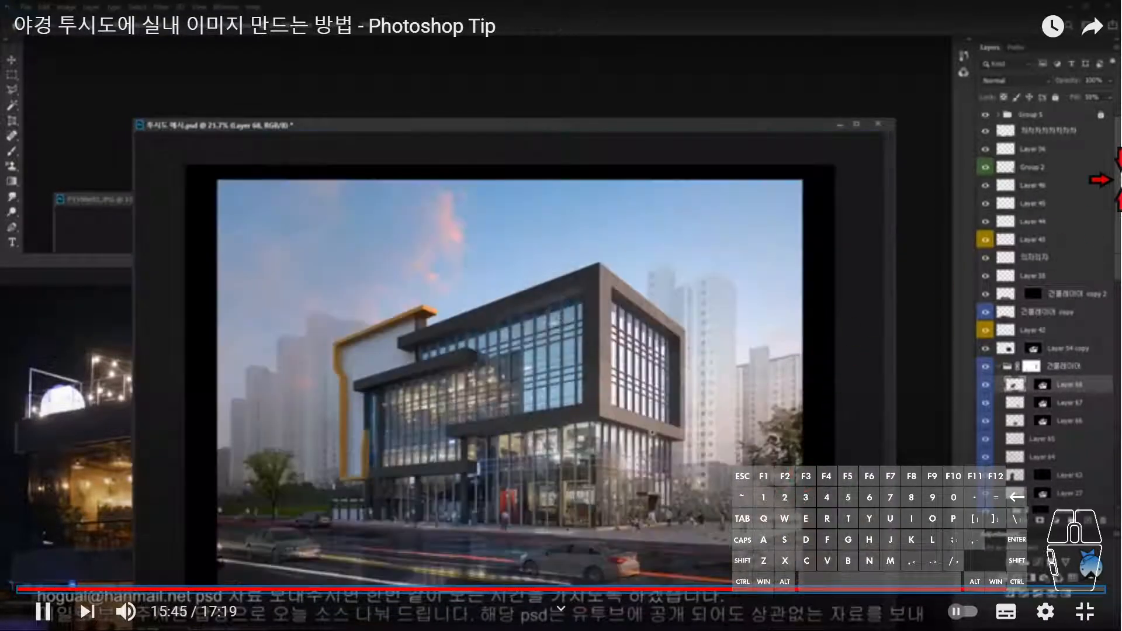
- Exit the full-screen view and pause the tutorial video at 15:49
key("Escape")
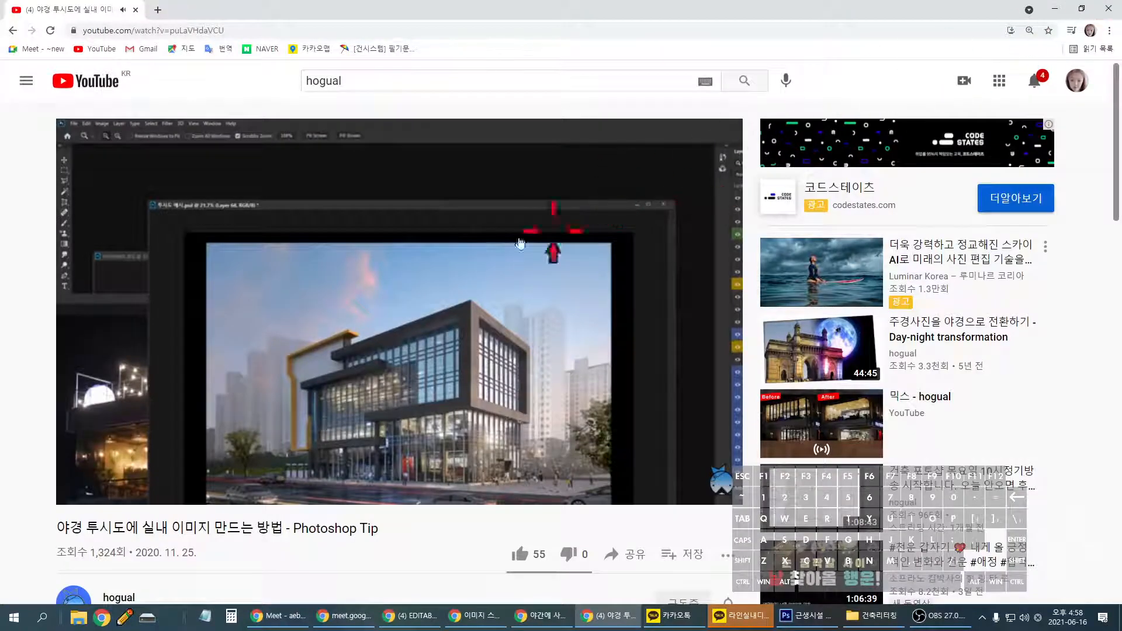
left_click(376, 81)
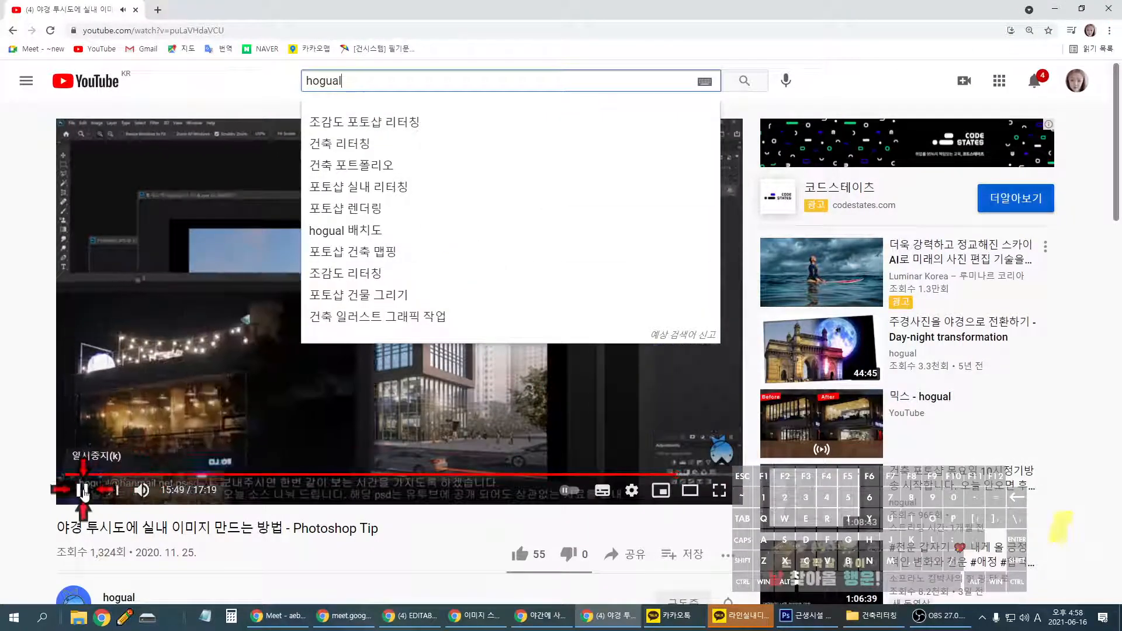
left_click(83, 491)
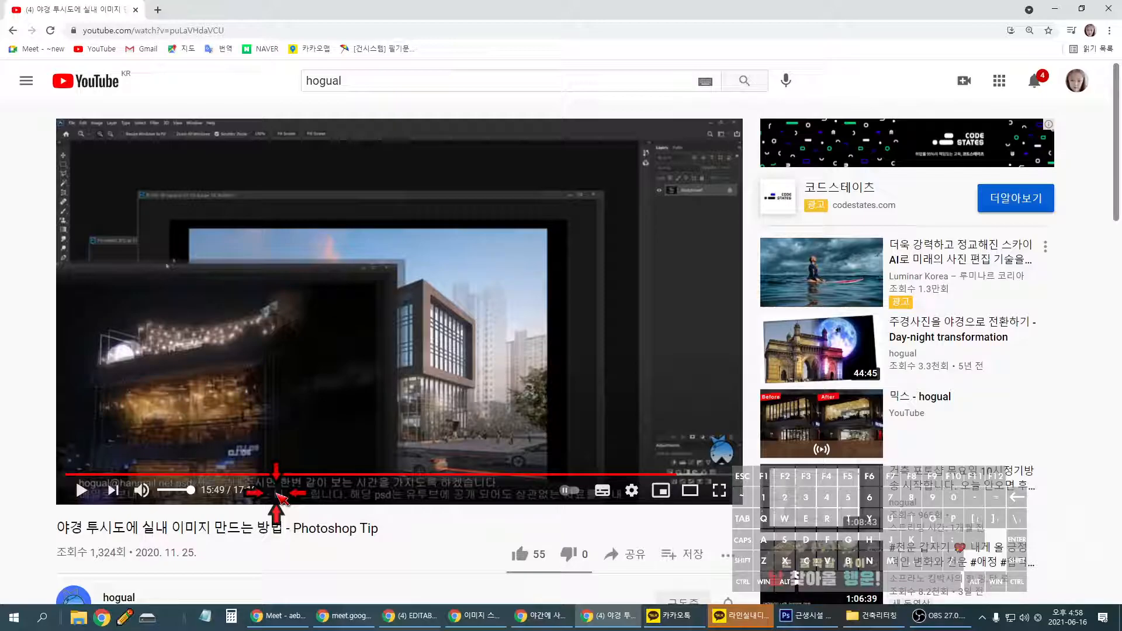
- Check the group chat, minimize the browser and return to 근생시설 야경.psd in Photoshop
left_click(739, 616)
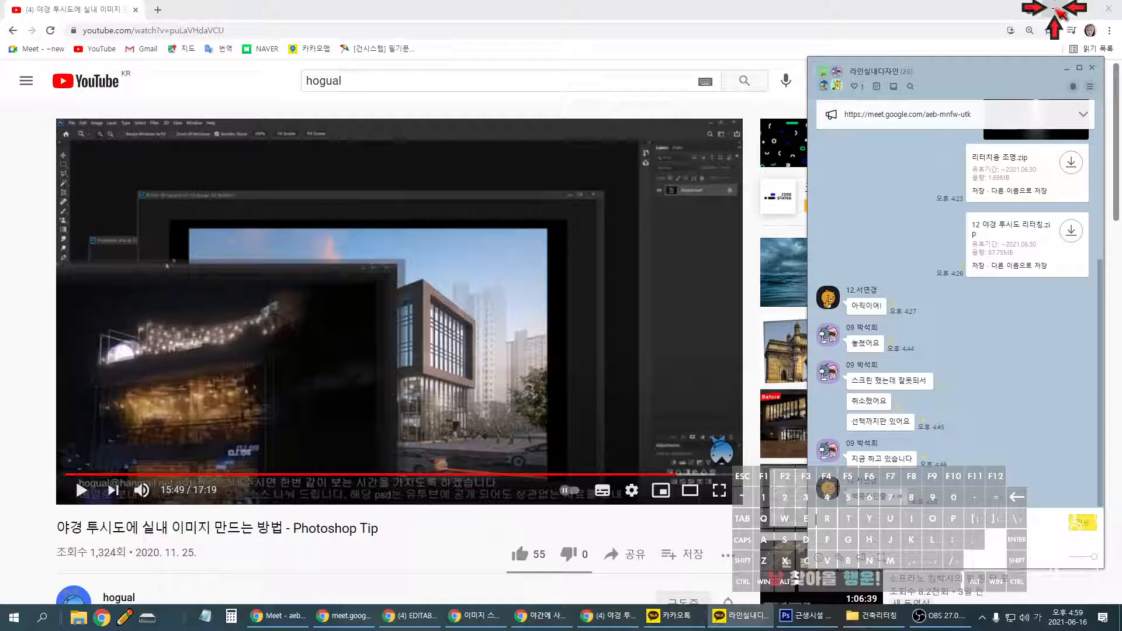
left_click(1056, 10)
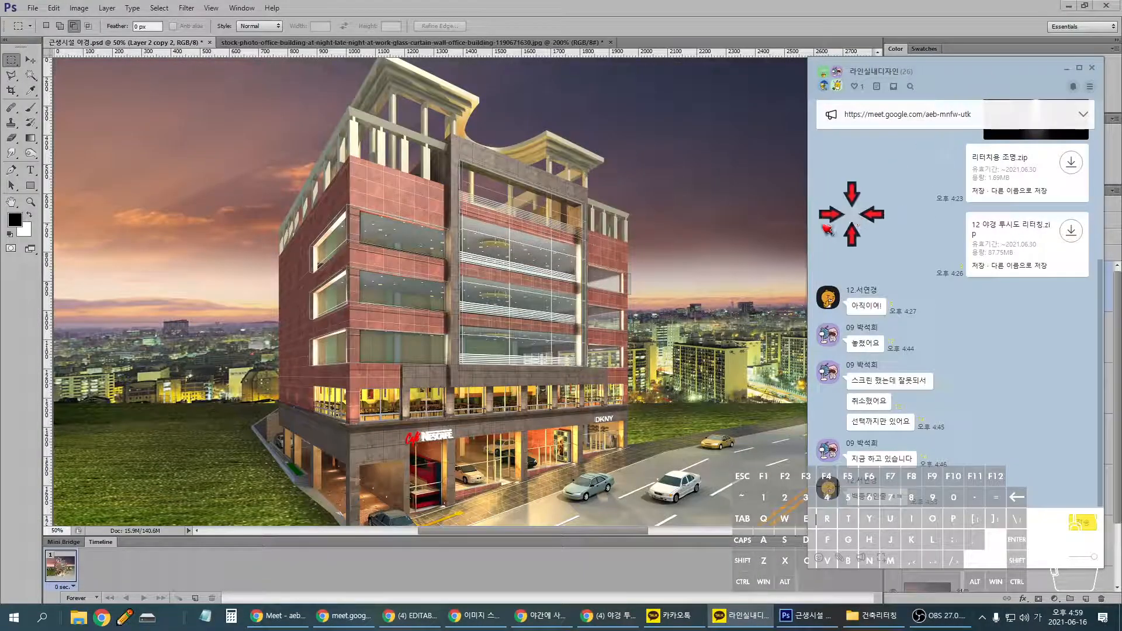
left_click(657, 282)
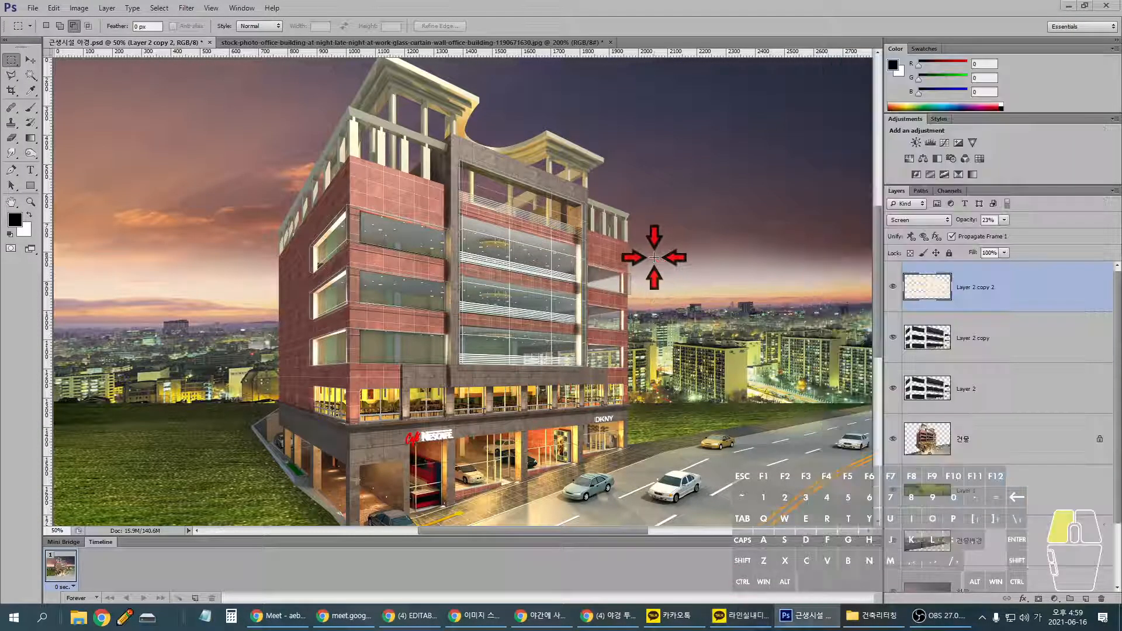
key("ctrl+minus")
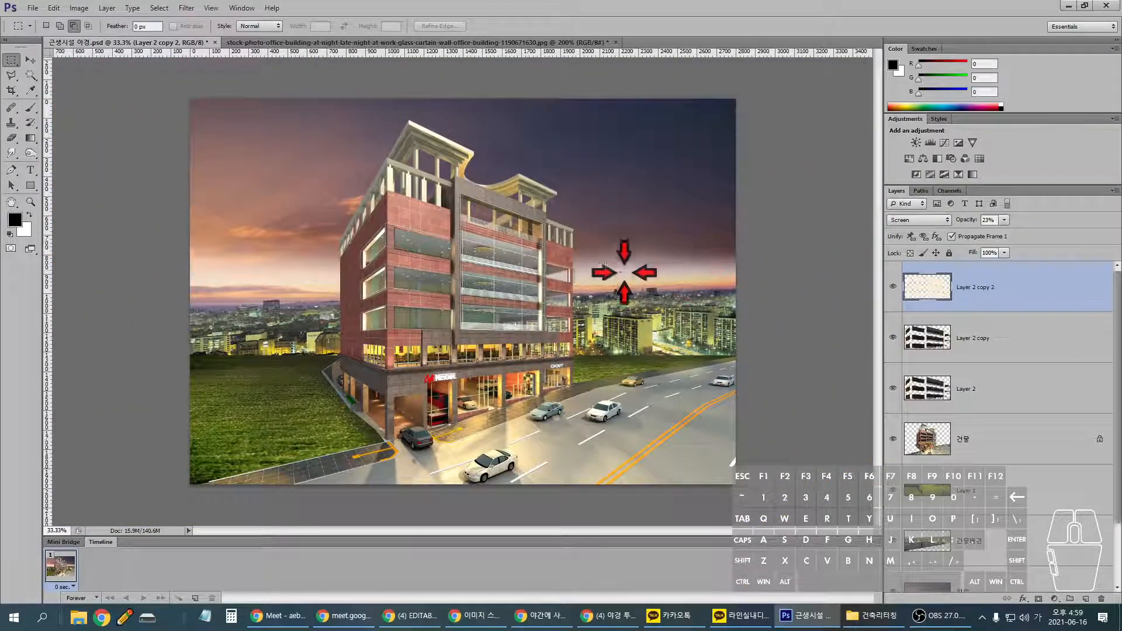
- Open lighting (2).jpg from the 리터치용 조명 folder inside the photoshop folder on drive D
left_click(32, 8)
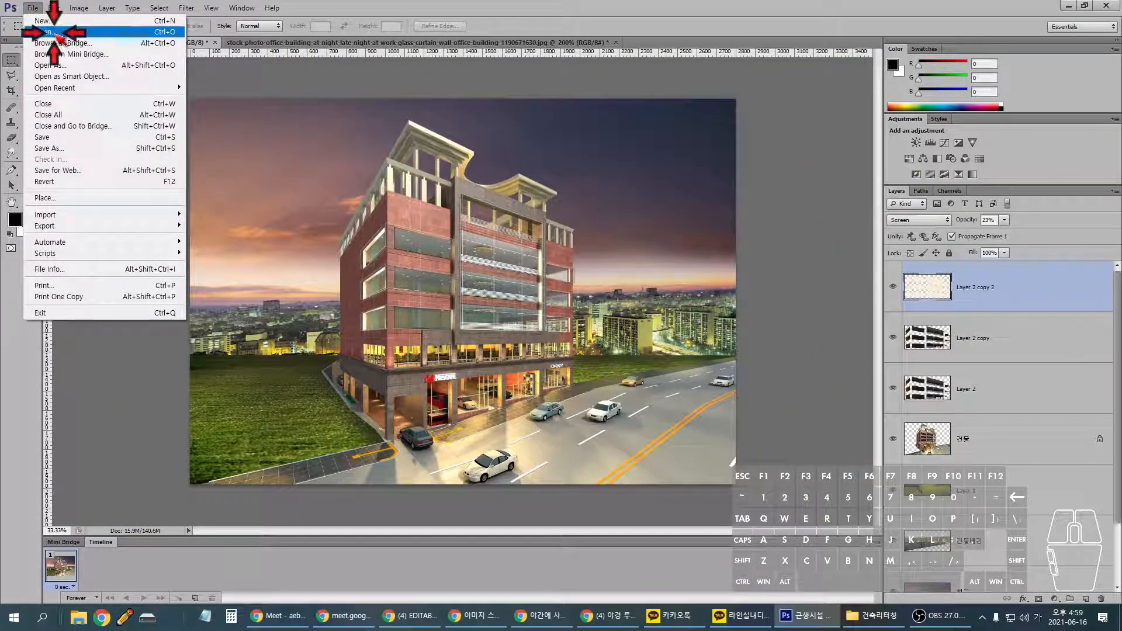
left_click(47, 32)
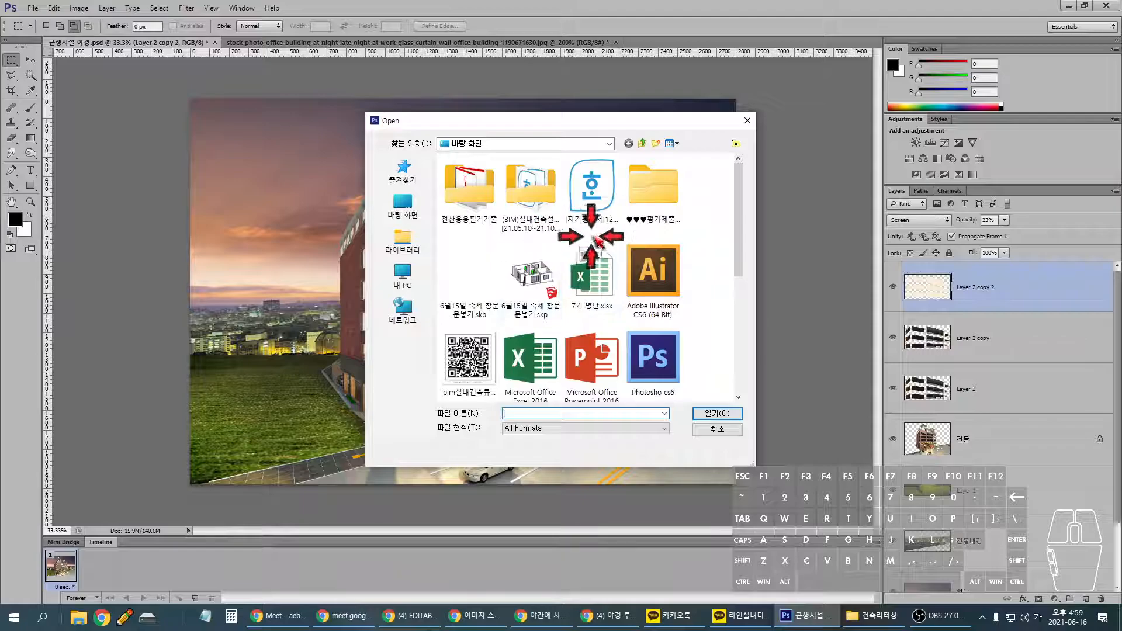
left_click(642, 144)
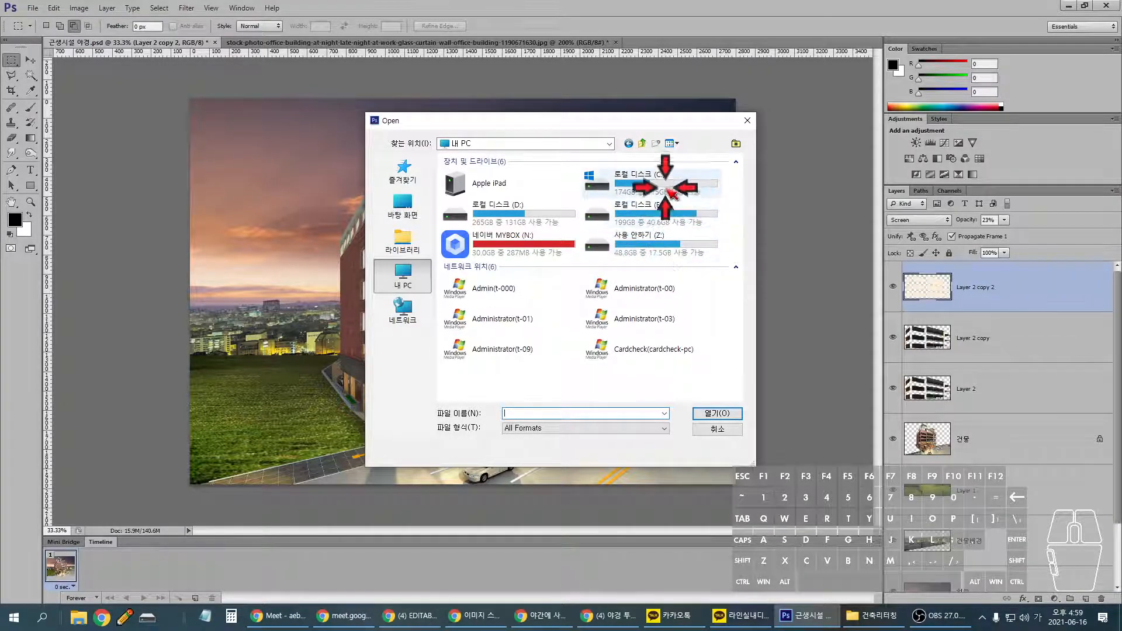
left_click(668, 217)
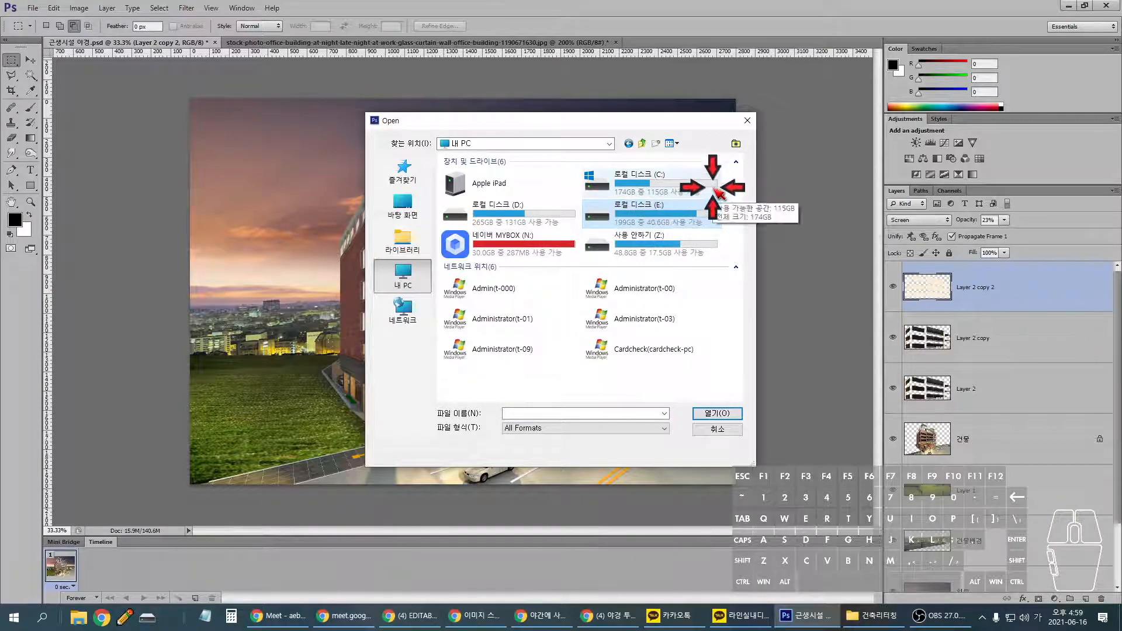
double_click(548, 214)
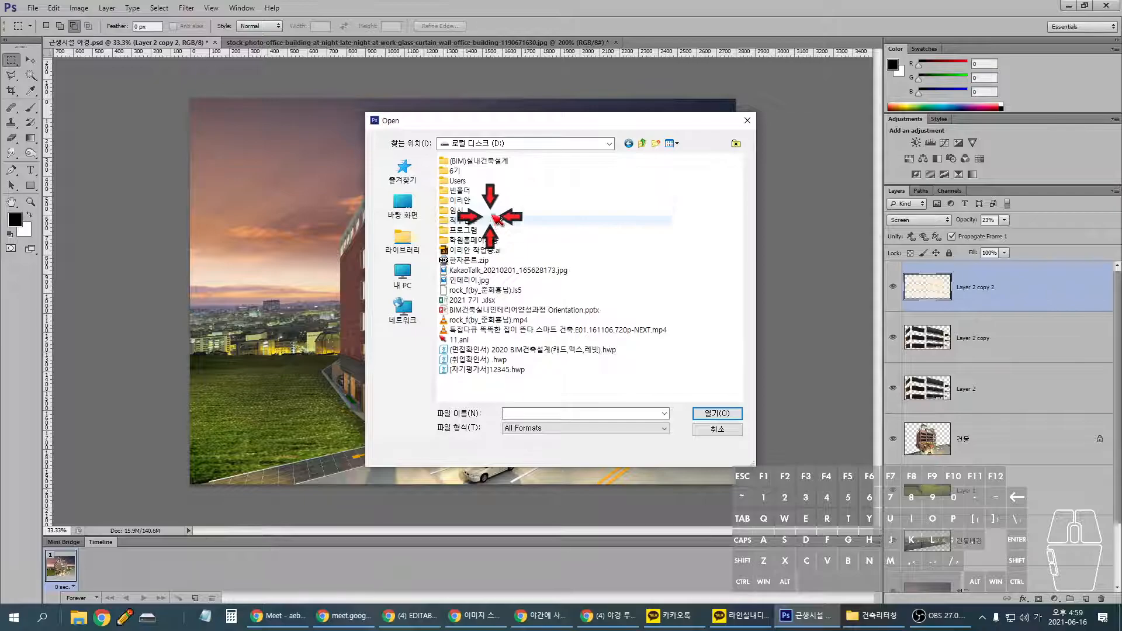
double_click(500, 199)
double_click(501, 201)
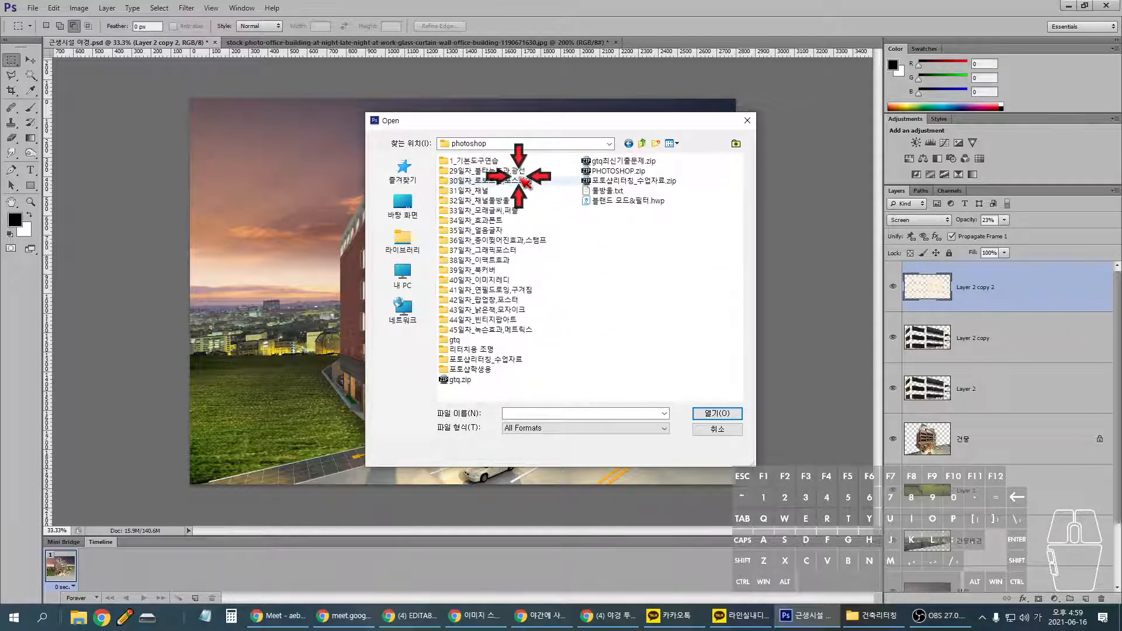
left_click(504, 358)
double_click(499, 349)
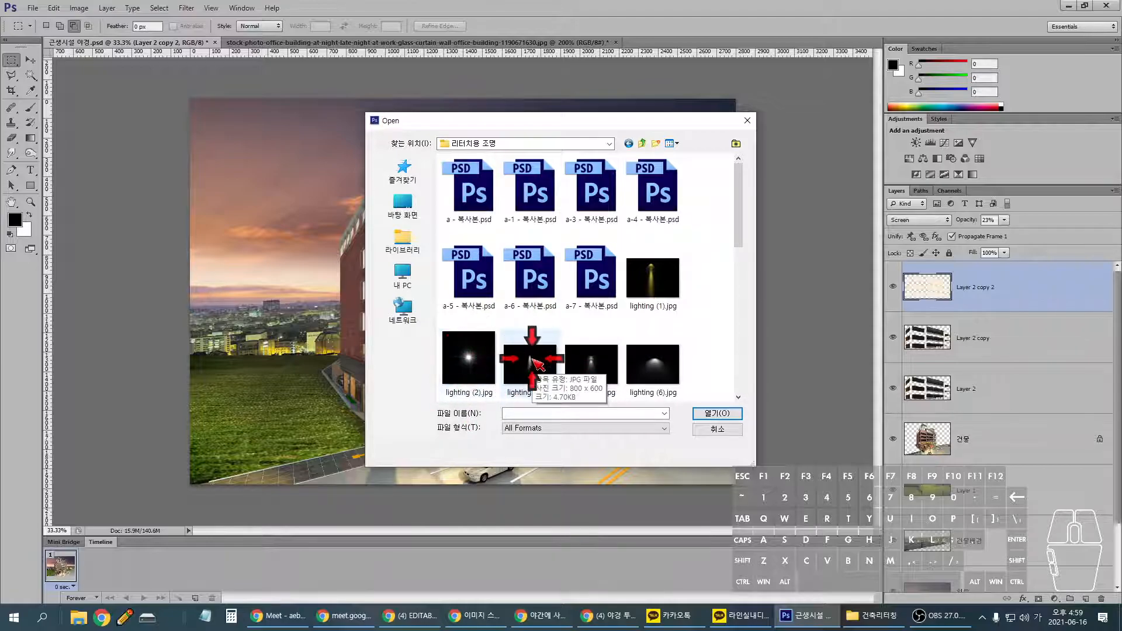
double_click(471, 358)
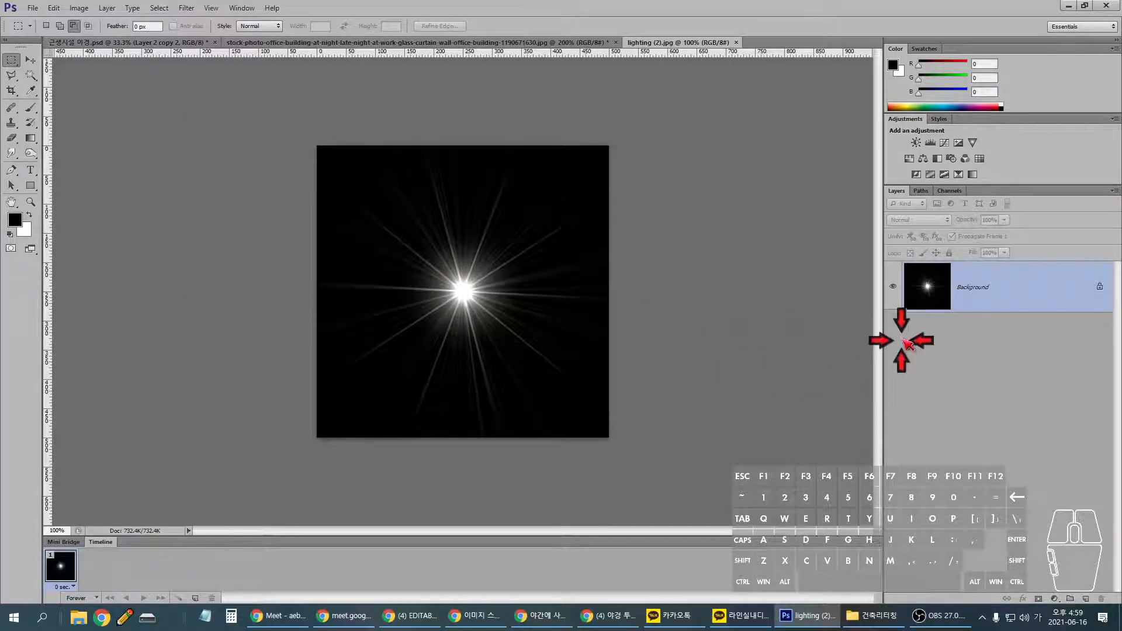
- Load the starburst's bright area as a selection from a colour channel and copy it into 근생시설 야경.psd
left_click(949, 191)
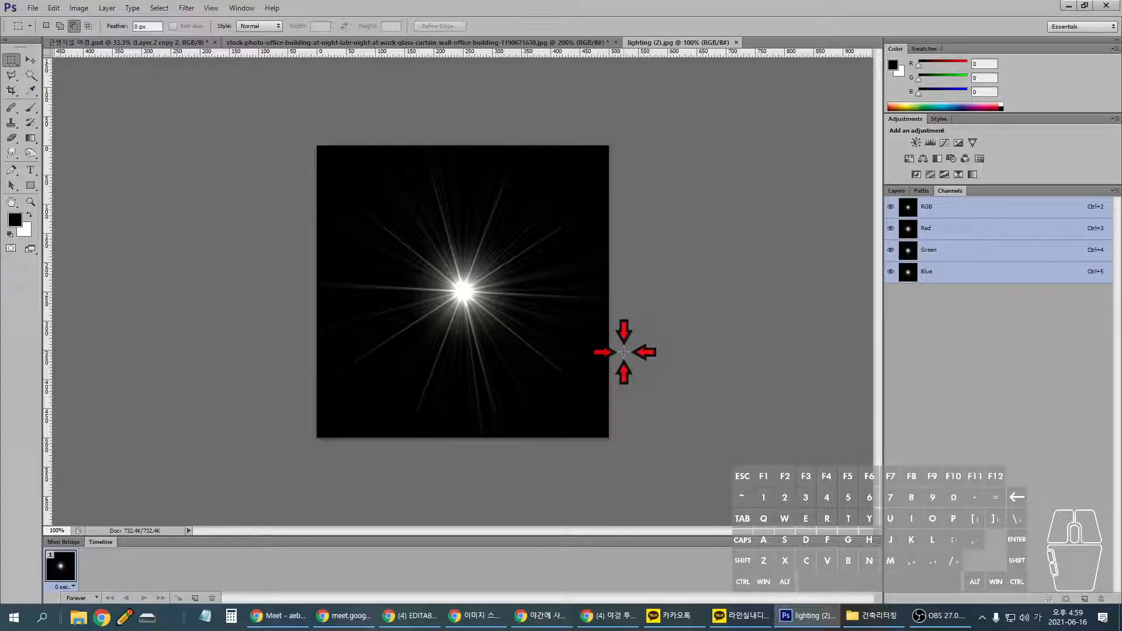
key("ctrl+plus")
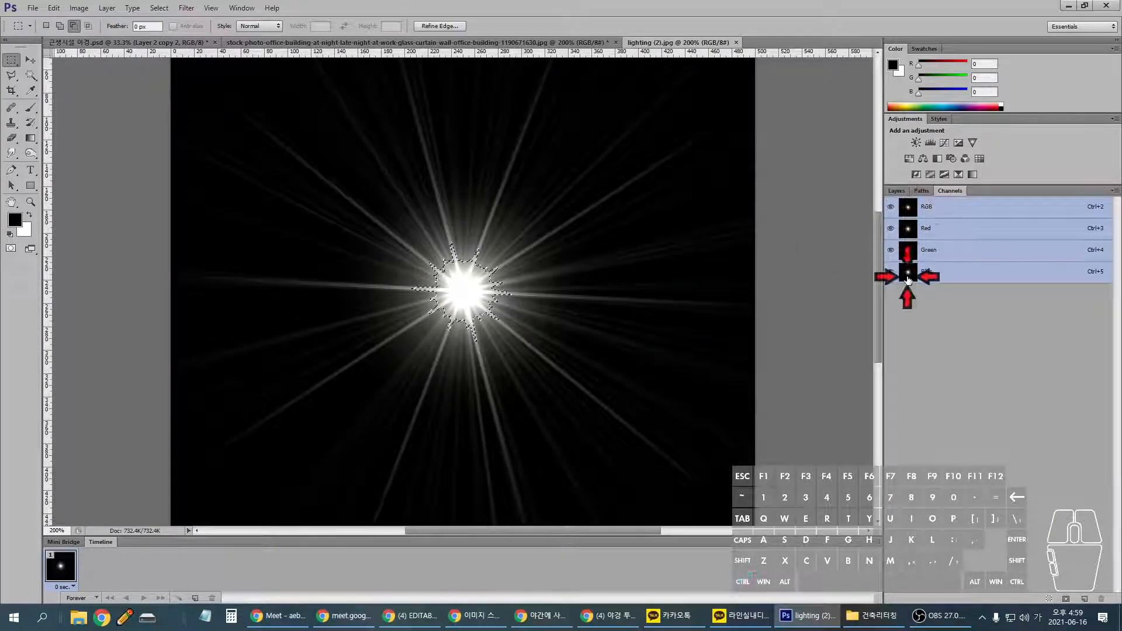
left_click(907, 231, "ctrl")
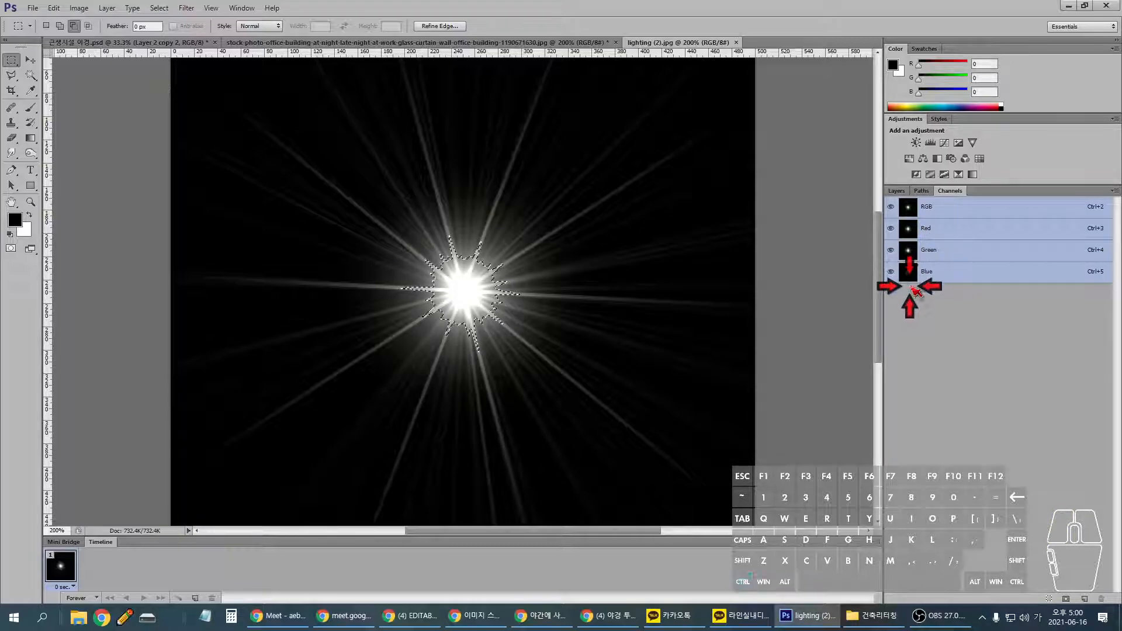
left_click(909, 231, "ctrl")
left_click(907, 271, "ctrl")
left_click(897, 190)
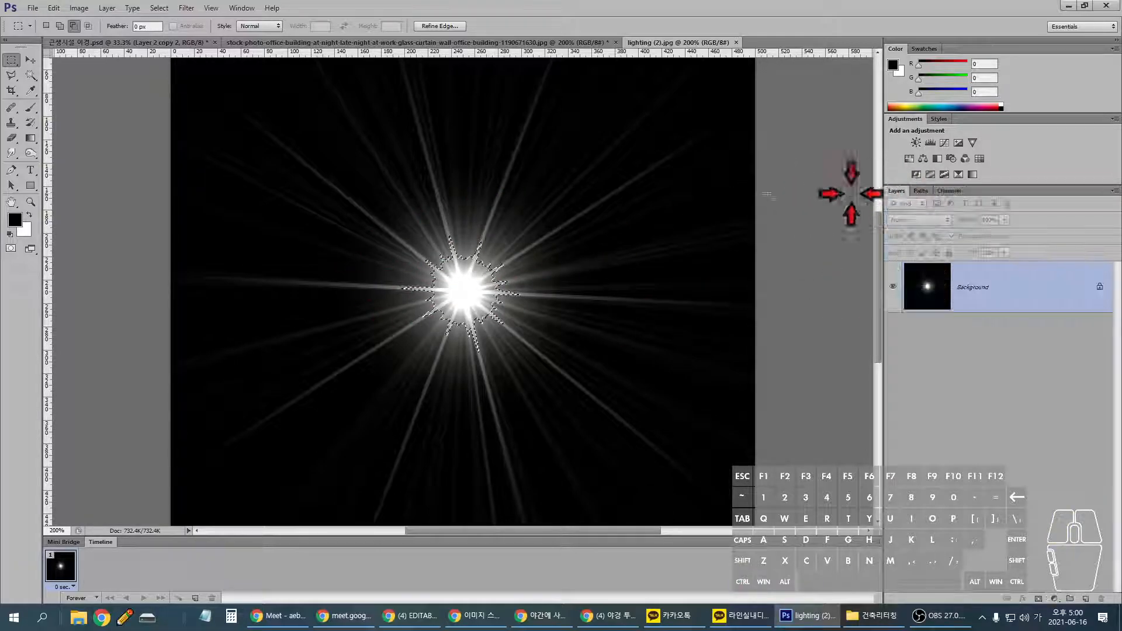
left_click_drag(308, 87, 219, 388)
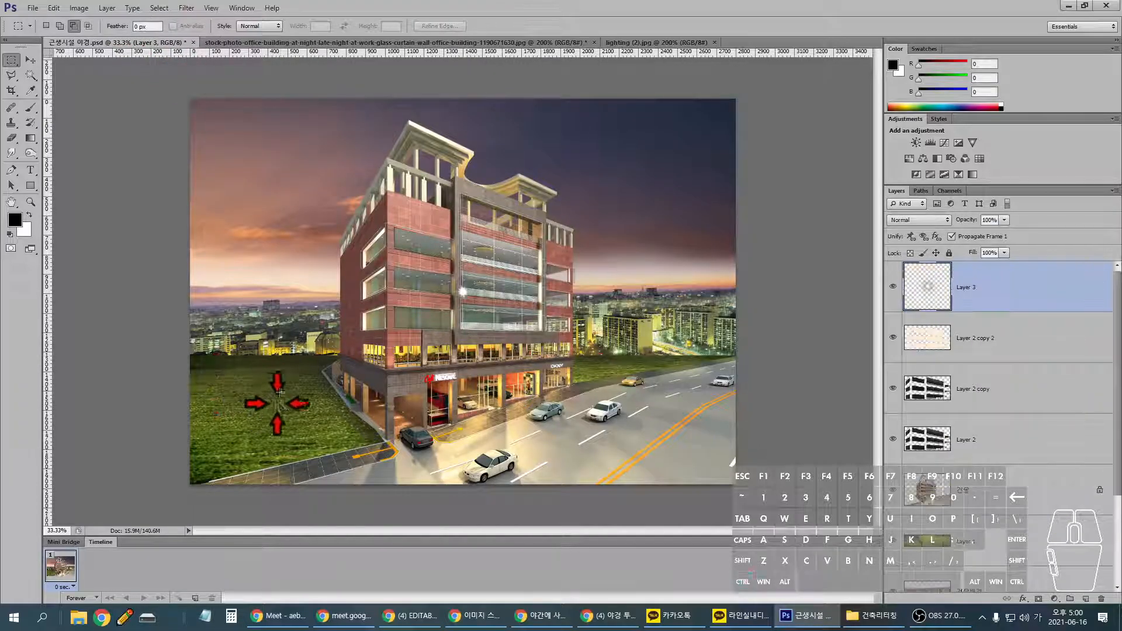
- Move the pasted starburst into the sky to the left of the building and check its edges up close
left_click(31, 60)
left_click_drag(569, 409, 834, 361)
key("ctrl+plus")
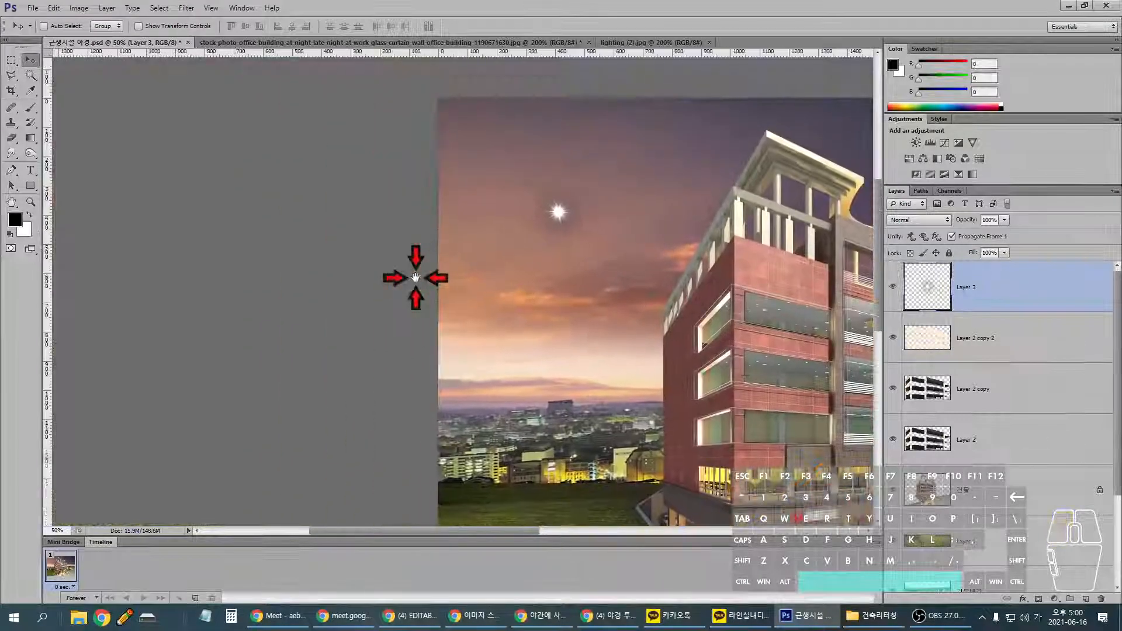
key("ctrl+plus")
key("ctrl+plus")
left_click_drag(500, 258, 475, 269)
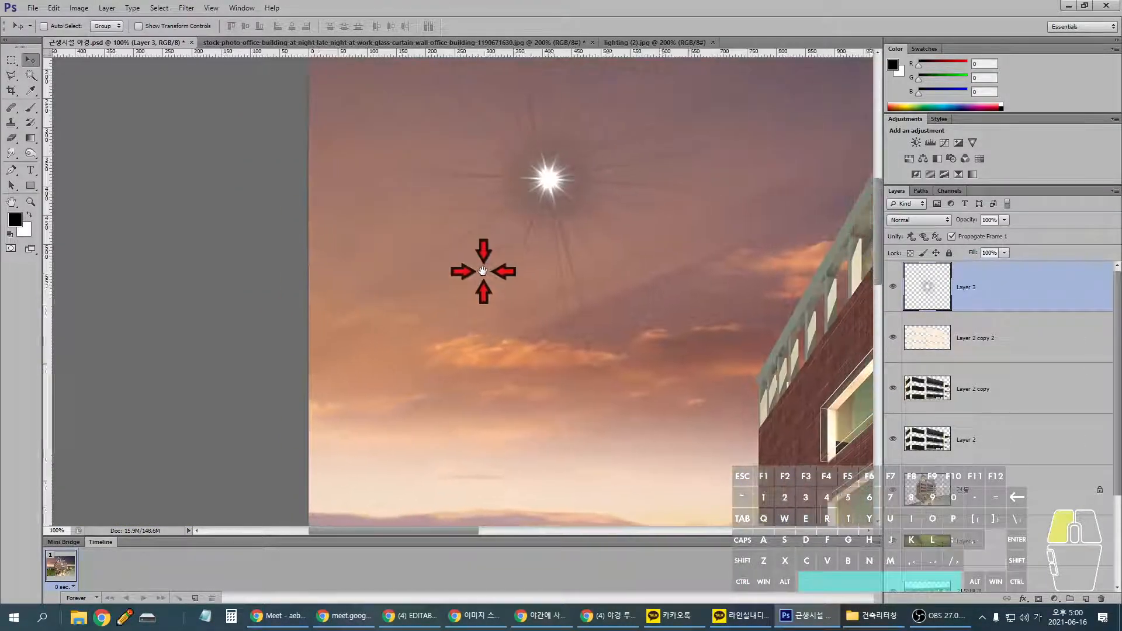
key("ctrl+minus")
key("ctrl+minus")
key("ctrl+minus")
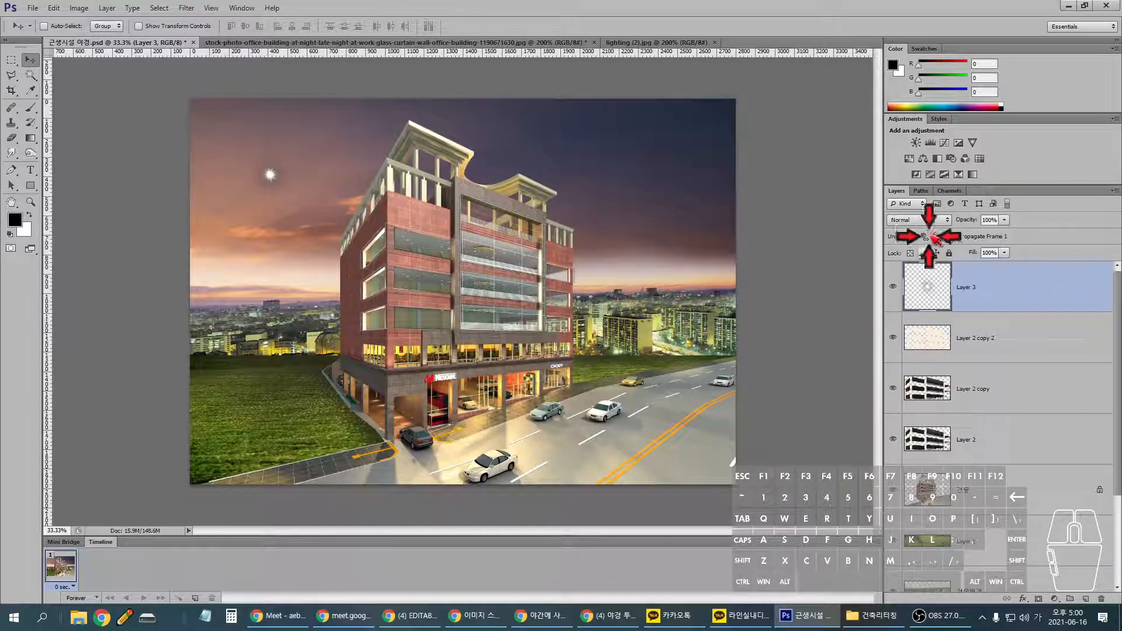
- Set the starburst layer's blend mode to Screen and move the flare down onto the lawn beside the building
left_click(930, 221)
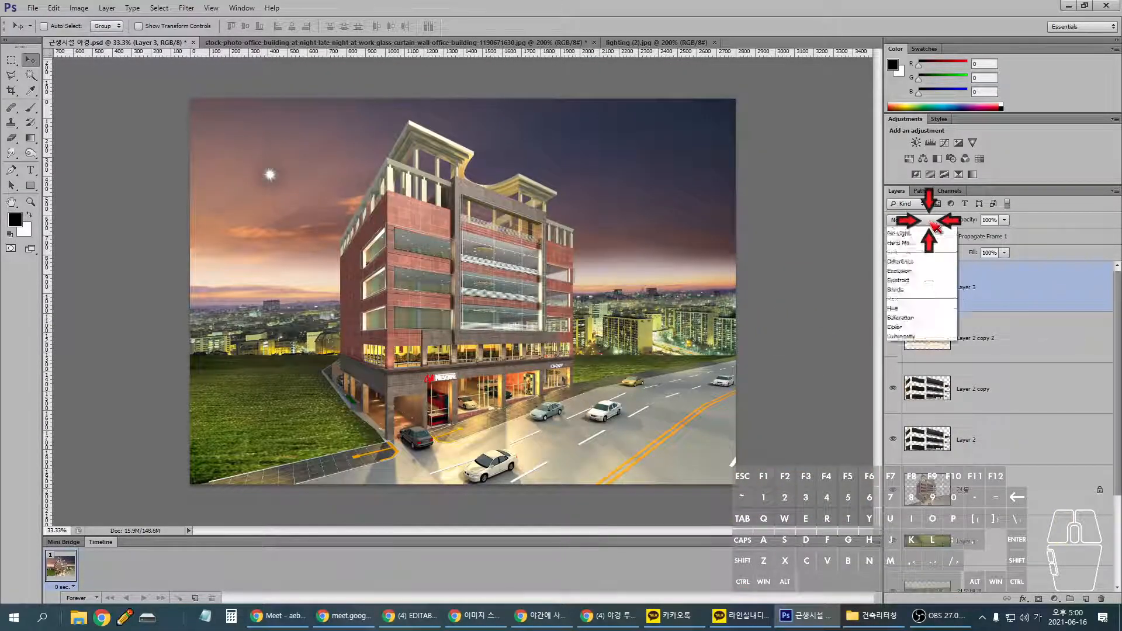
left_click(925, 325)
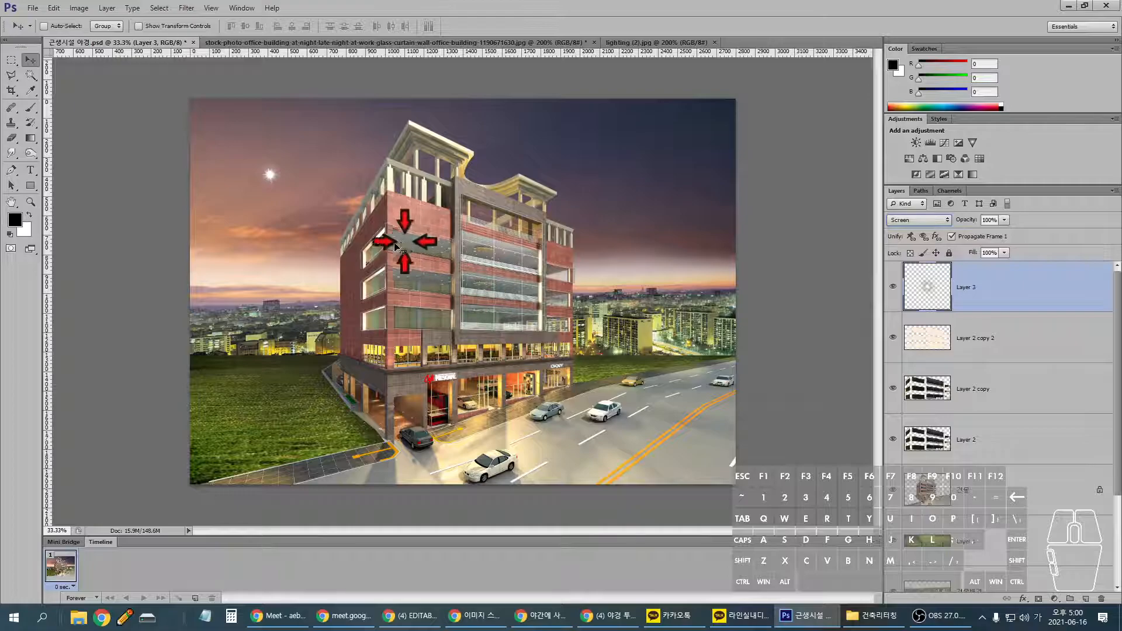
left_click_drag(270, 175, 292, 429)
- Open the street lamp file 가로등.psd from the 12 야경 투시도 리터칭 folder in 포토샵리터칭_수업자료
left_click(32, 7)
left_click(44, 29)
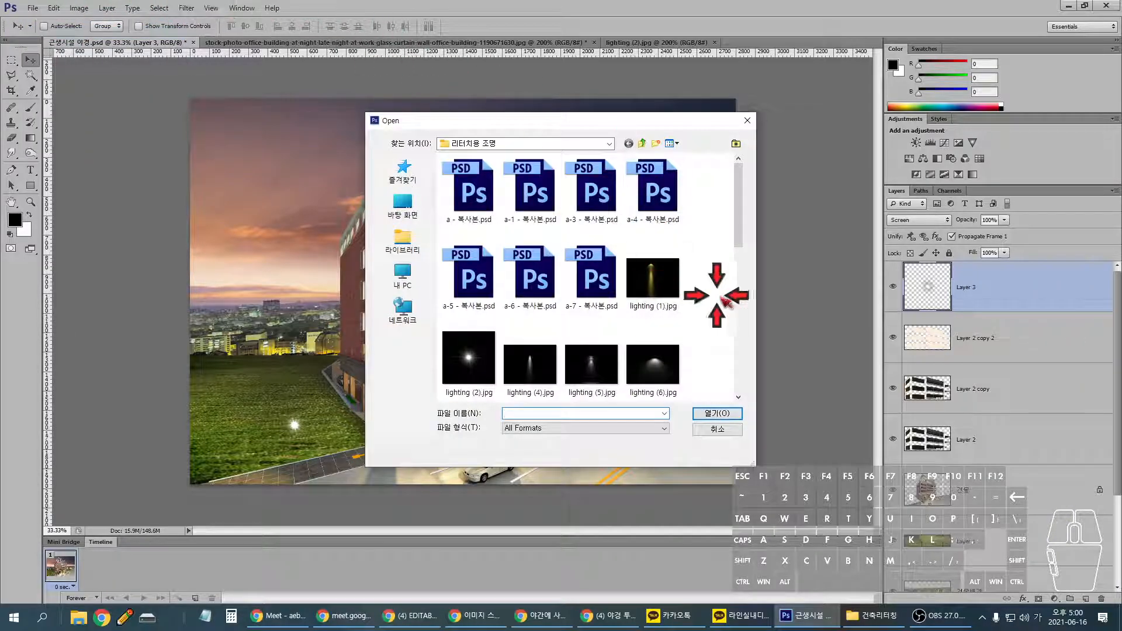
left_click(642, 143)
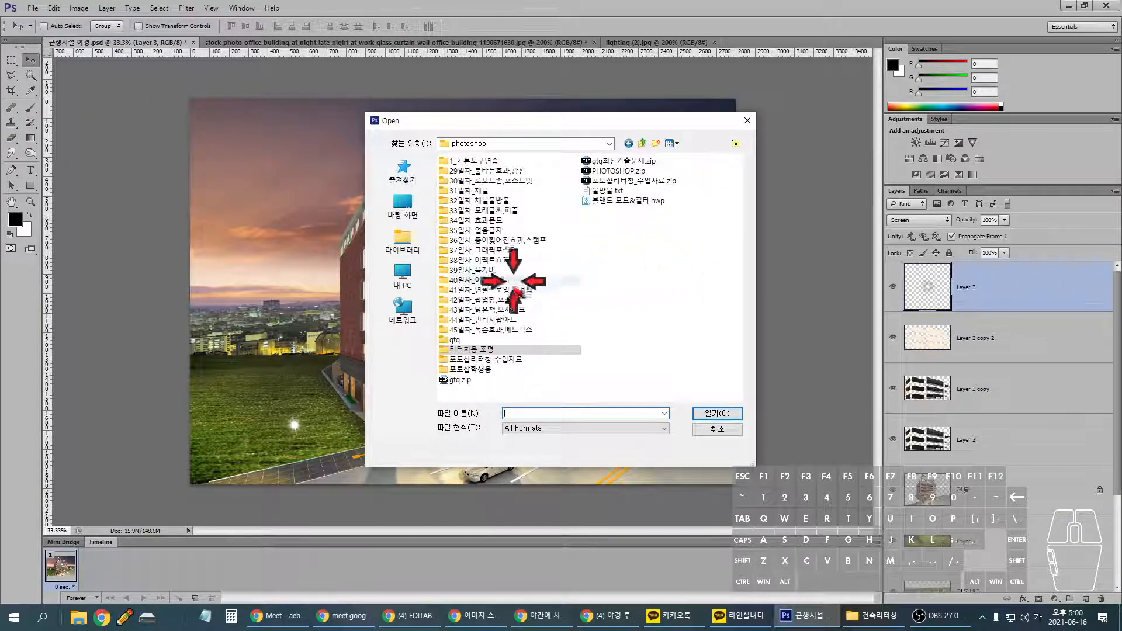
double_click(510, 368)
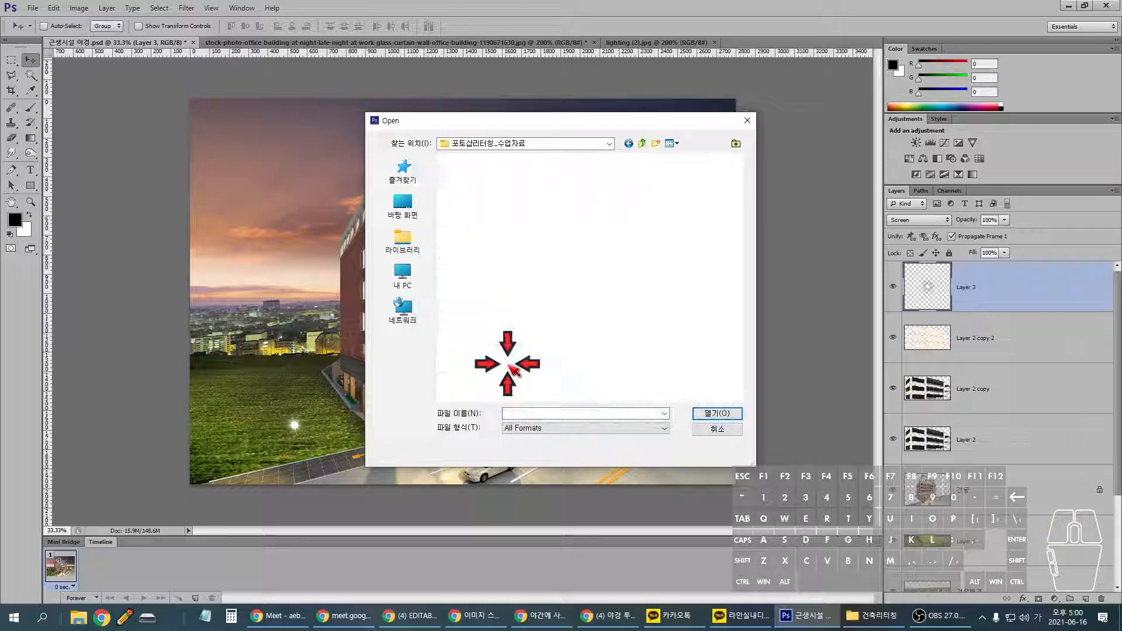
double_click(509, 276)
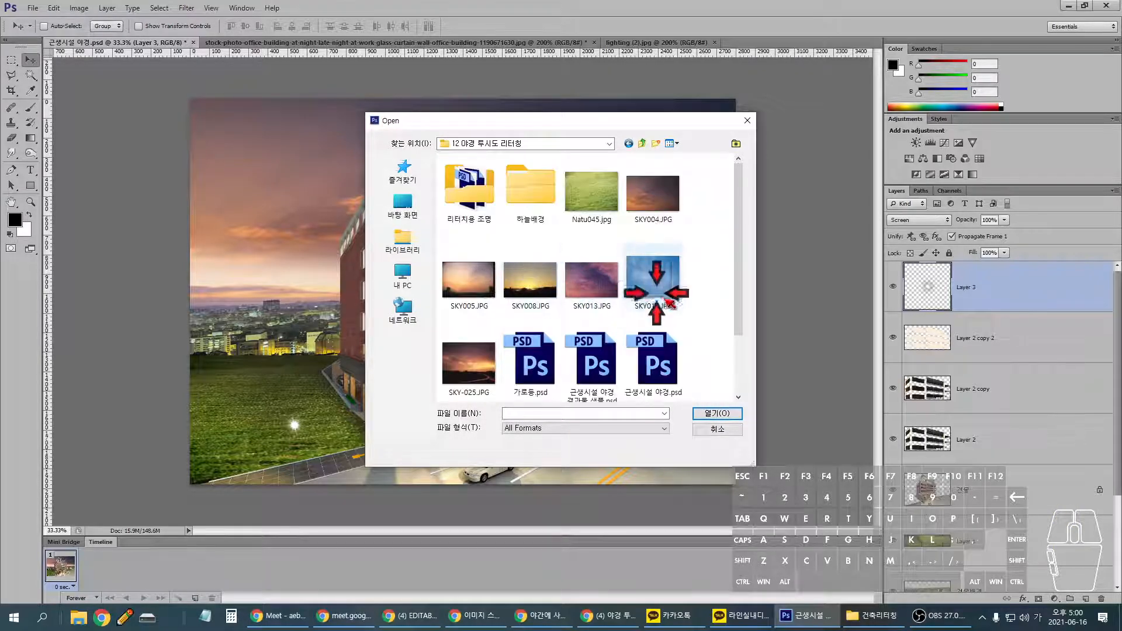
scroll(672, 339, "down", 1)
left_click(529, 296)
double_click(529, 297)
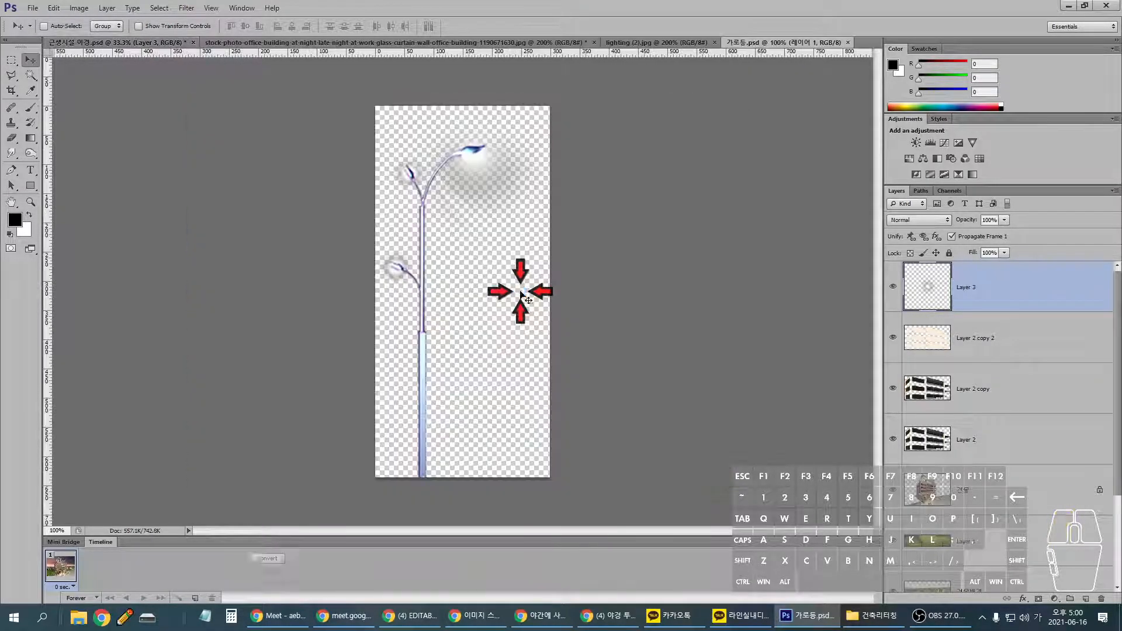
- Copy the entire street lamp image and paste it into 근생시설 야경.psd
key("ctrl+a")
key("ctrl+c")
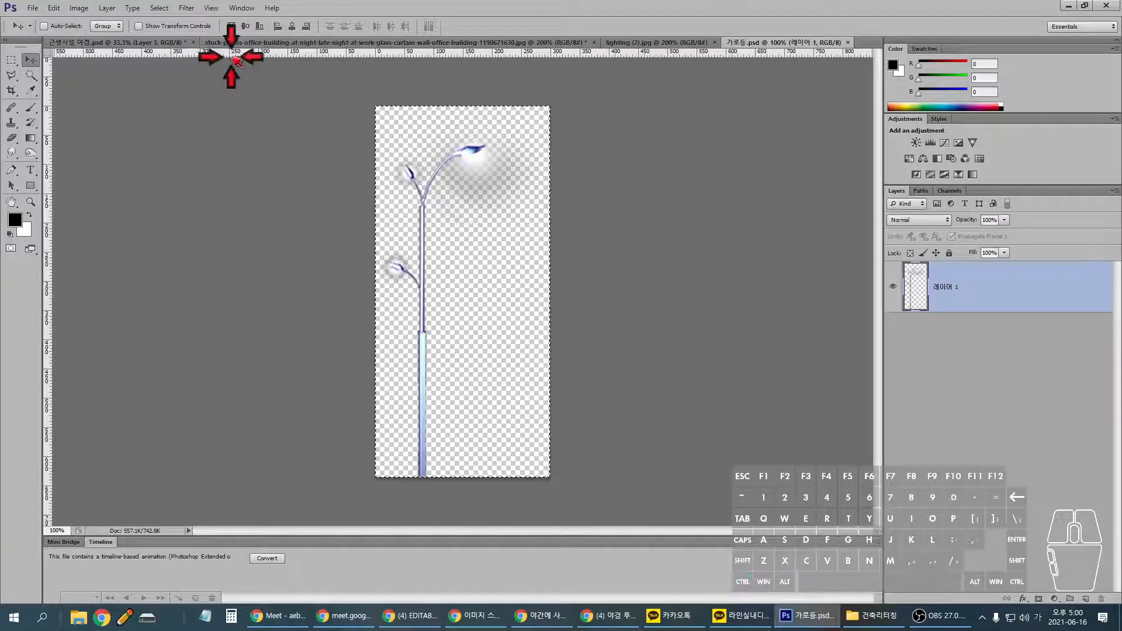
left_click(155, 43)
key("ctrl+v")
- Stand the street lamp at the paving's edge in the scene's lower-left corner and set its blend mode to Screen
left_click(31, 58)
left_click_drag(466, 250, 266, 363)
key("ctrl+plus")
key("ctrl+plus")
left_click_drag(503, 366, 716, 181)
left_click_drag(666, 343, 789, 309)
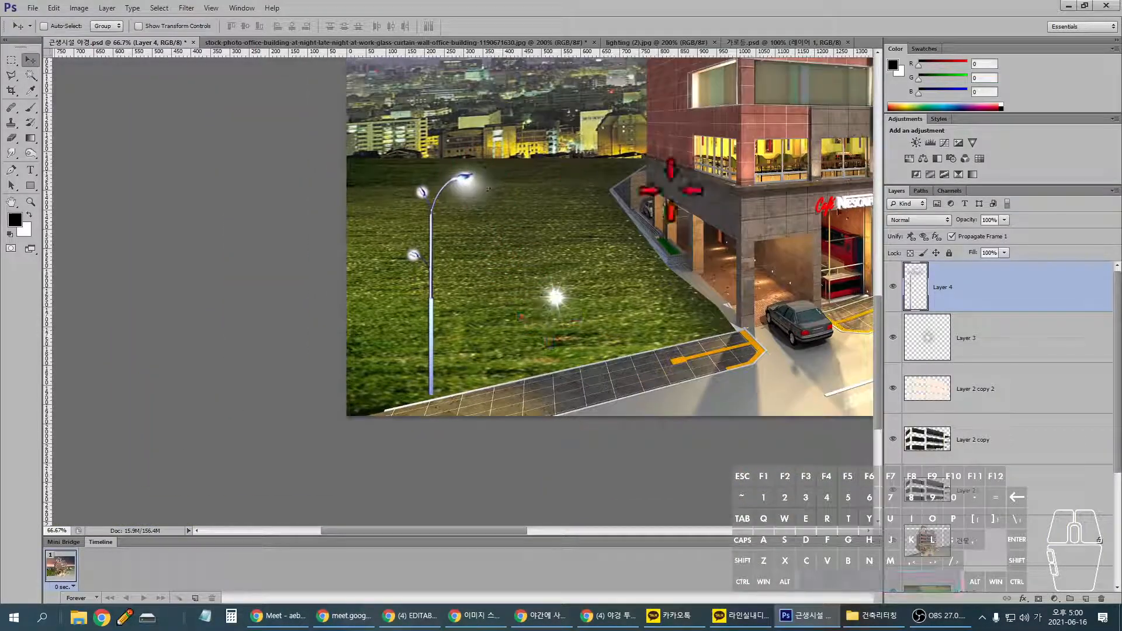
left_click(926, 220)
left_click(927, 325)
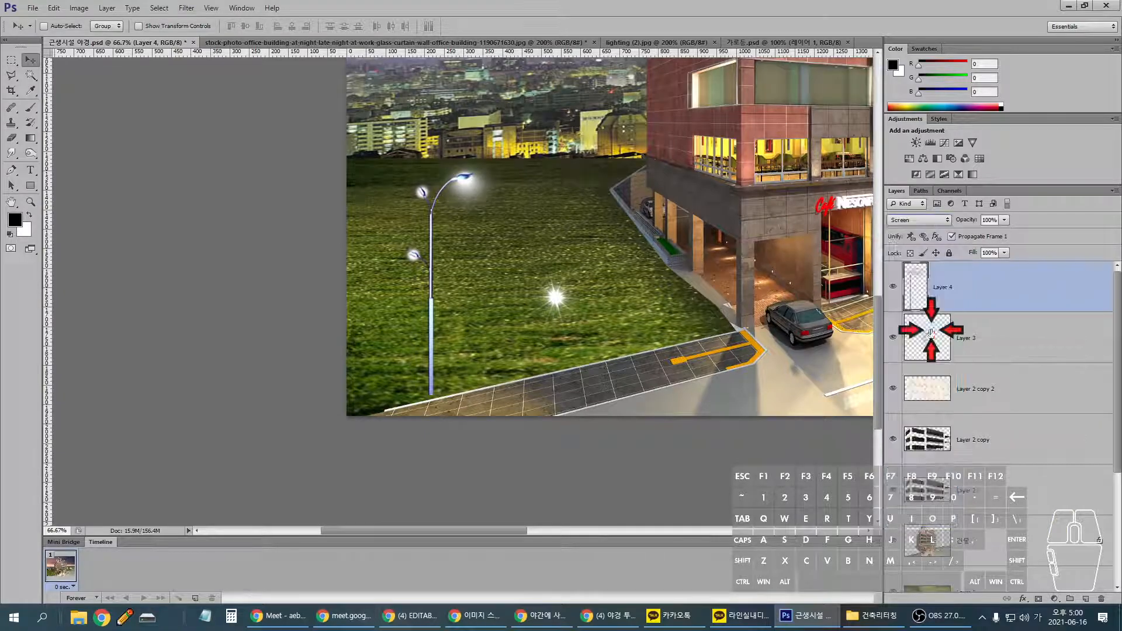
- Move the starburst on Layer 3 onto the street lamp's main lamp head
left_click(28, 58)
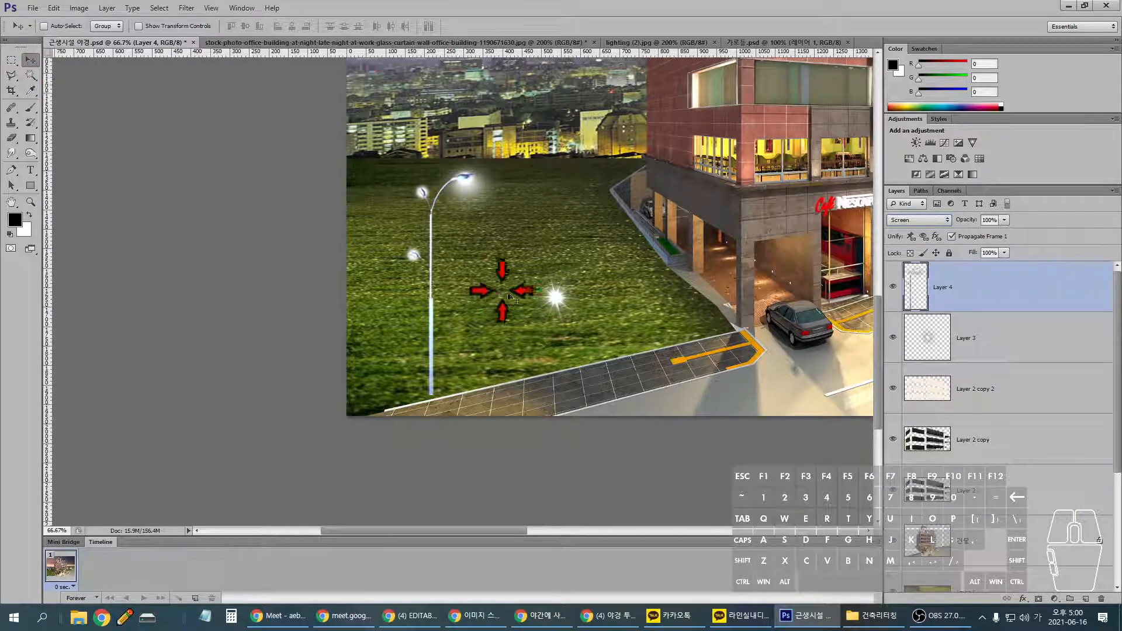
left_click_drag(551, 300, 464, 182)
key("ctrl+z")
left_click(935, 339)
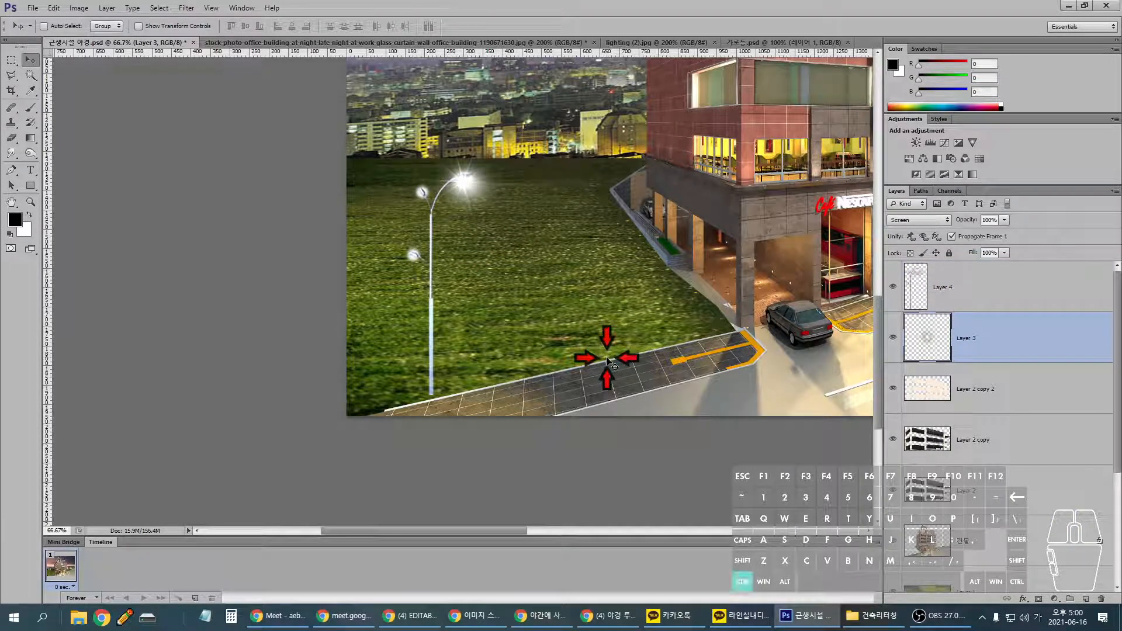
key("ctrl+minus")
key("ctrl+minus")
mouse_move(266, 347)
left_mouse_down()
mouse_move(468, 370)
mouse_move(746, 369)
left_mouse_up()
key("Escape")
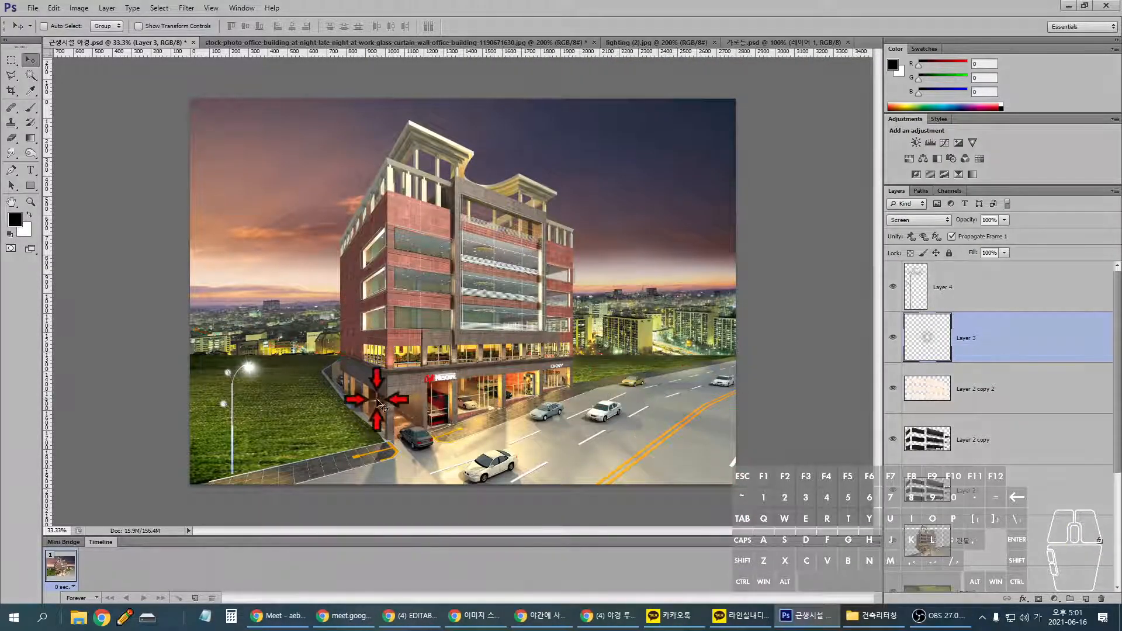
key("ctrl+2")
left_click_drag(465, 436, 459, 212)
left_click_drag(488, 413, 496, 212)
left_click_drag(544, 398, 562, 214)
left_click_drag(591, 377, 599, 215)
key("Escape")
- Open the light cone image lighting (4).jpg from the 리터치용 조명 folder
left_click(34, 8)
left_click(49, 32)
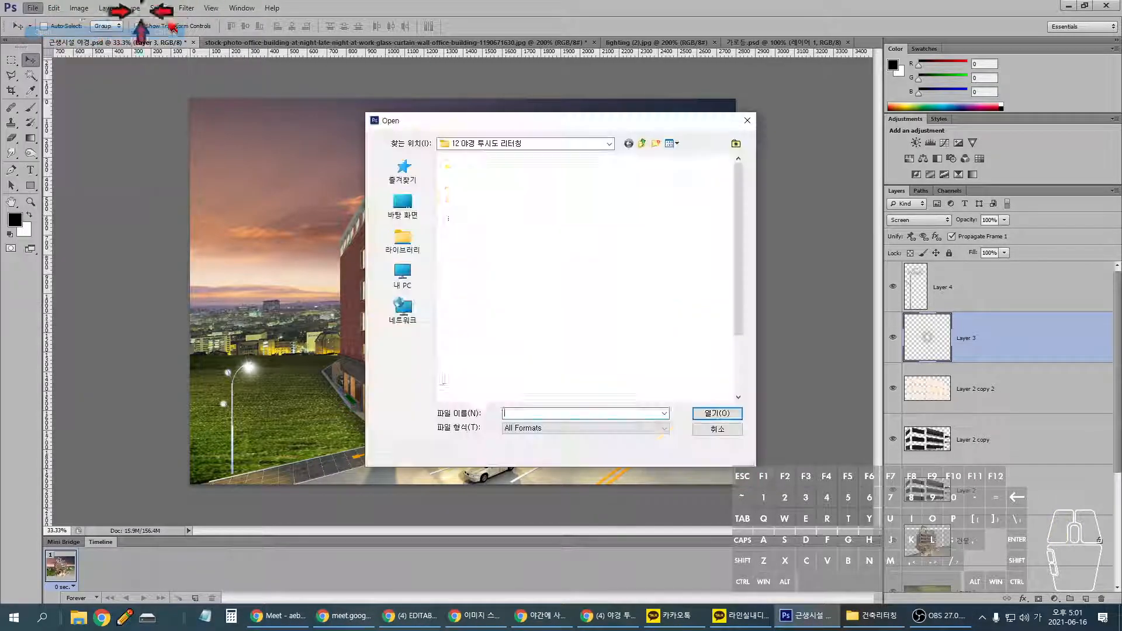
double_click(470, 180)
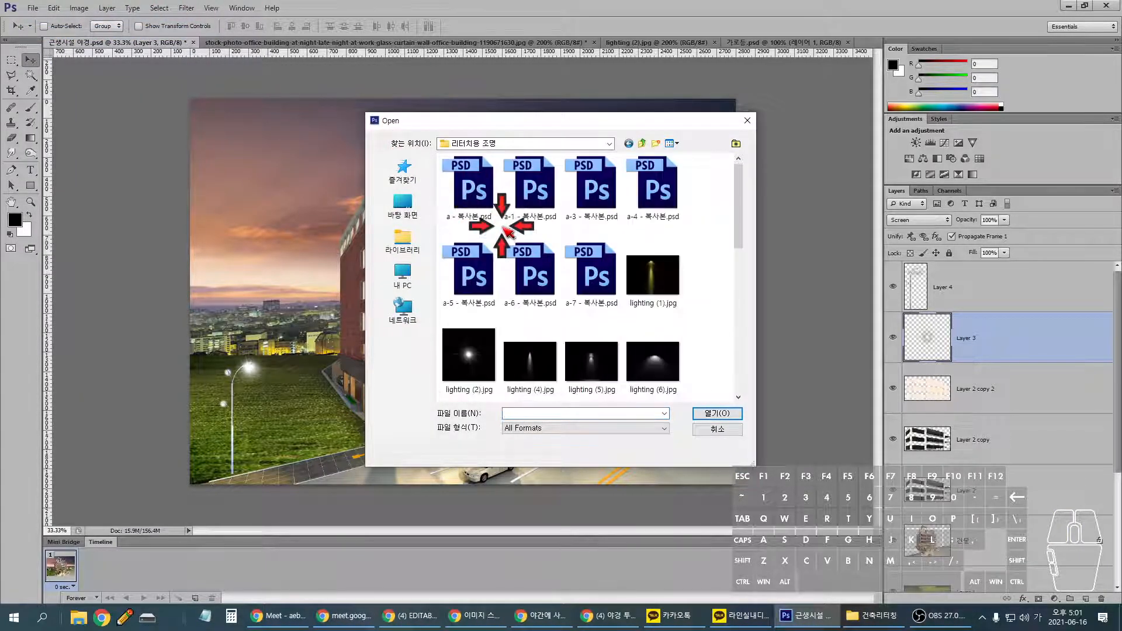
double_click(541, 365)
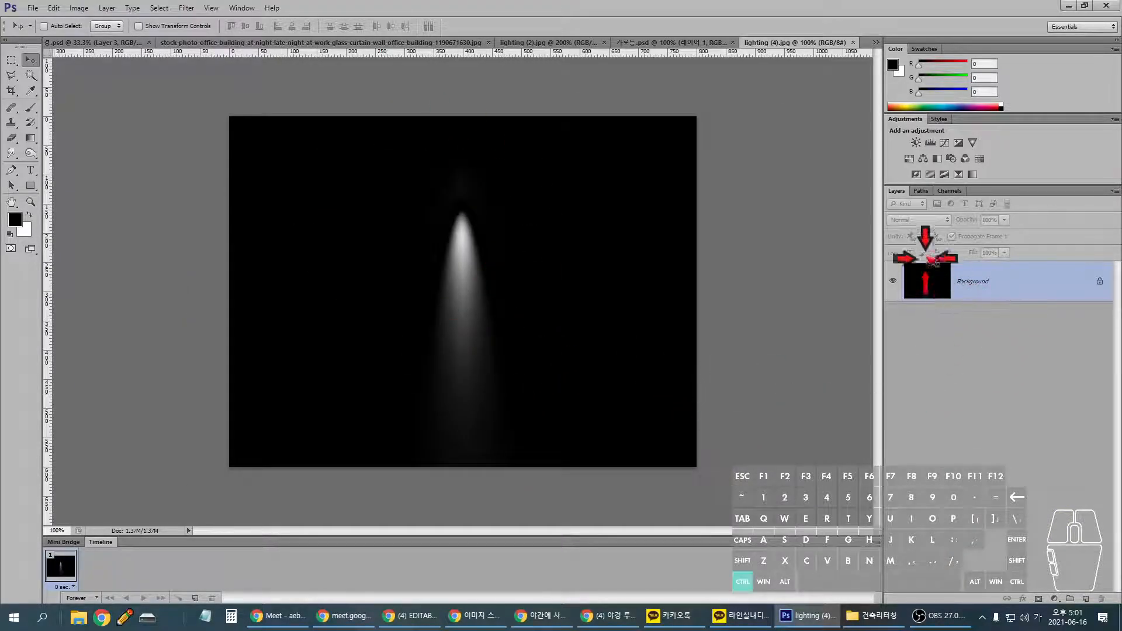
- Load the light cone as a selection from the Blue channel and copy it into 근생시설 야경.psd
left_click(949, 190)
left_click(910, 259, "ctrl")
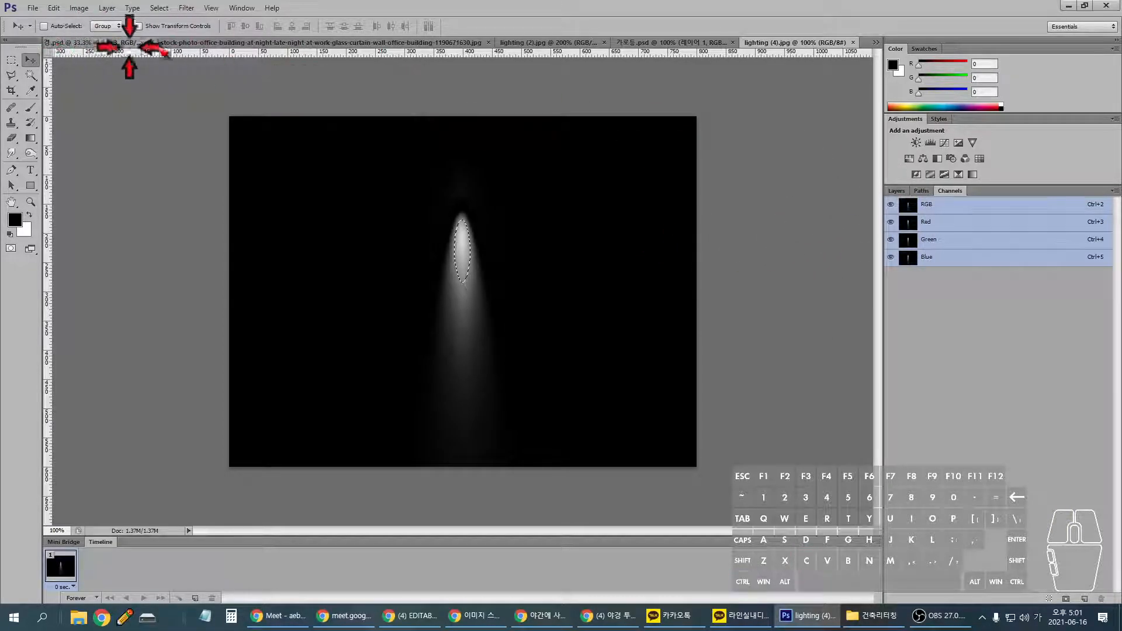
left_click(897, 192)
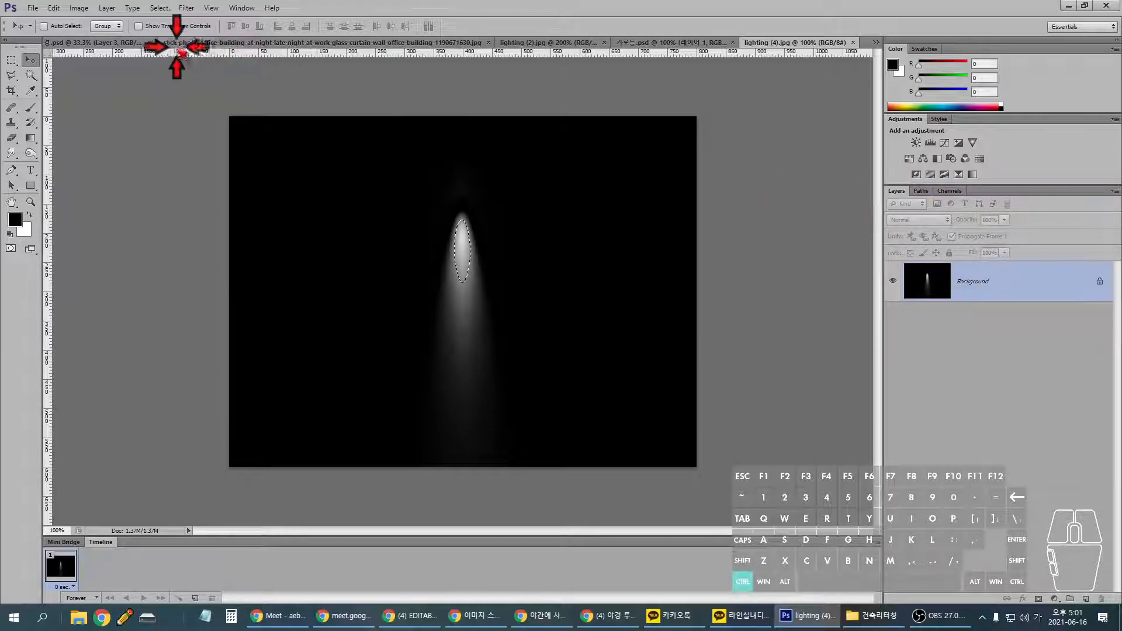
left_click(95, 43)
key("ctrl+v")
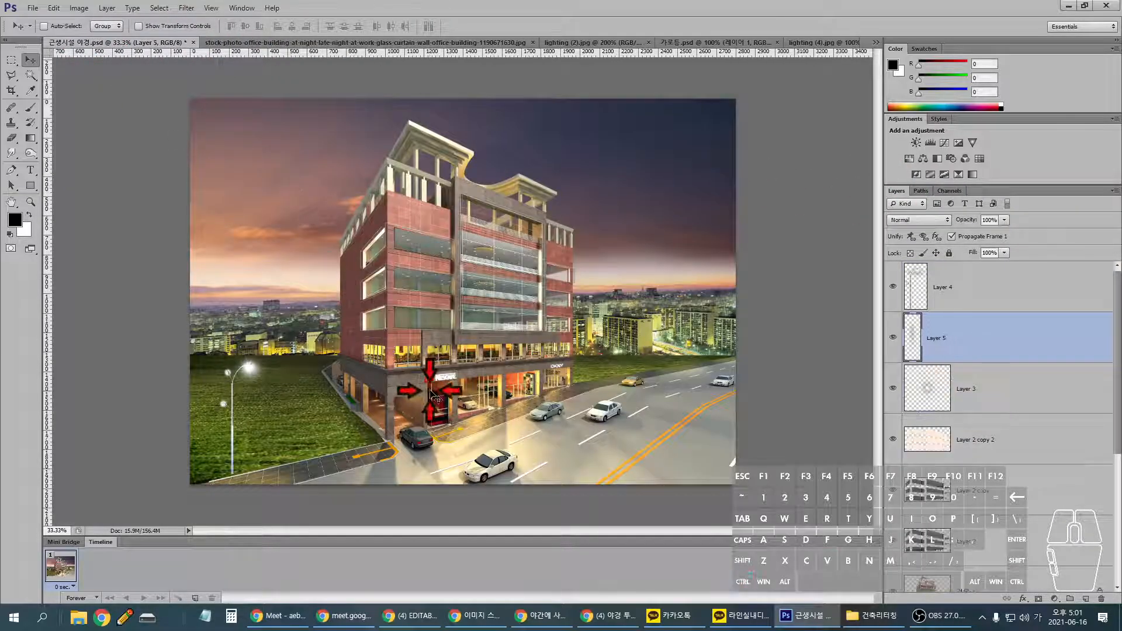
- Move the light cone on Layer 5 onto the road beside the building and set its blend mode to Screen
left_click_drag(463, 258, 723, 384)
key("ctrl+t")
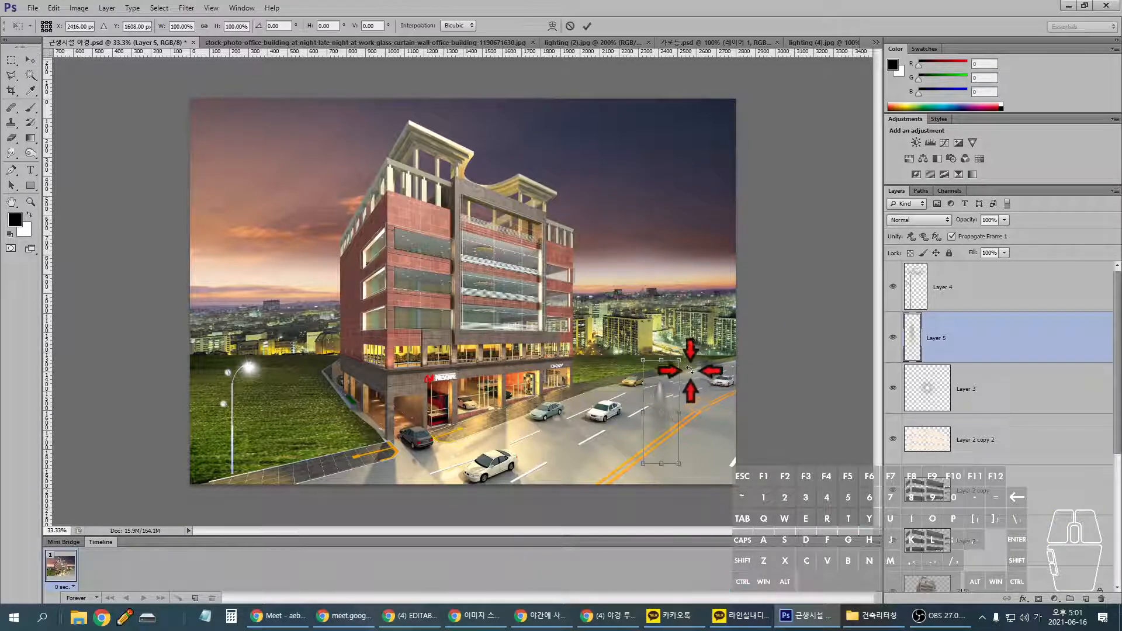
key("Return")
left_click(915, 219)
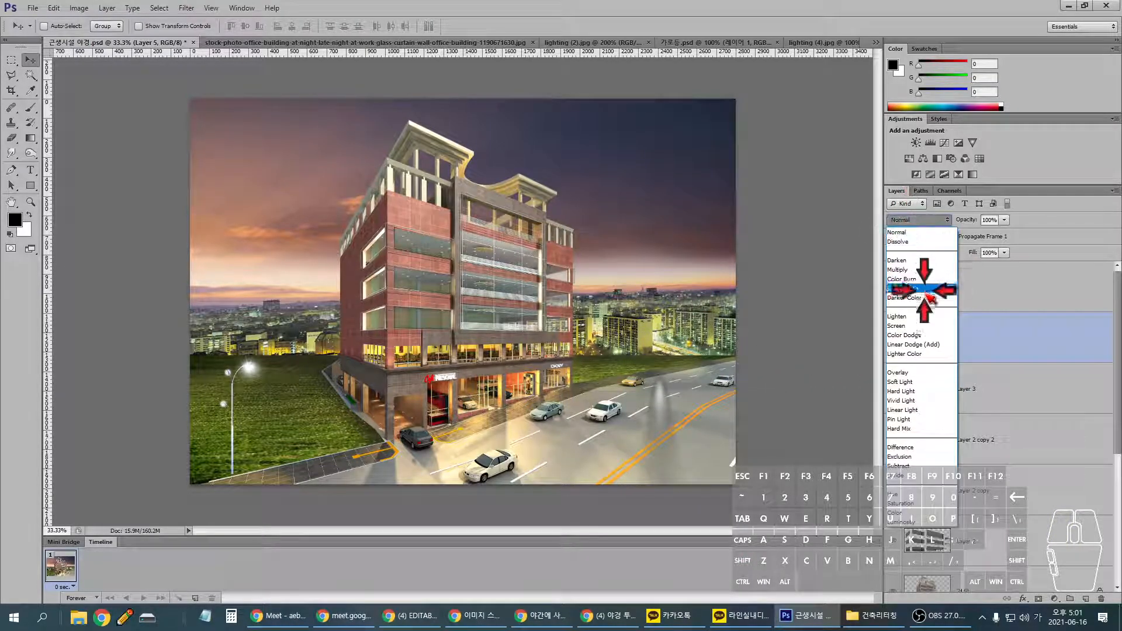
left_click(918, 326)
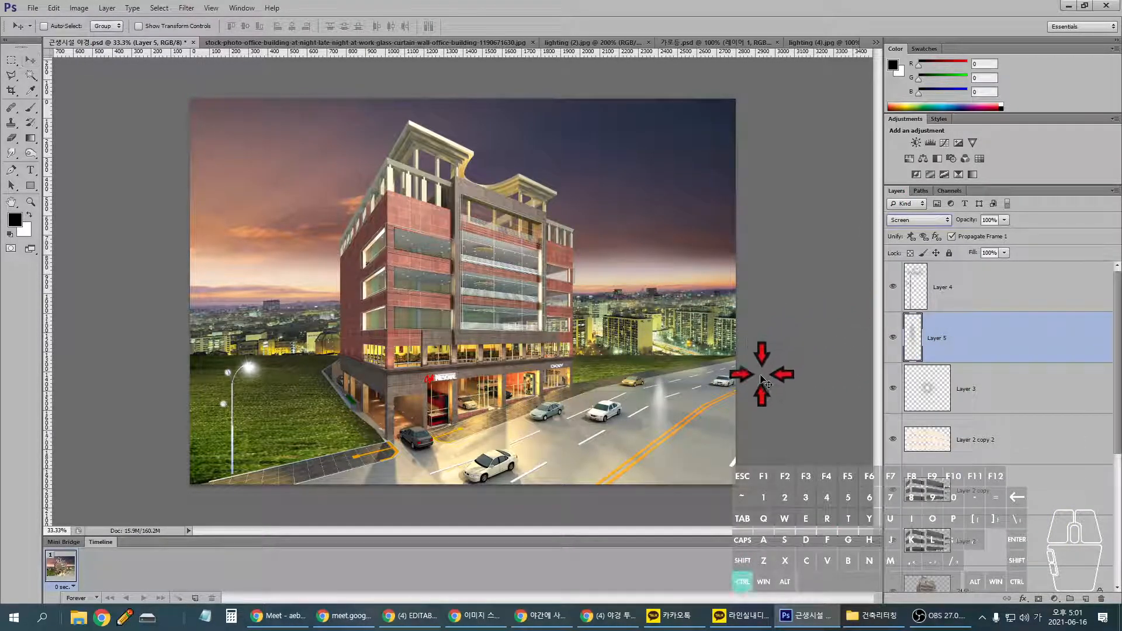
- Enlarge the light cone and position it over the building's pillar beside the Café Nescafé sign
key("ctrl+t")
left_click_drag(709, 325, 458, 393)
left_click_drag(463, 233, 412, 10)
left_click_drag(448, 339, 461, 379)
key("Return")
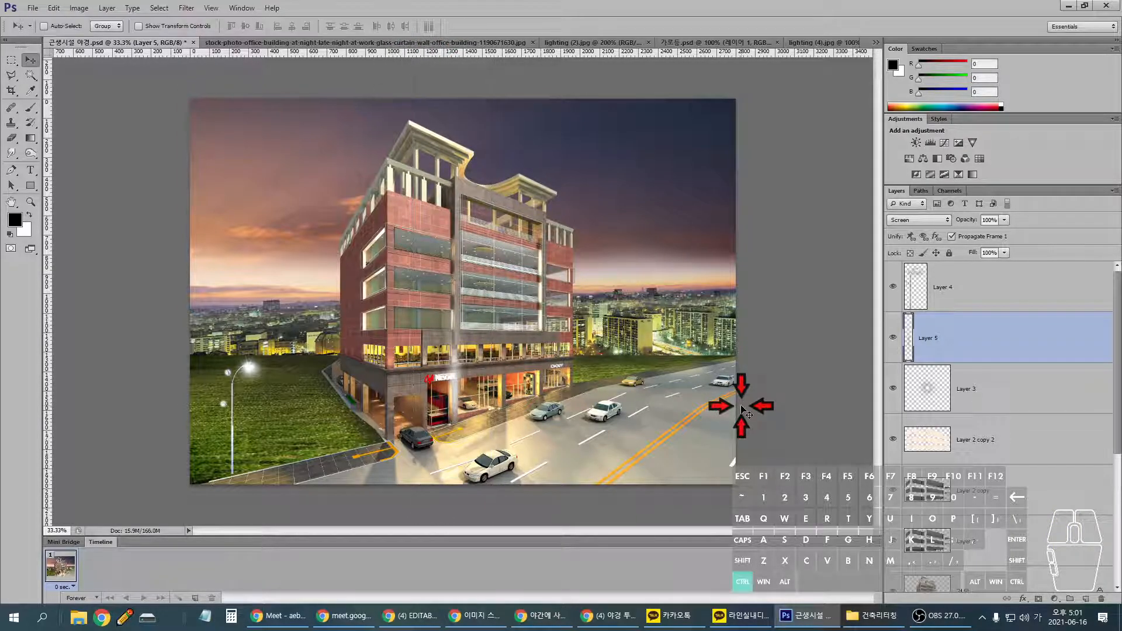
- Create a new layer above Layer 4 and fill it with black
key("ctrl+plus")
key("ctrl+plus")
left_click_drag(707, 369, 708, 265)
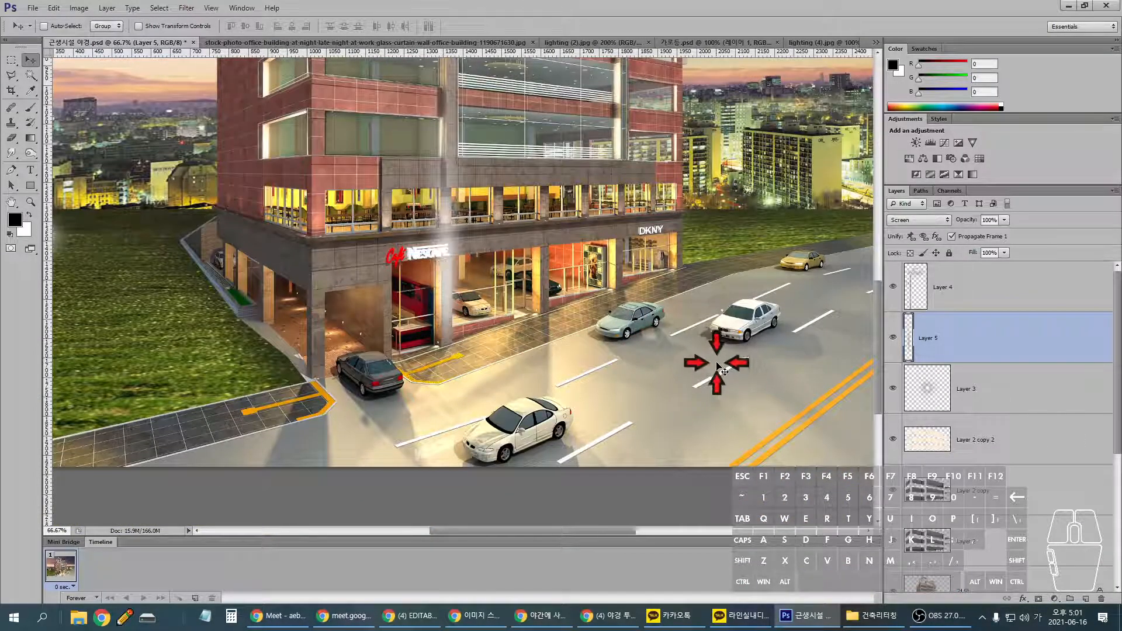
left_click(1022, 283)
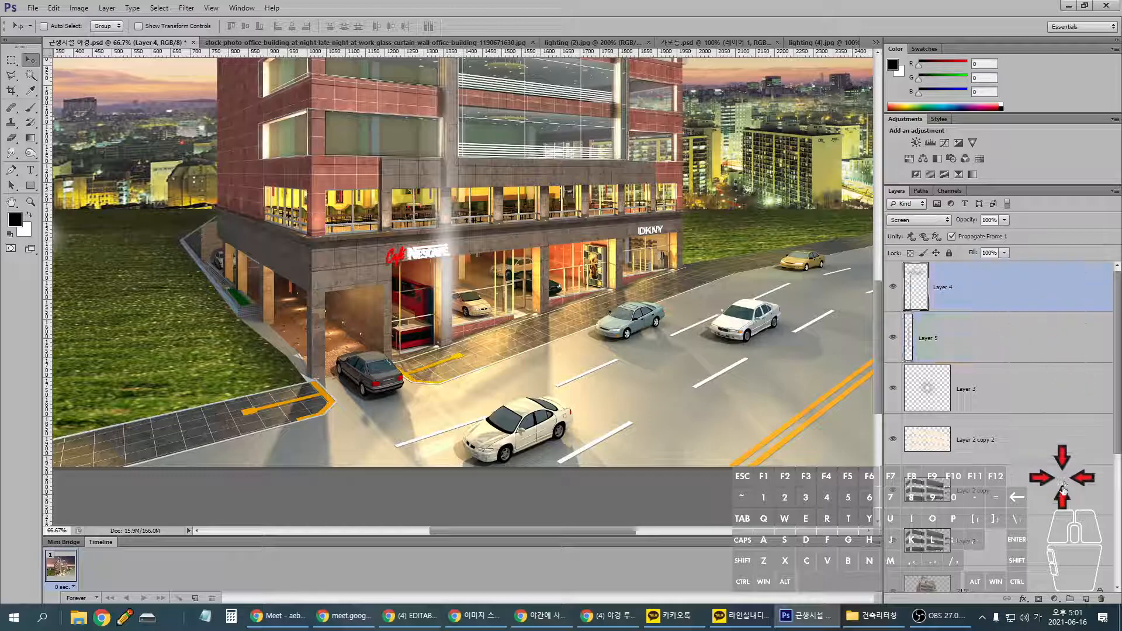
left_click(1085, 599)
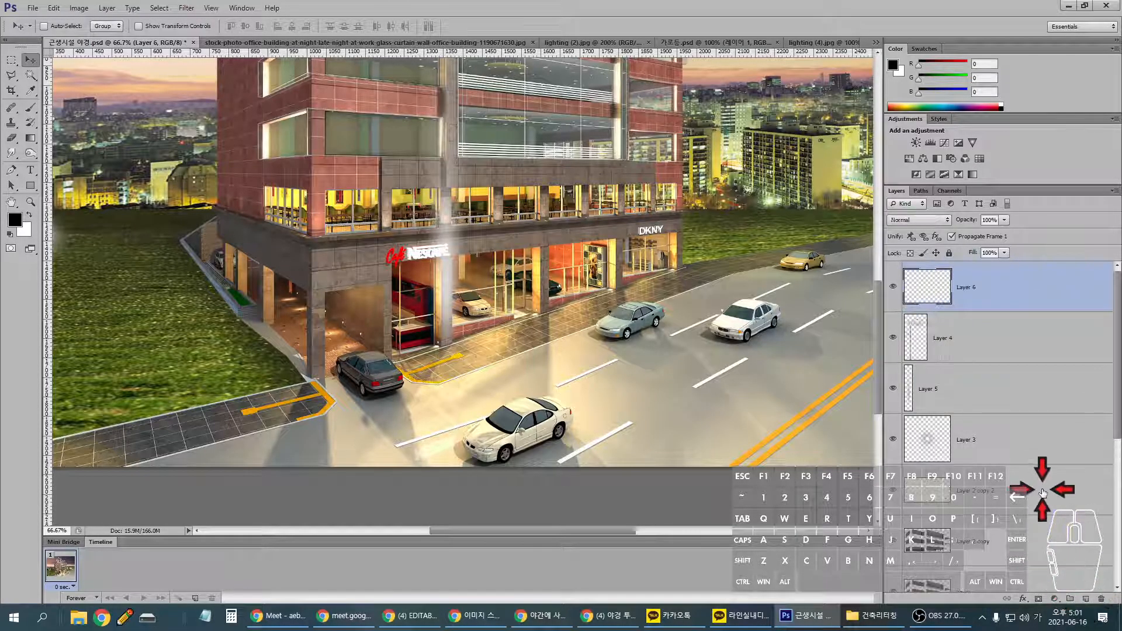
key("ctrl+BackSpace")
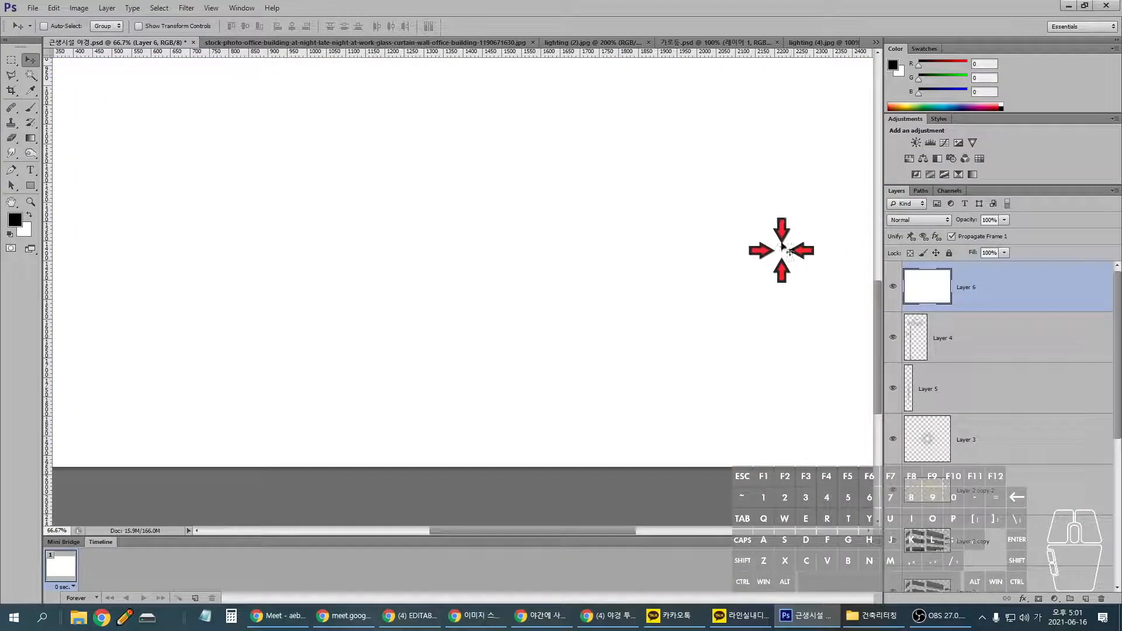
key("alt+BackSpace")
- Set the blend mode of the black Layer 6 to Color Dodge
left_click(917, 221)
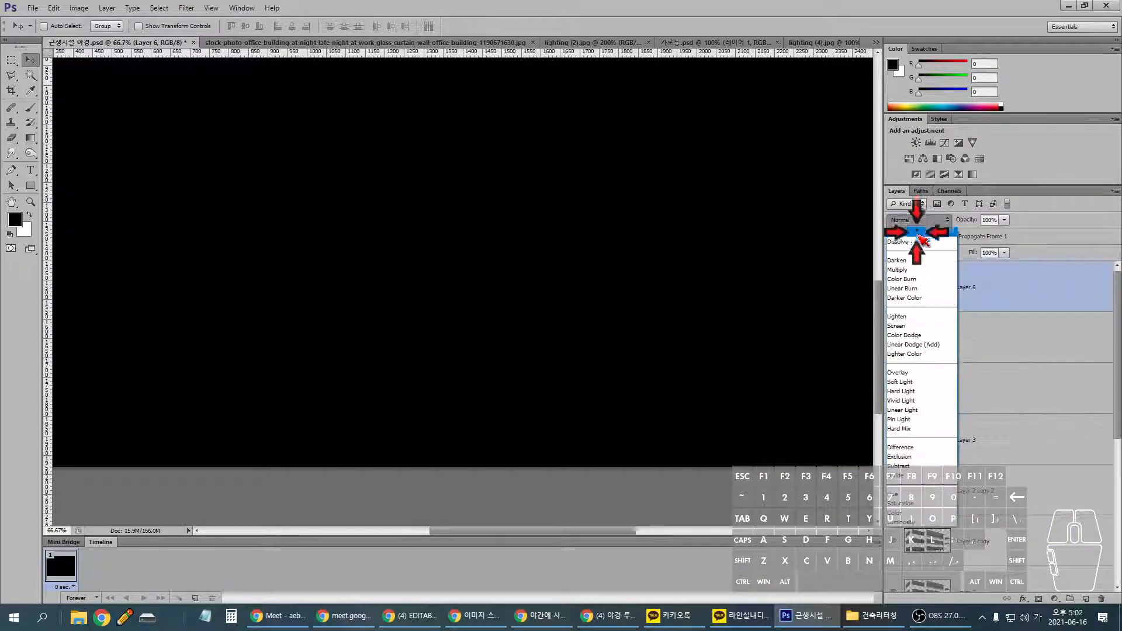
left_click(921, 283)
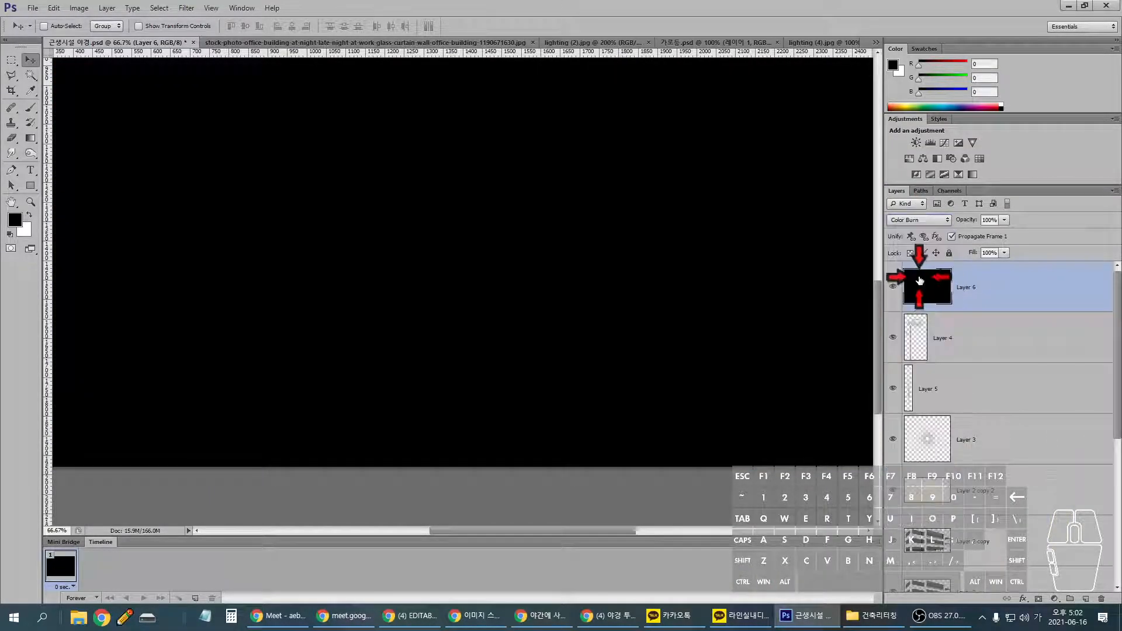
left_click(934, 220)
left_click(934, 337)
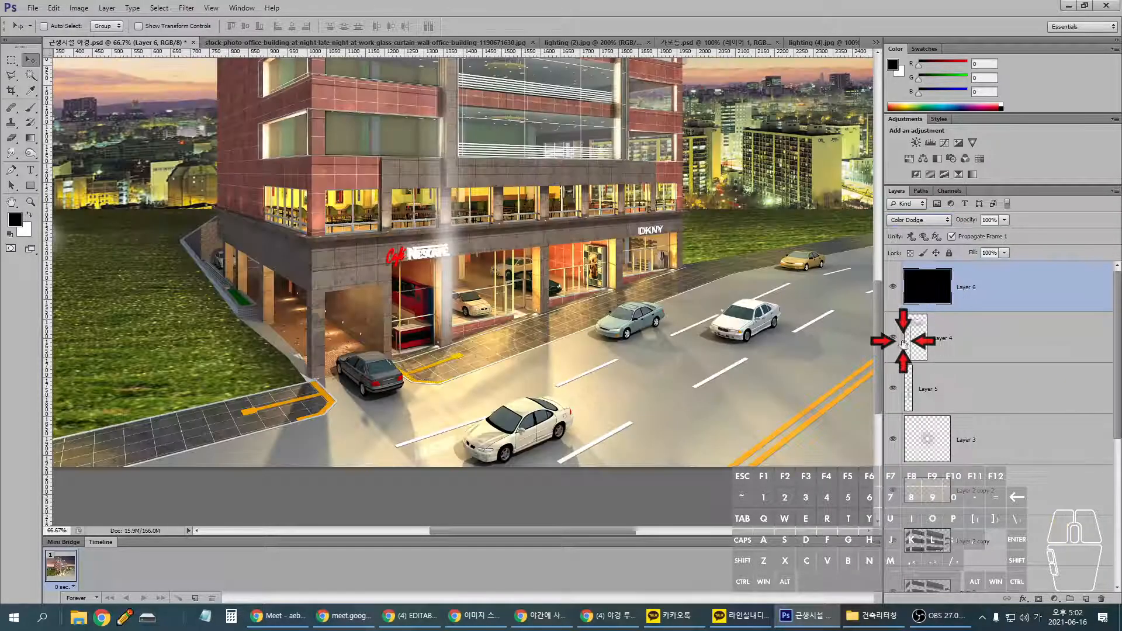
- Set up the Brush tool with white as the foreground color and 30% opacity
left_click(30, 107)
left_click(28, 215)
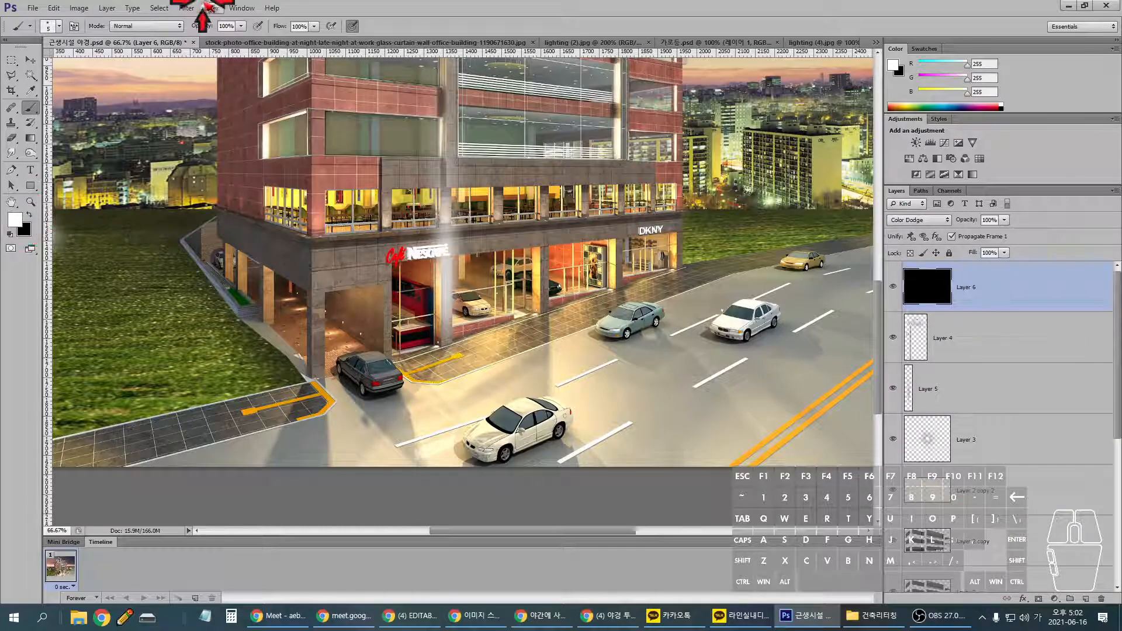
left_click(226, 25)
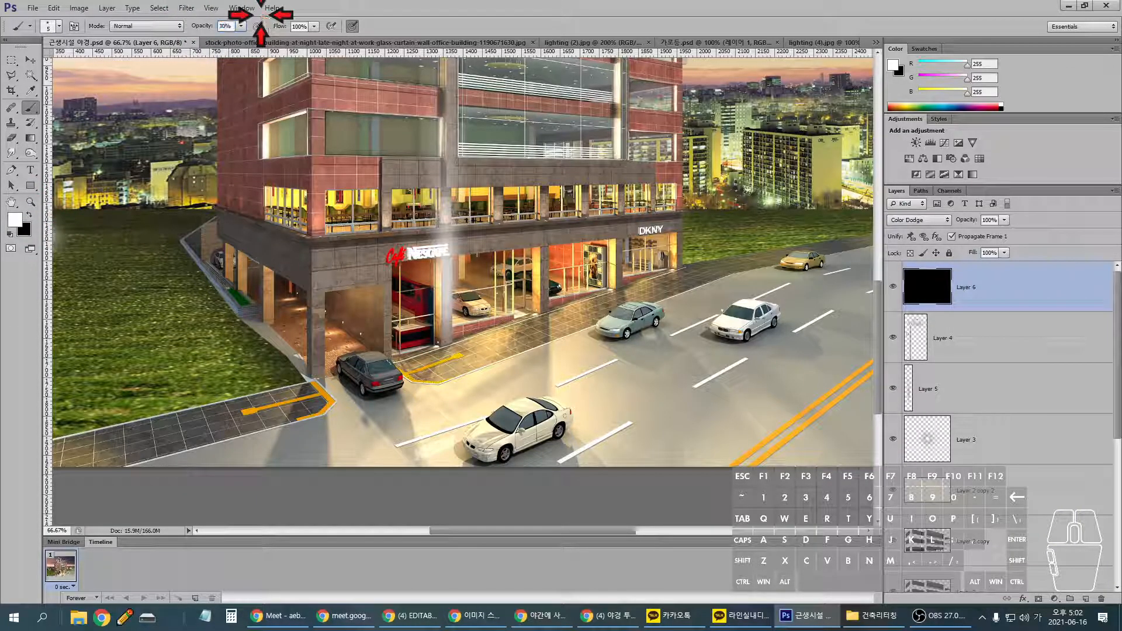
- Try a white dab of light on the pillar below the Café Nescafé sign
key("ctrl+plus")
key("ctrl+plus")
key("ctrl+plus")
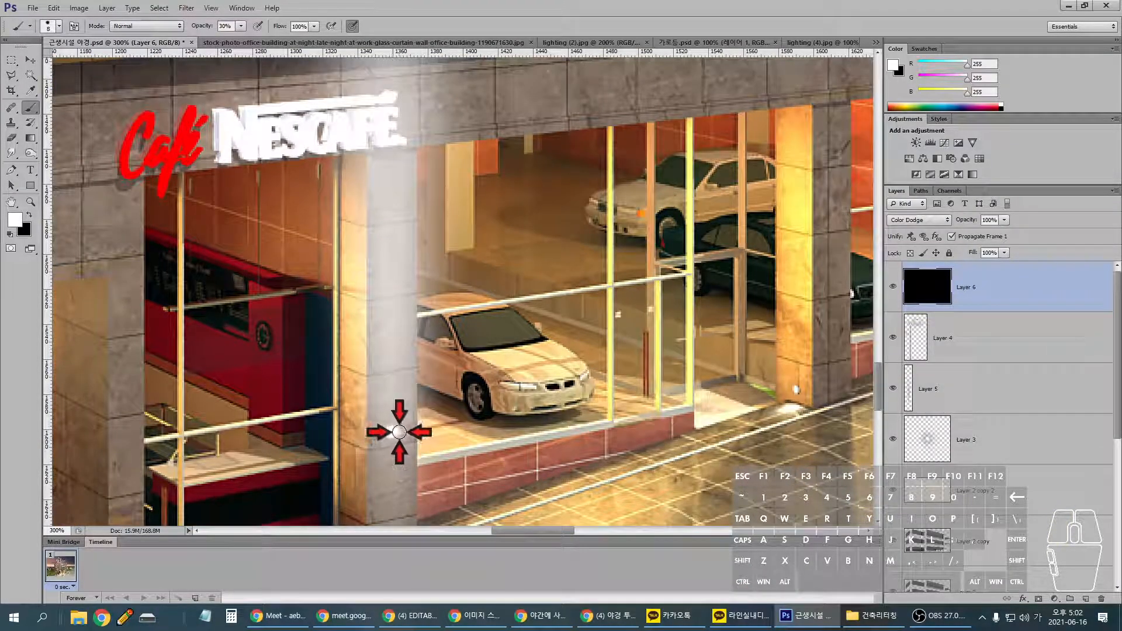
key("ctrl+minus")
key("ctrl+minus")
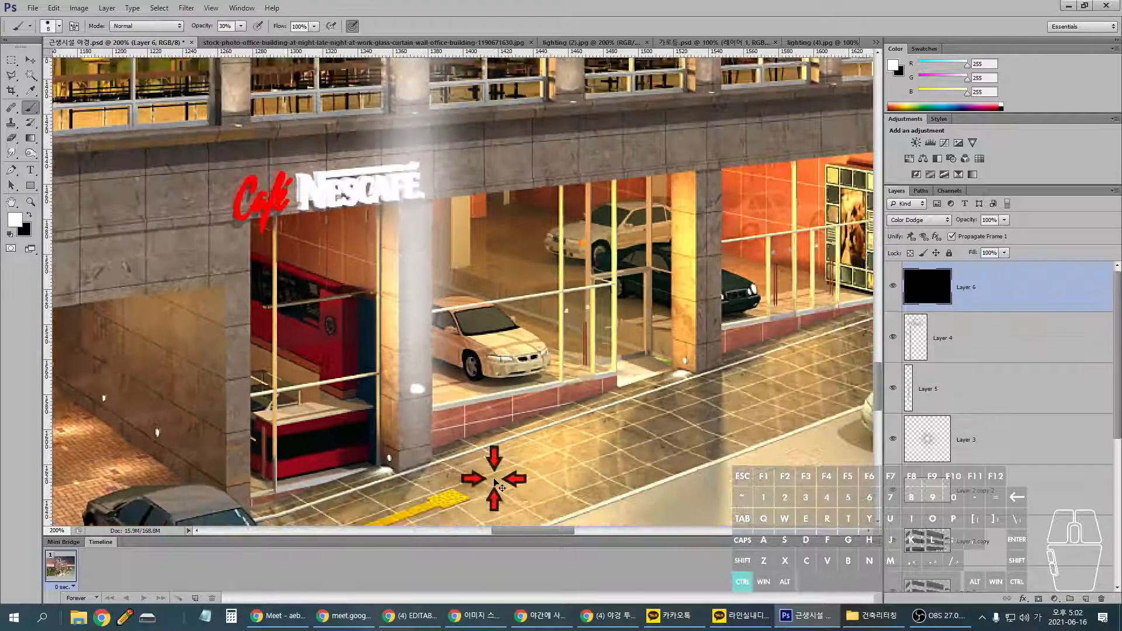
key("ctrl+minus")
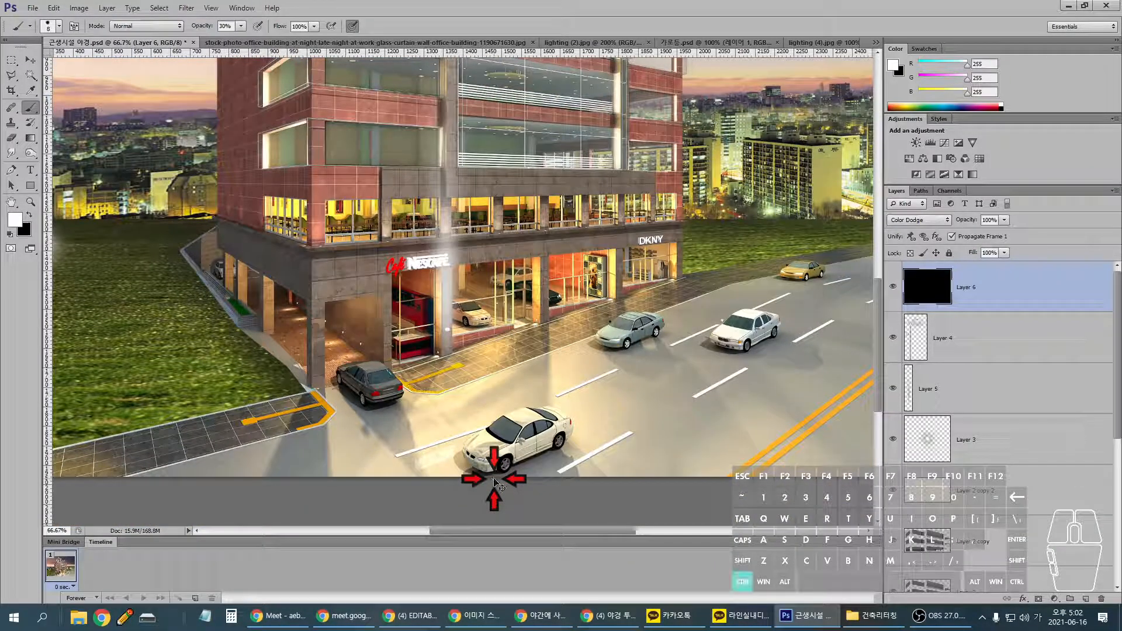
- Choose a soft round brush of size 20 and paint a glowing light spot at the foot of the pillar beside the café
key("ctrl+plus")
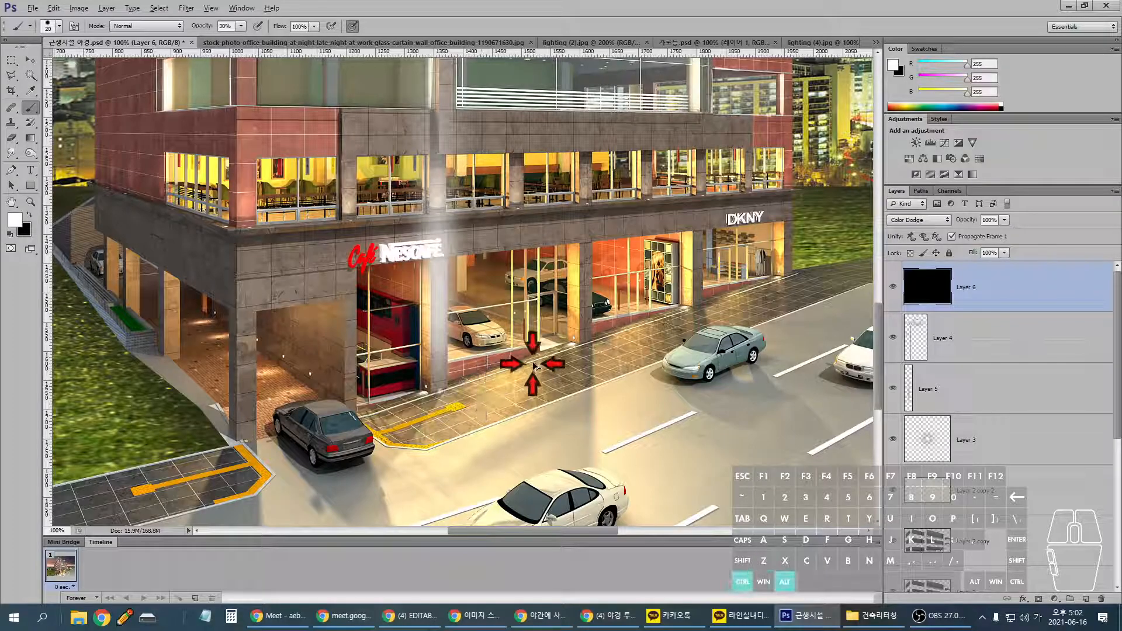
left_click(59, 27)
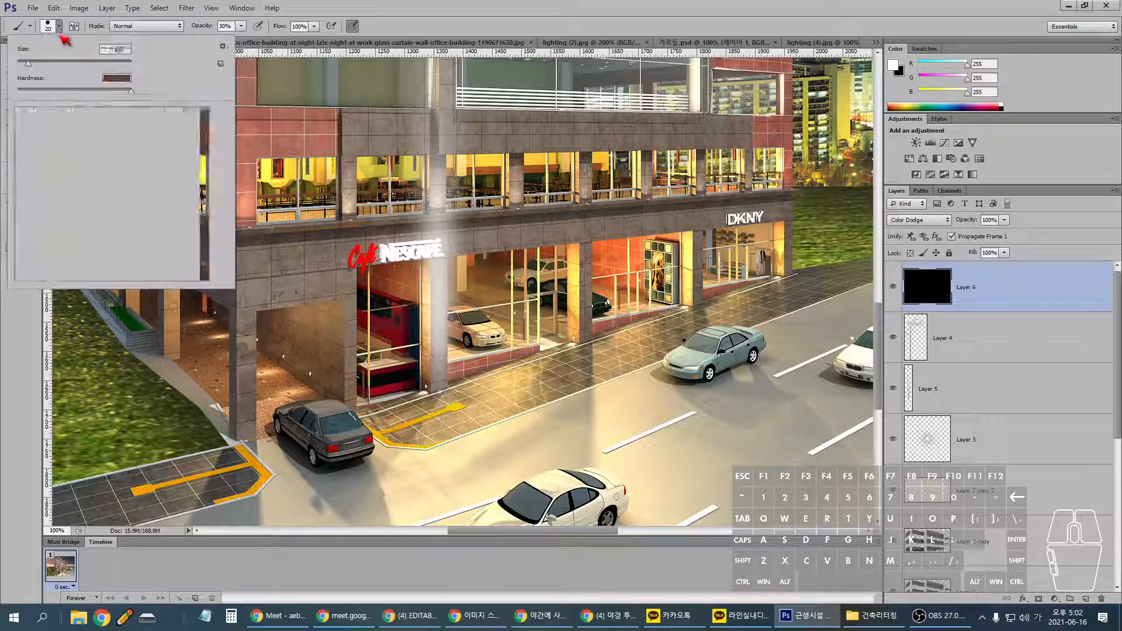
double_click(29, 115)
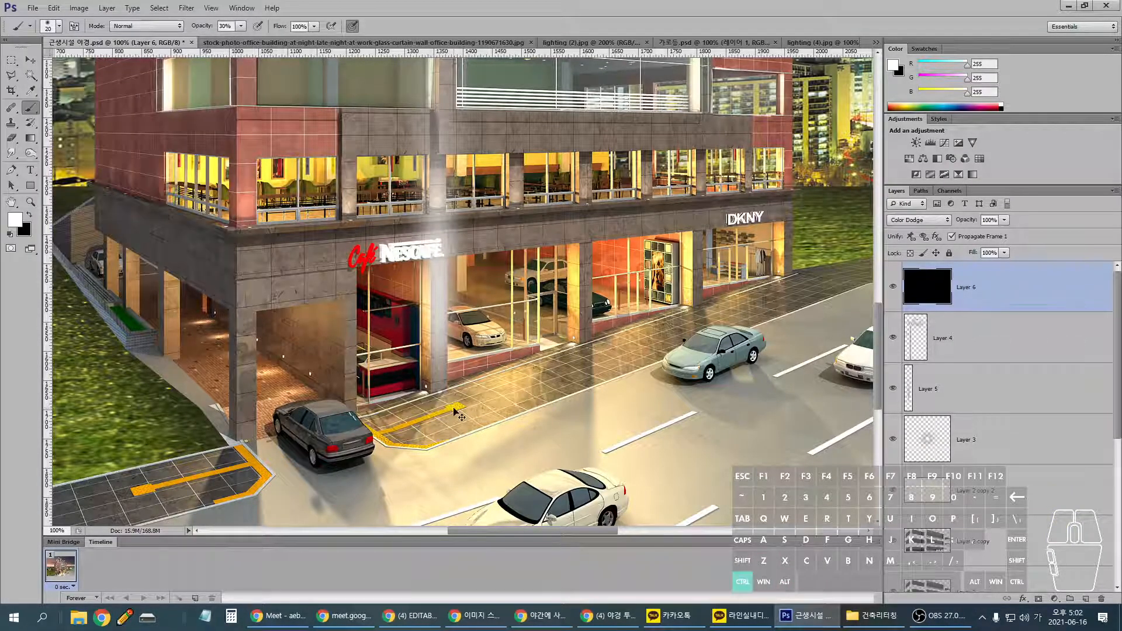
key("ctrl+plus")
key("ctrl+plus")
left_click_drag(412, 519, 462, 446)
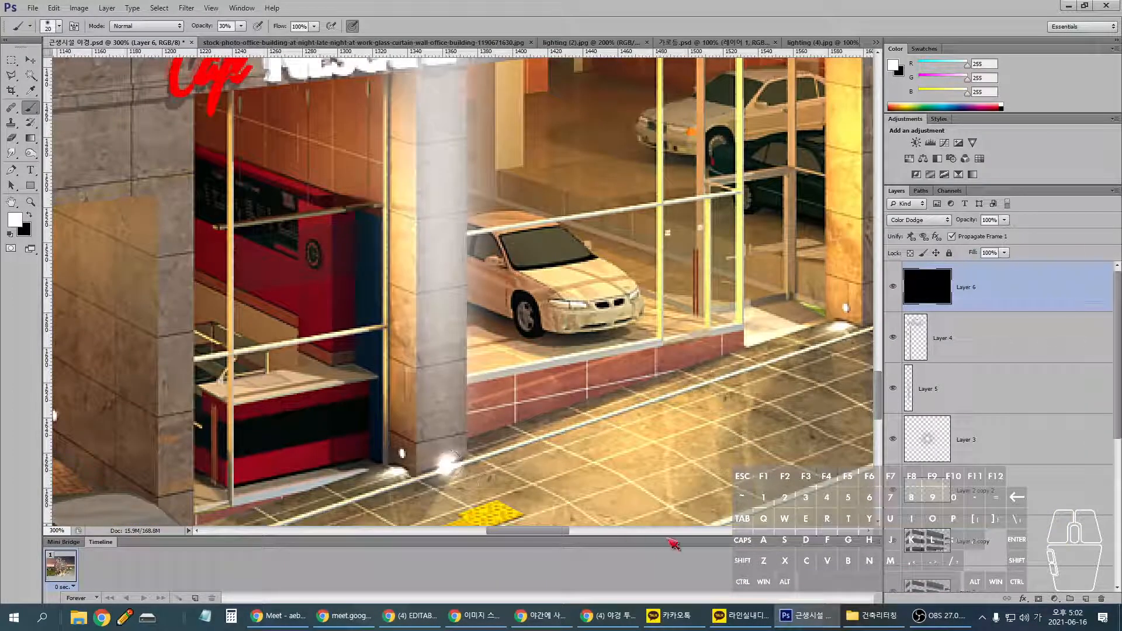
key("ctrl+minus")
key("ctrl+minus")
key("ctrl+minus")
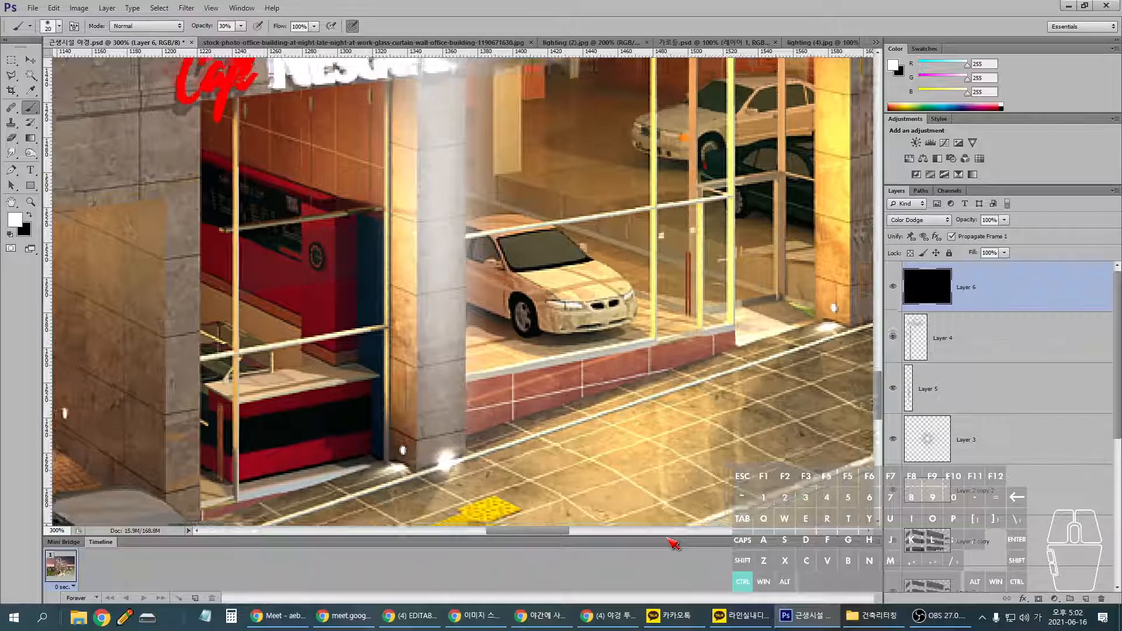
- Duplicate the light cone on Layer 5 onto the next ground-floor pillar, between the Café Nescafé and DKNY signs
key("v")
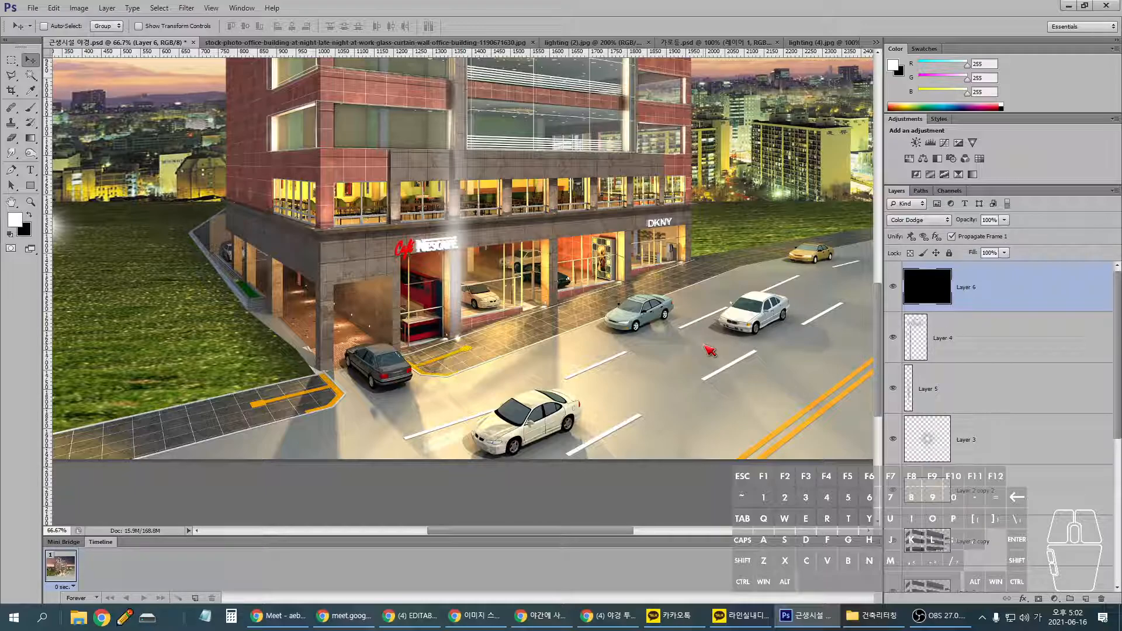
left_click(999, 394)
mouse_move(478, 251)
left_mouse_down()
mouse_move(483, 276)
mouse_move(463, 248)
mouse_move(447, 266)
mouse_move(564, 258)
left_mouse_up()
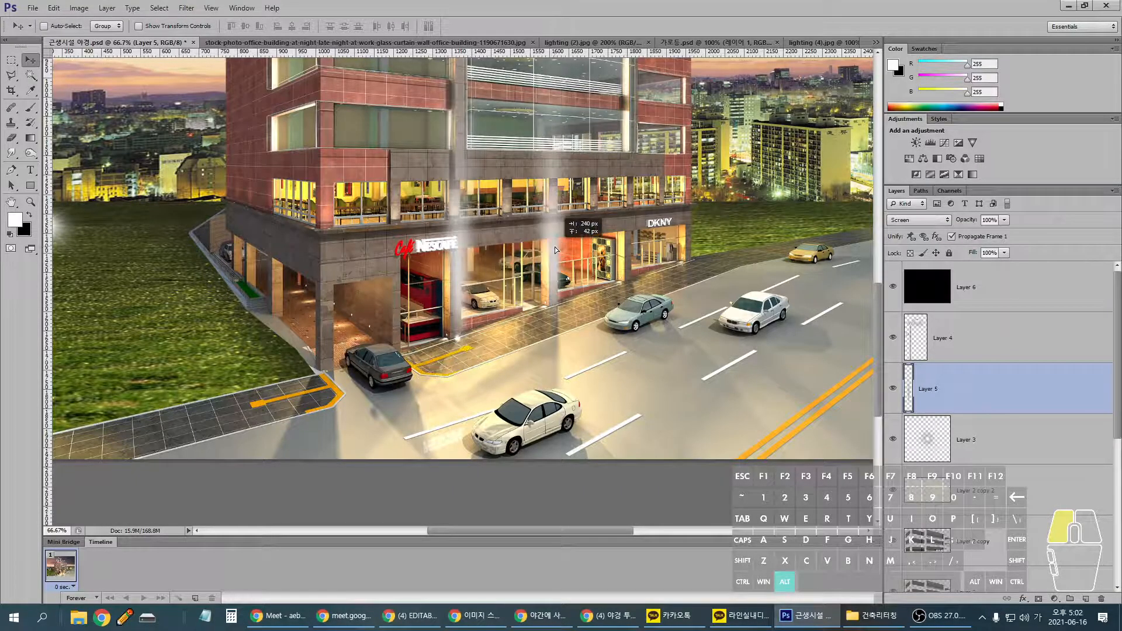
- Scale the copied light cone to about 93% and shift it down along its pillar
key("ctrl+minus")
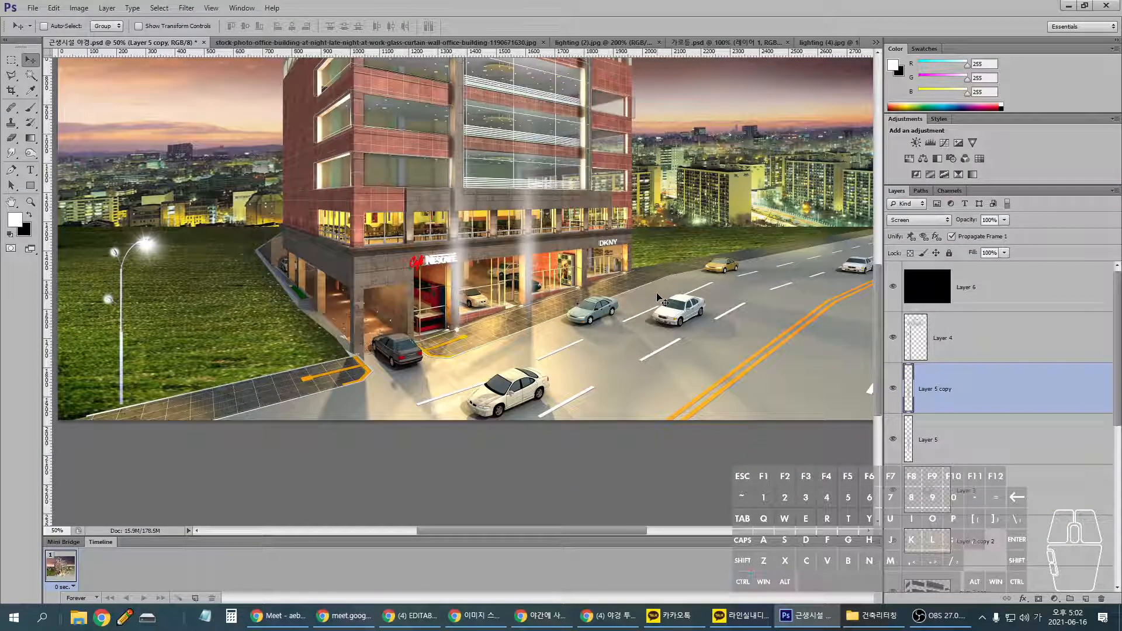
key("ctrl+t")
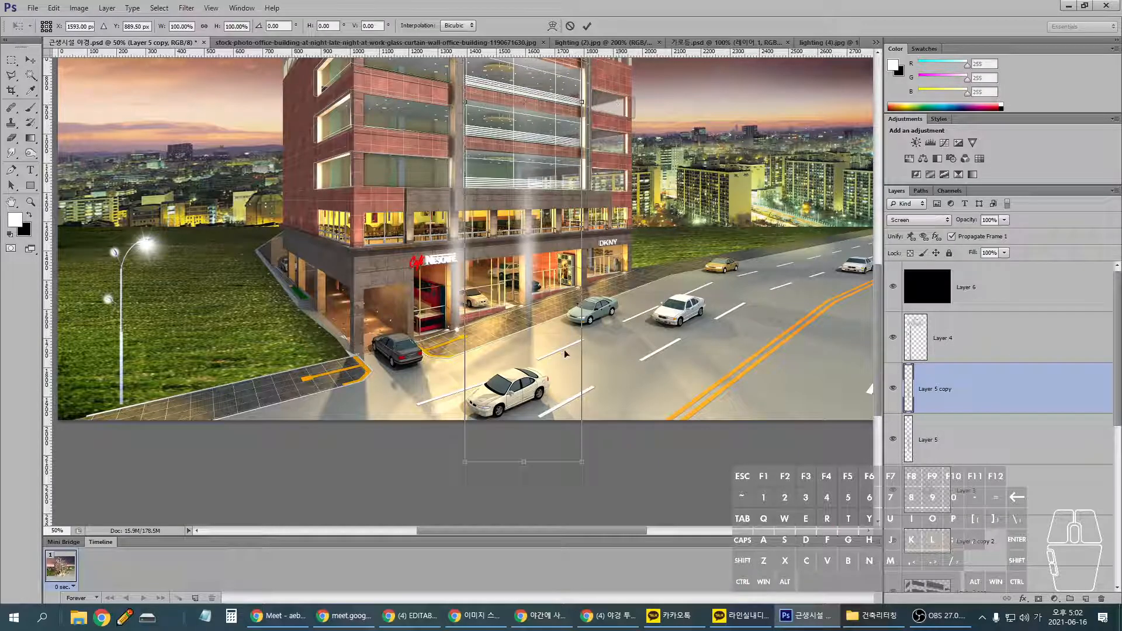
left_click_drag(572, 457, 569, 409)
left_click_drag(527, 257, 530, 295)
key("ctrl+minus")
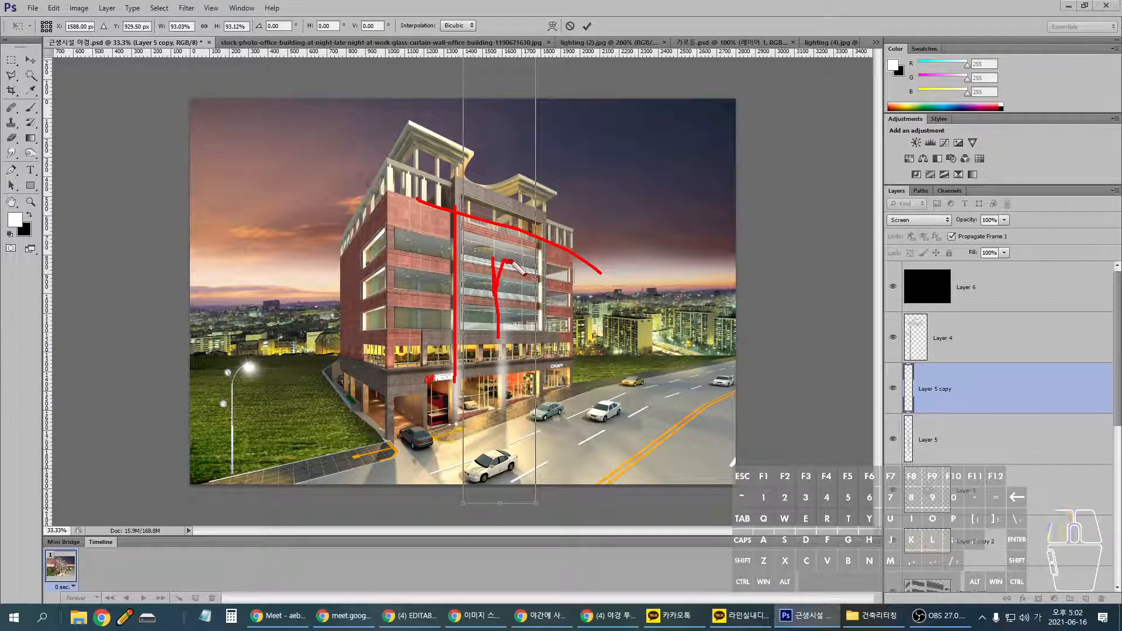
key("Return")
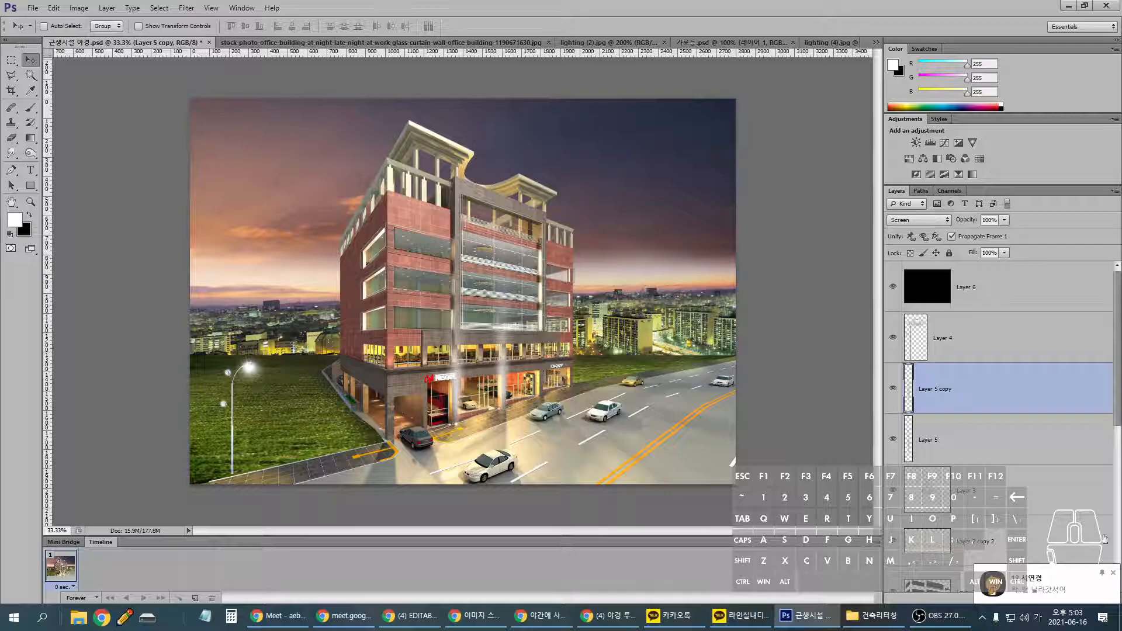
left_click(1066, 582)
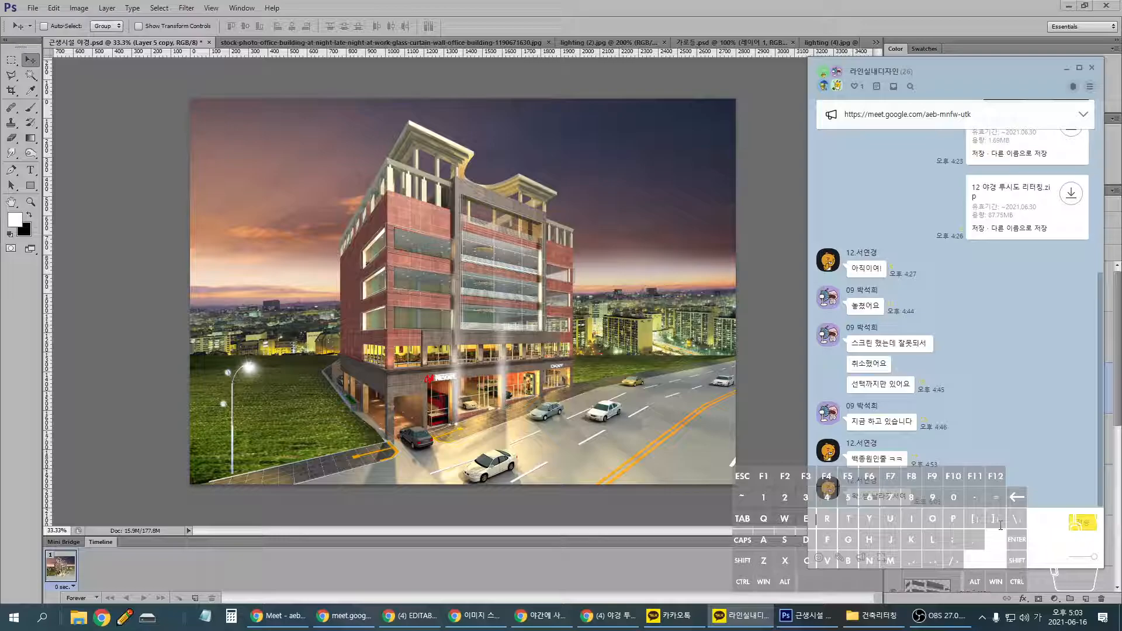
left_click(941, 616)
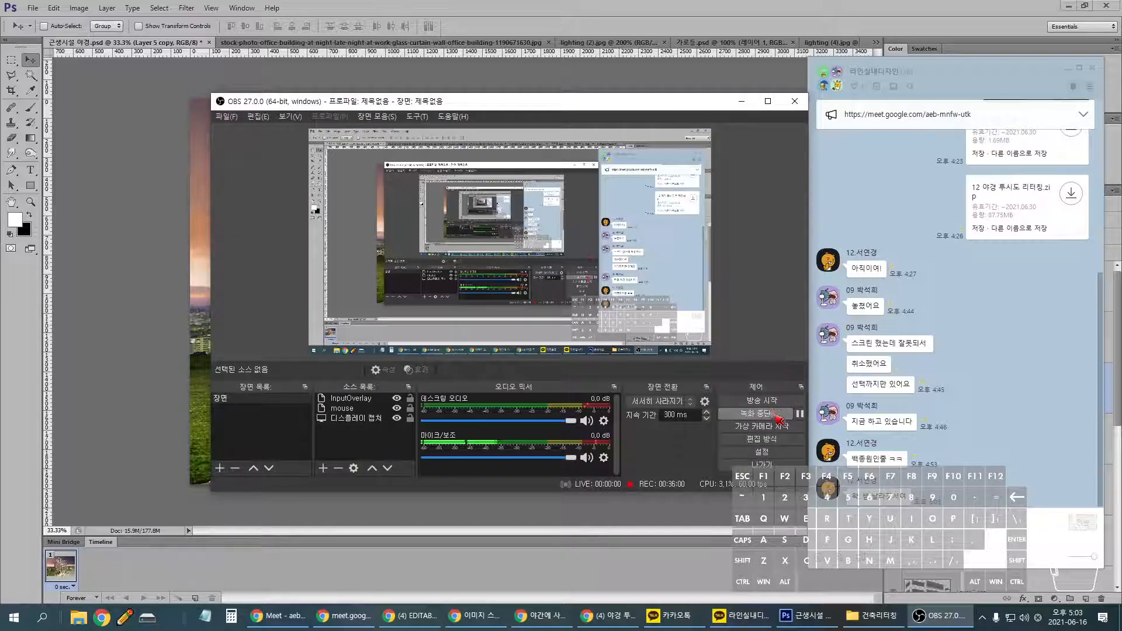